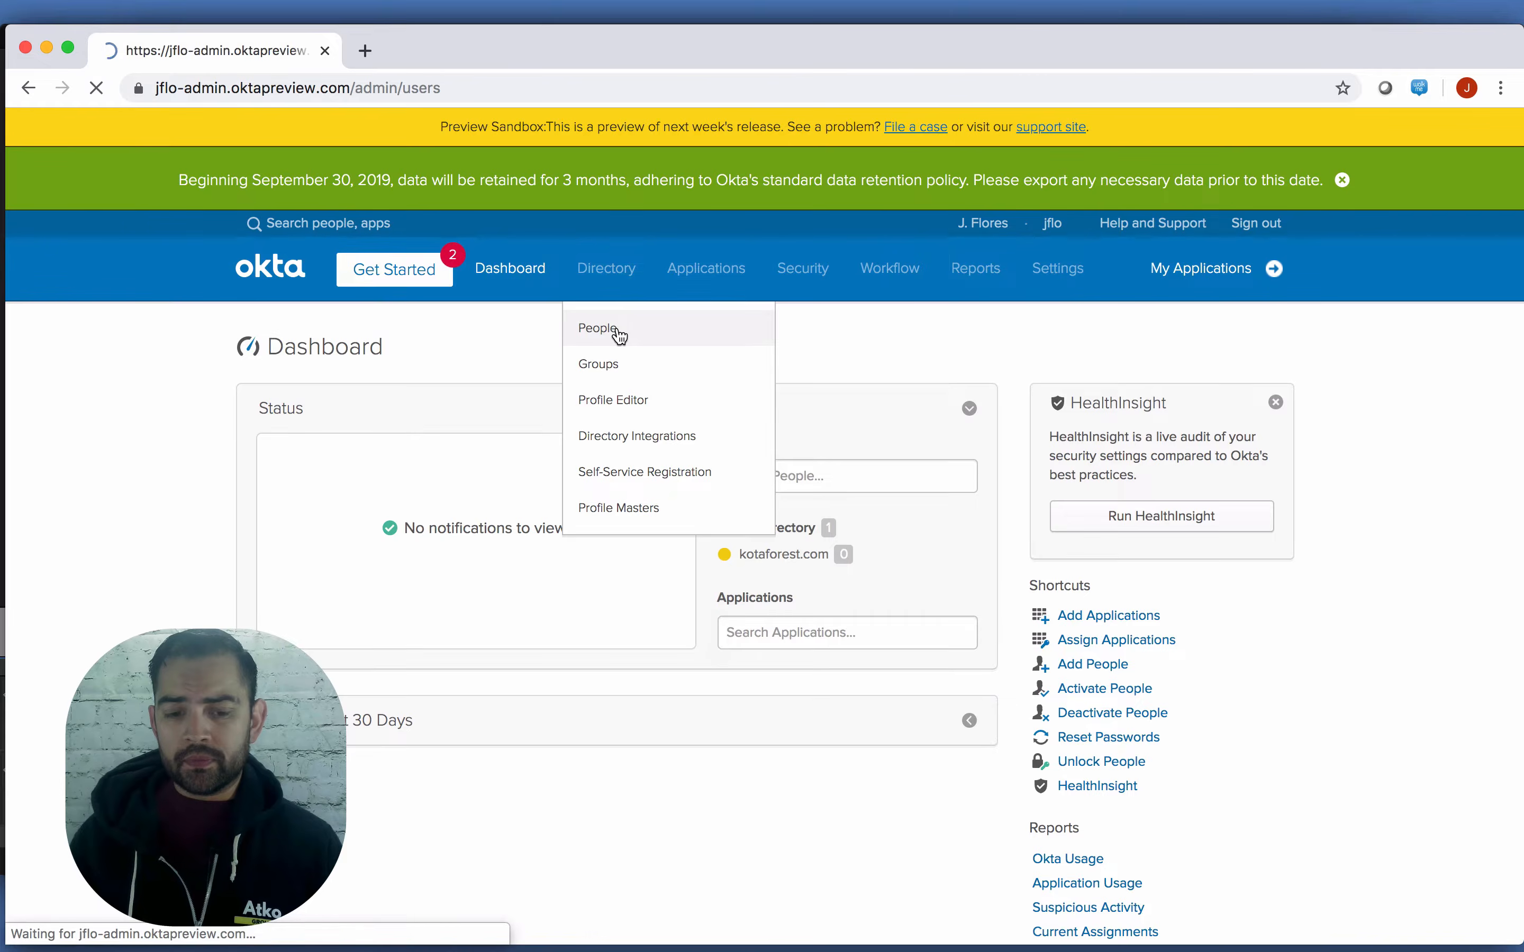
# Open the profile of the last person in the People list and examine the primary email attribute
pyautogui.scroll(-3, 558, 512)
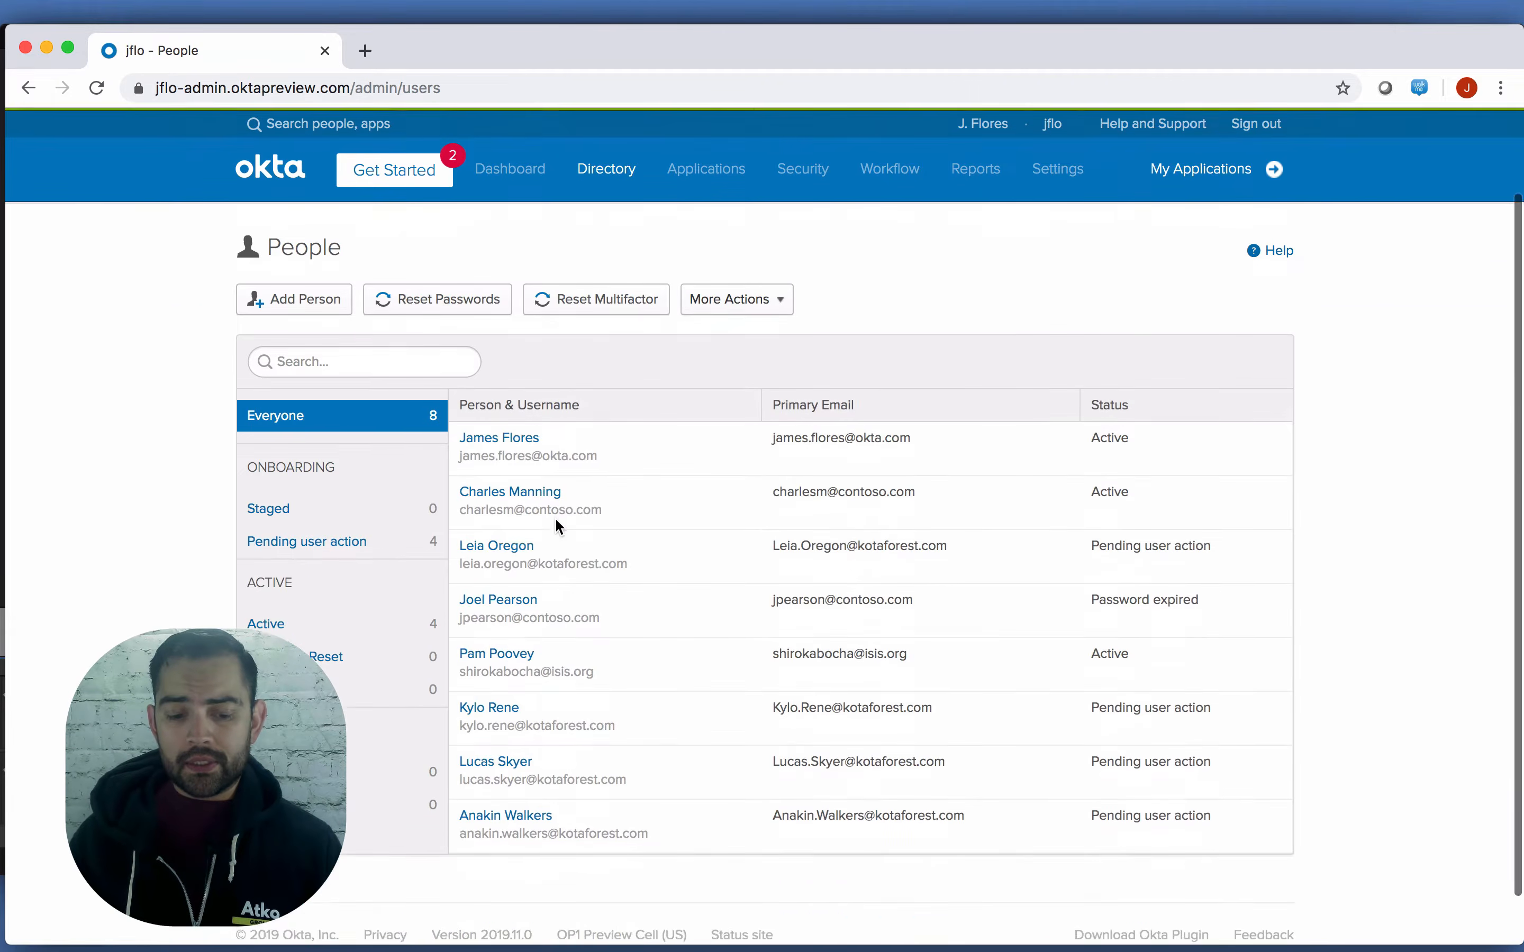
pyautogui.click(504, 767)
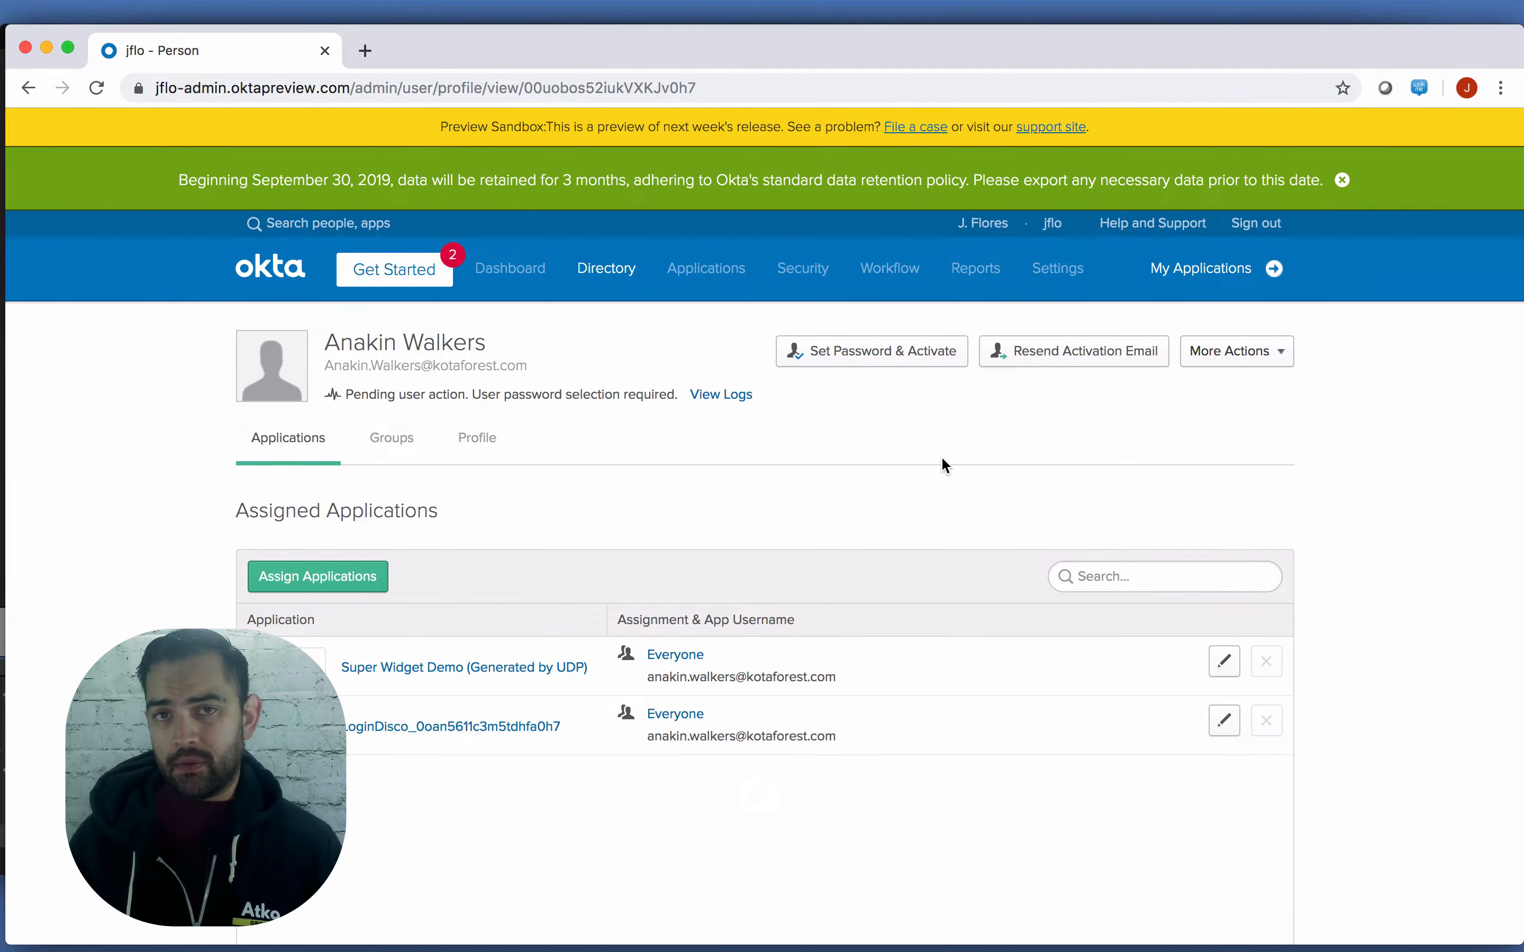
pyautogui.scroll(-1, 692, 466)
pyautogui.click(485, 419)
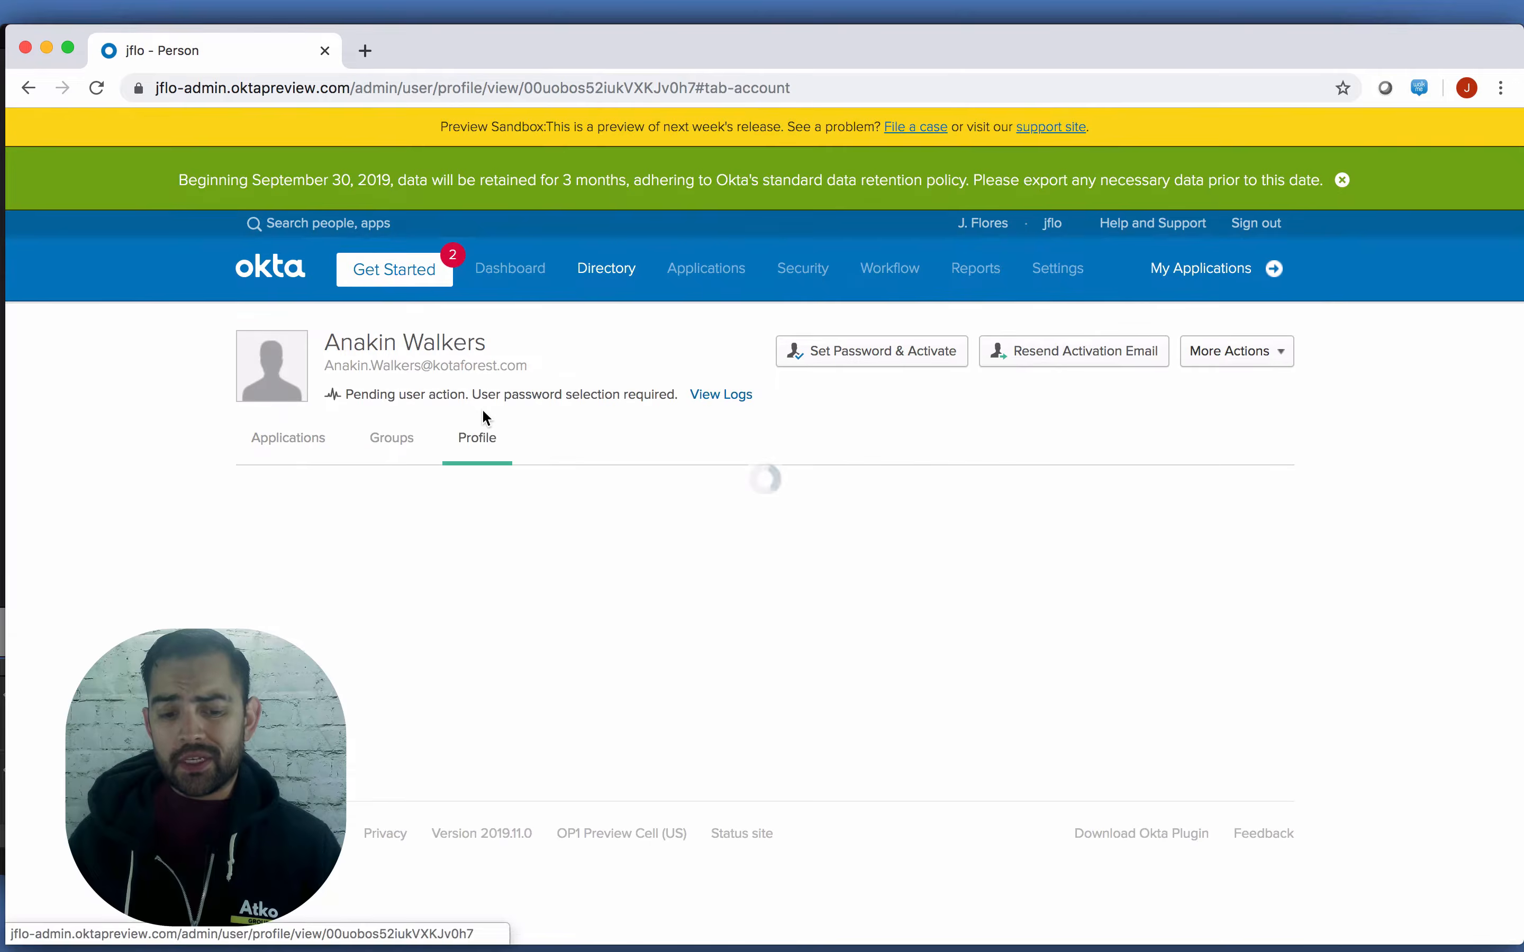
pyautogui.scroll(-5, 616, 565)
pyautogui.scroll(-3, 620, 575)
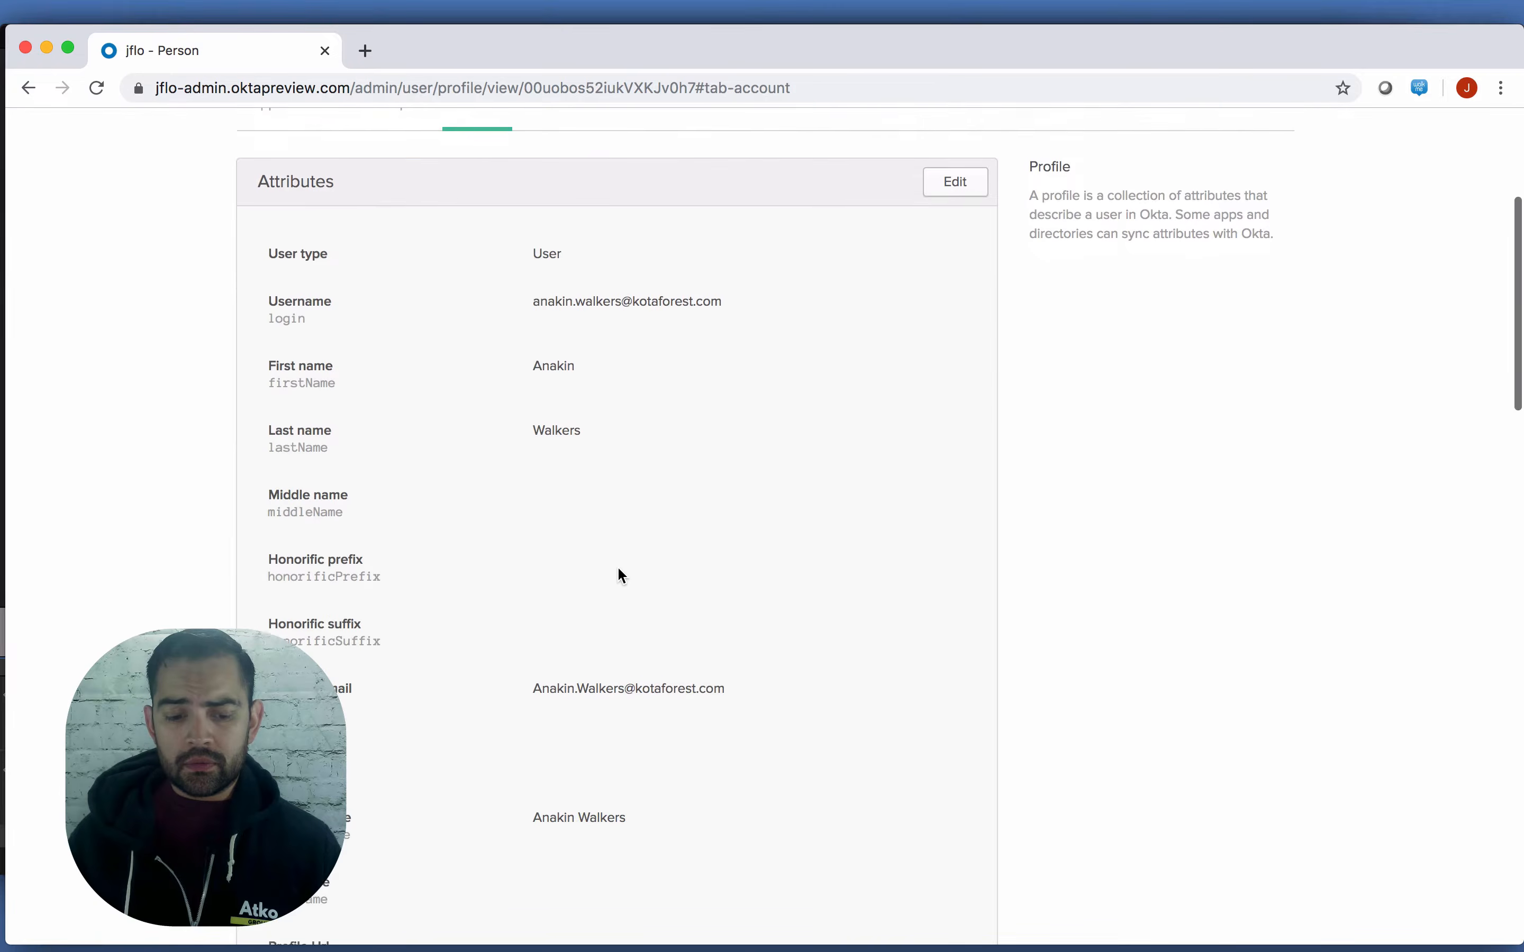
pyautogui.moveTo(700, 678); pyautogui.dragTo(517, 687)
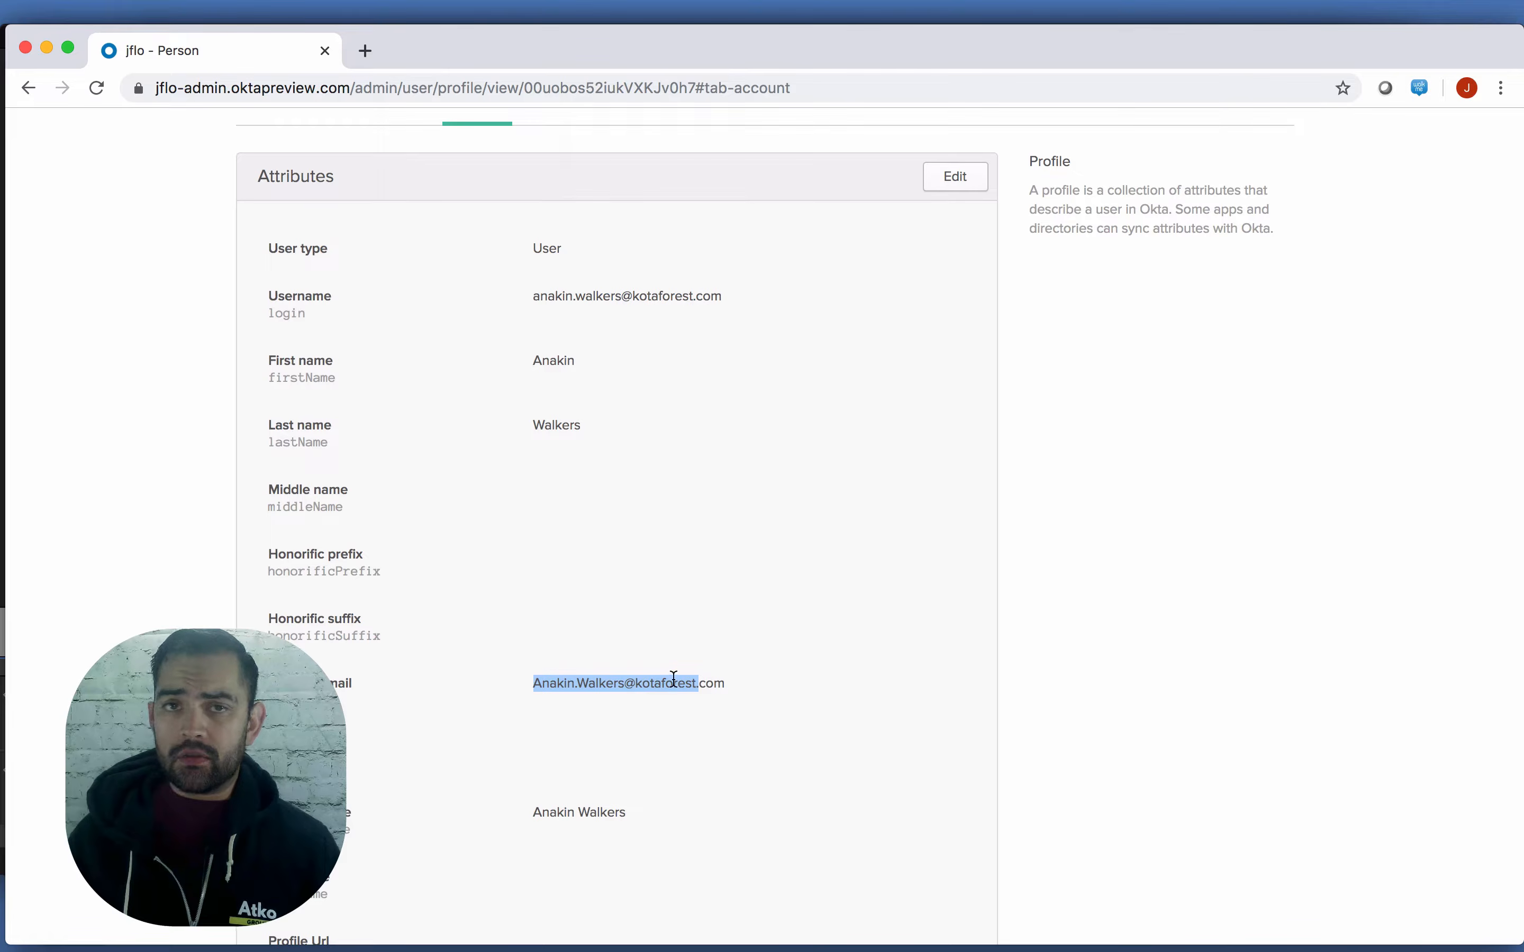
pyautogui.click(926, 671)
pyautogui.scroll(8, 711, 495)
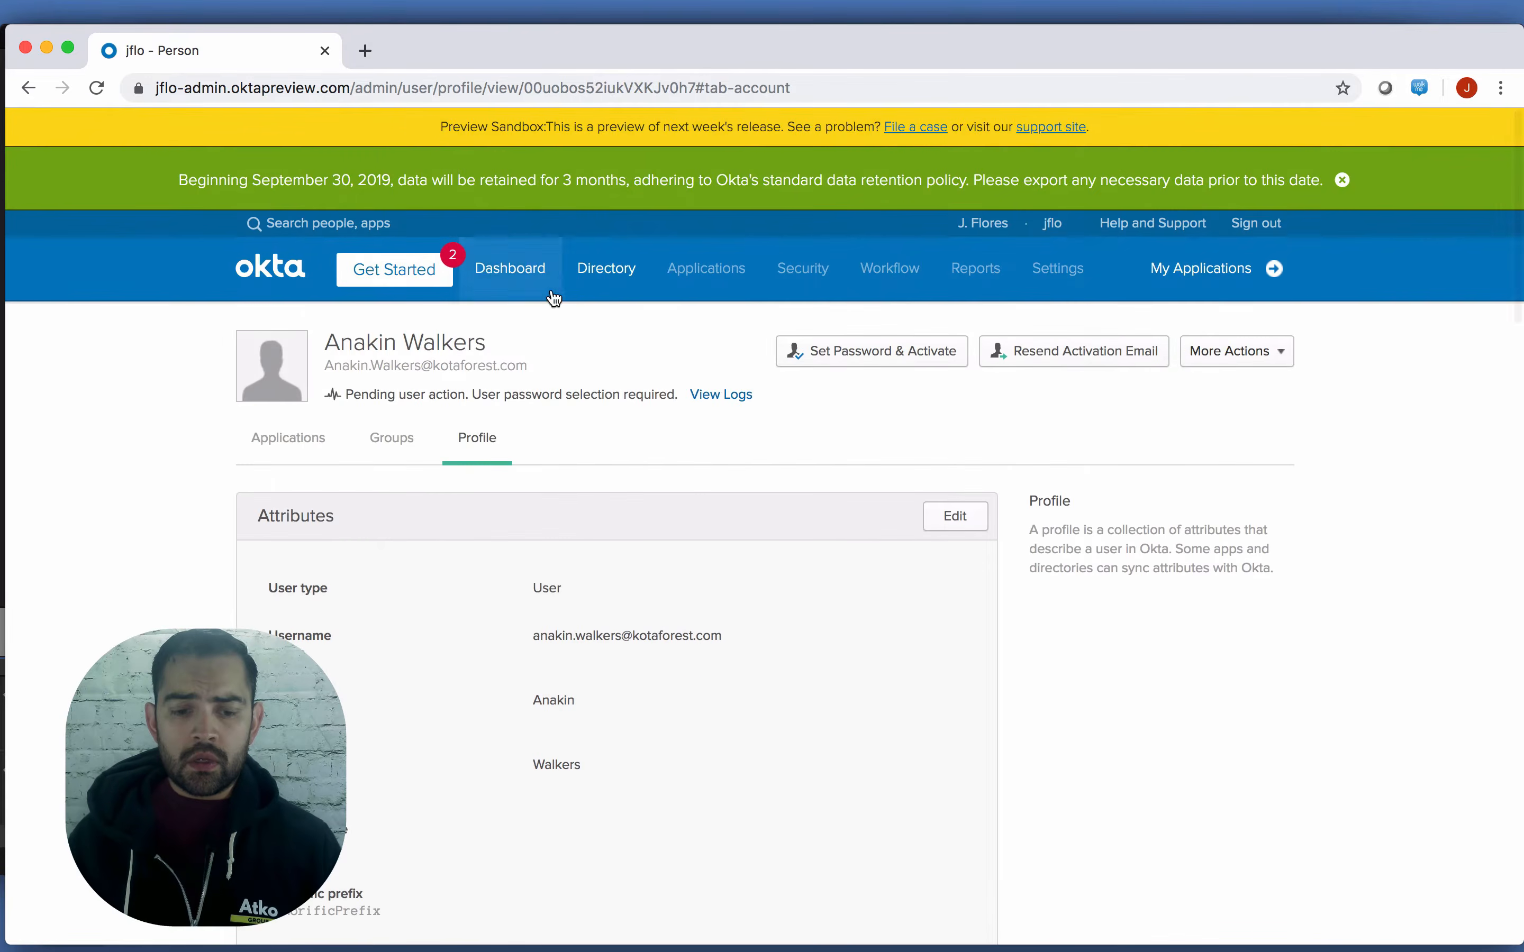
# Open the import page of the kotaforest.com Active Directory integration
pyautogui.moveTo(598, 281)
pyautogui.click(615, 439)
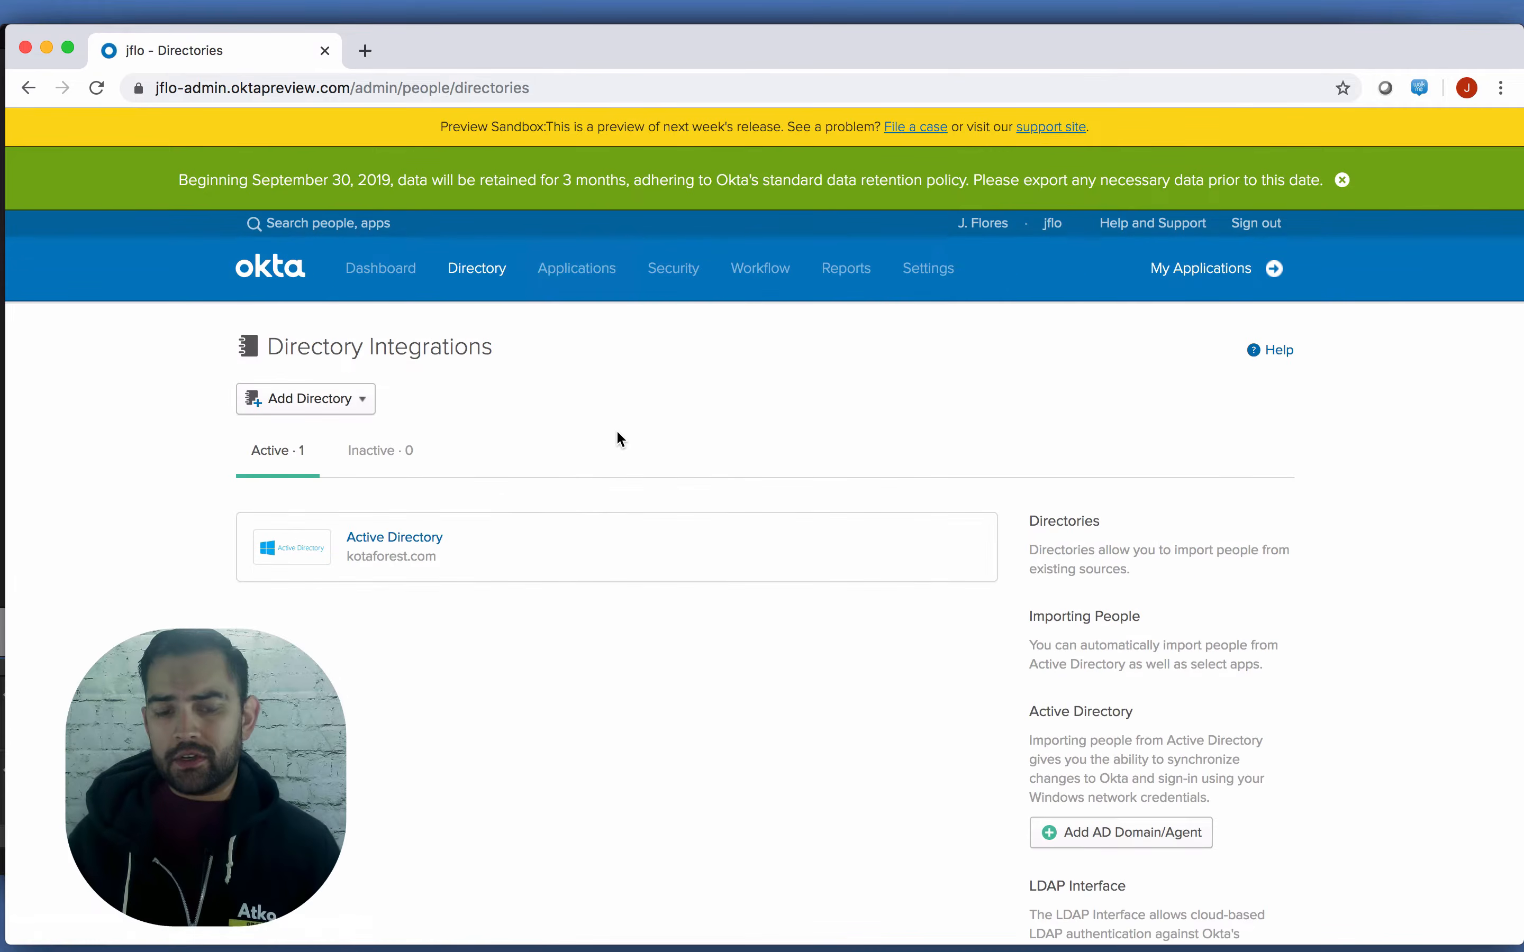
pyautogui.click(415, 540)
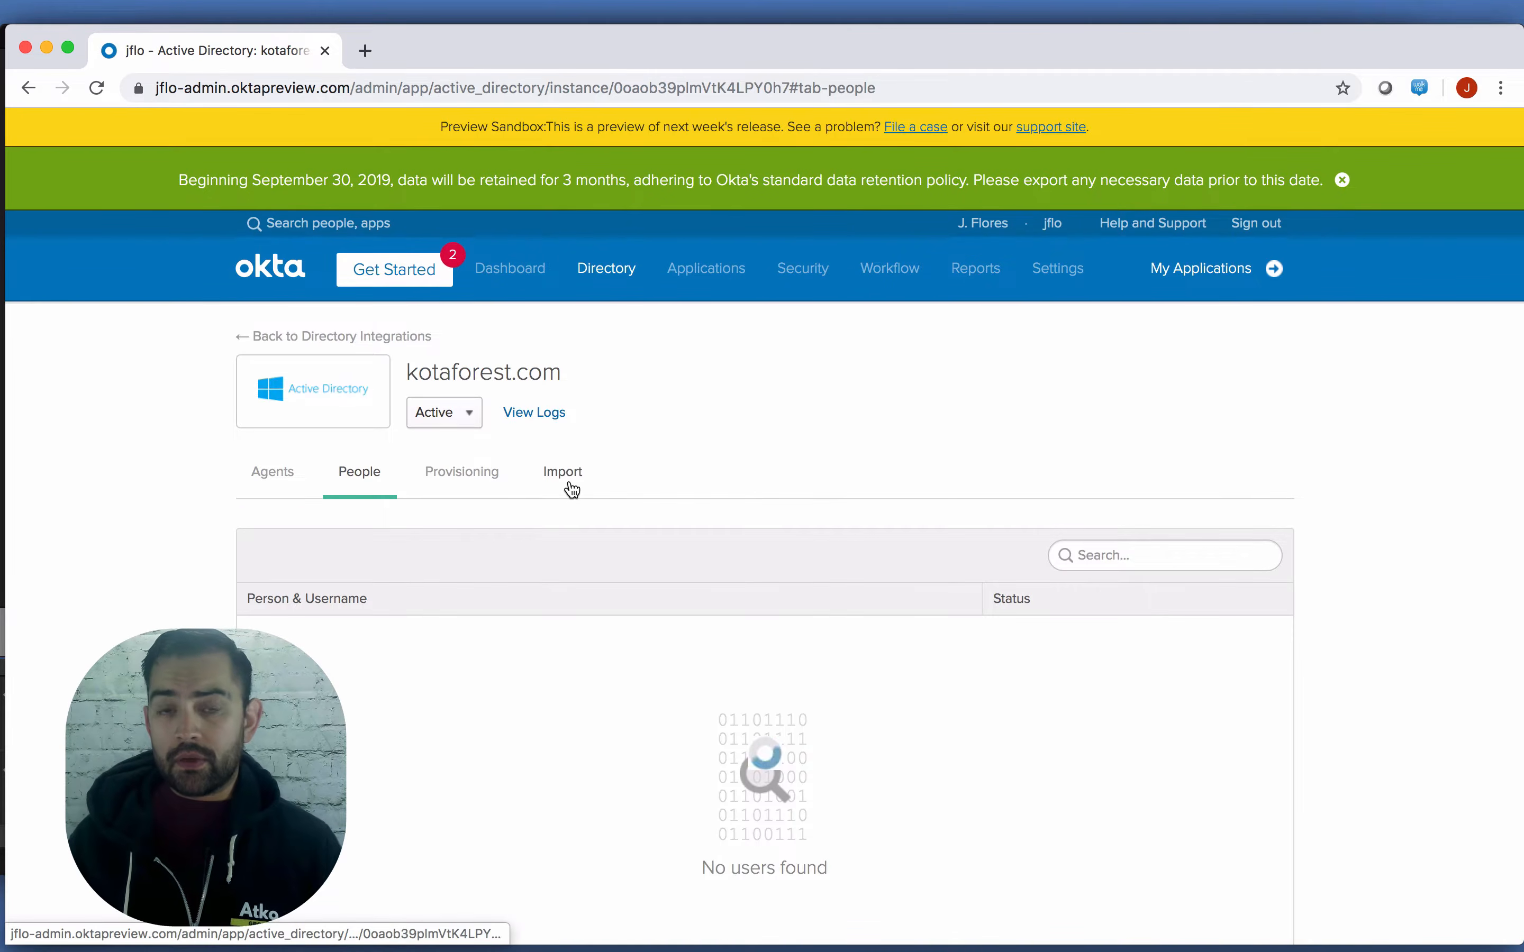
pyautogui.click(569, 483)
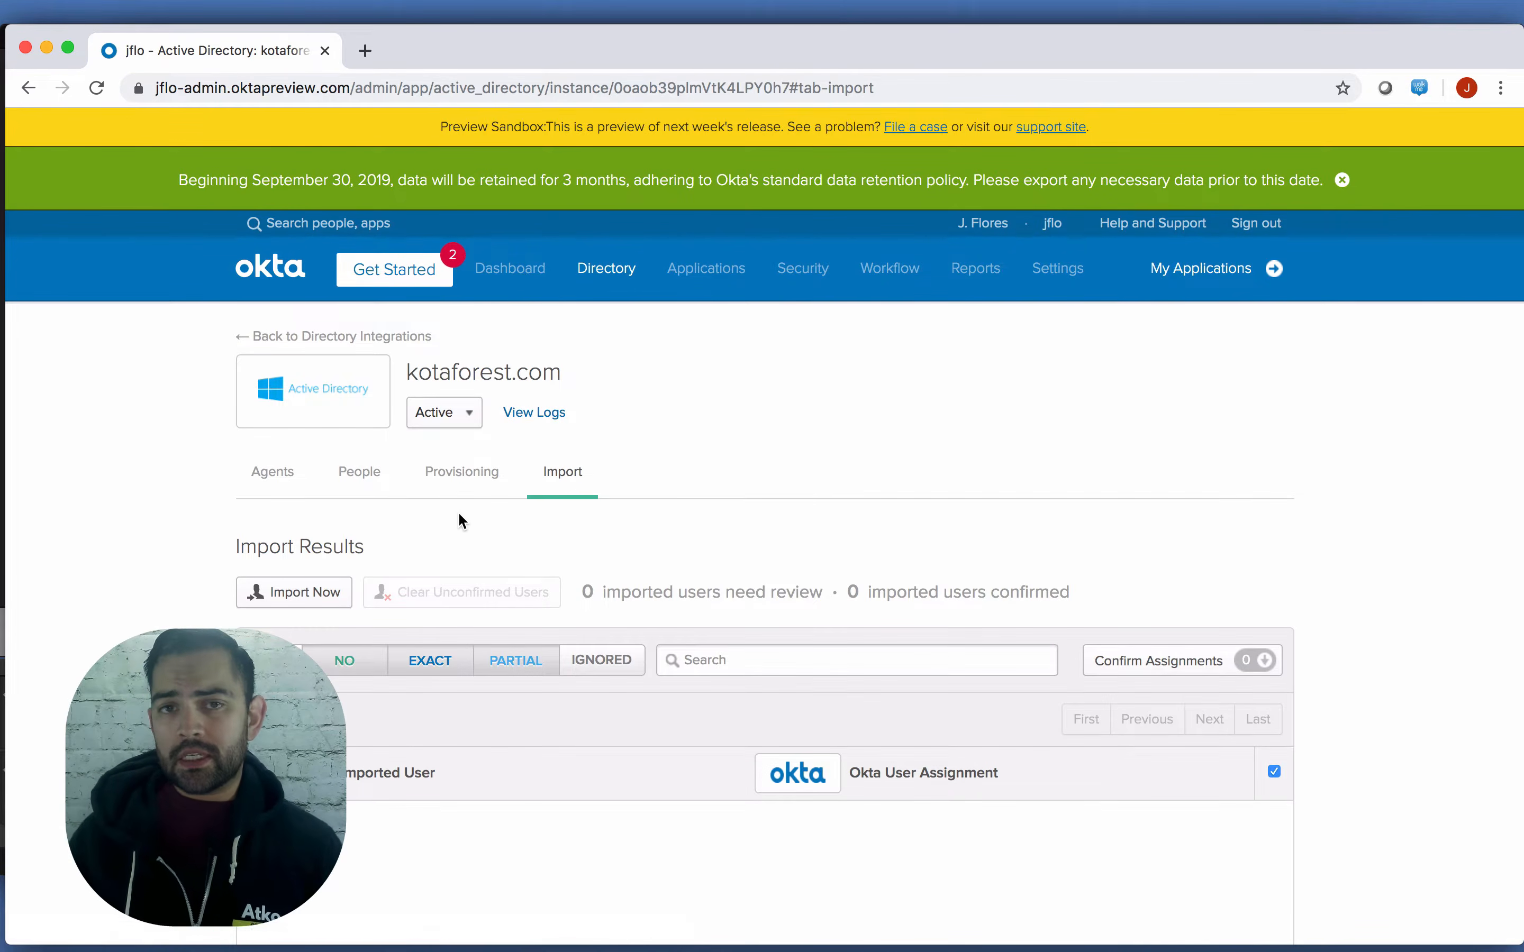
# Run a full import from Active Directory and review the last matched user's imported email
pyautogui.click(297, 593)
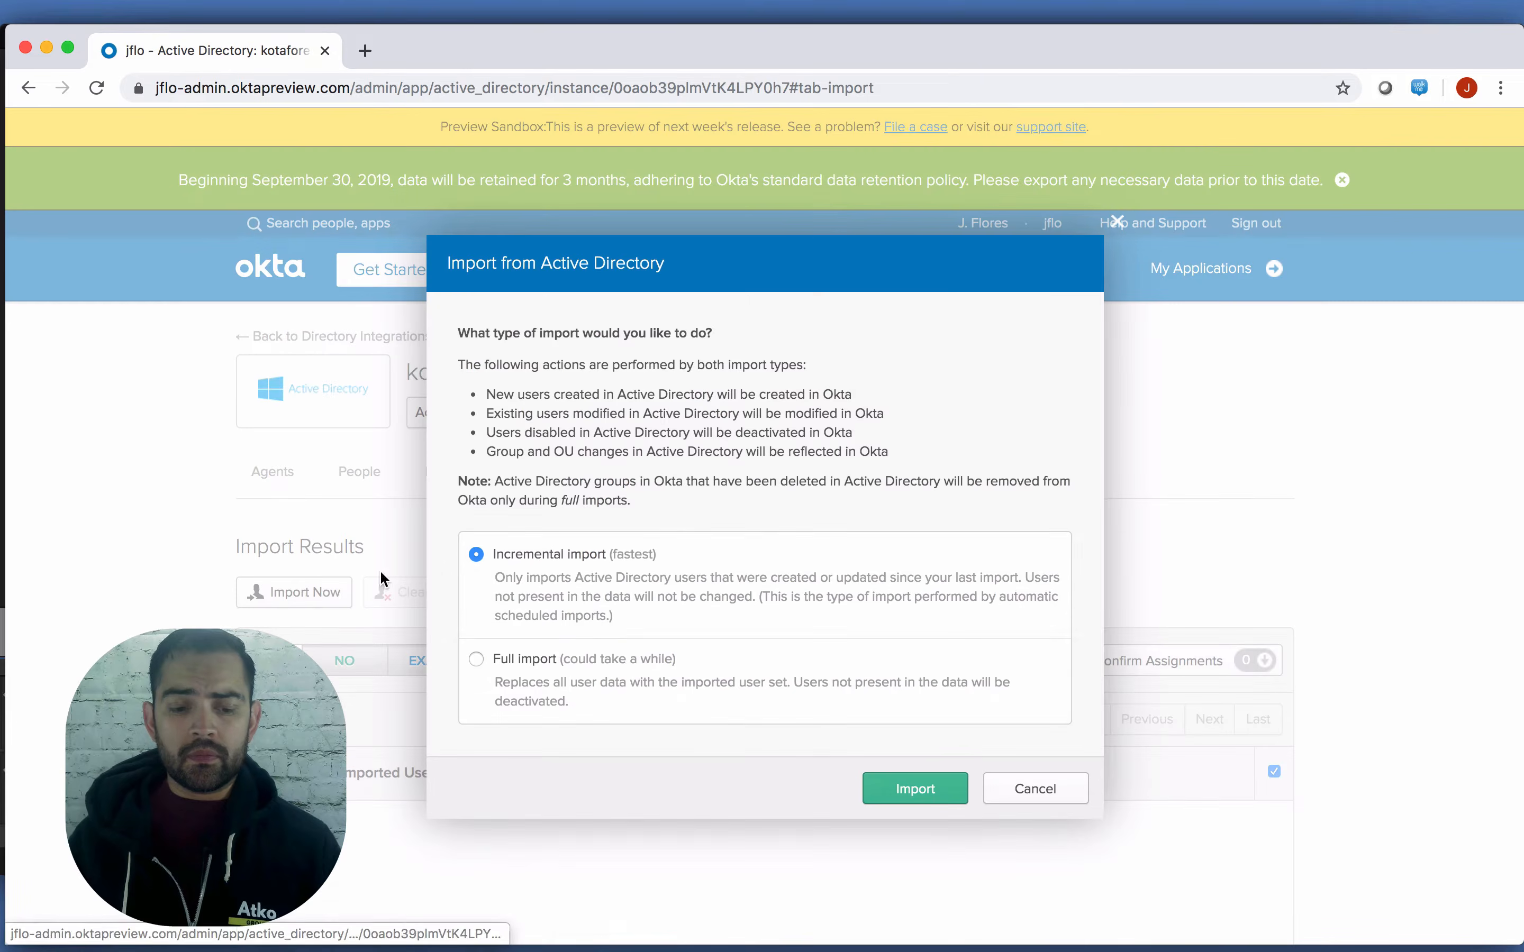
pyautogui.click(625, 685)
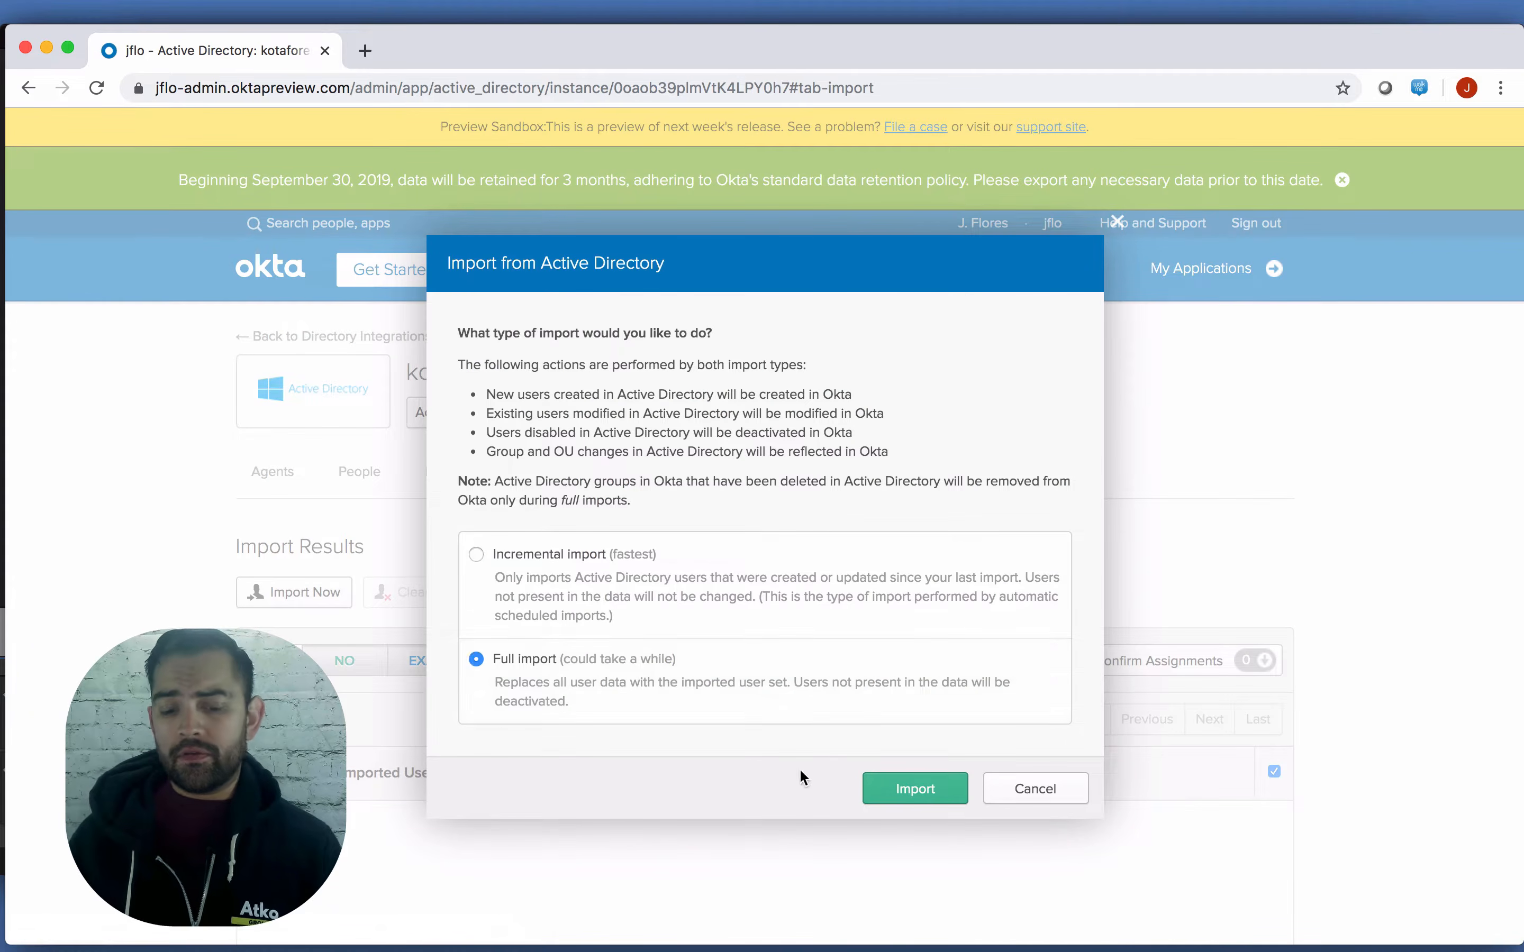
pyautogui.click(898, 787)
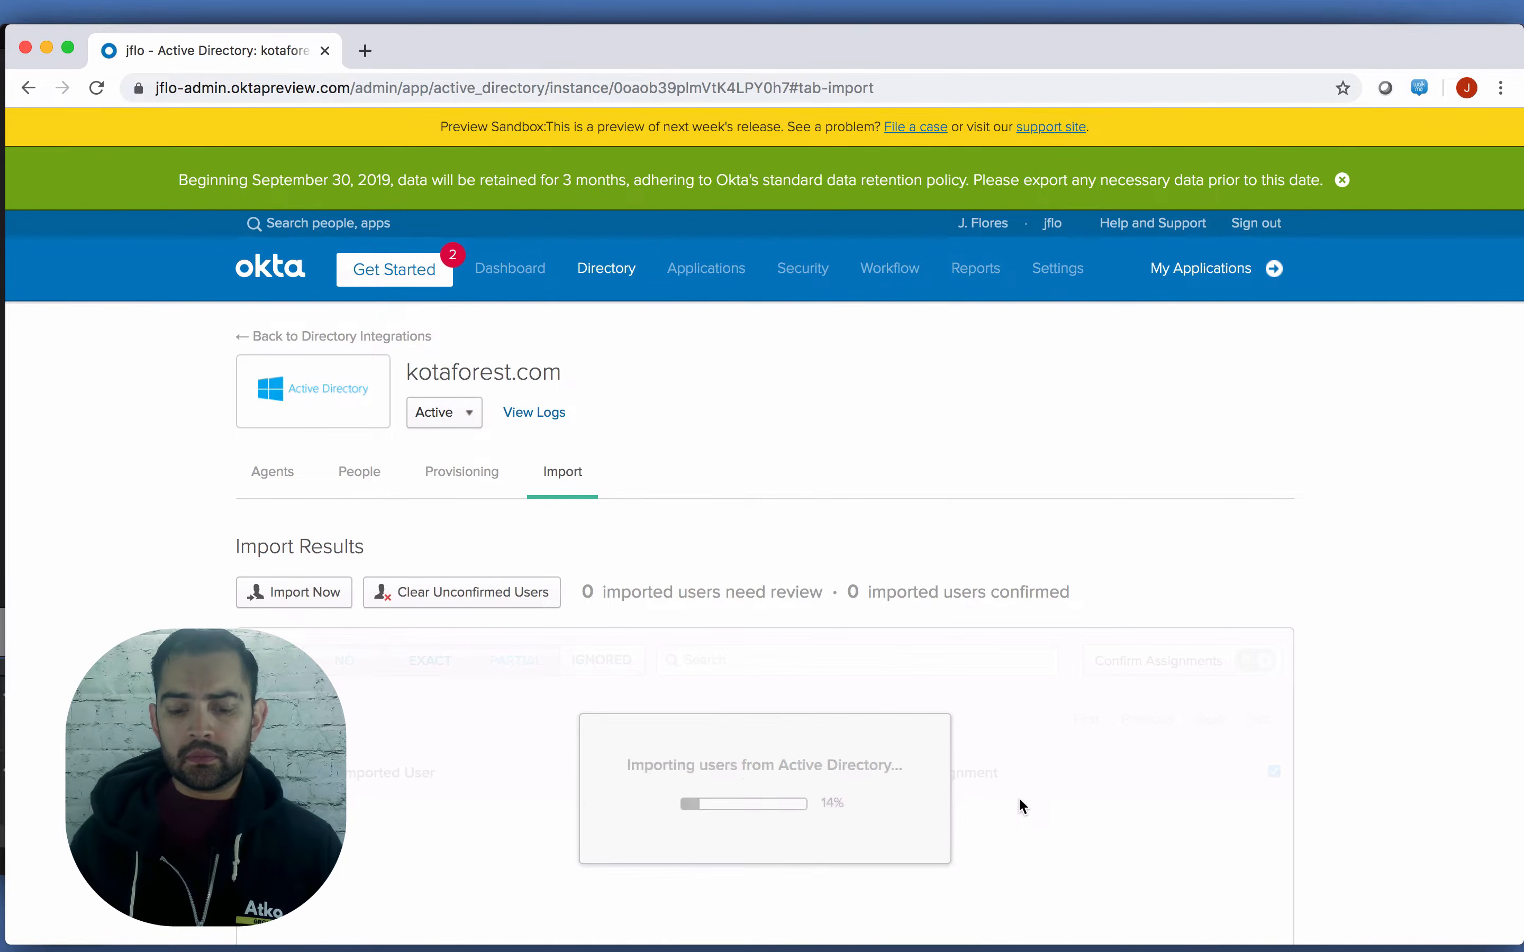
pyautogui.scroll(-3, 931, 746)
pyautogui.click(790, 833)
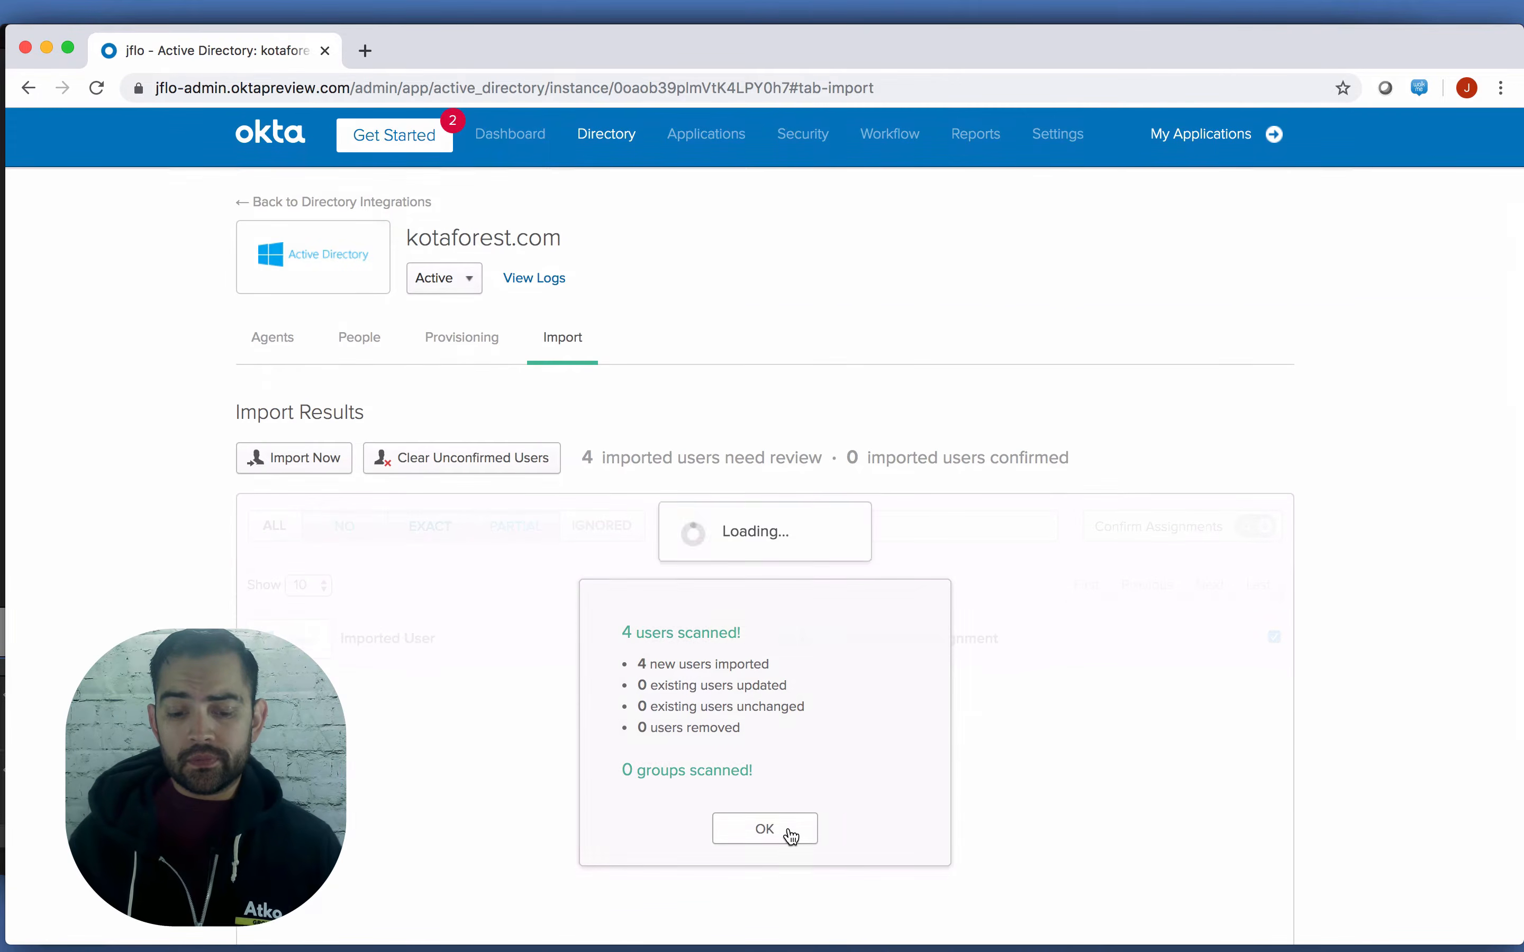
pyautogui.scroll(-5, 743, 659)
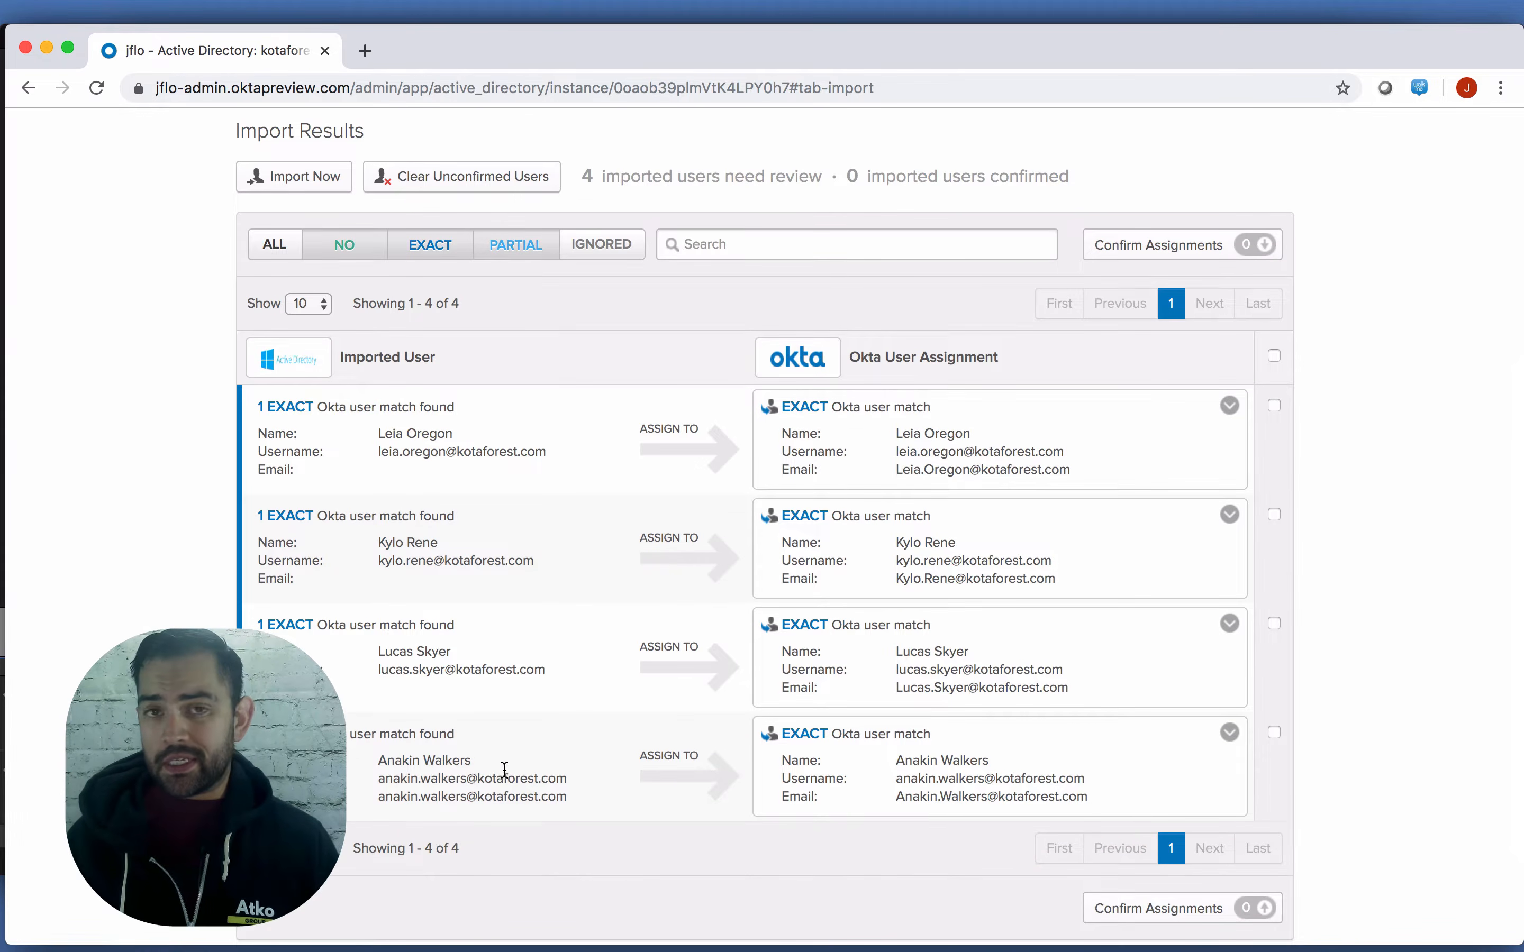
pyautogui.moveTo(385, 797); pyautogui.dragTo(559, 801)
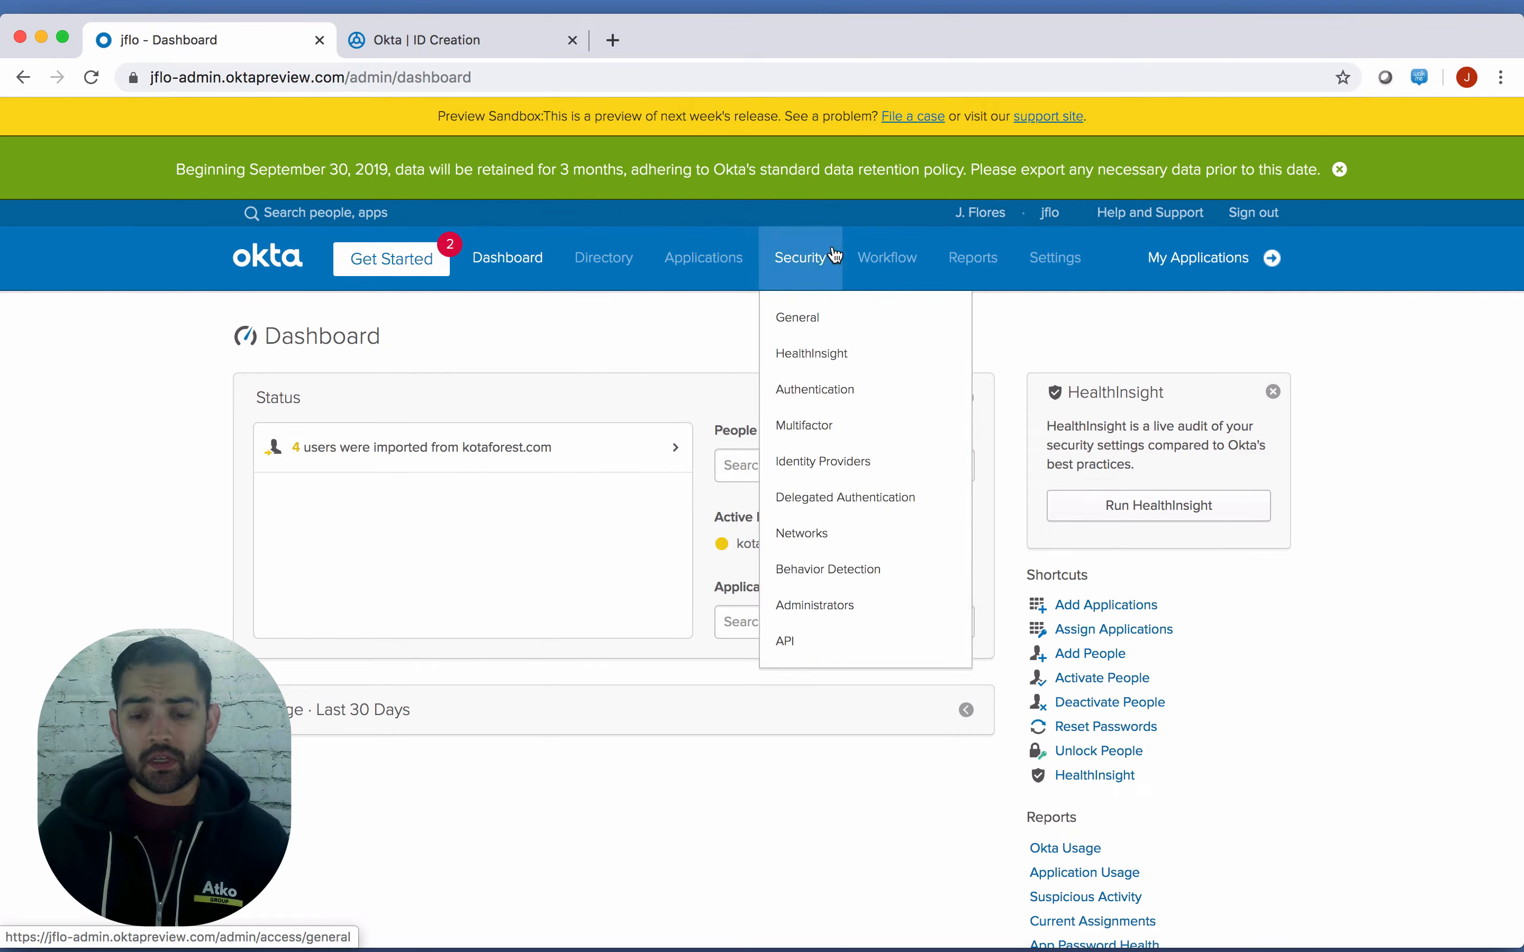
# Create a new flow in the Workflows console's Shared Folder with API Endpoint as its starting event
pyautogui.moveTo(875, 258)
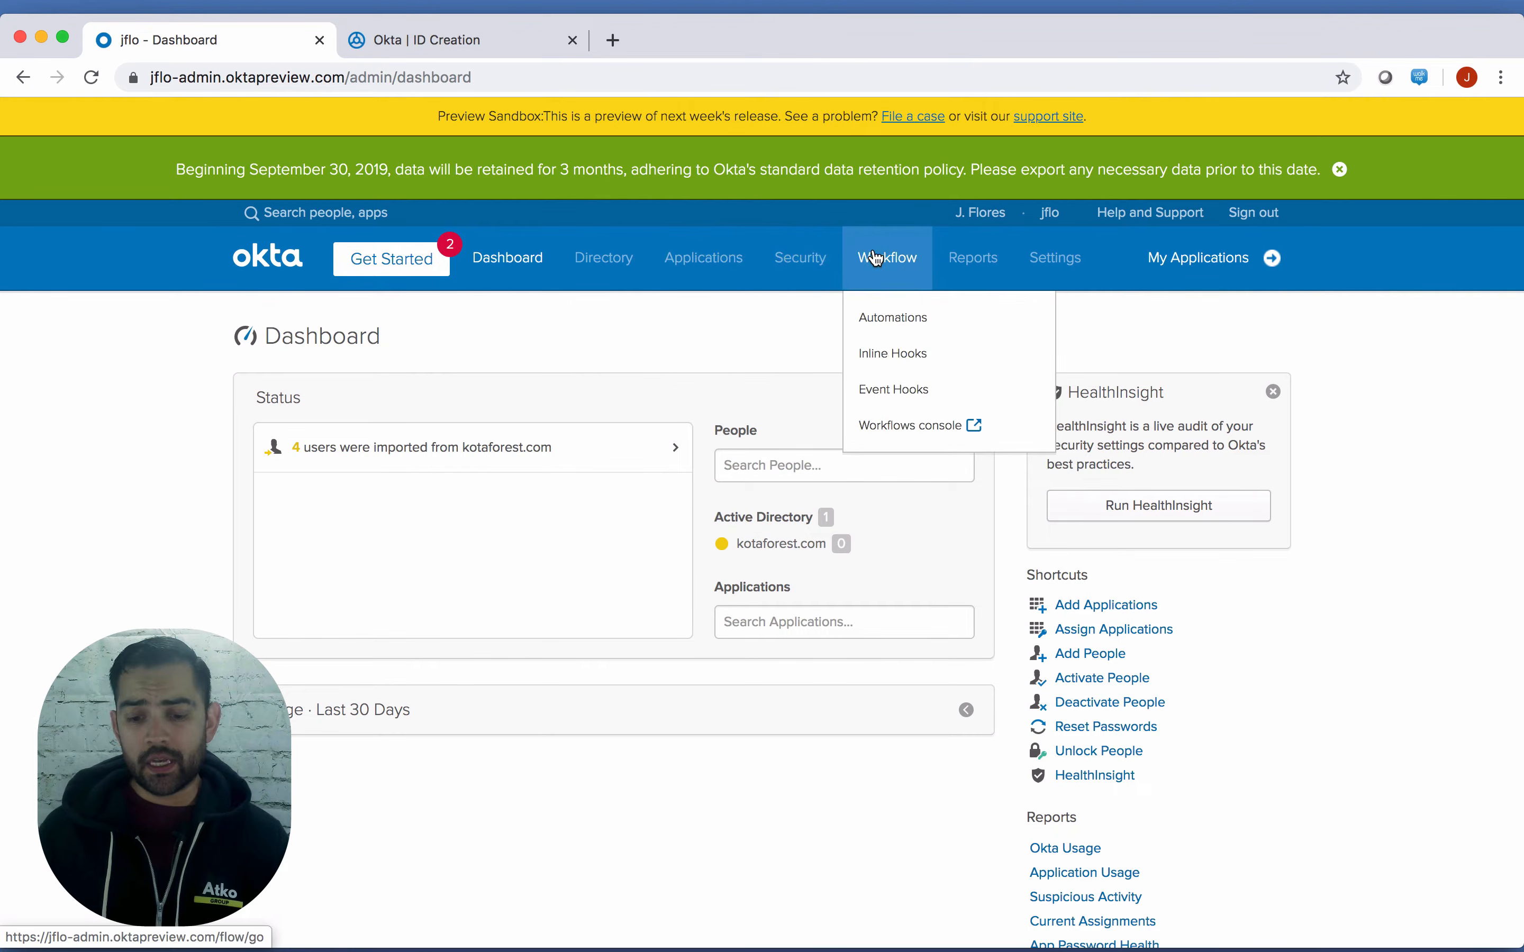
pyautogui.click(908, 433)
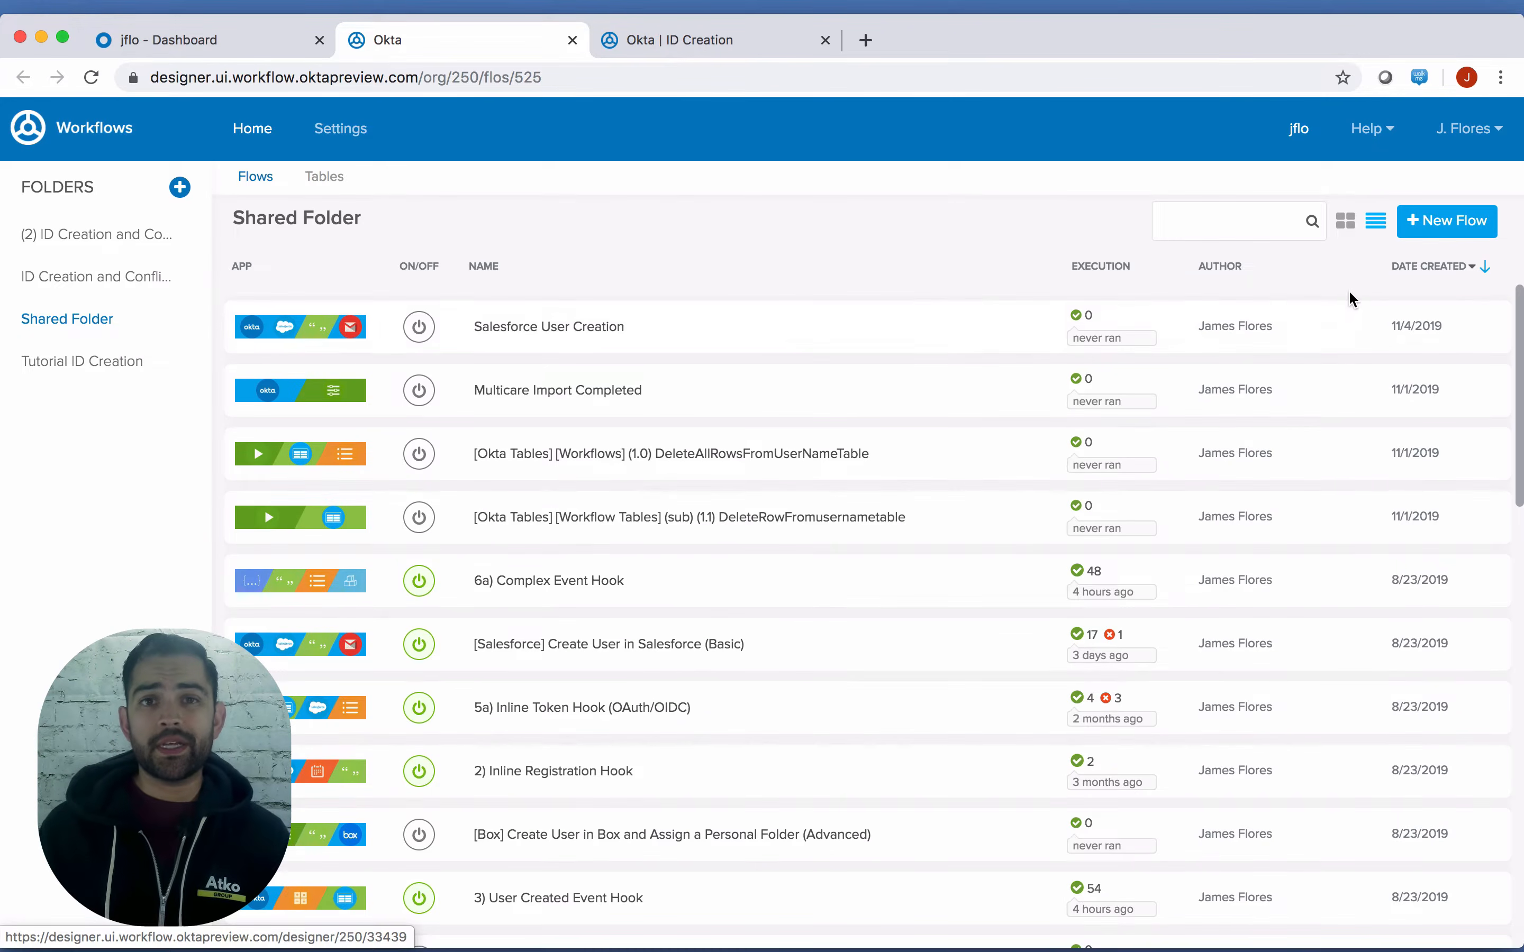
pyautogui.click(1473, 226)
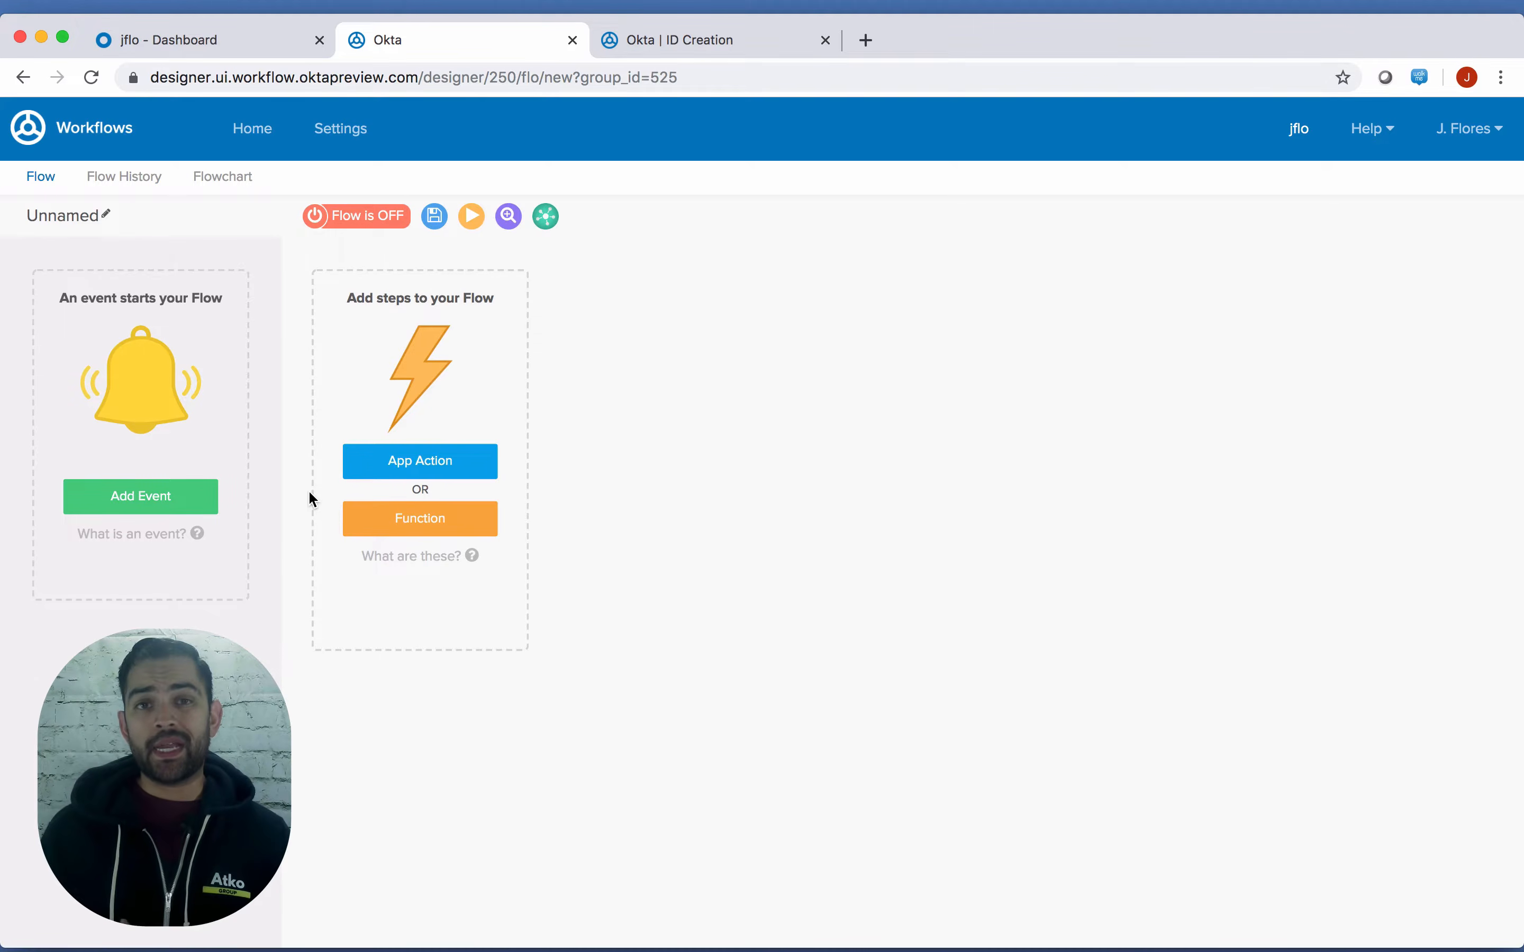
pyautogui.click(203, 502)
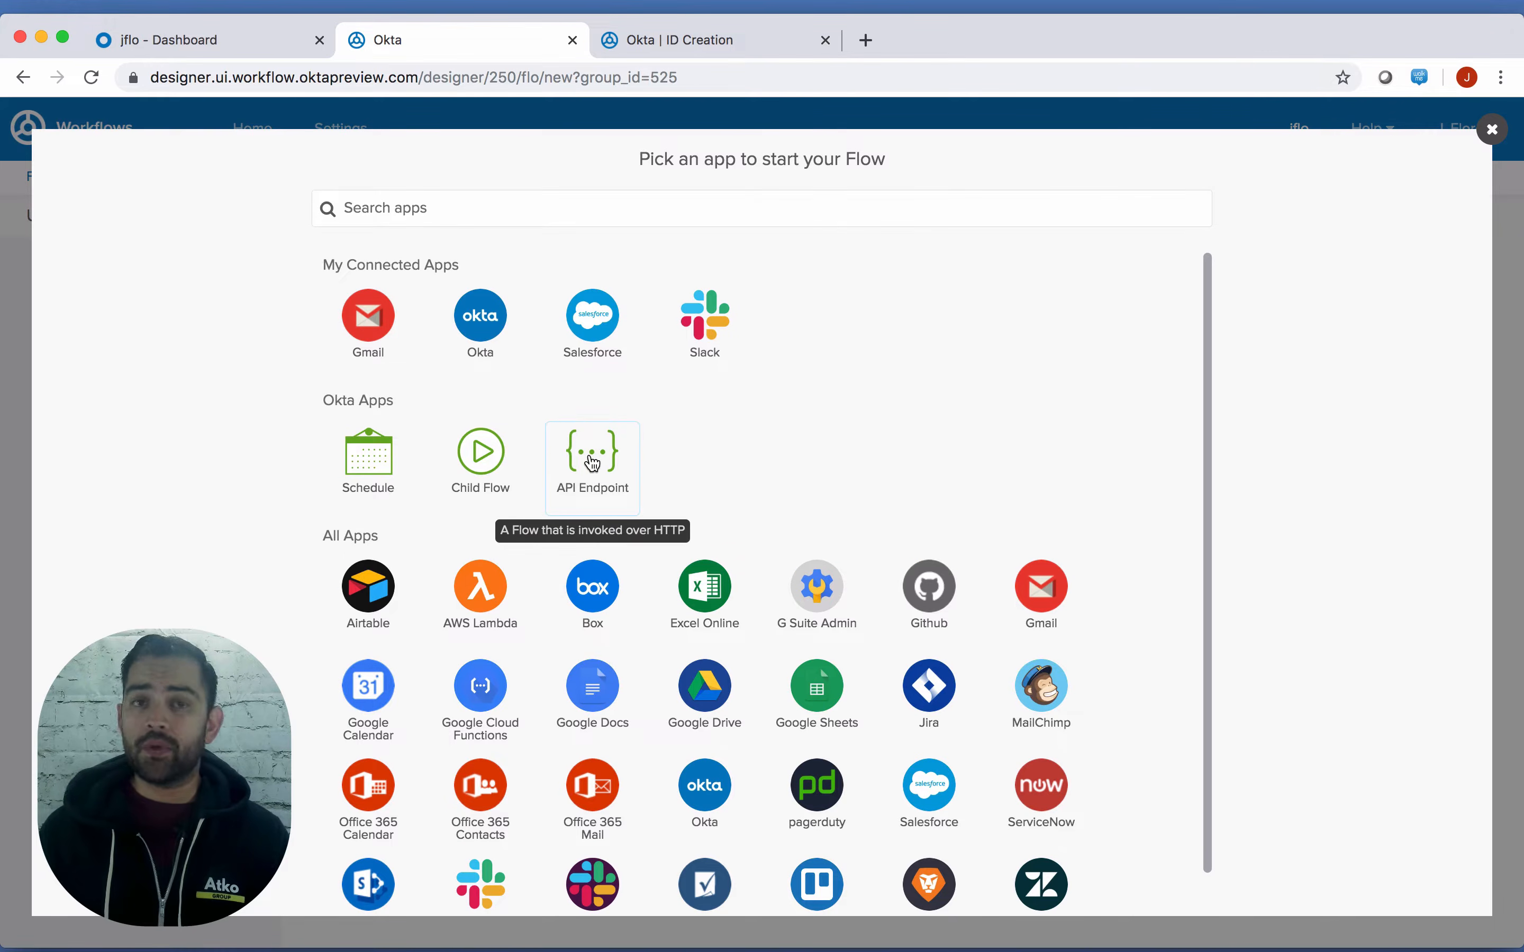
pyautogui.click(604, 455)
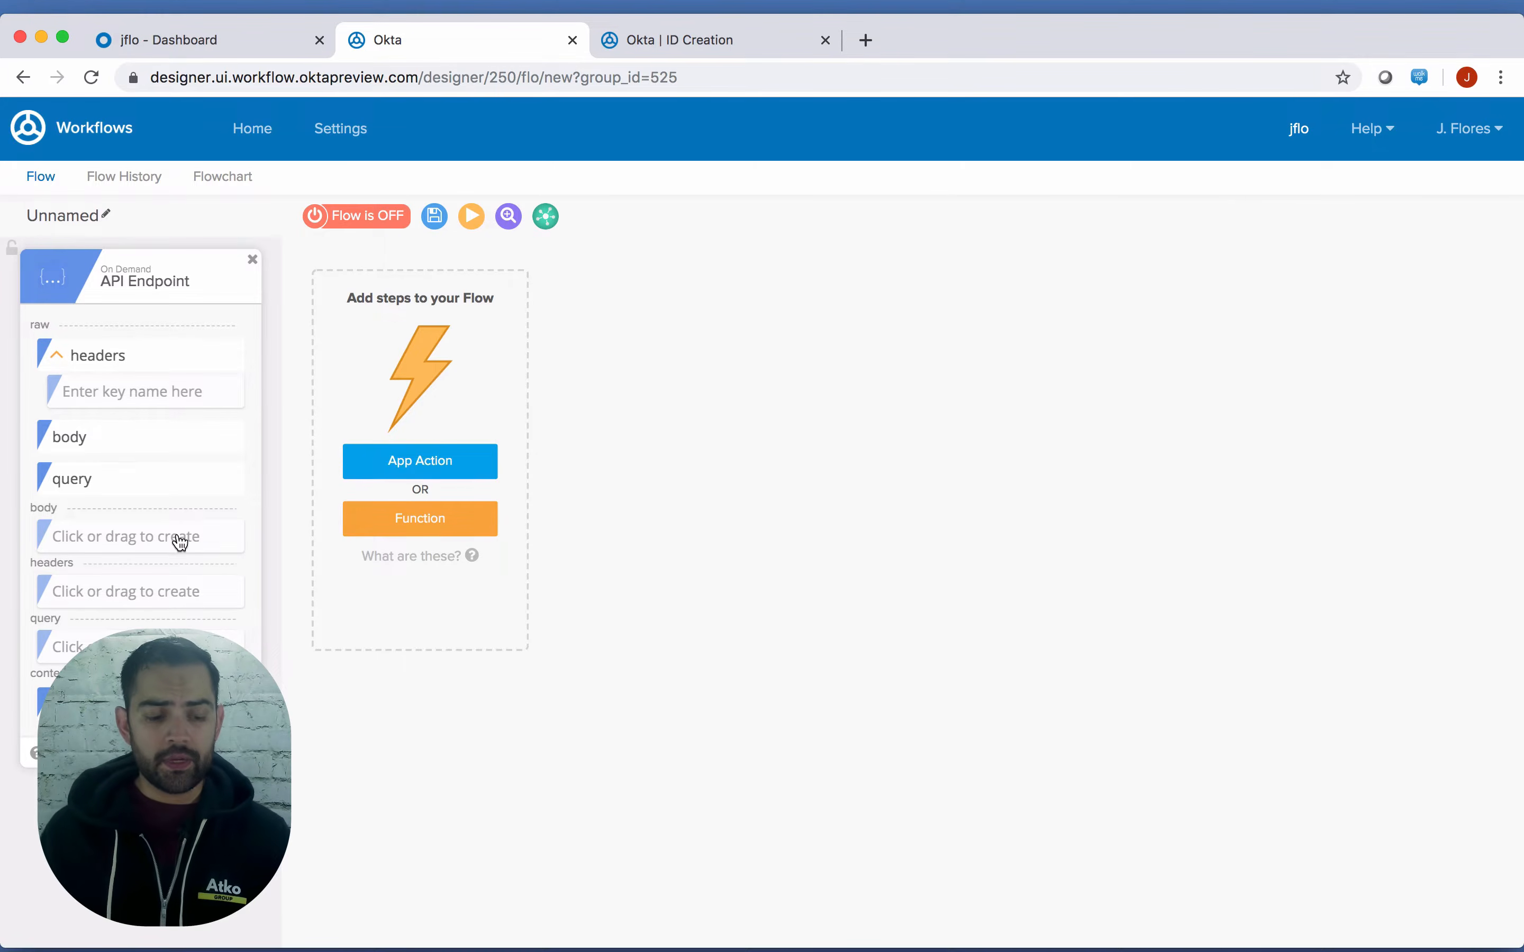
# Add a body field named data to the API Endpoint card and set its type to Object
pyautogui.click(134, 536)
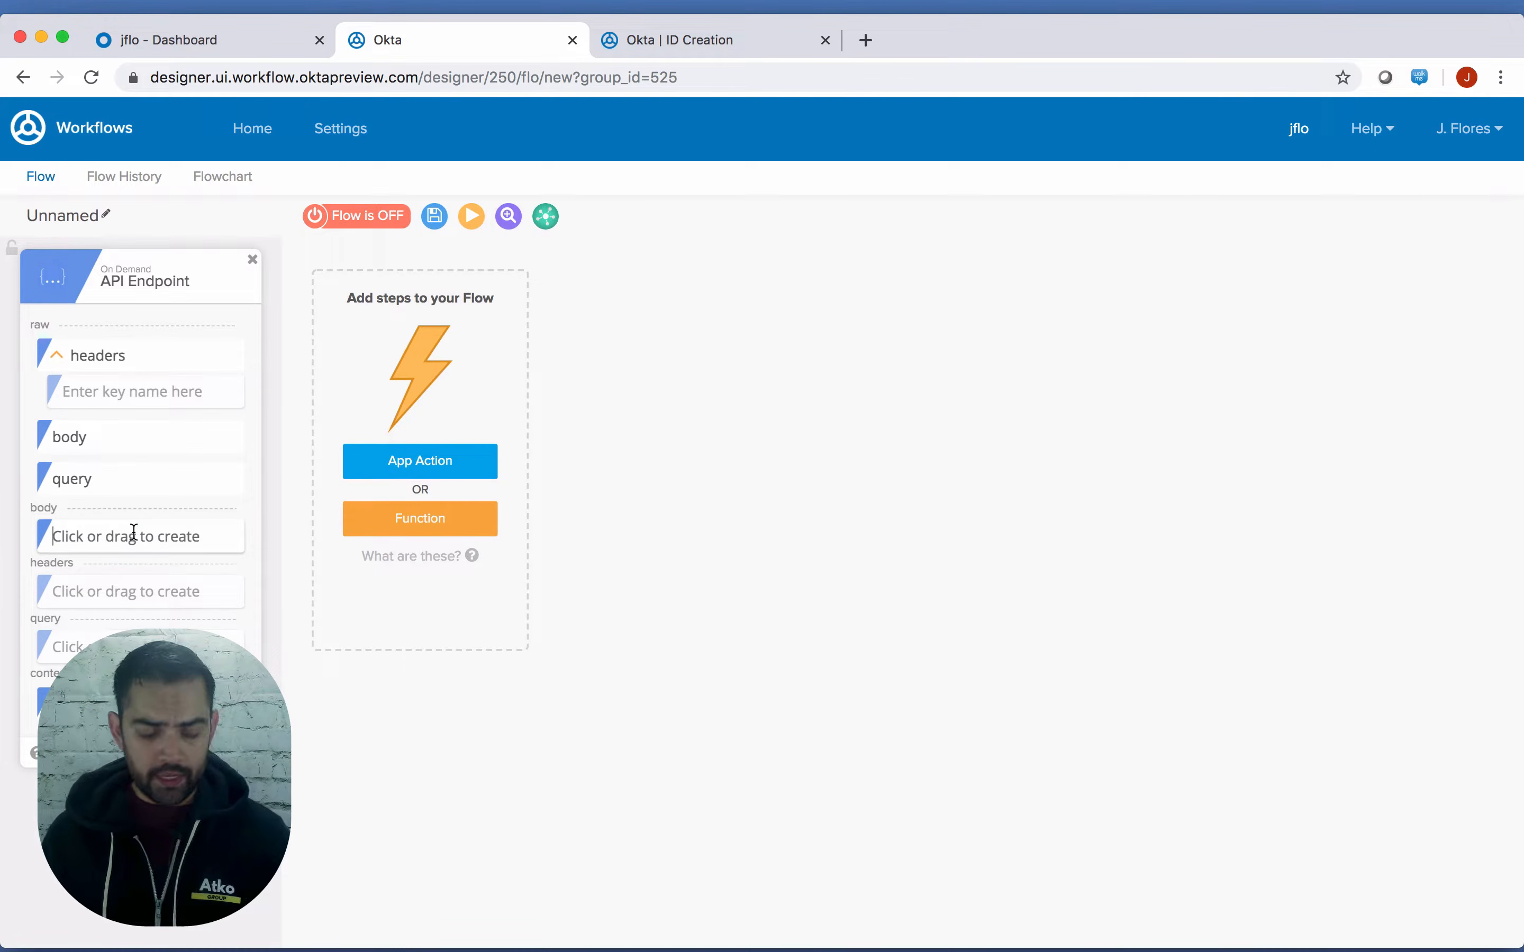
pyautogui.write('DAT')
pyautogui.write('d')
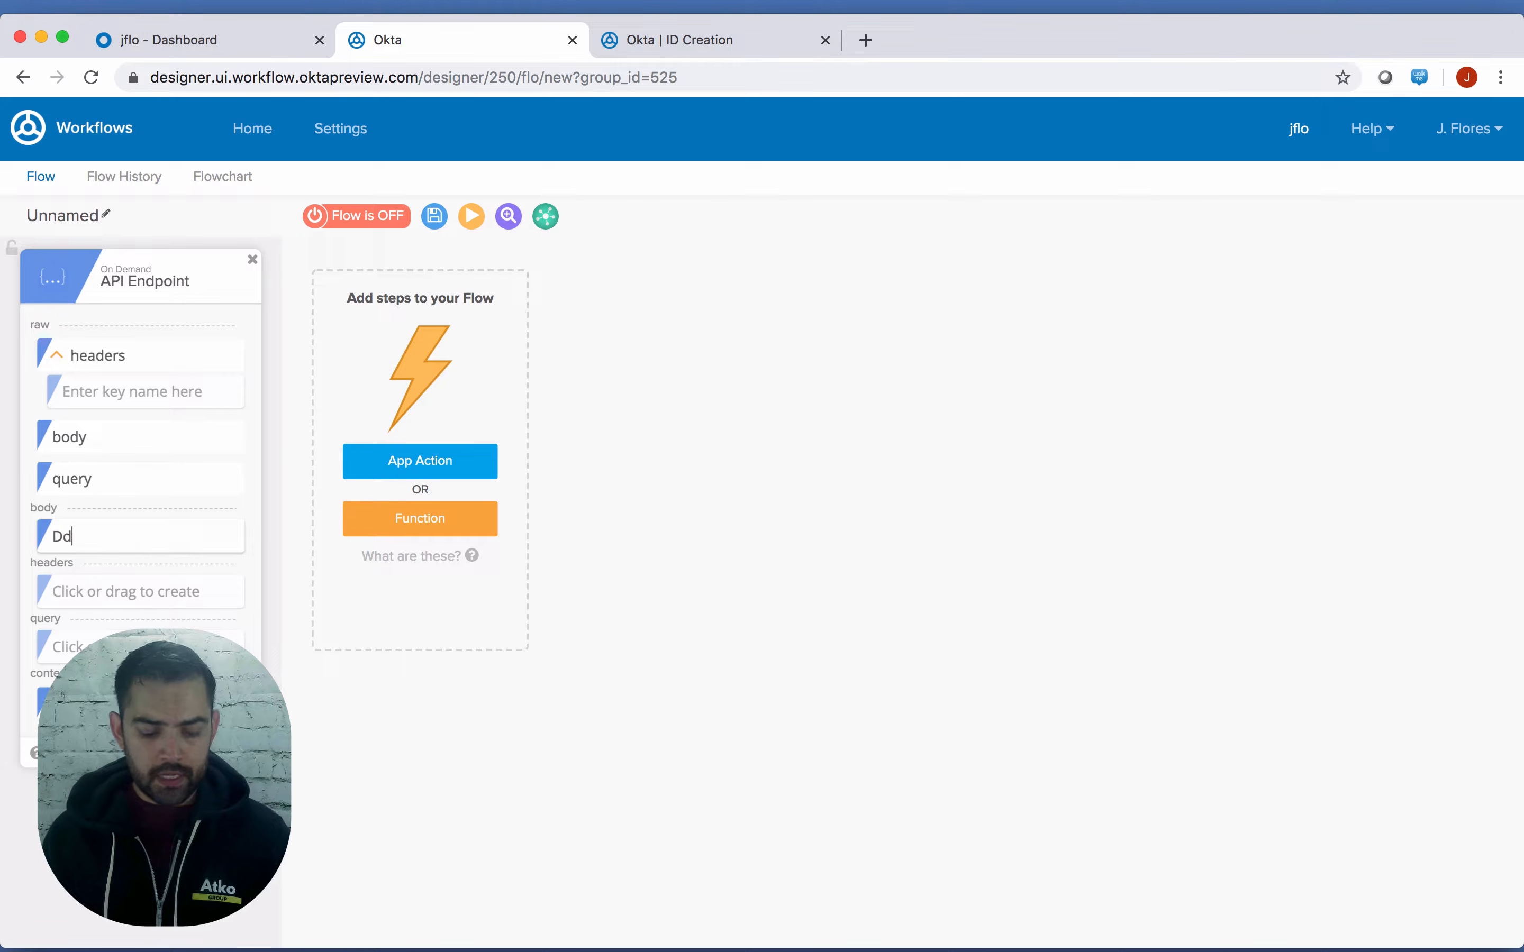
pyautogui.write('ata')
pyautogui.press('BackSpace')
pyautogui.press('BackSpace')
pyautogui.press('BackSpace')
pyautogui.press('BackSpace')
pyautogui.press('BackSpace')
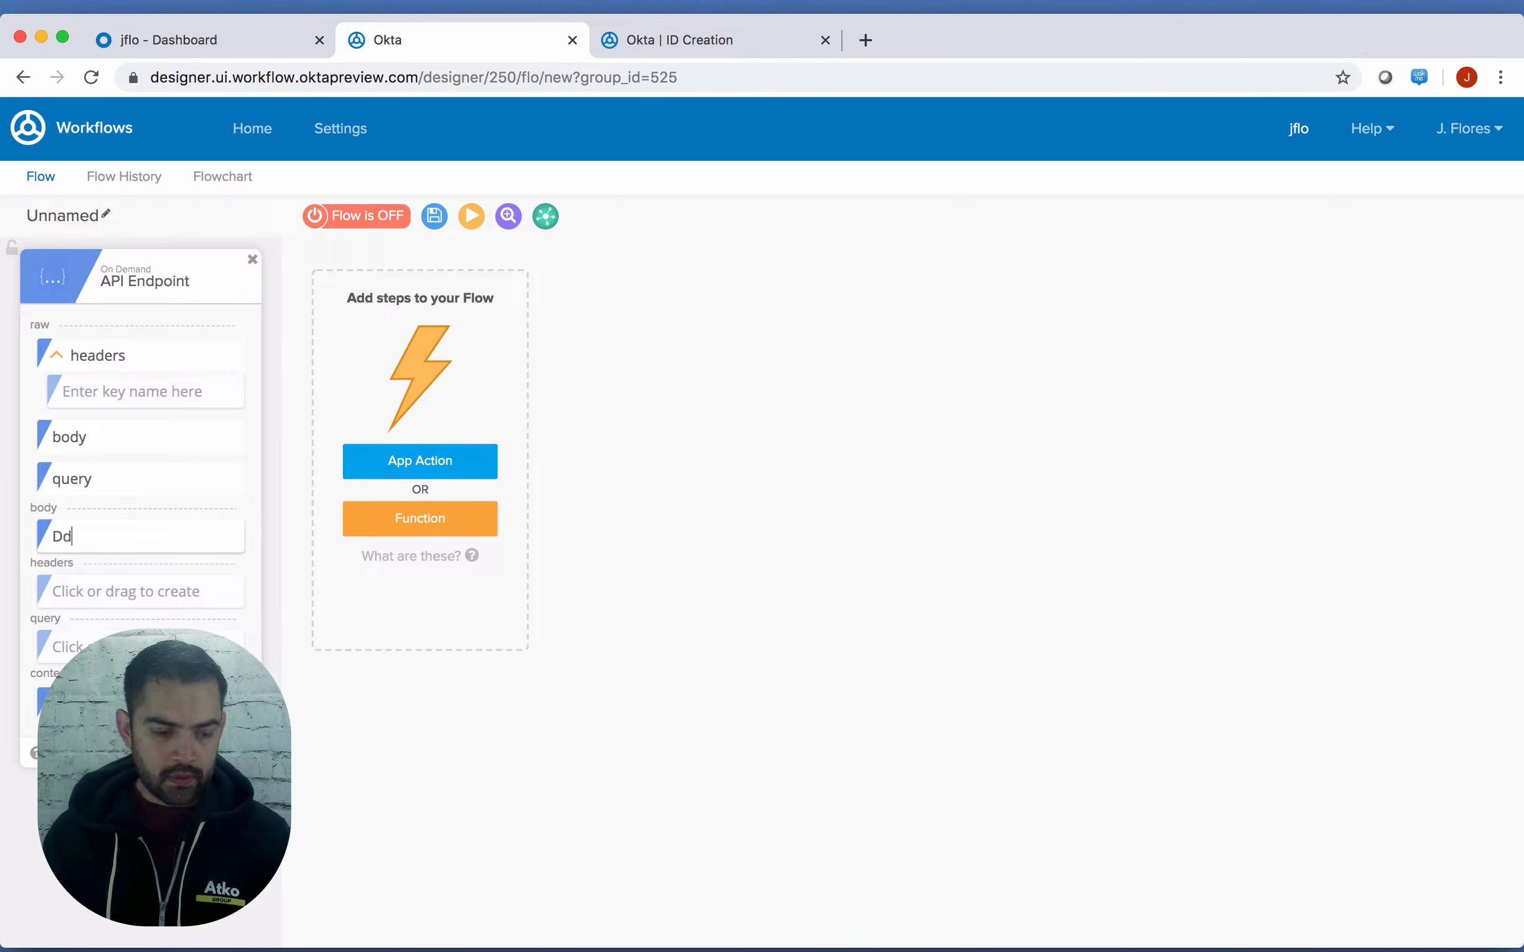
pyautogui.write('data')
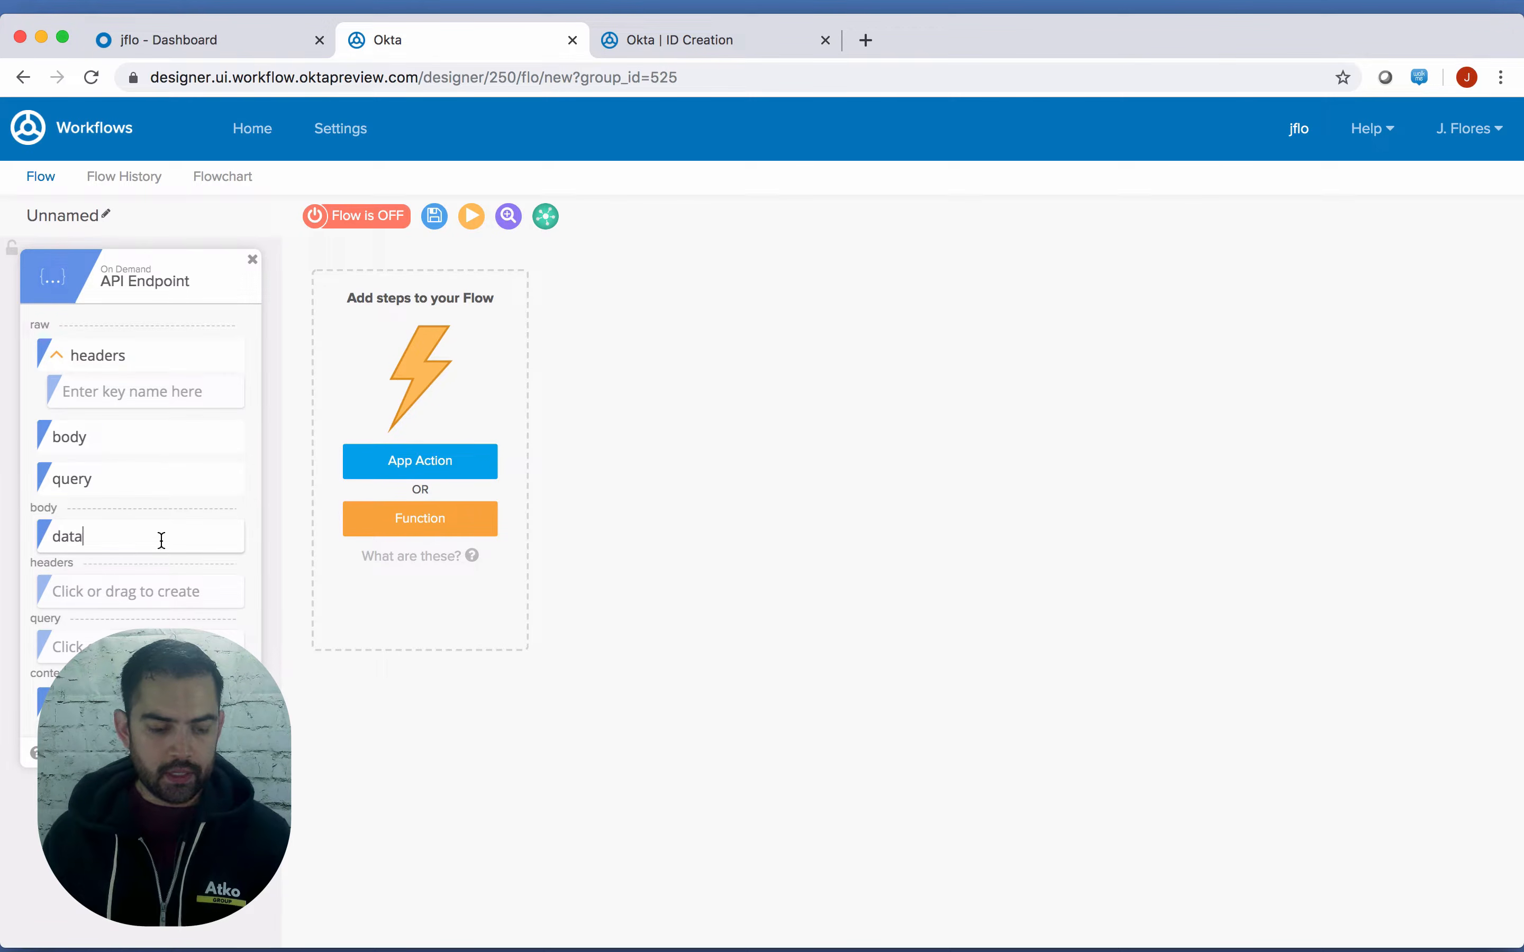
pyautogui.click(224, 539)
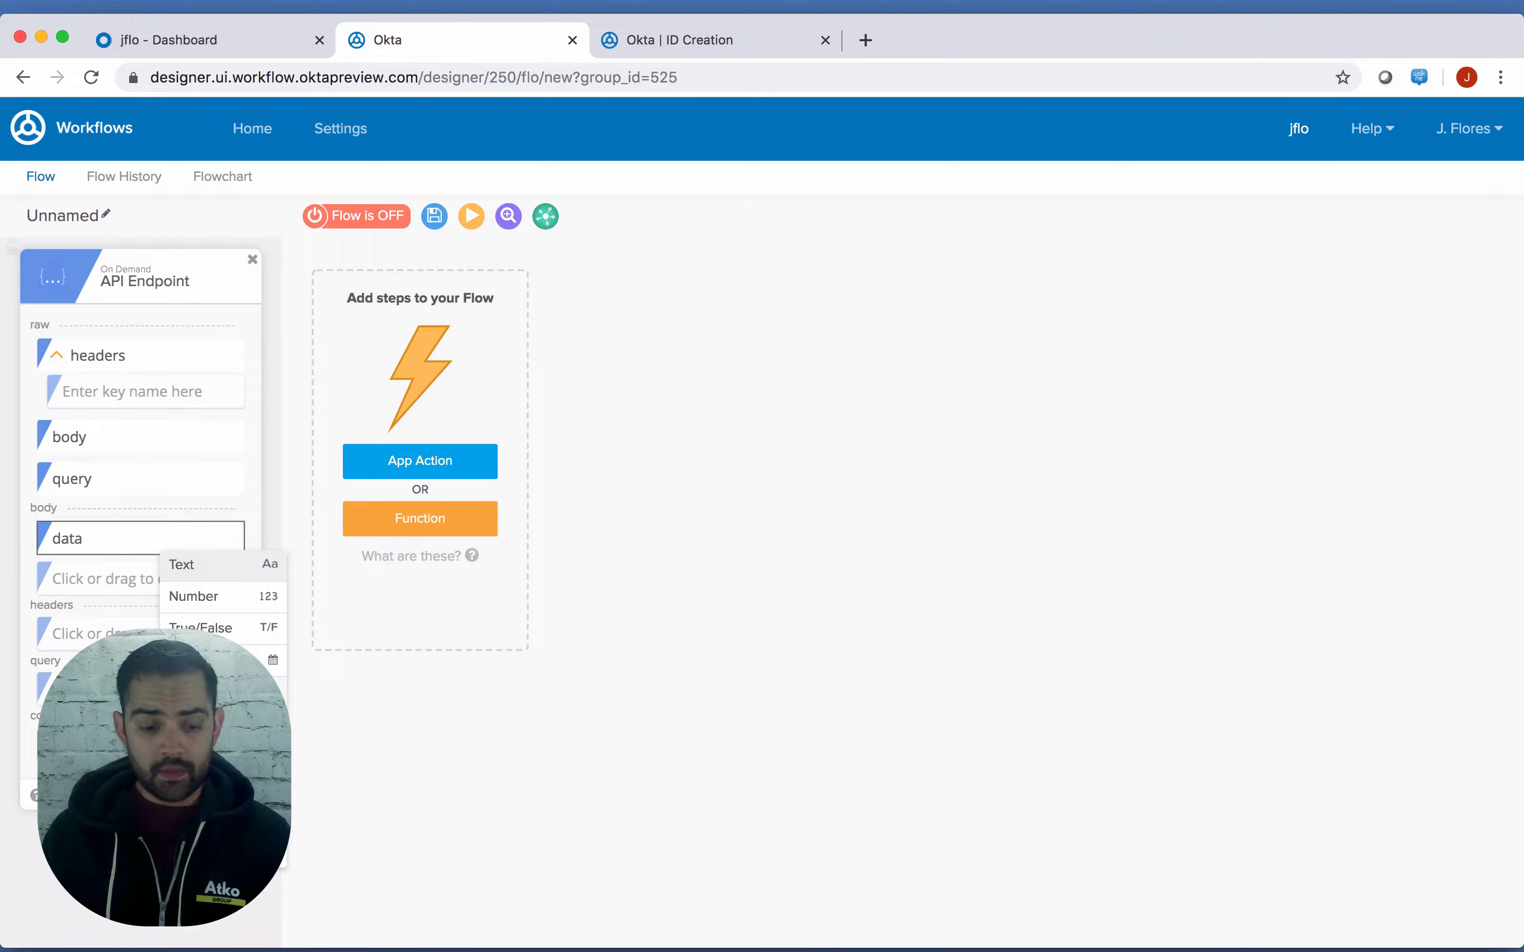
pyautogui.click(181, 691)
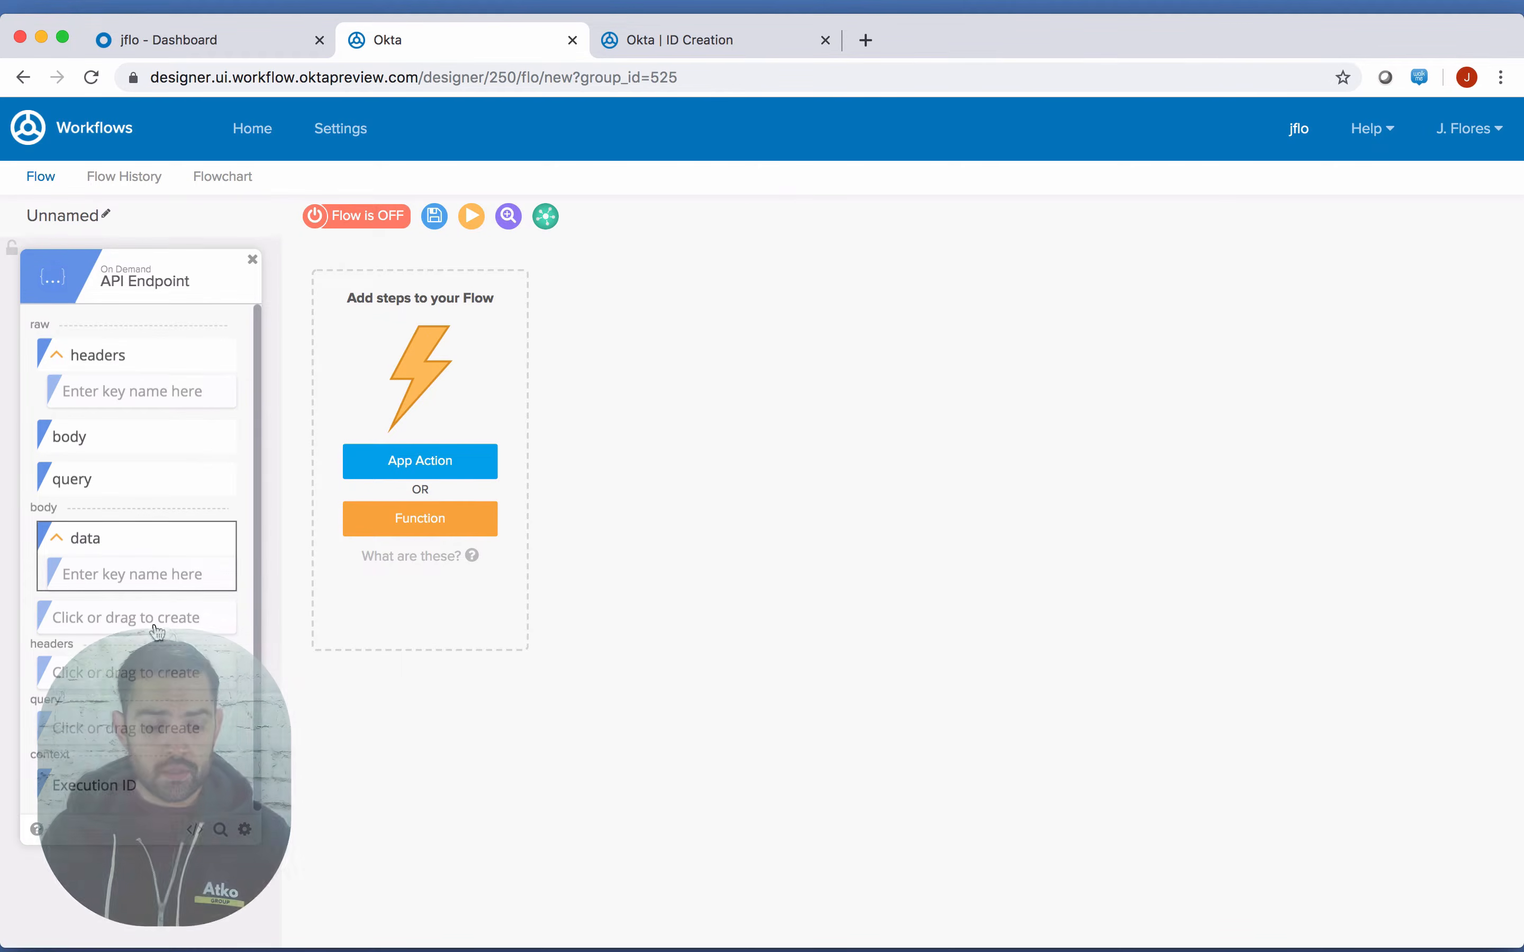
# Add the key appUser inside the data object and set its type to Object
pyautogui.click(178, 566)
pyautogui.write('appUser')
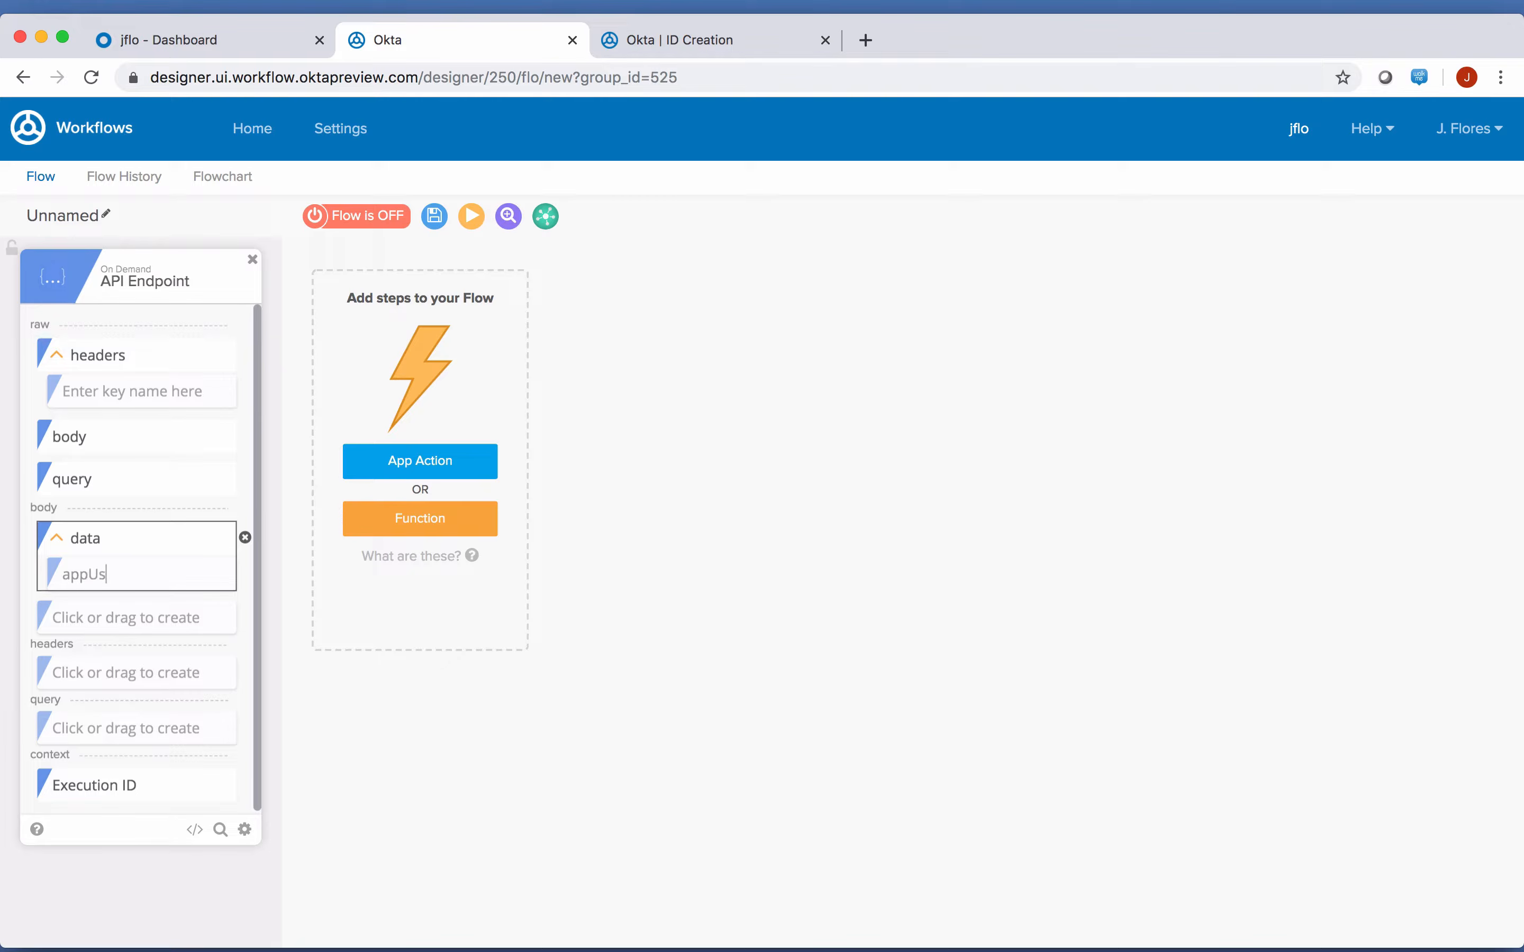
pyautogui.press('Return')
pyautogui.click(216, 577)
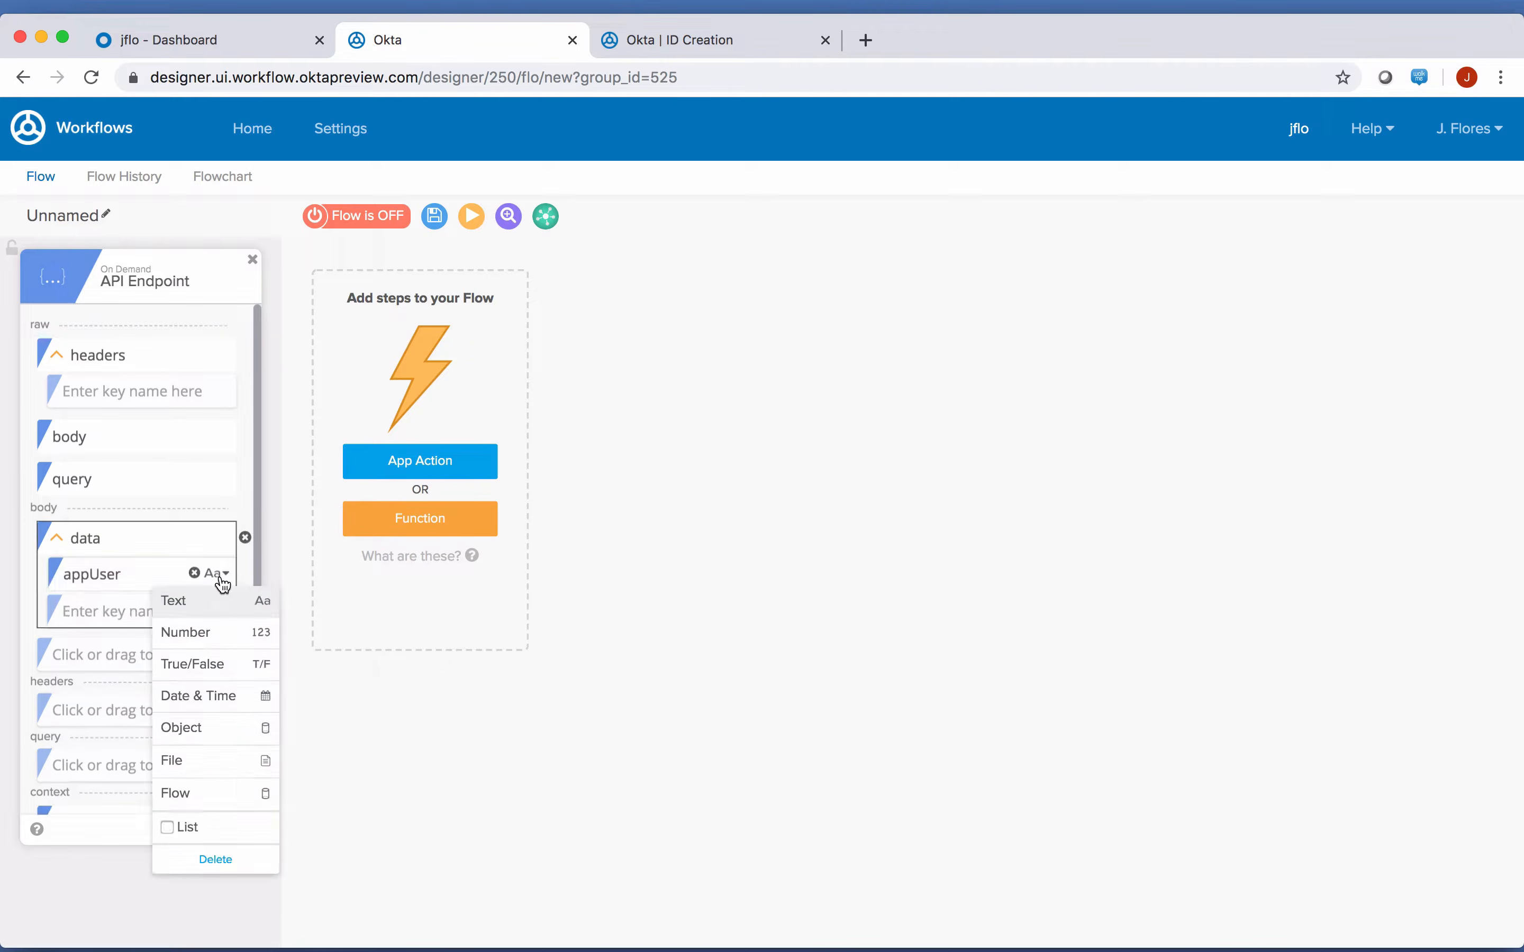
pyautogui.click(208, 740)
# Add the key profile inside the appUser object and set its type to Object
pyautogui.click(191, 603)
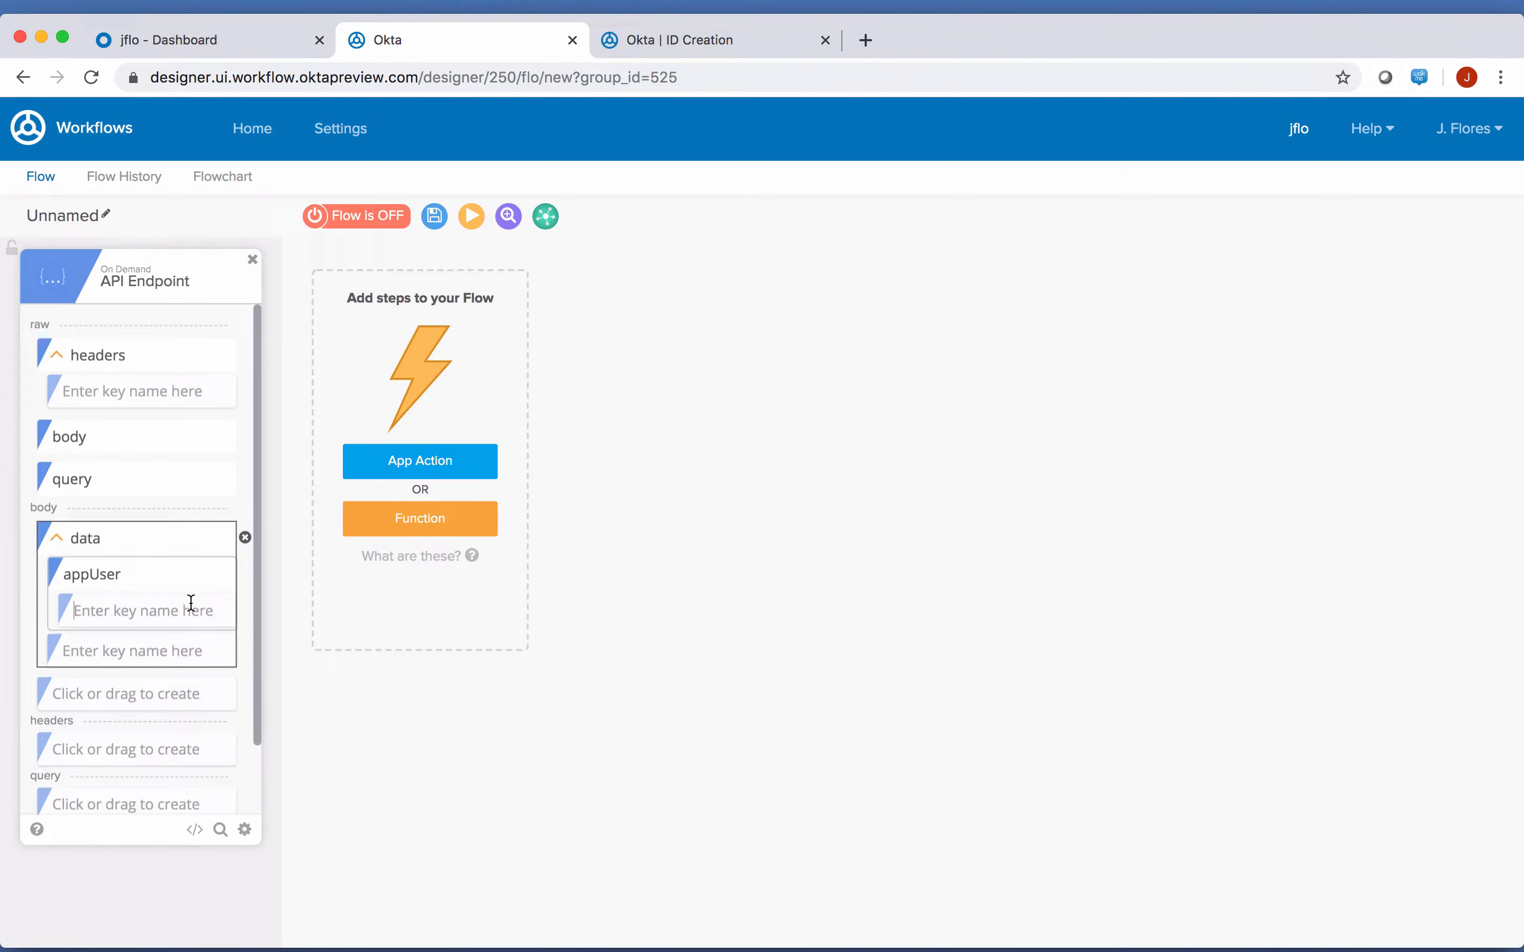
pyautogui.write('profile')
pyautogui.press('Return')
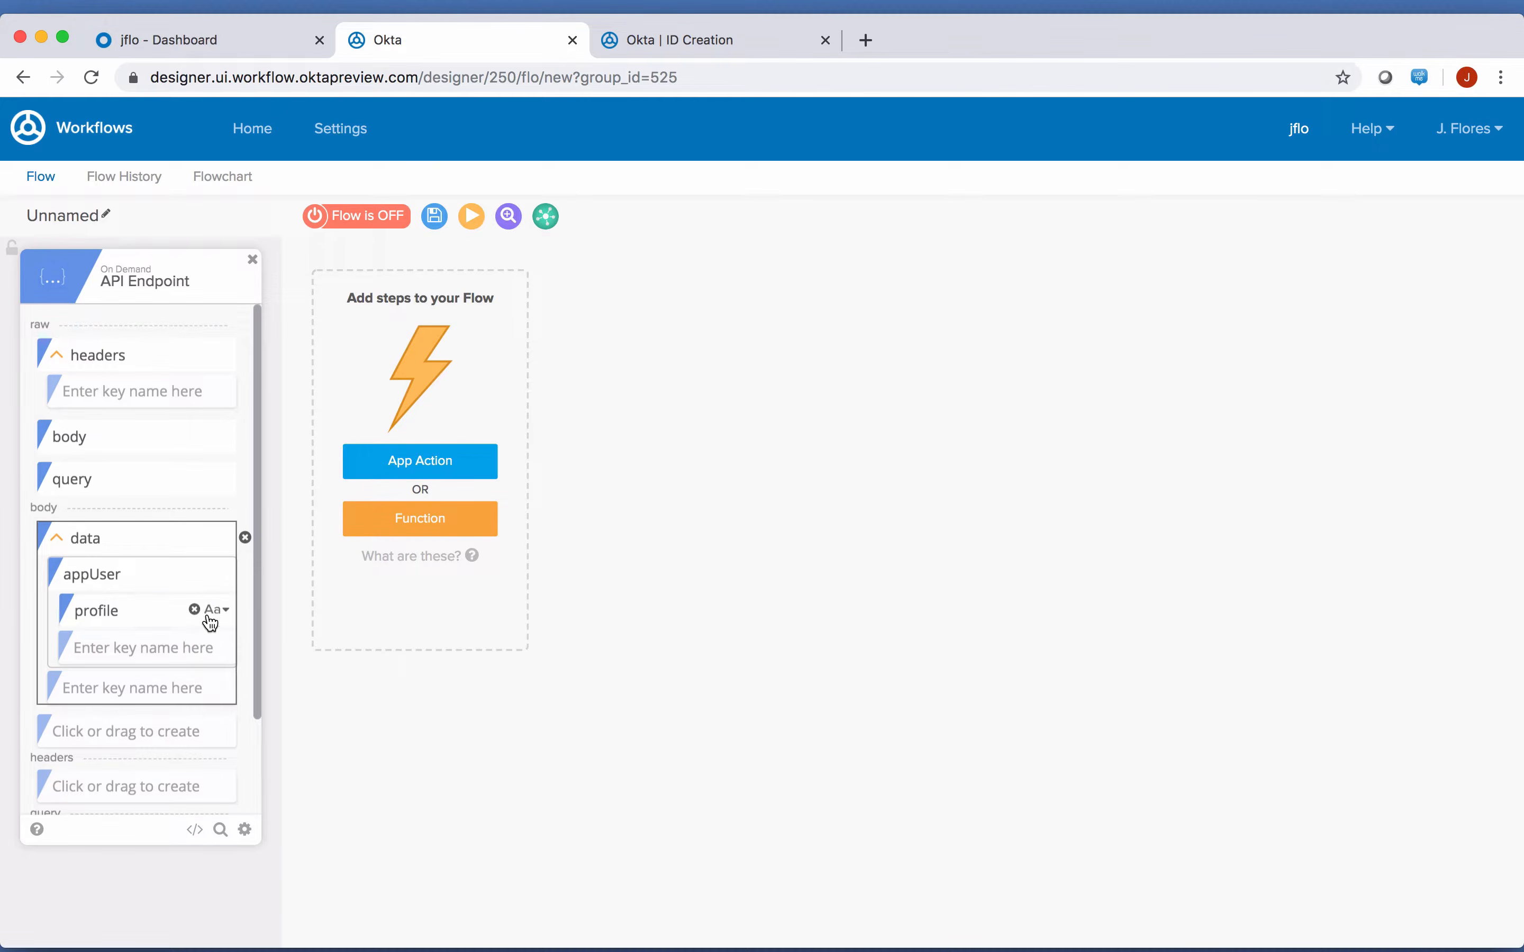
pyautogui.click(208, 614)
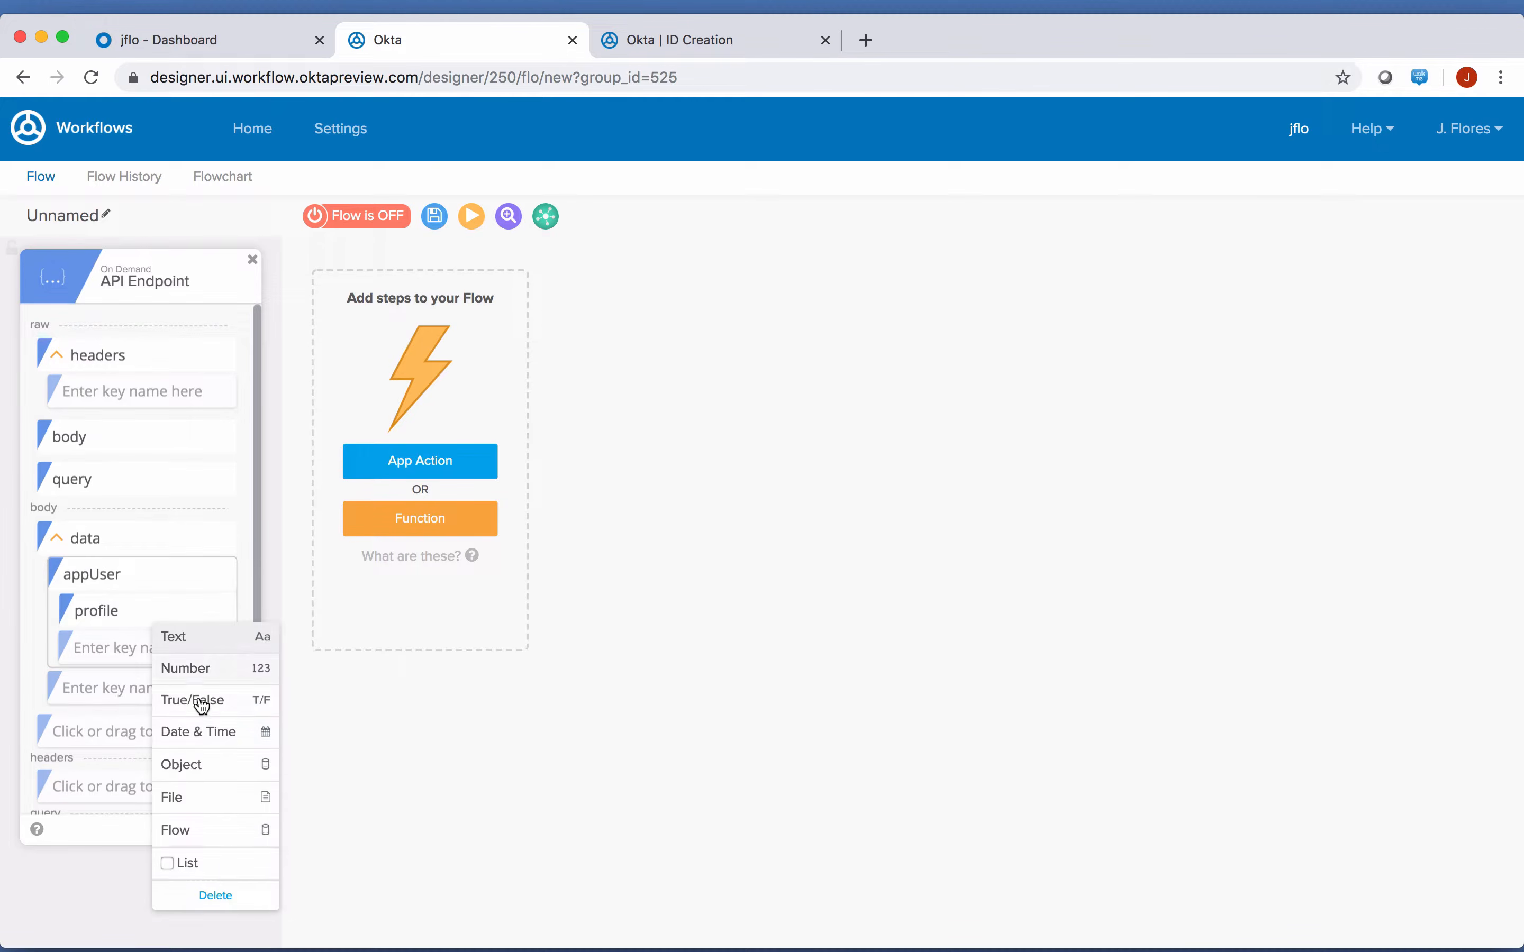
pyautogui.click(197, 764)
# Add the keys firstName and lastName inside the profile object
pyautogui.click(179, 651)
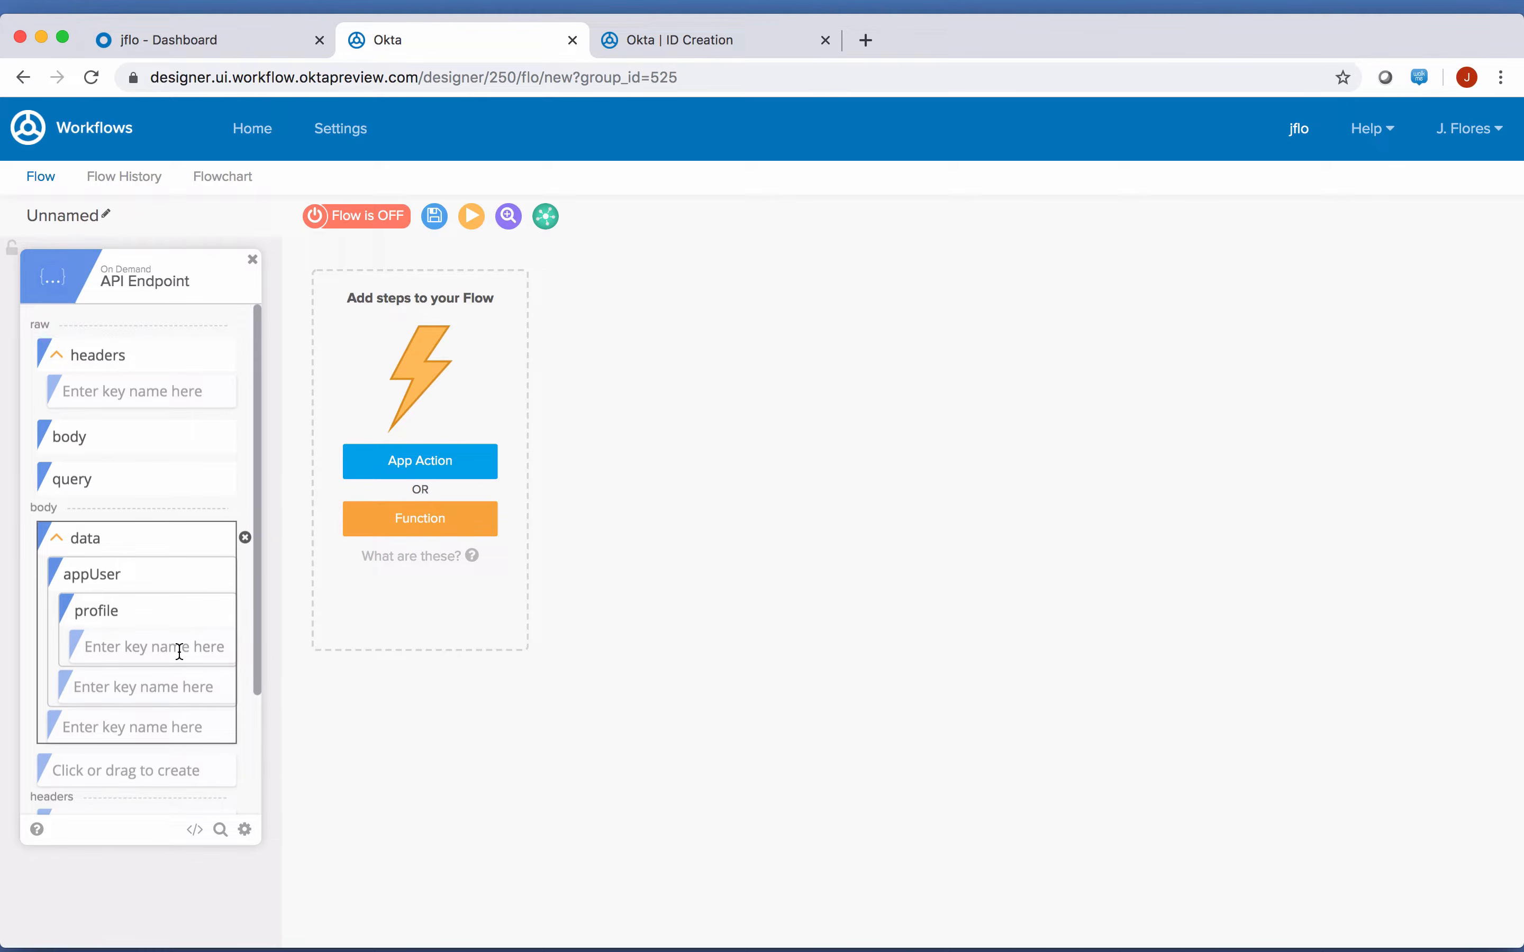
pyautogui.write('firstName')
pyautogui.click(178, 687)
pyautogui.click(179, 689)
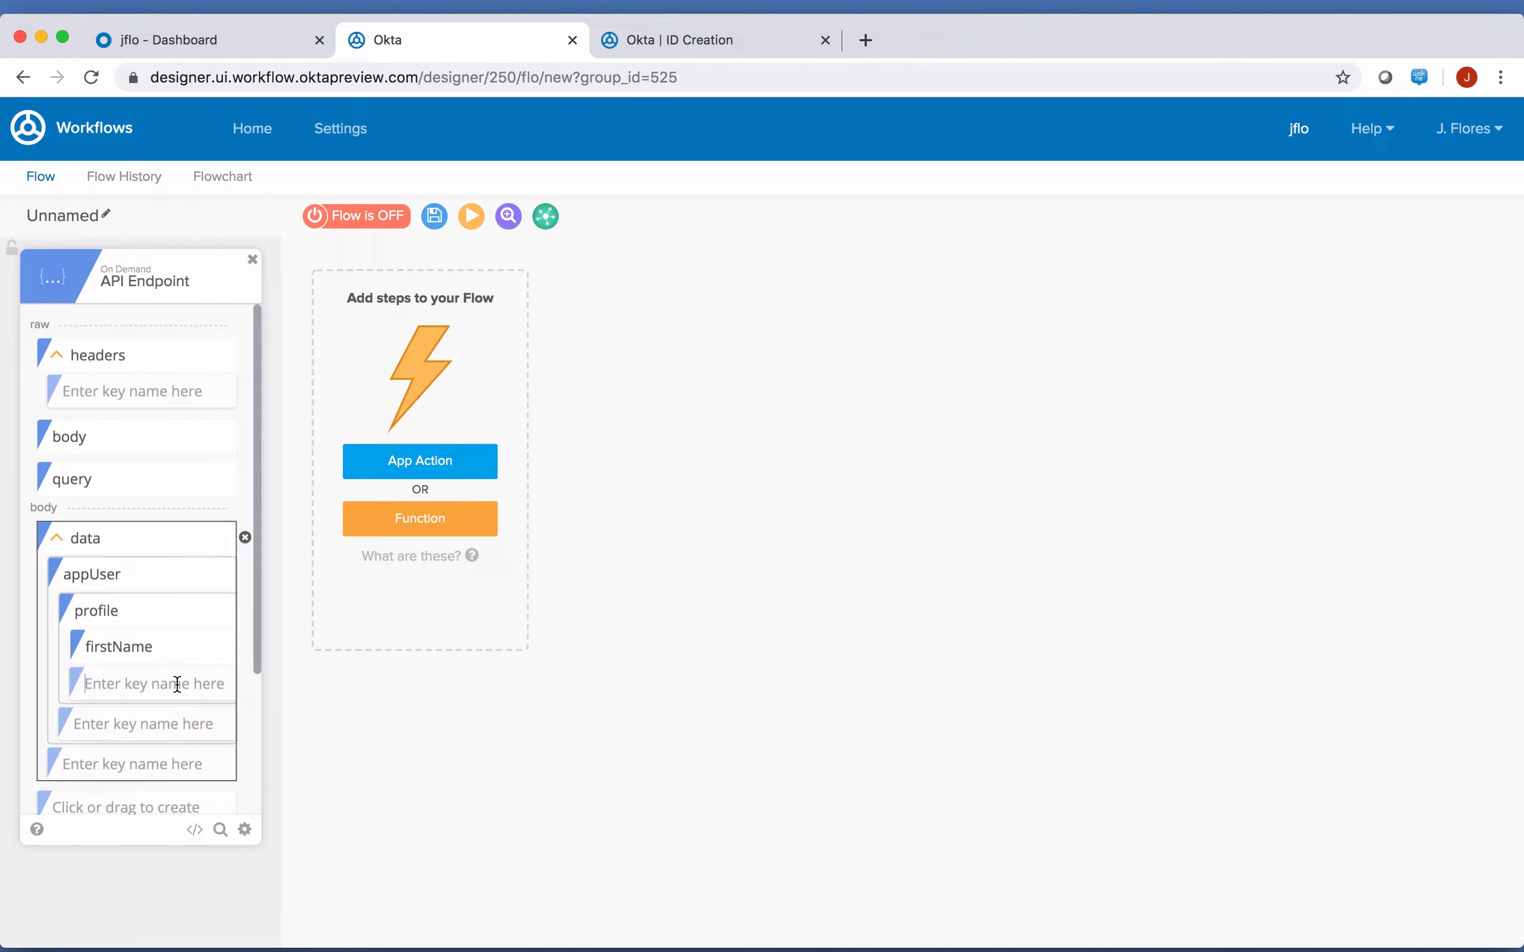
pyautogui.write('la')
pyautogui.write('stJae')
pyautogui.write('Name')
pyautogui.press('Return')
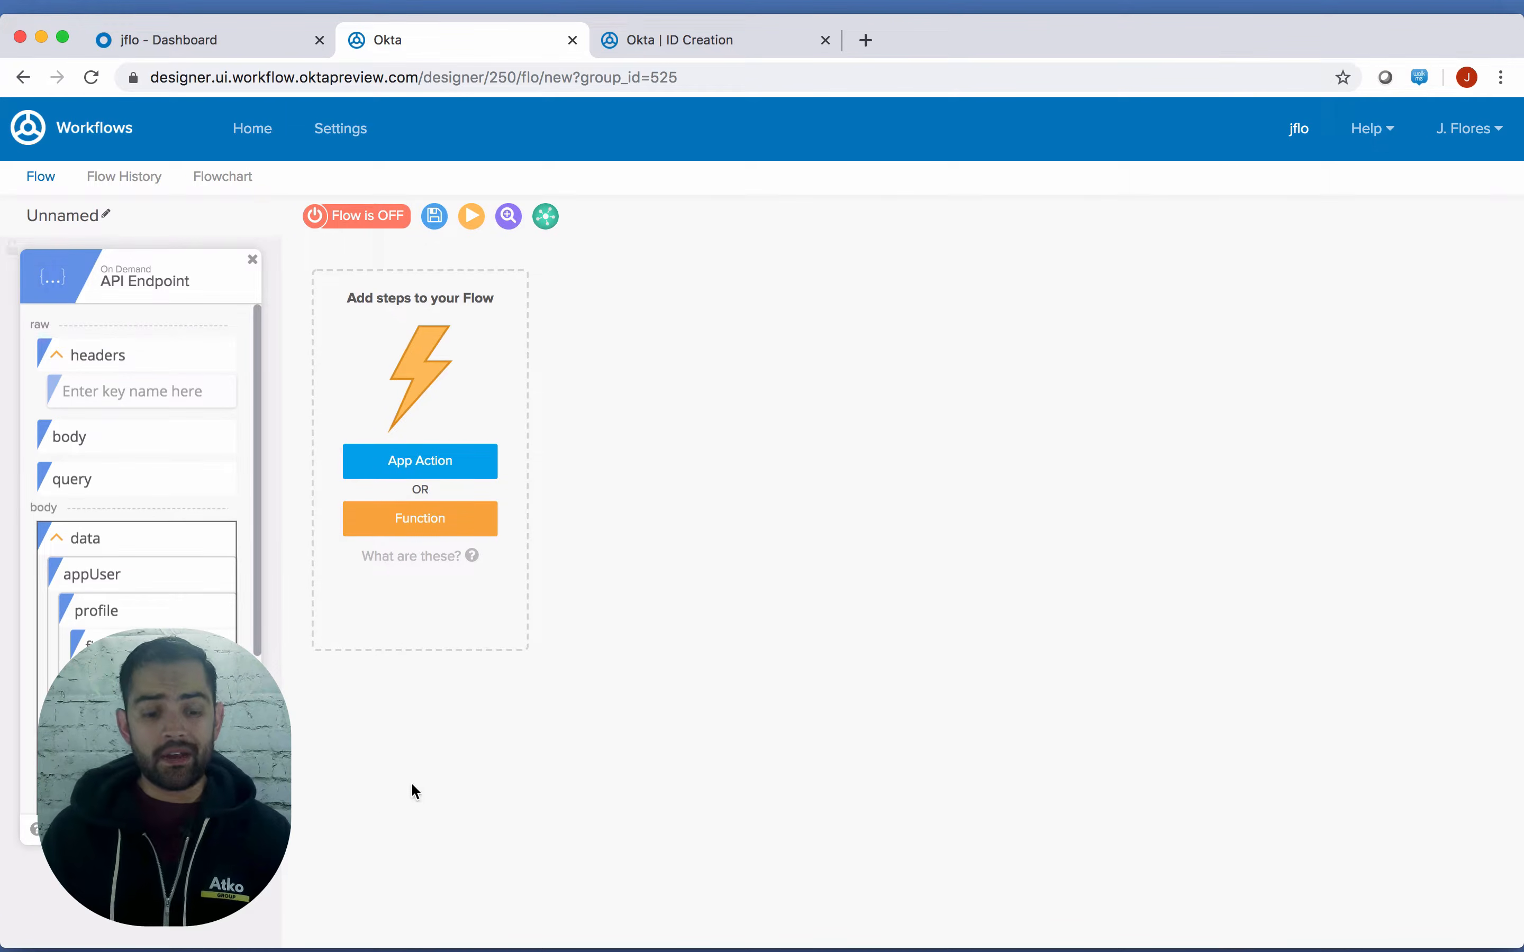
# Add a Concatenate function that joins firstName, a period and lastName from the API Endpoint card
pyautogui.click(401, 513)
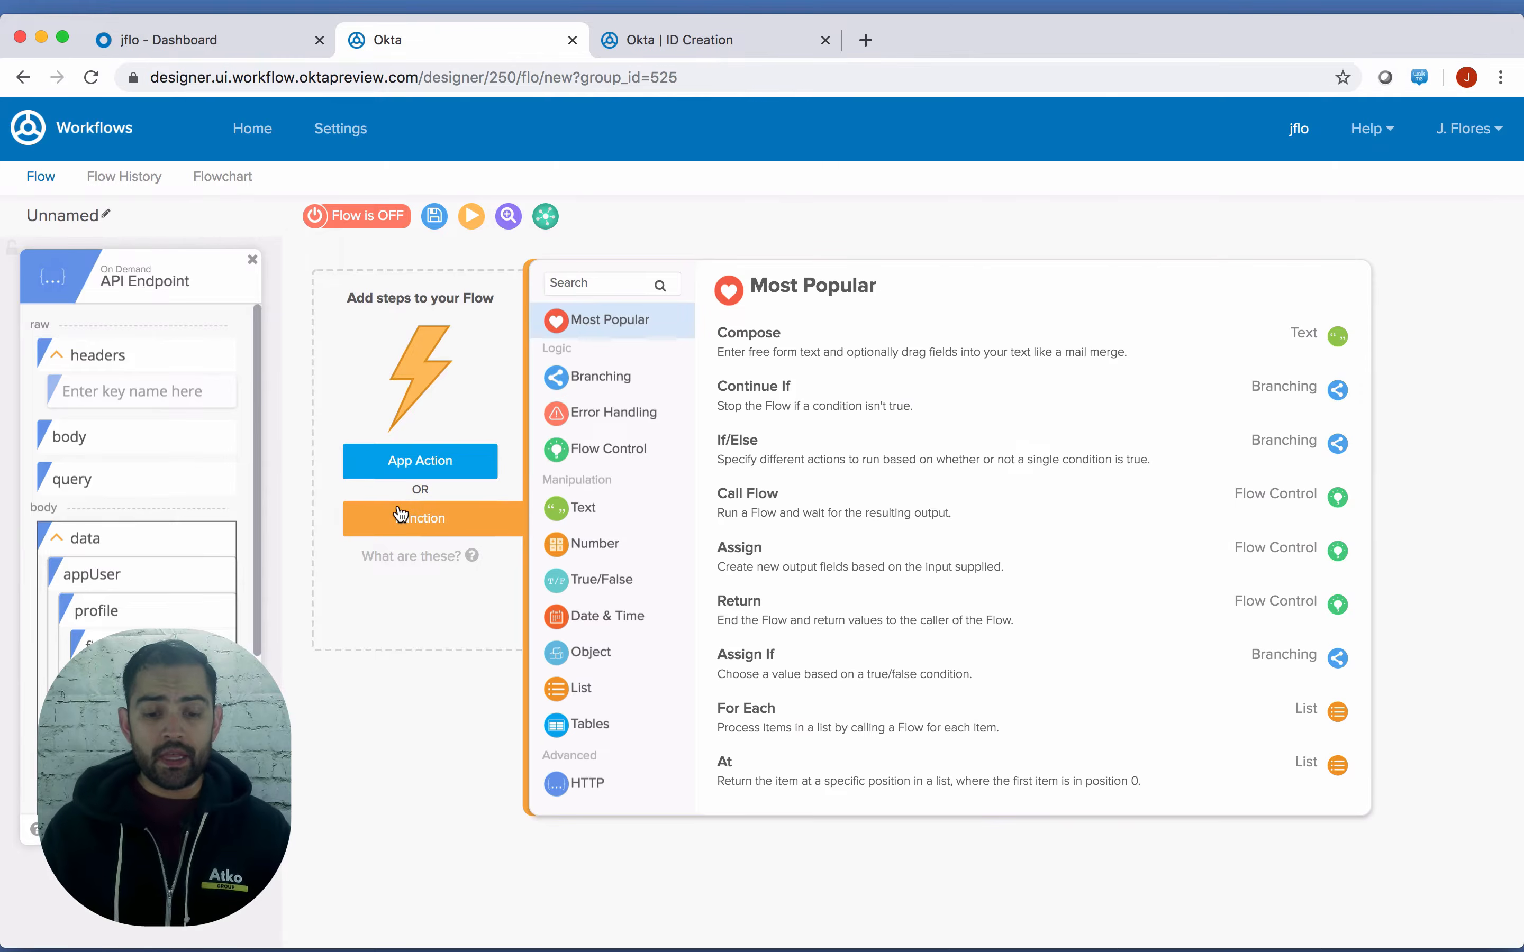
pyautogui.write('cond')
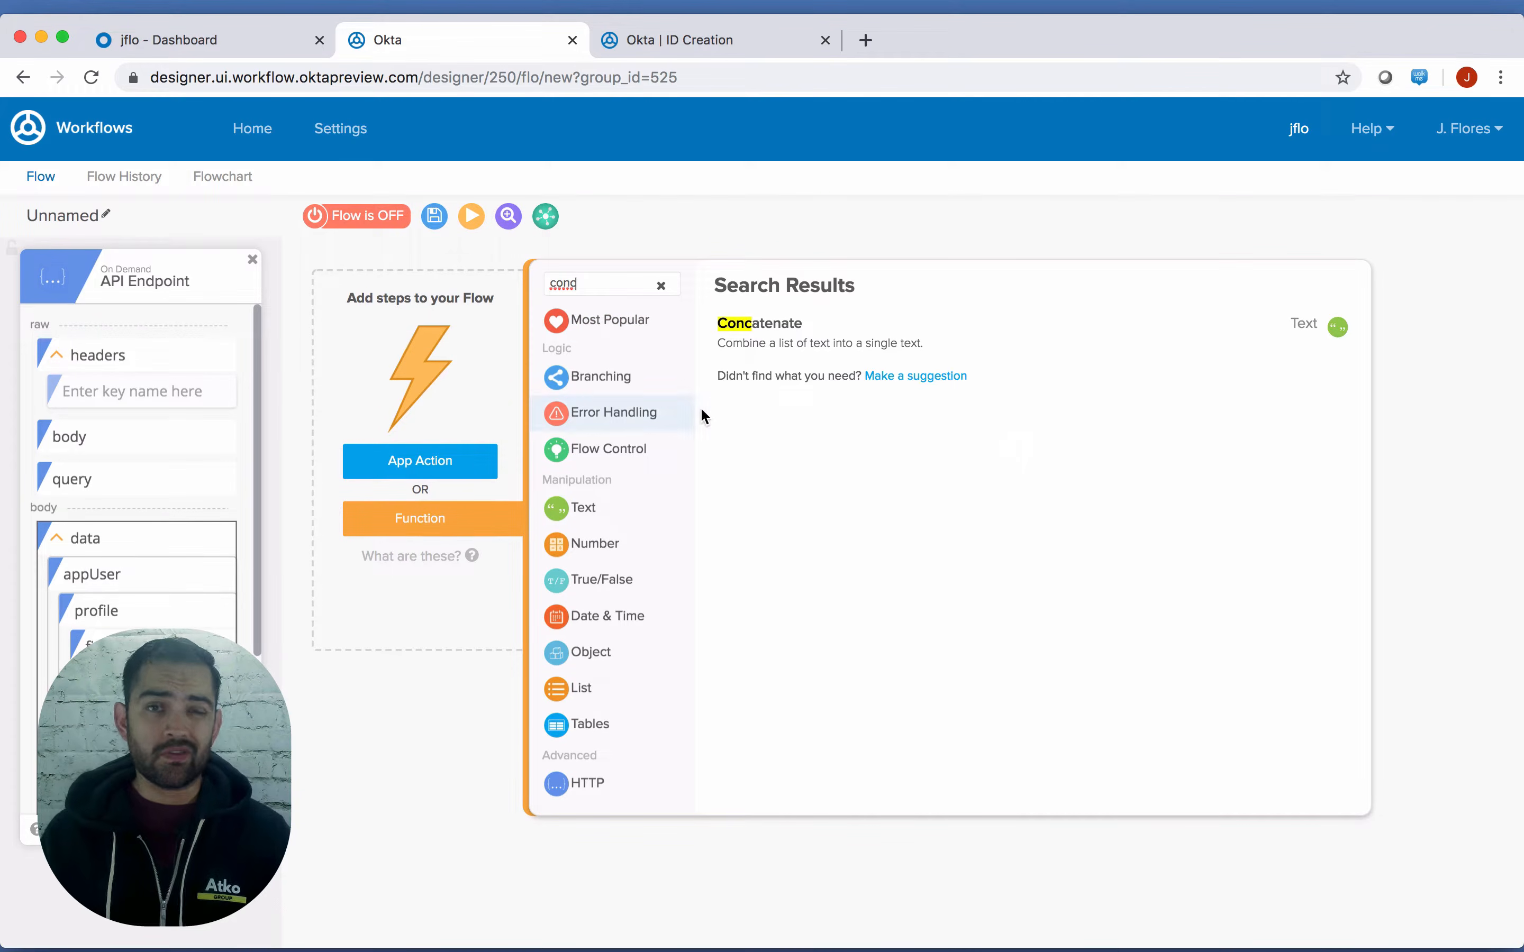
pyautogui.click(809, 340)
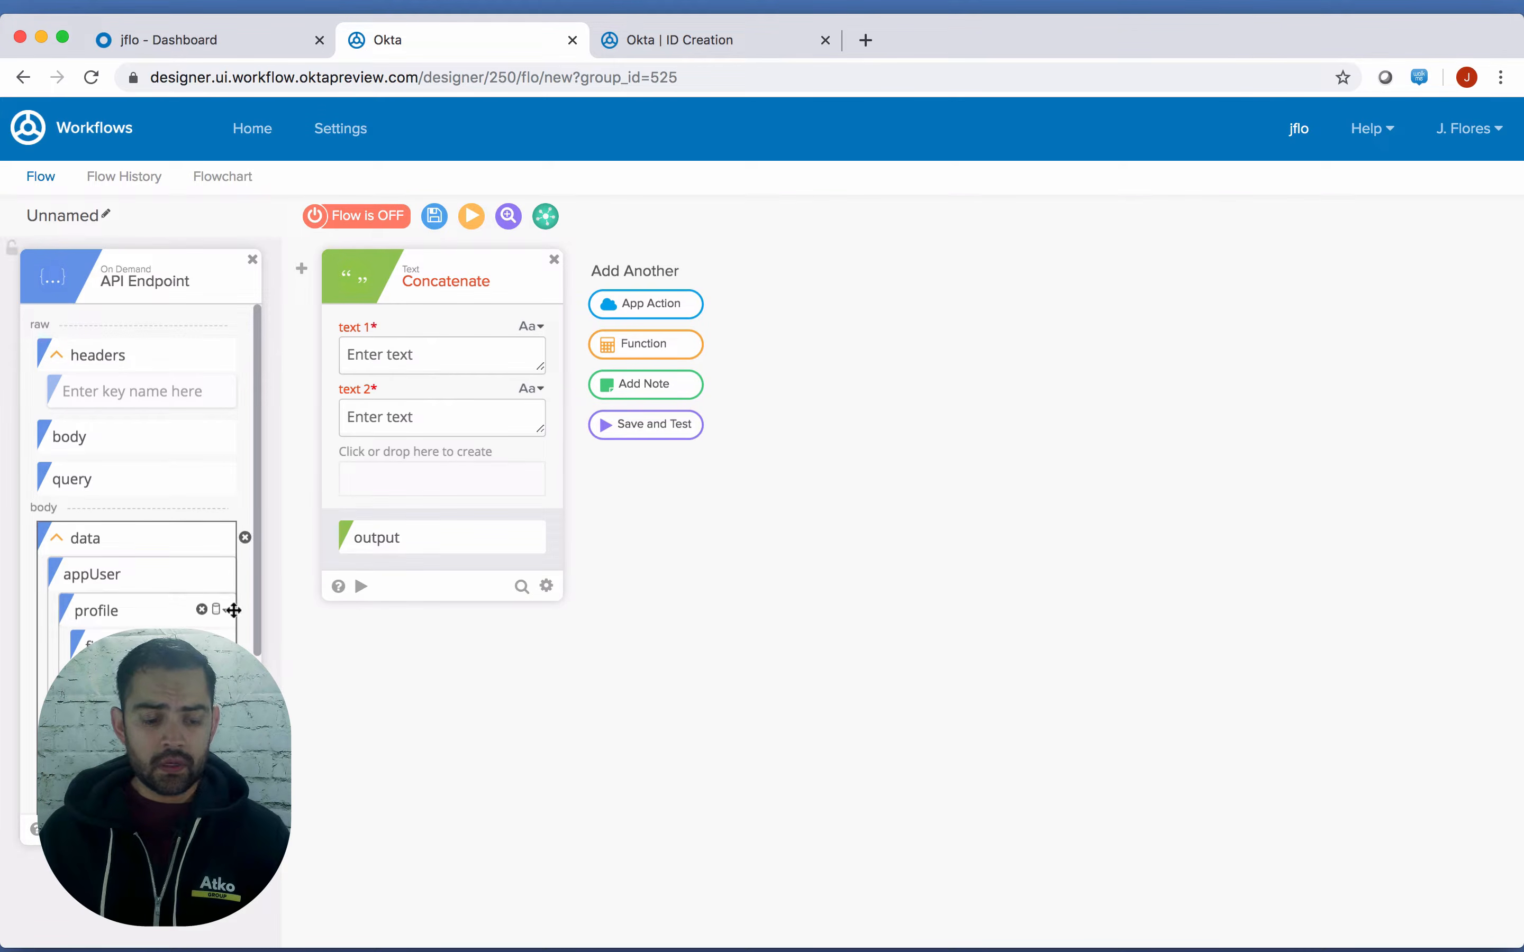
pyautogui.moveTo(119, 647); pyautogui.dragTo(410, 357)
pyautogui.click(420, 408)
pyautogui.write('.')
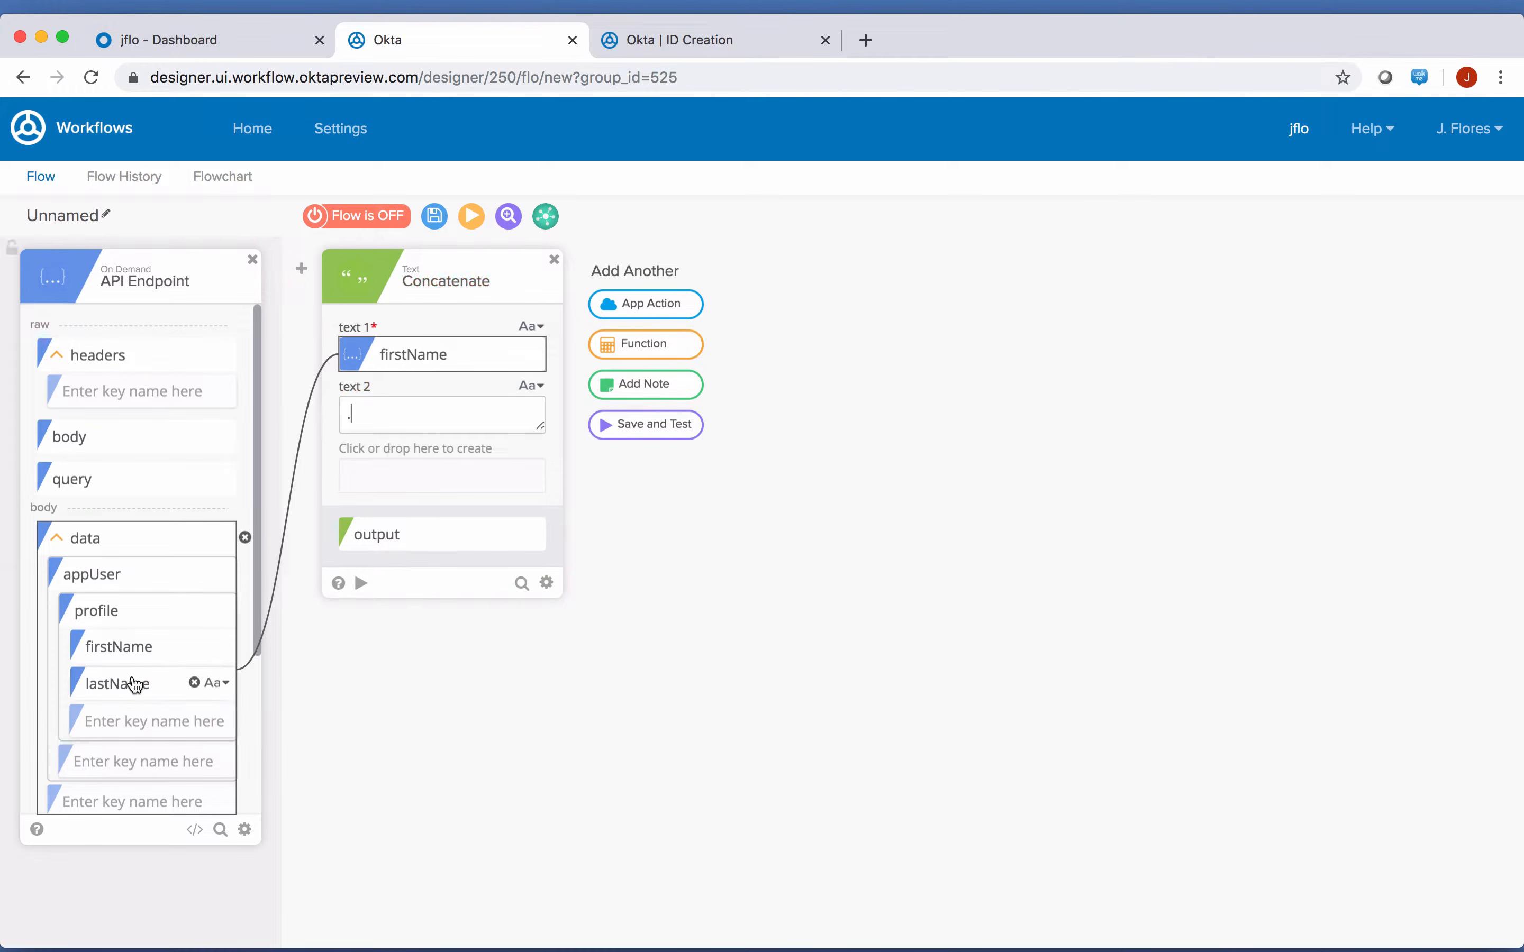
pyautogui.moveTo(326, 624); pyautogui.dragTo(402, 459)
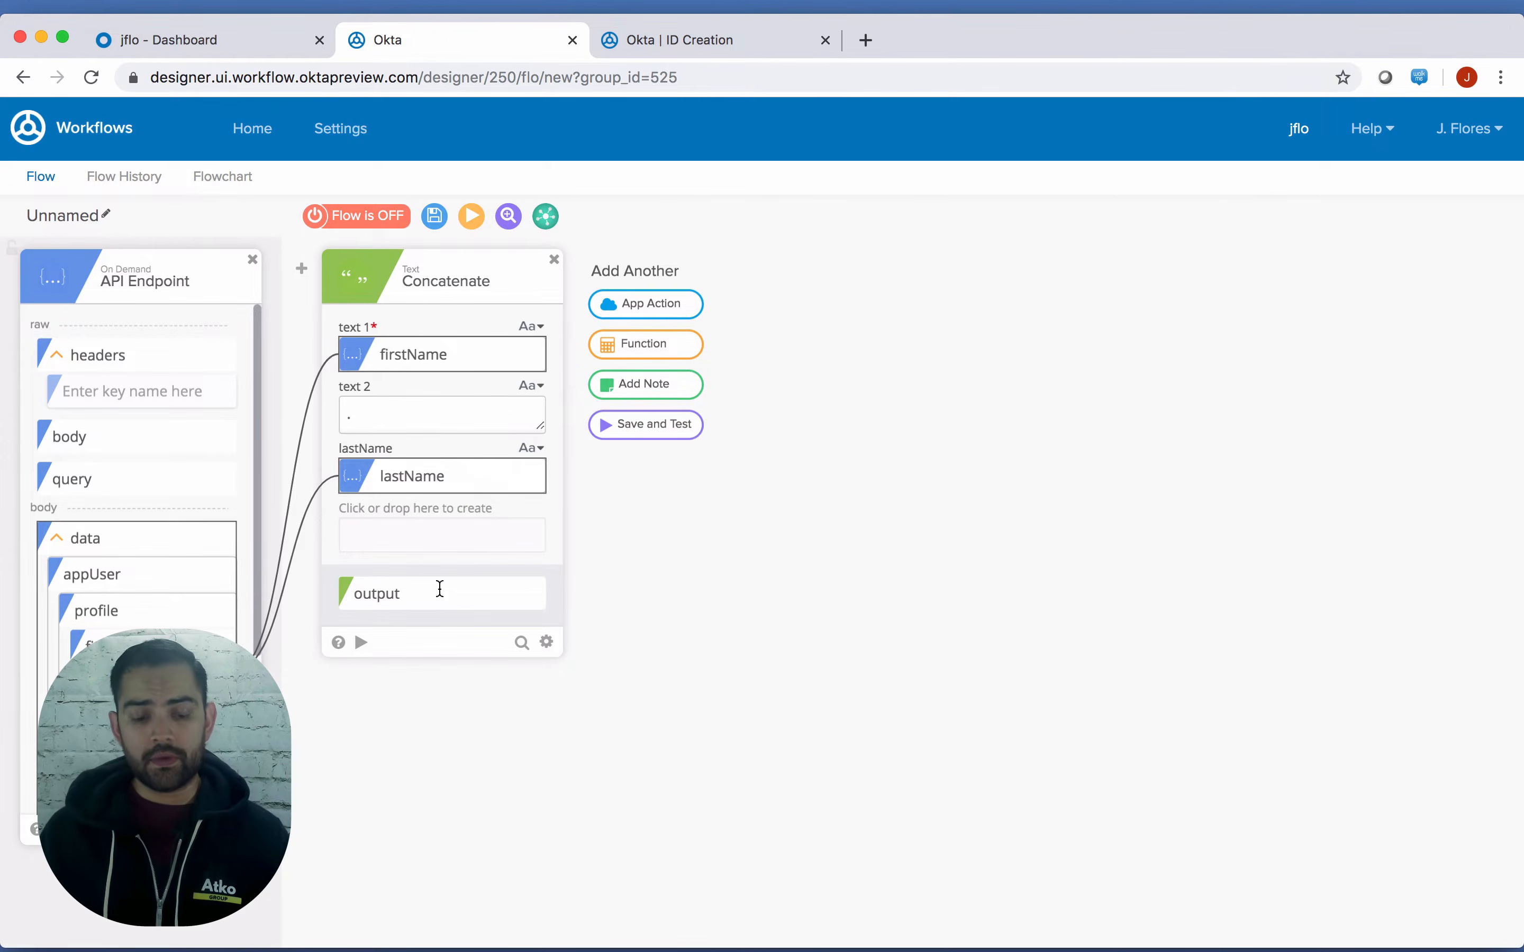
# Rename the output field of the Concatenate card as prefix
pyautogui.click(532, 594)
pyautogui.click(526, 654)
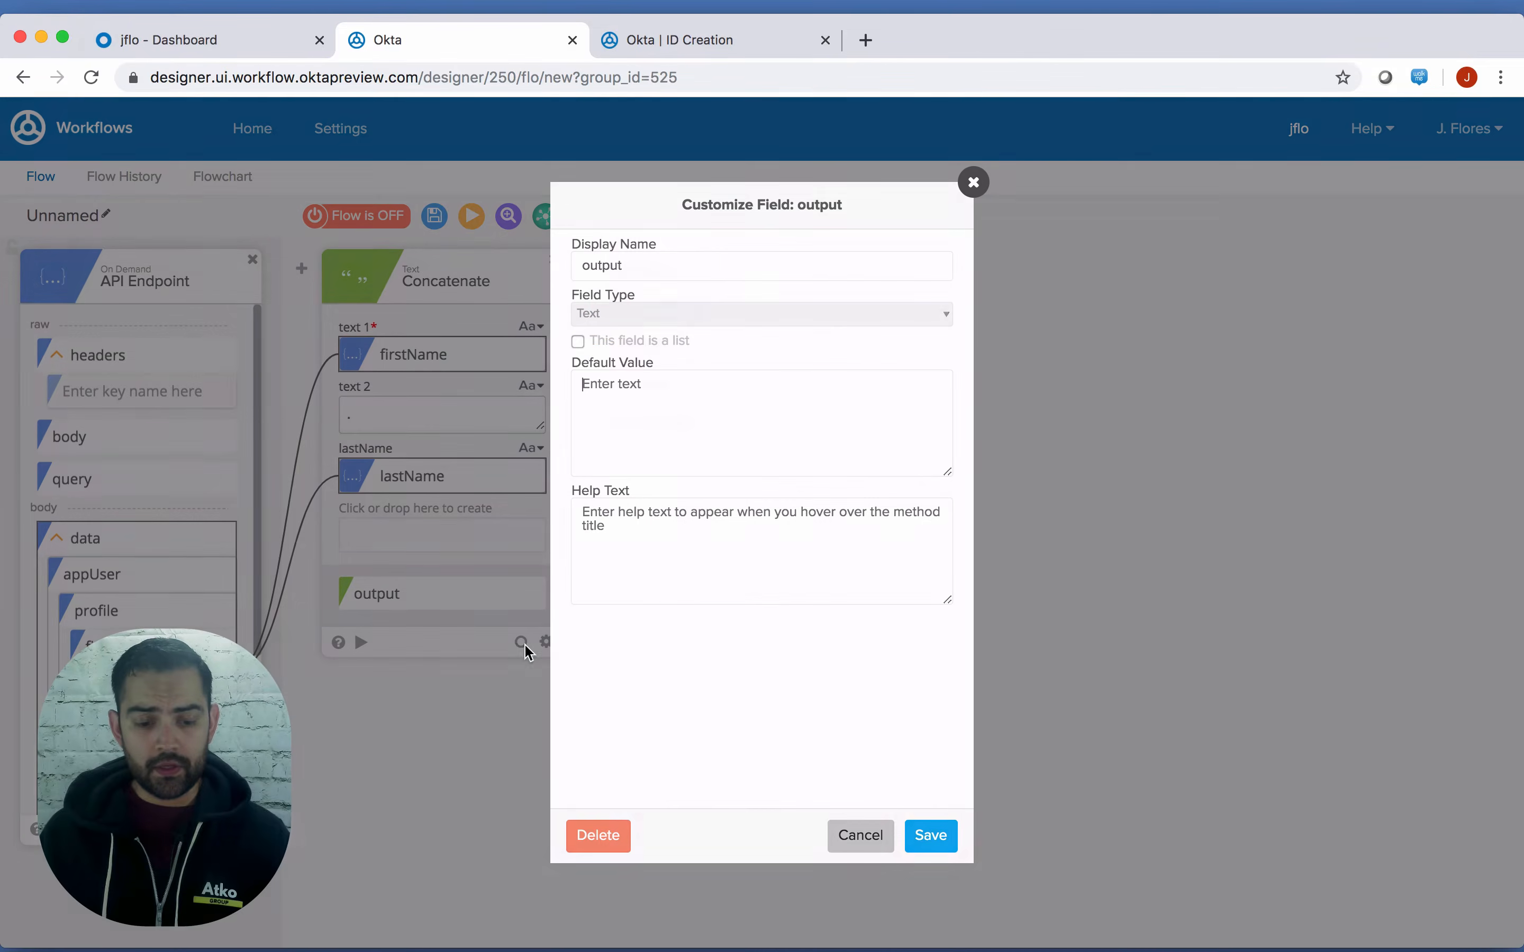
pyautogui.doubleClick(610, 267)
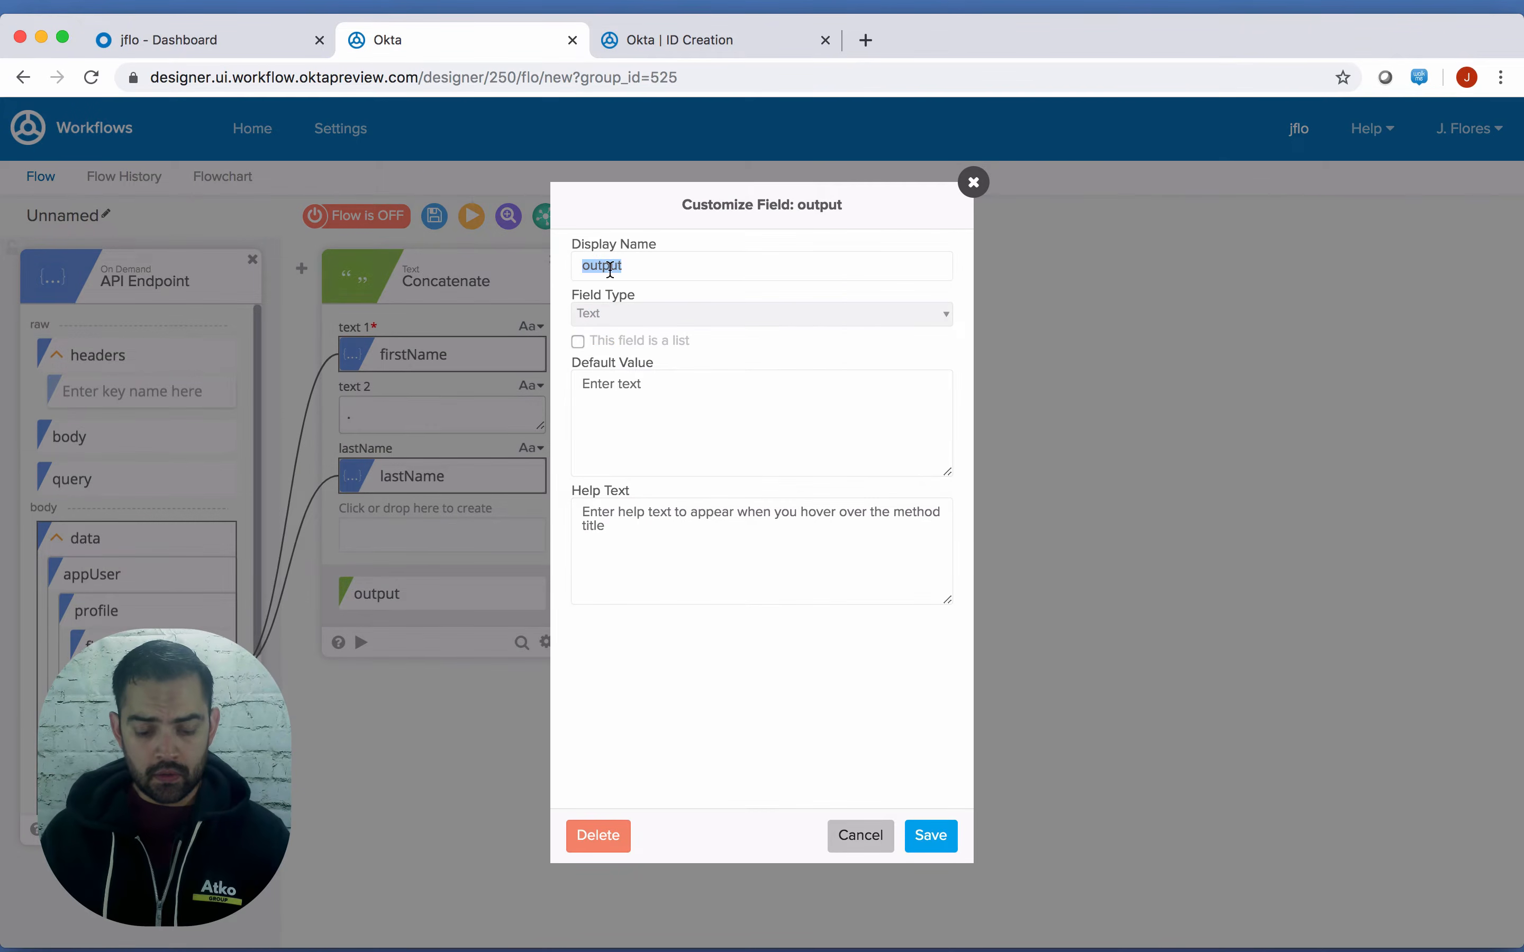
pyautogui.write('prefix')
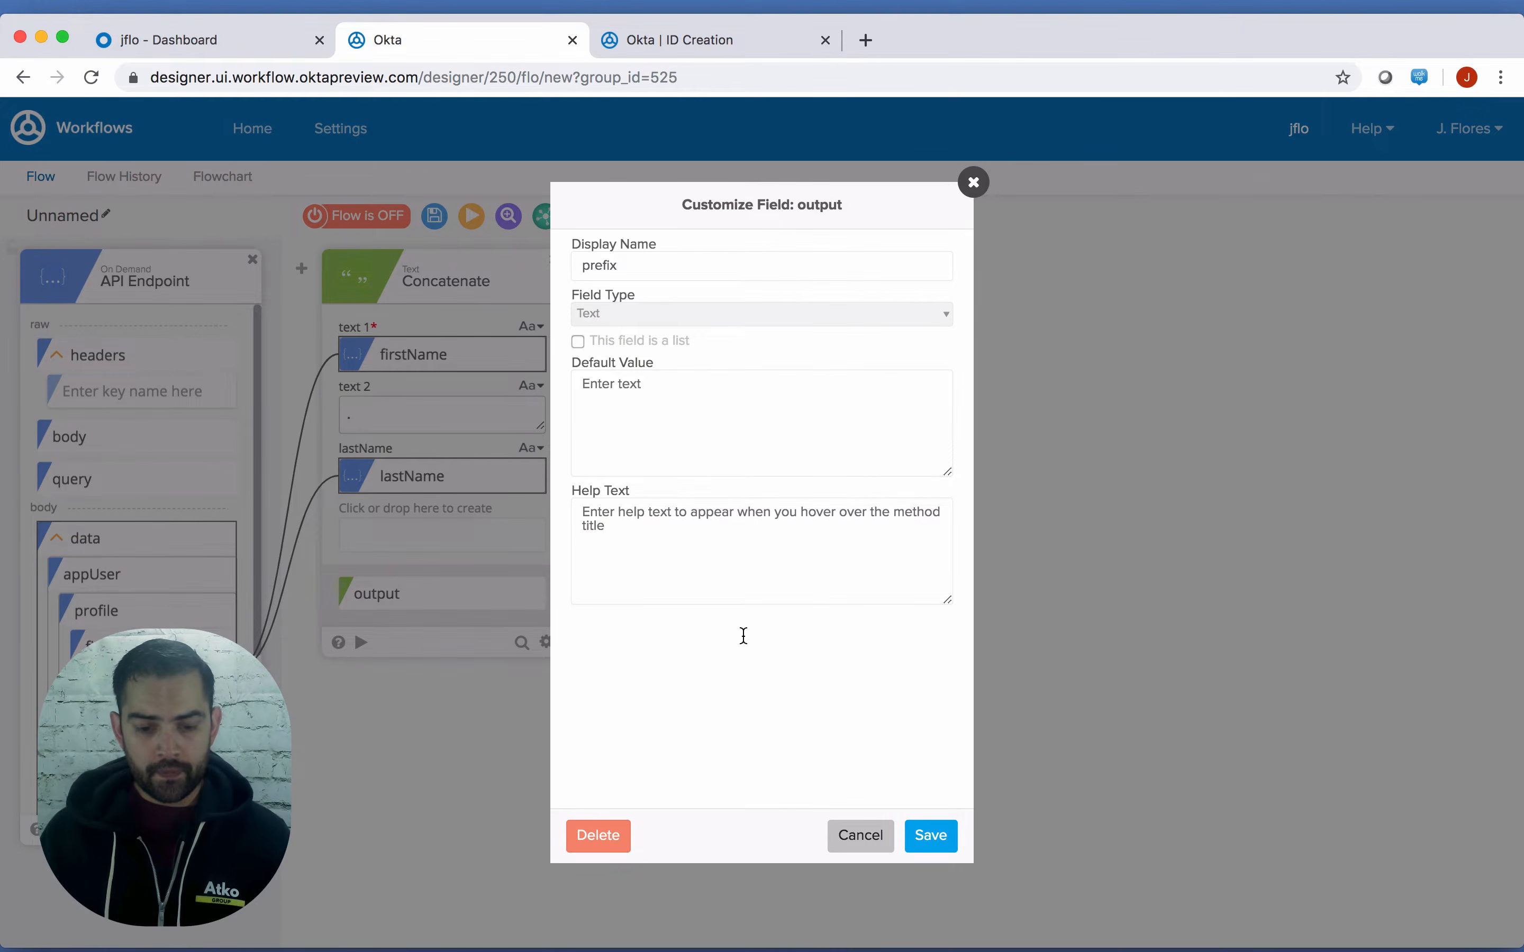
pyautogui.click(929, 836)
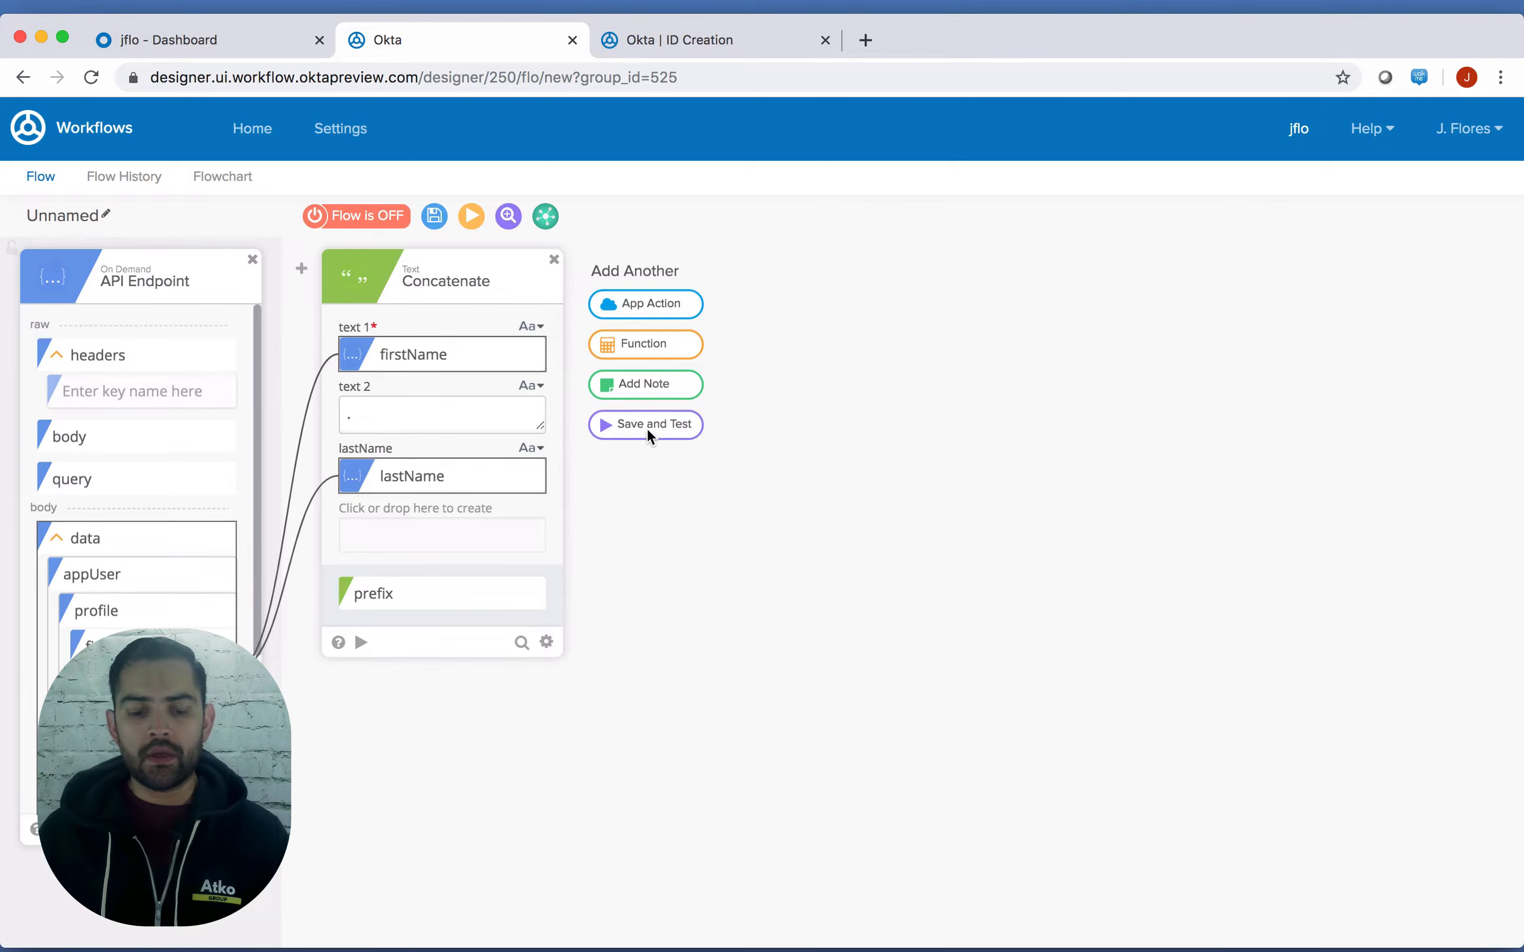
pyautogui.click(620, 344)
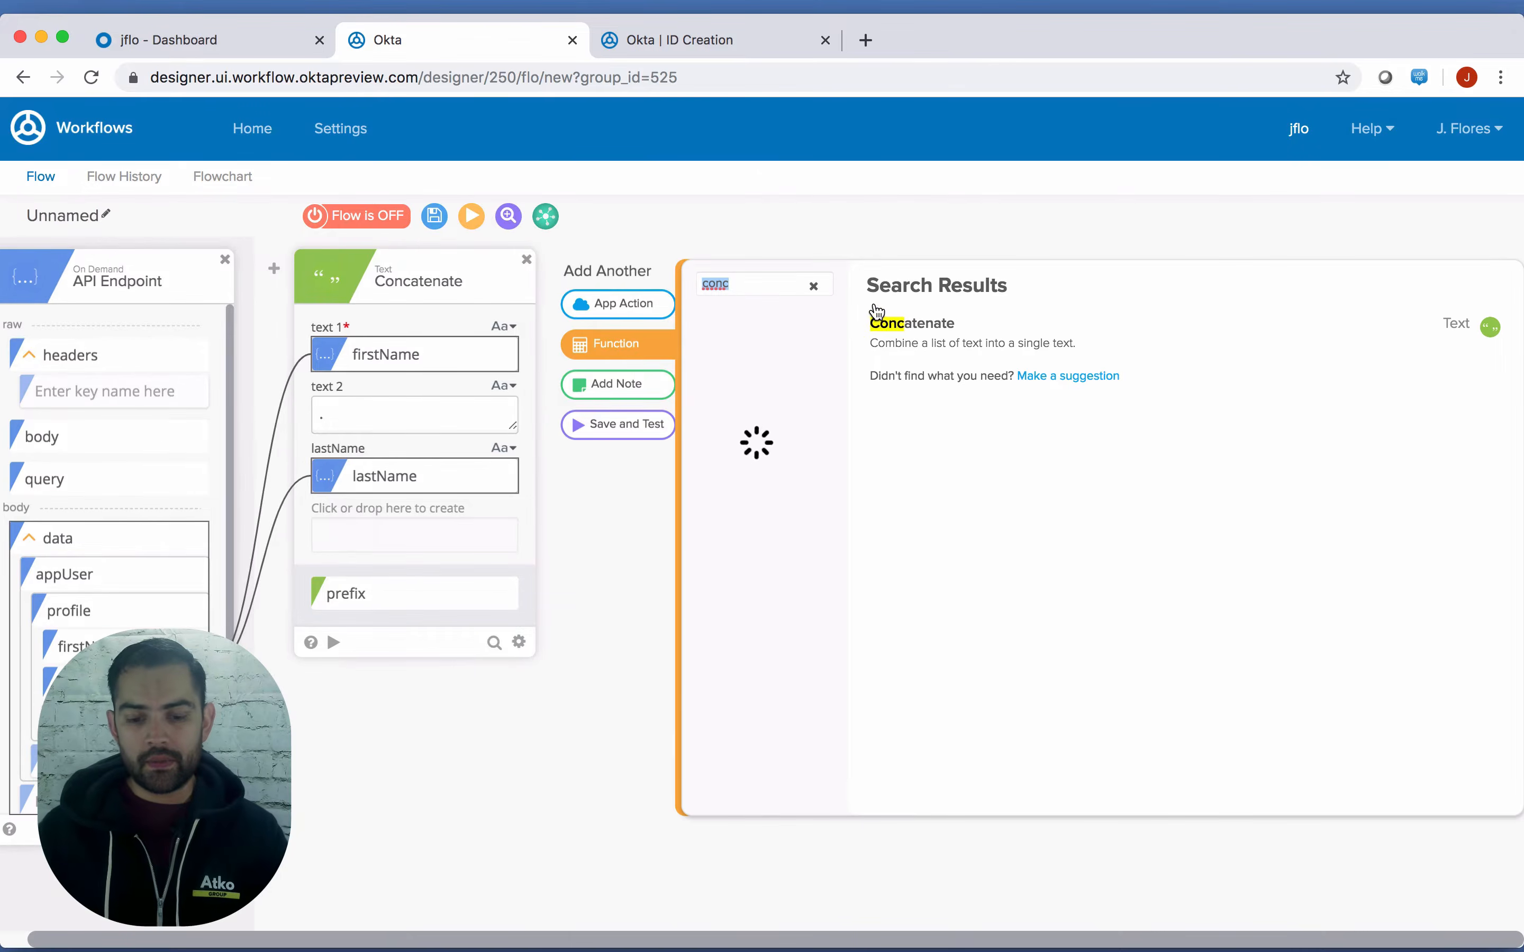
pyautogui.click(947, 322)
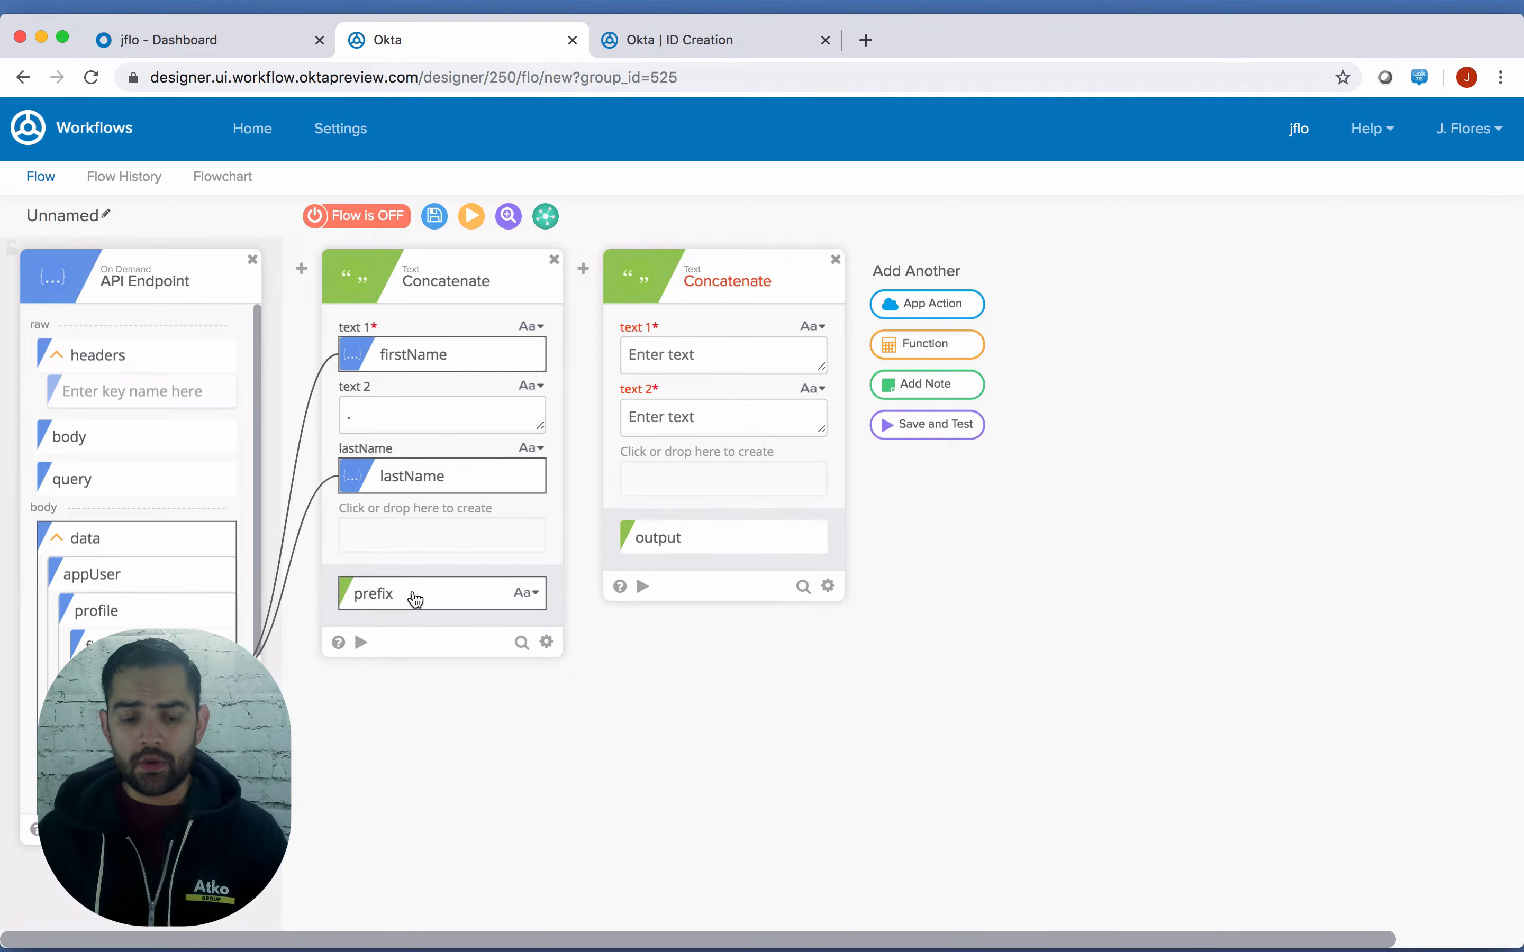
pyautogui.moveTo(415, 599); pyautogui.dragTo(692, 357)
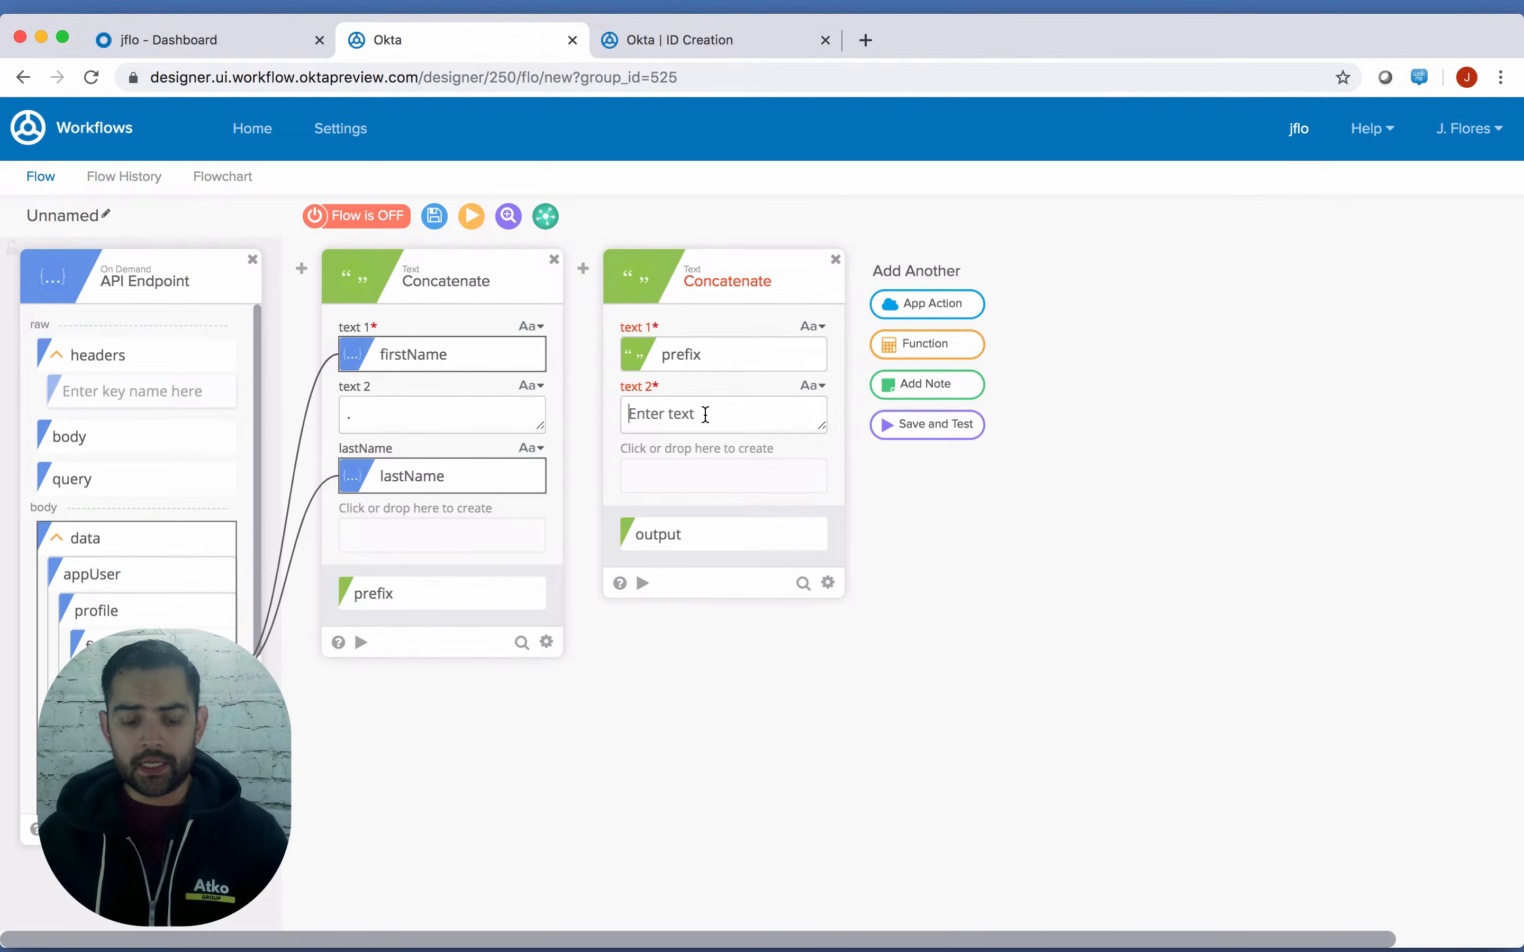
pyautogui.click(706, 415)
pyautogui.write('@')
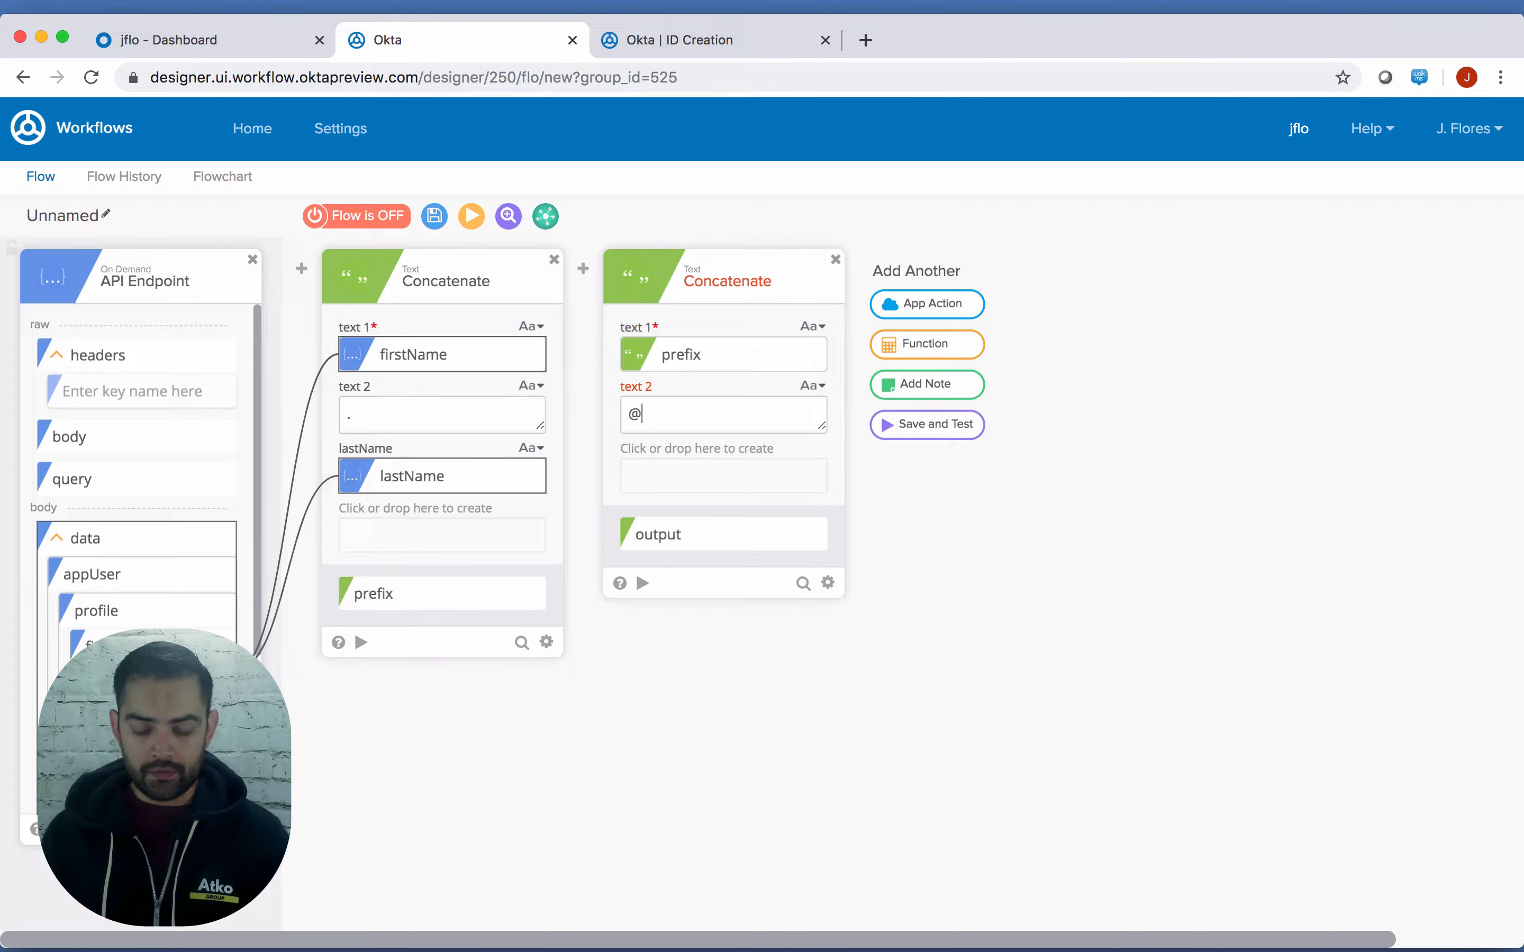
pyautogui.write('kotafor')
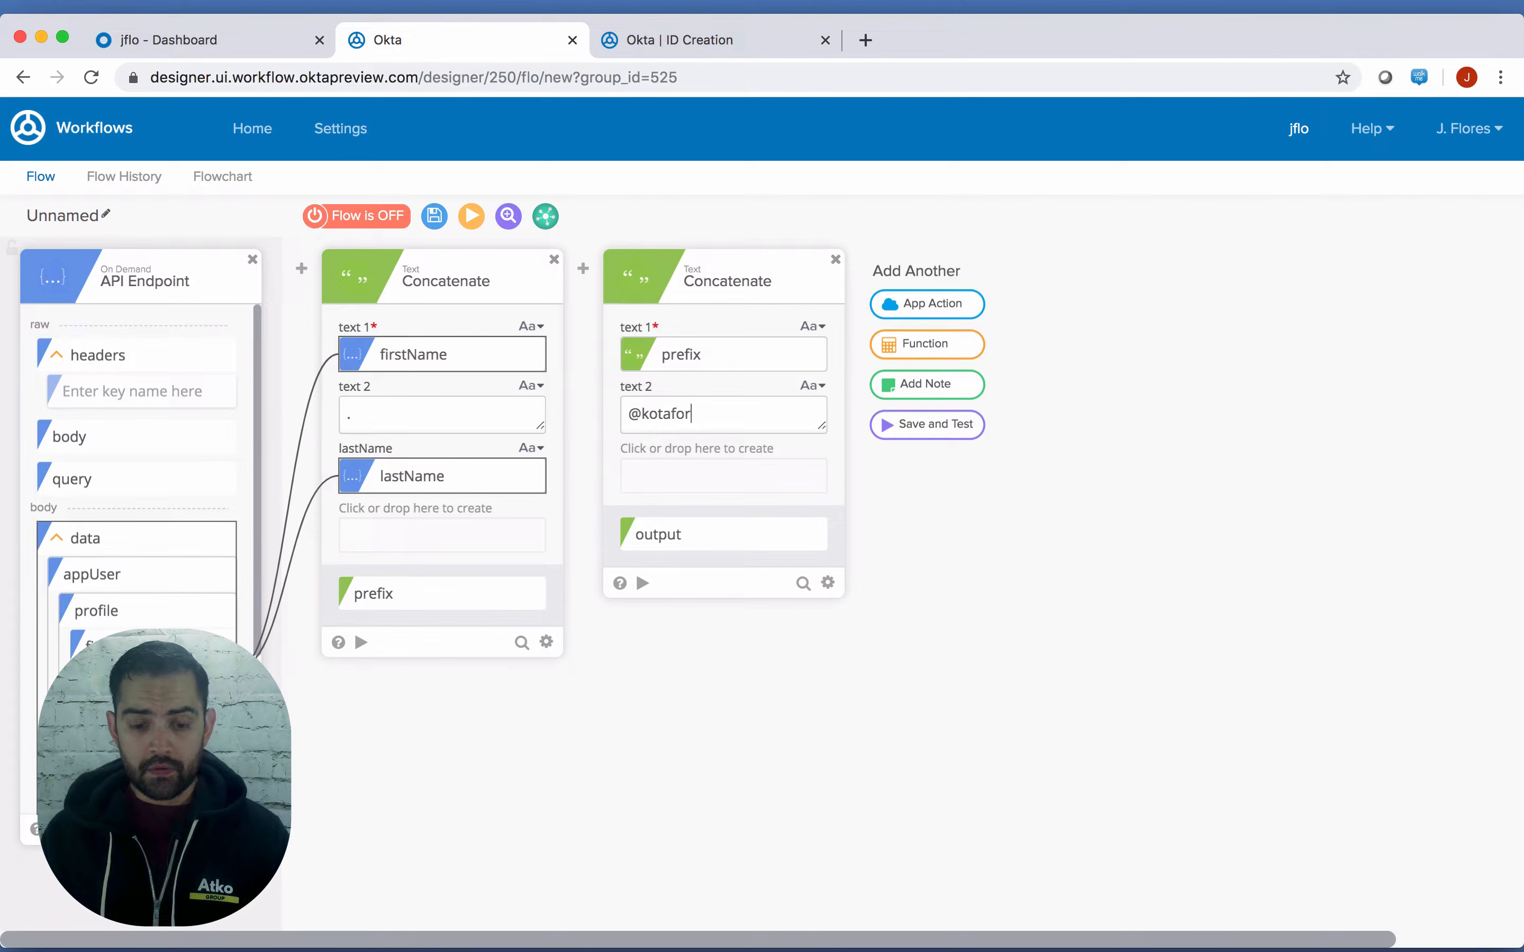
pyautogui.write('est.com')
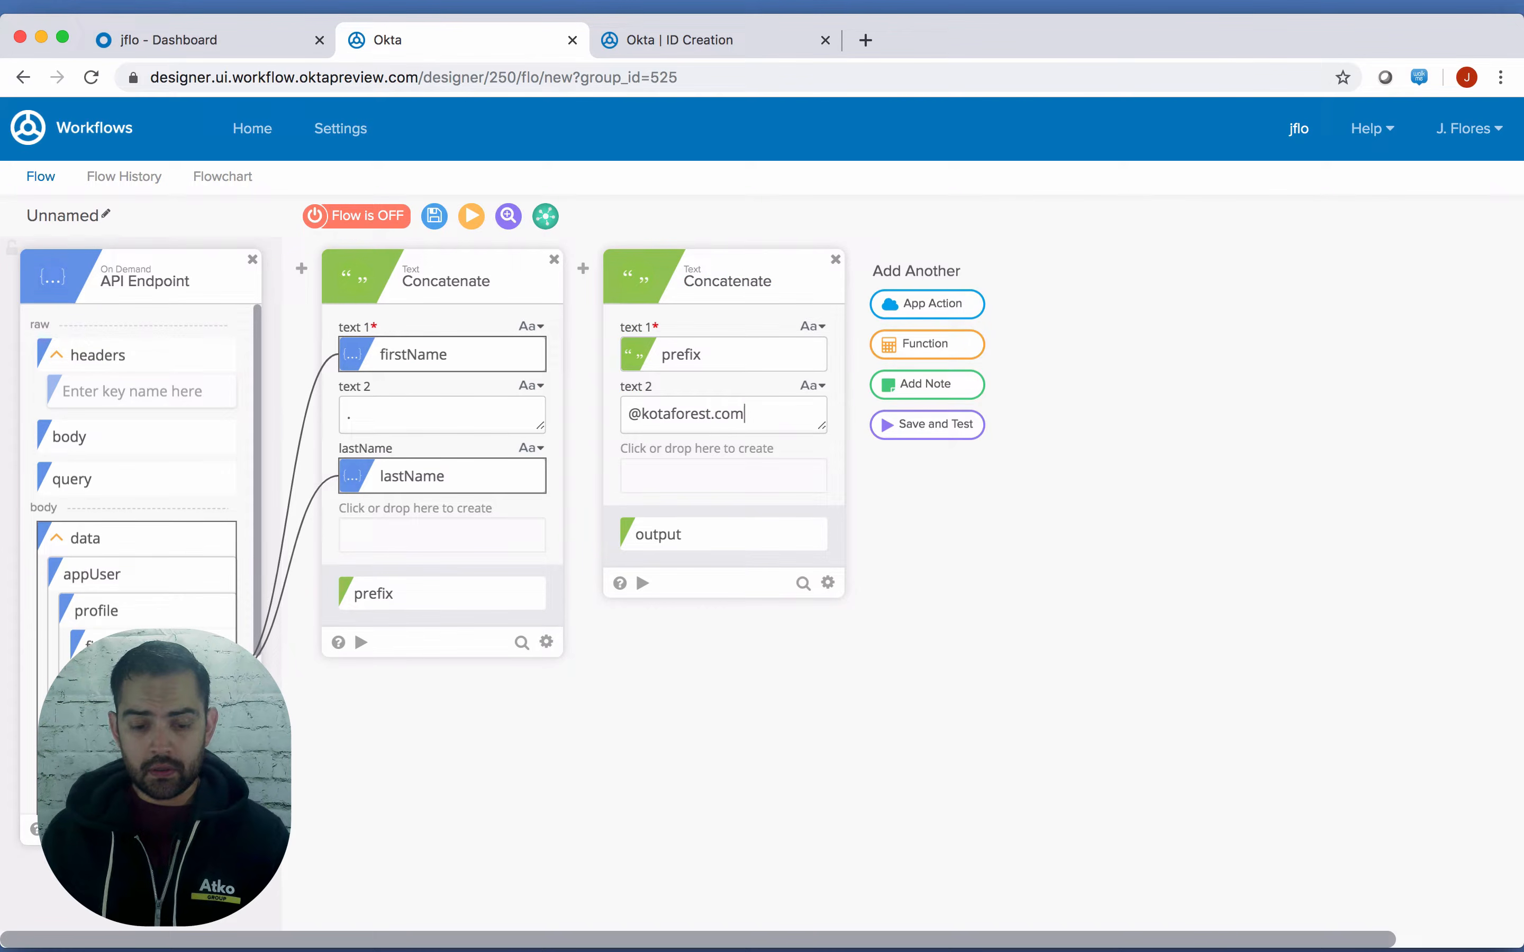
# Rename the second Concatenate card's output field as emailaddress
pyautogui.click(808, 533)
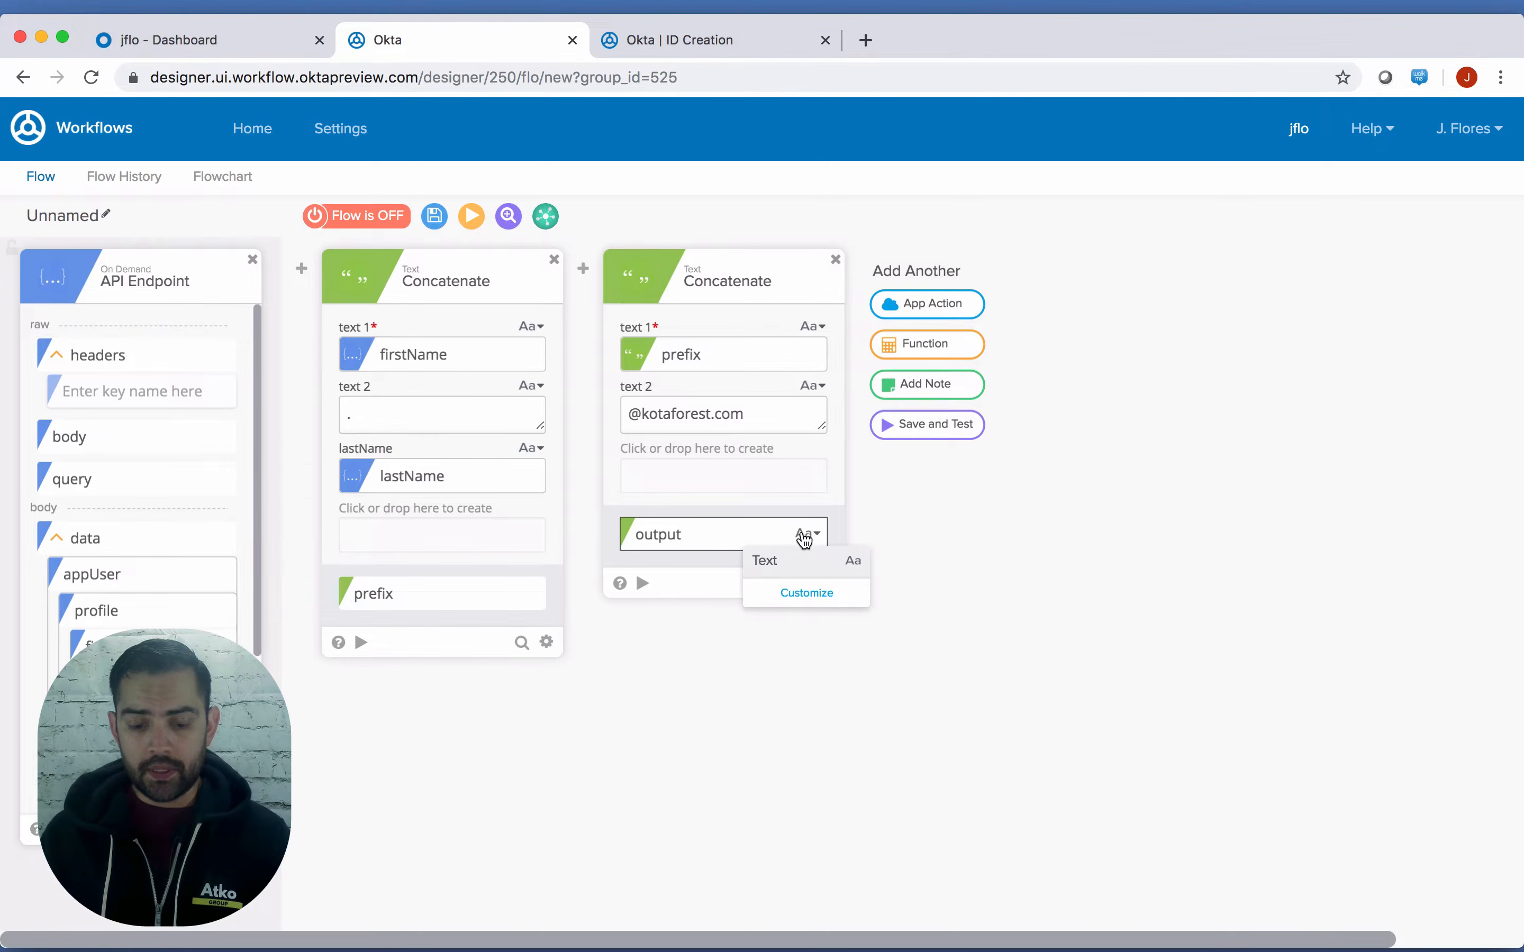
pyautogui.click(808, 593)
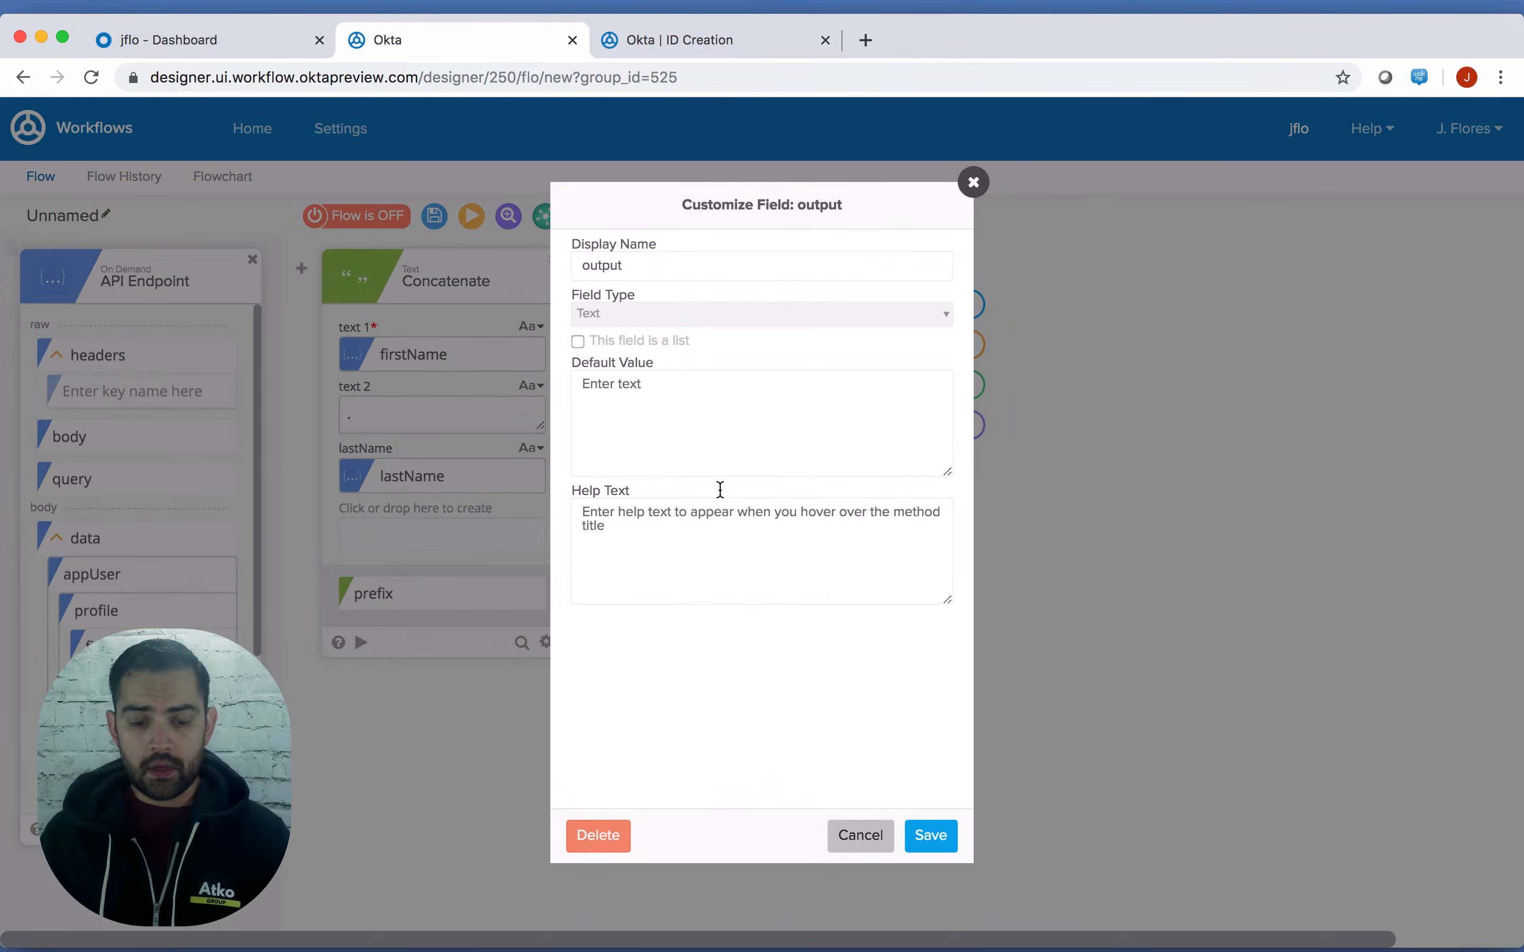
pyautogui.doubleClick(614, 257)
pyautogui.write('emailaddress')
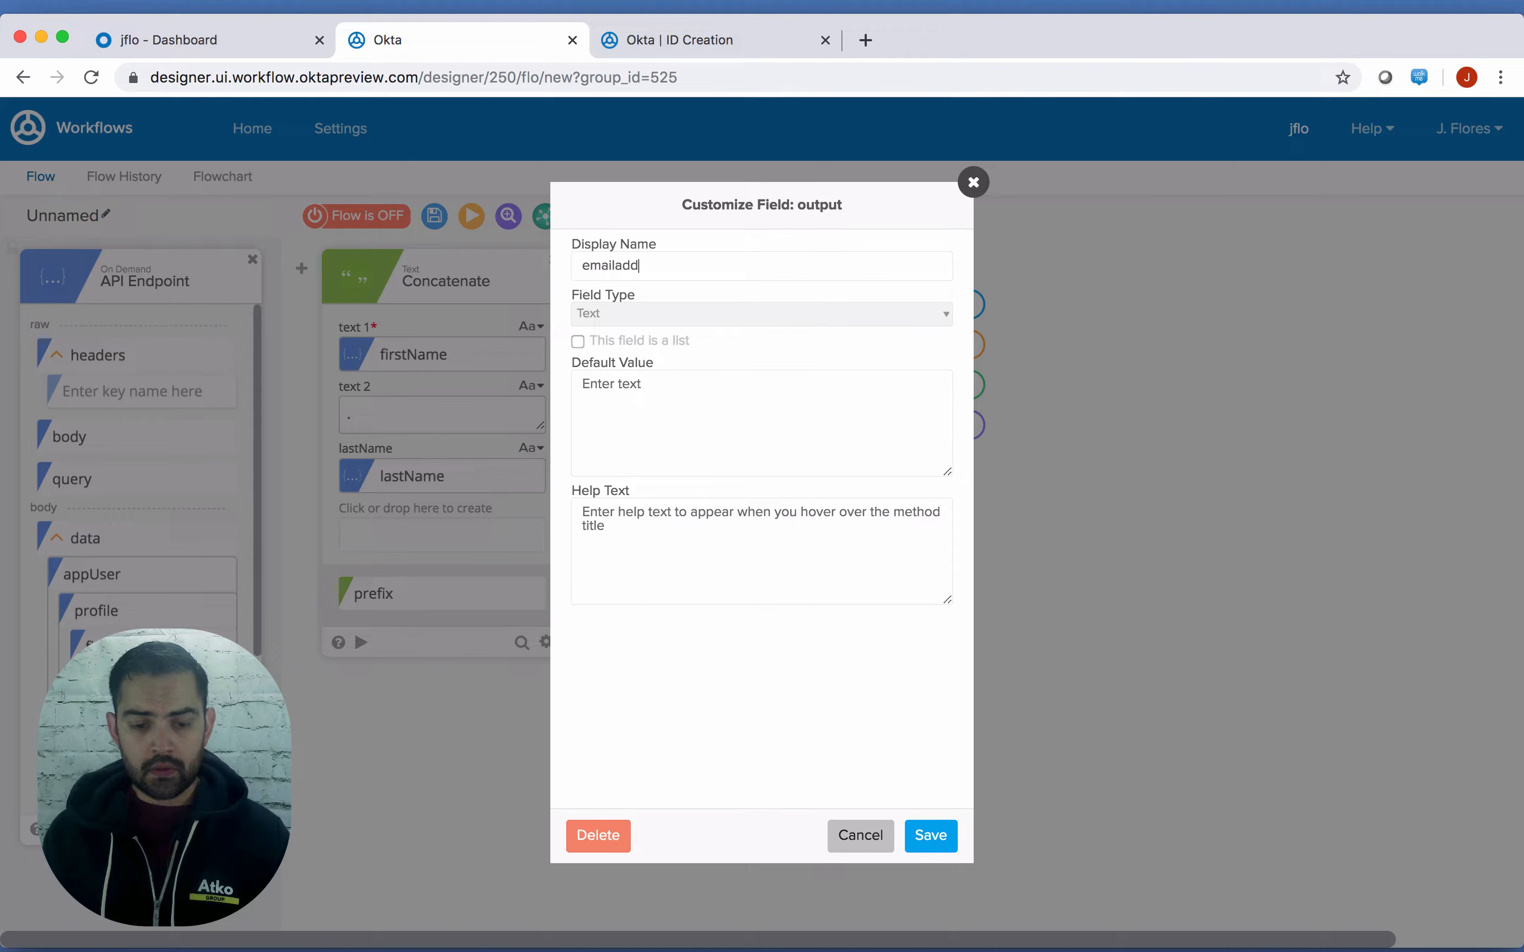
pyautogui.click(930, 836)
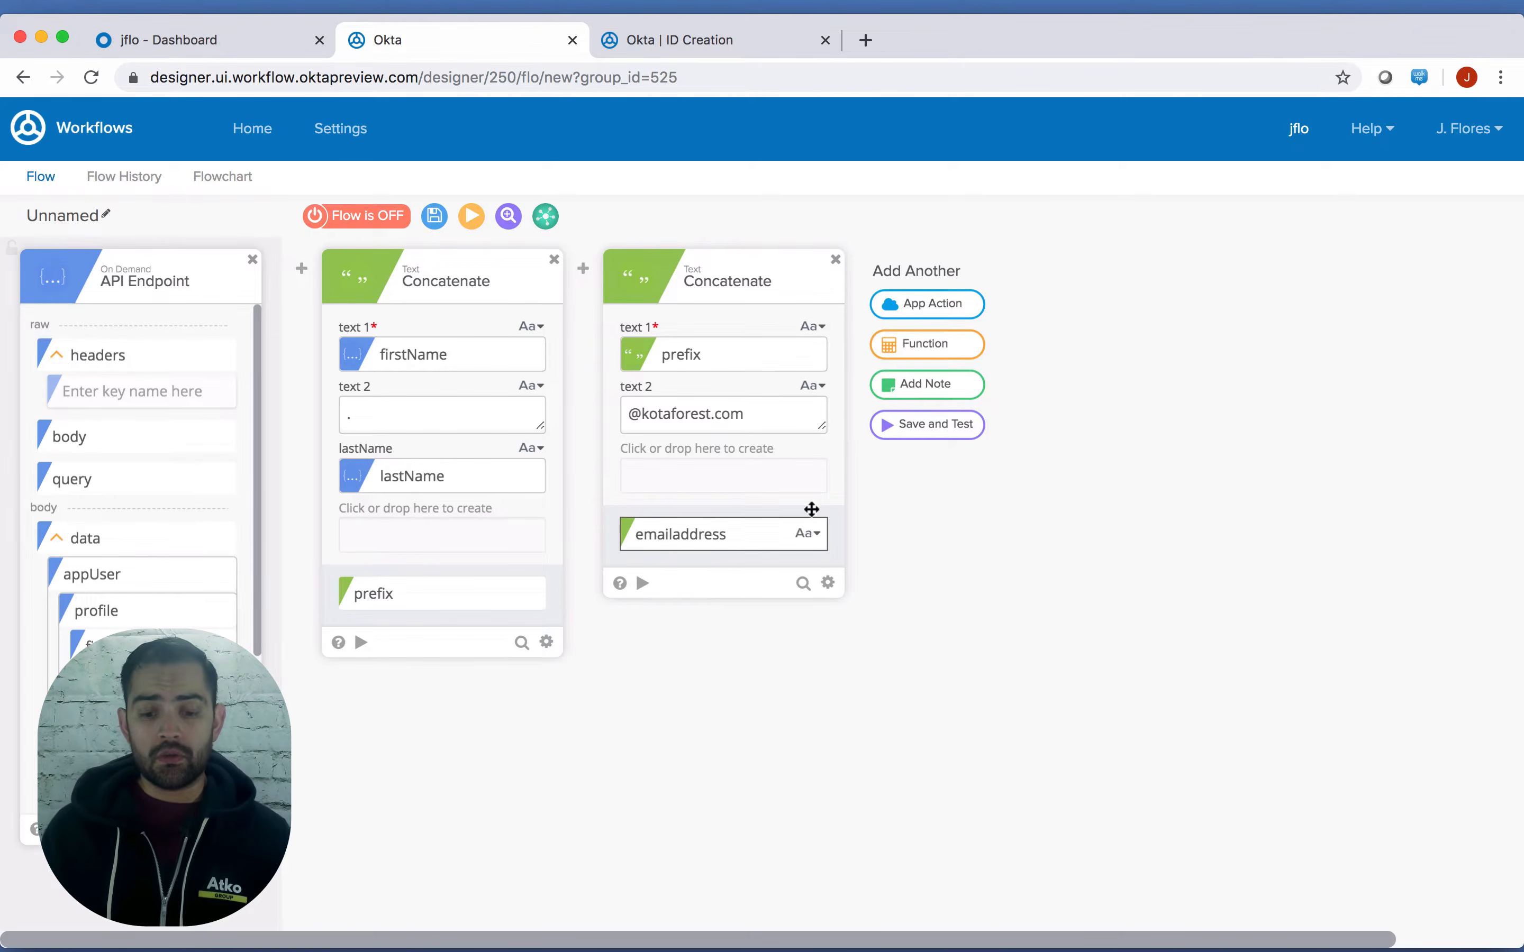
# Add a Compose text function after the second Concatenate card
pyautogui.click(920, 345)
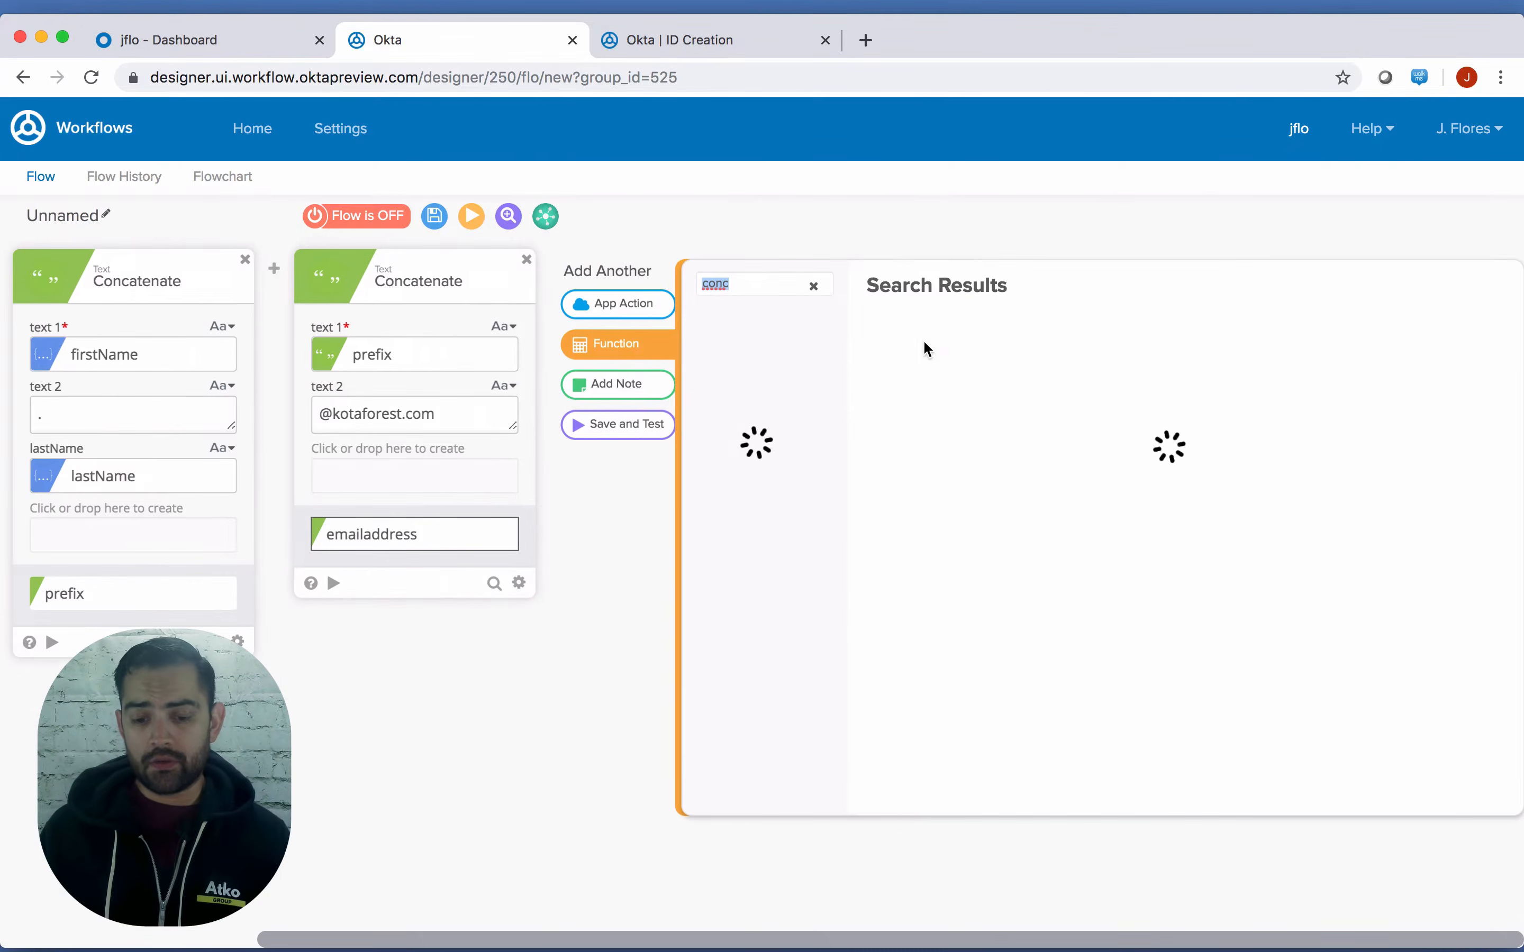
pyautogui.write('compase')
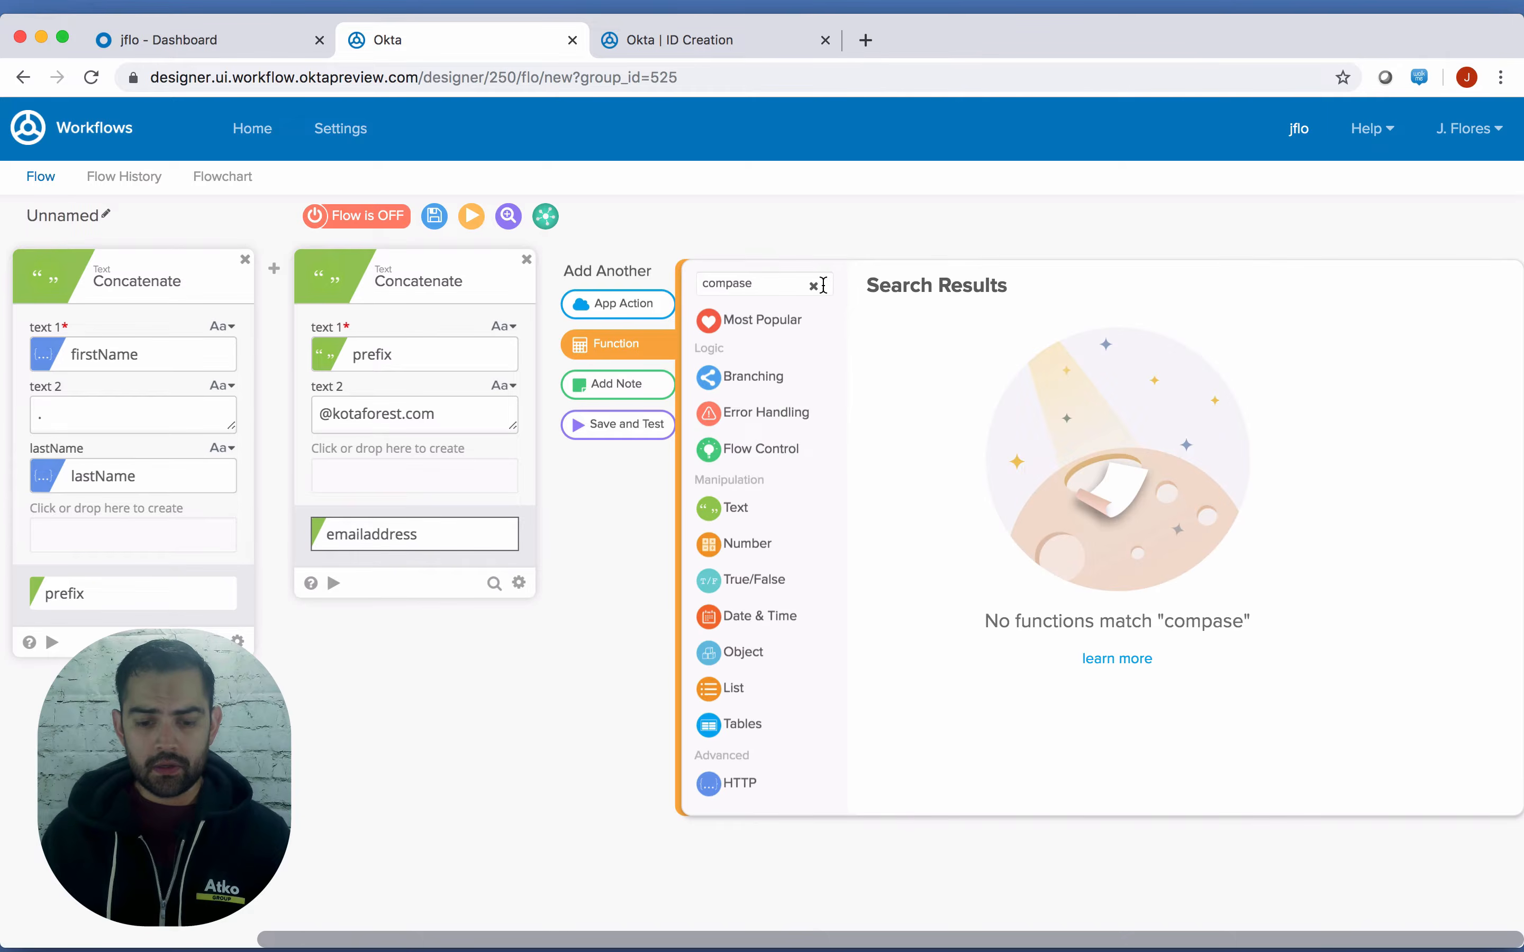
pyautogui.press('BackSpace')
pyautogui.press('BackSpace')
pyautogui.press('BackSpace')
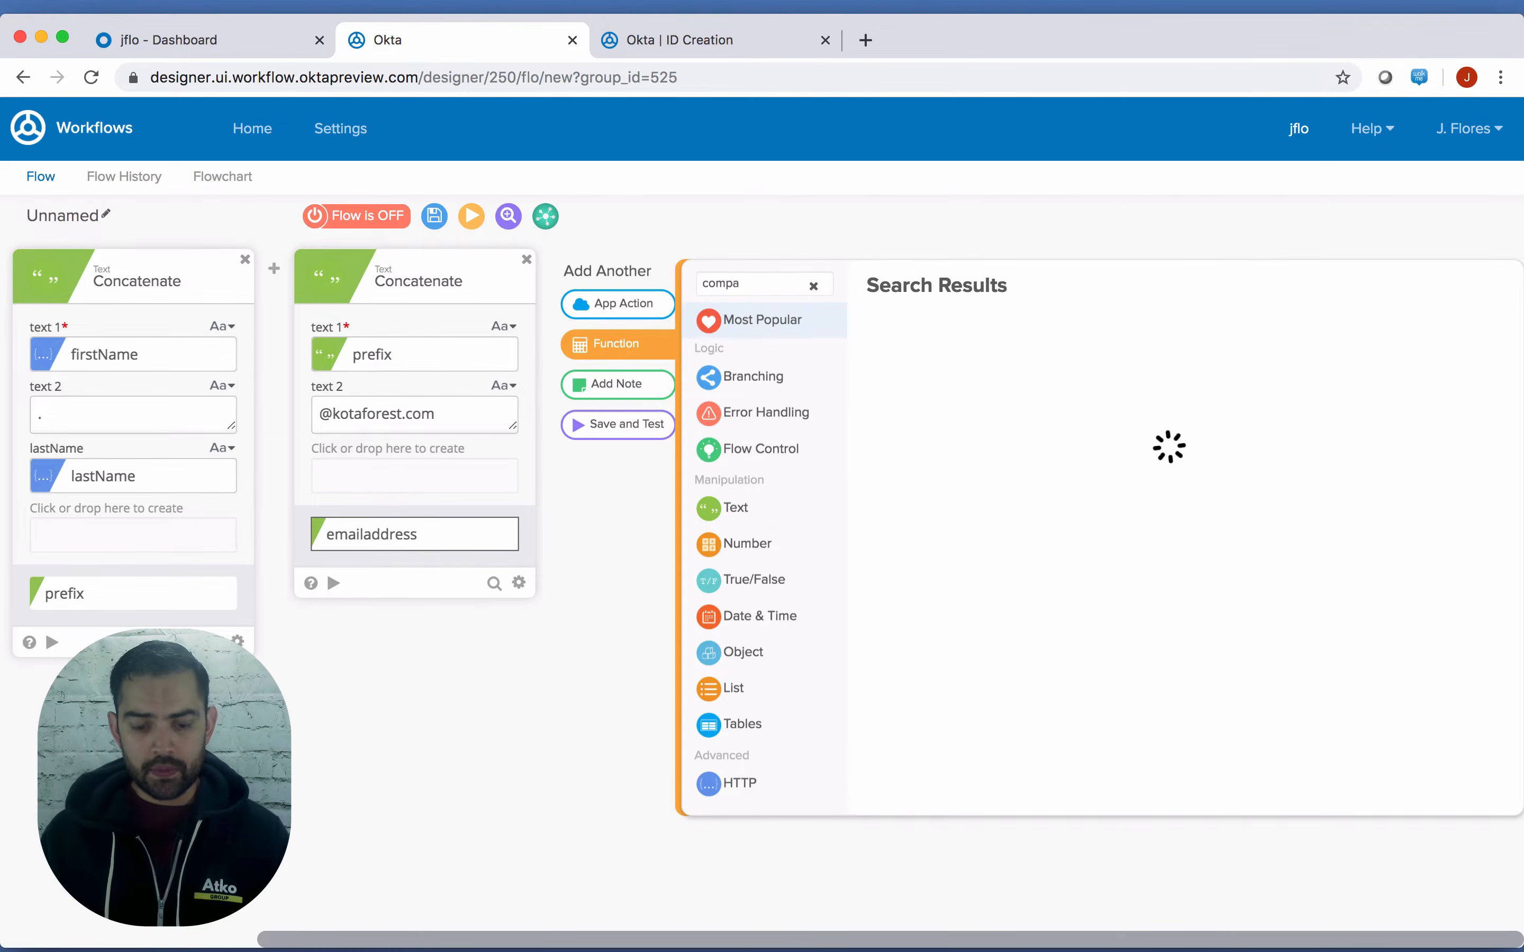
pyautogui.write('ose')
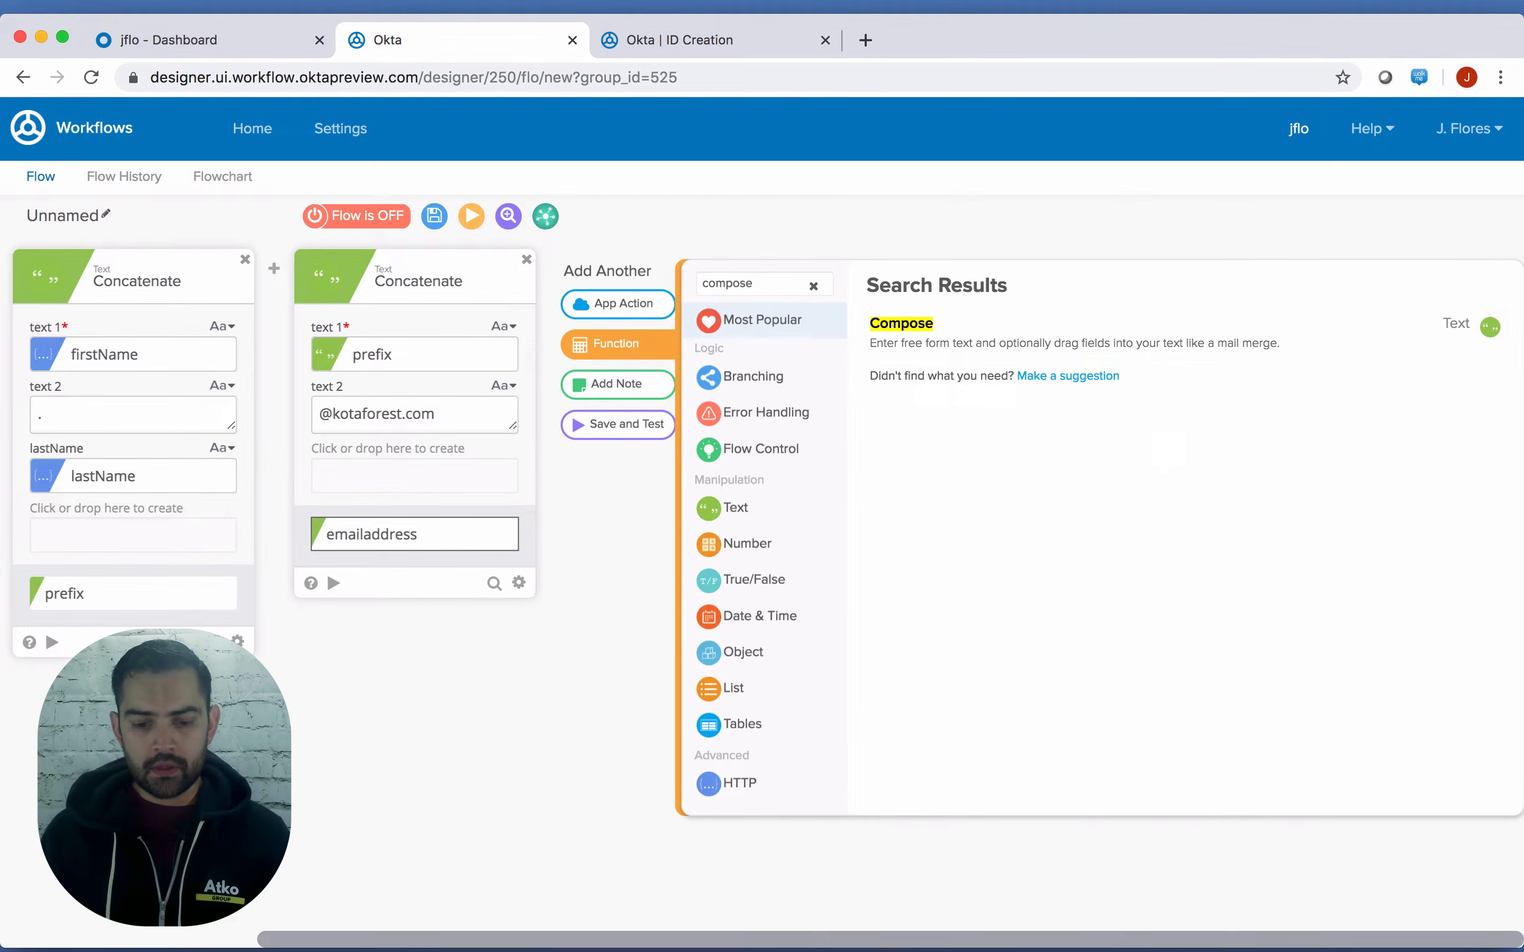
pyautogui.click(946, 325)
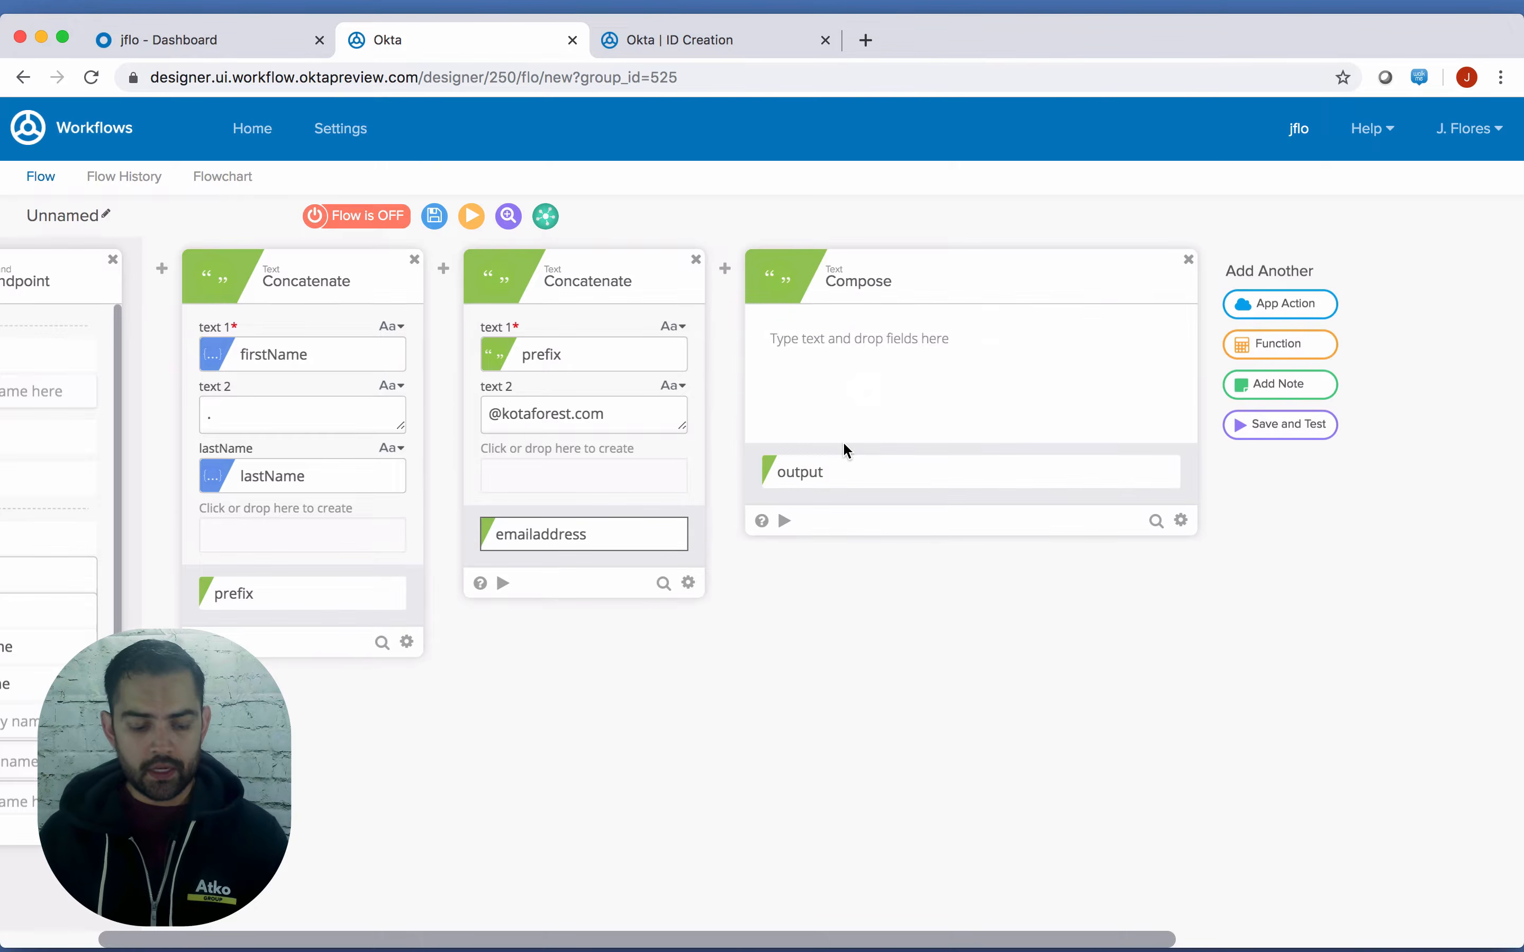
# Fill the Compose card with /api/v1/users?search=profile.email sw ""&limit=99, taken from the open text note
pyautogui.press('super+Tab')
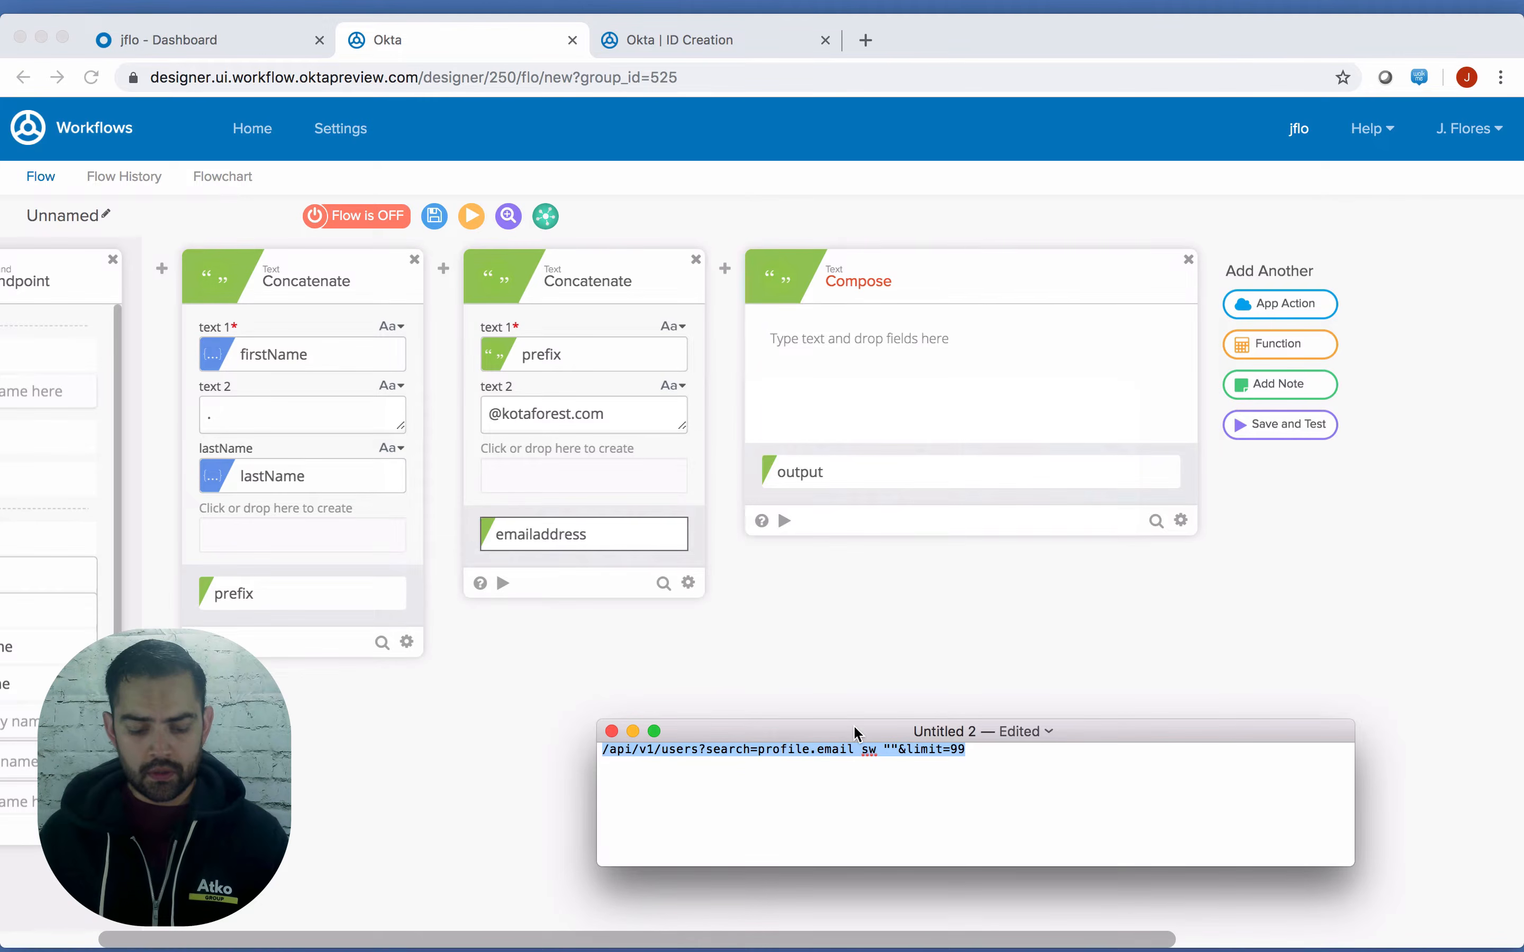
pyautogui.click(875, 341)
pyautogui.write('/api/v1/users?search=profile.email sw ""&limit=99')
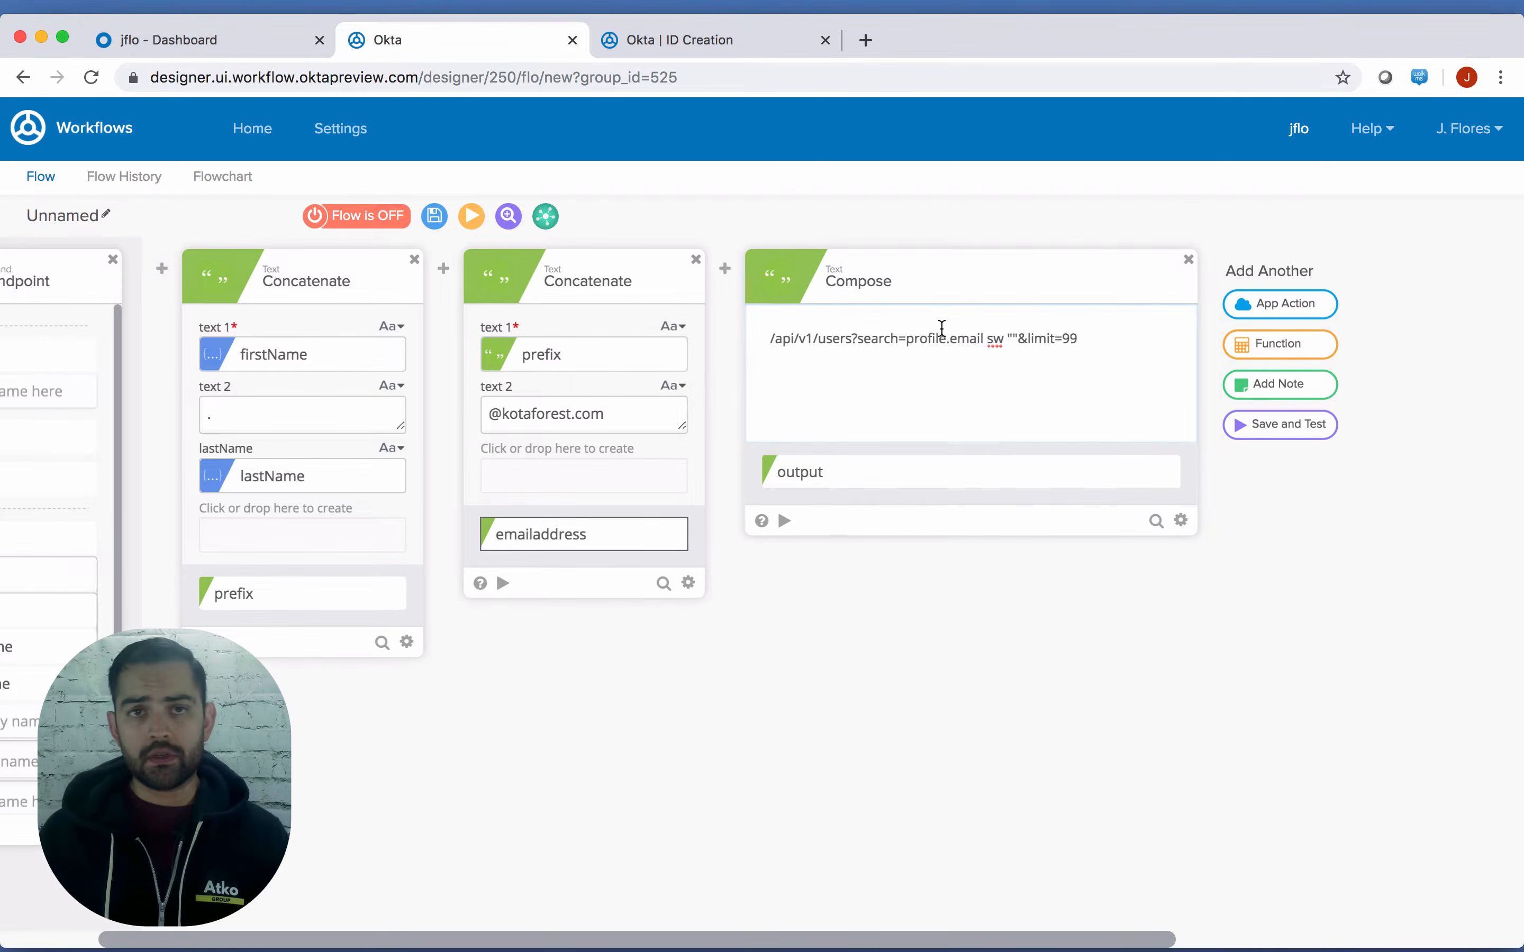
# Insert the emailaddress field into the Compose query and enclose it in a single pair of double quotes before &limit=99
pyautogui.moveTo(565, 536); pyautogui.dragTo(1019, 328)
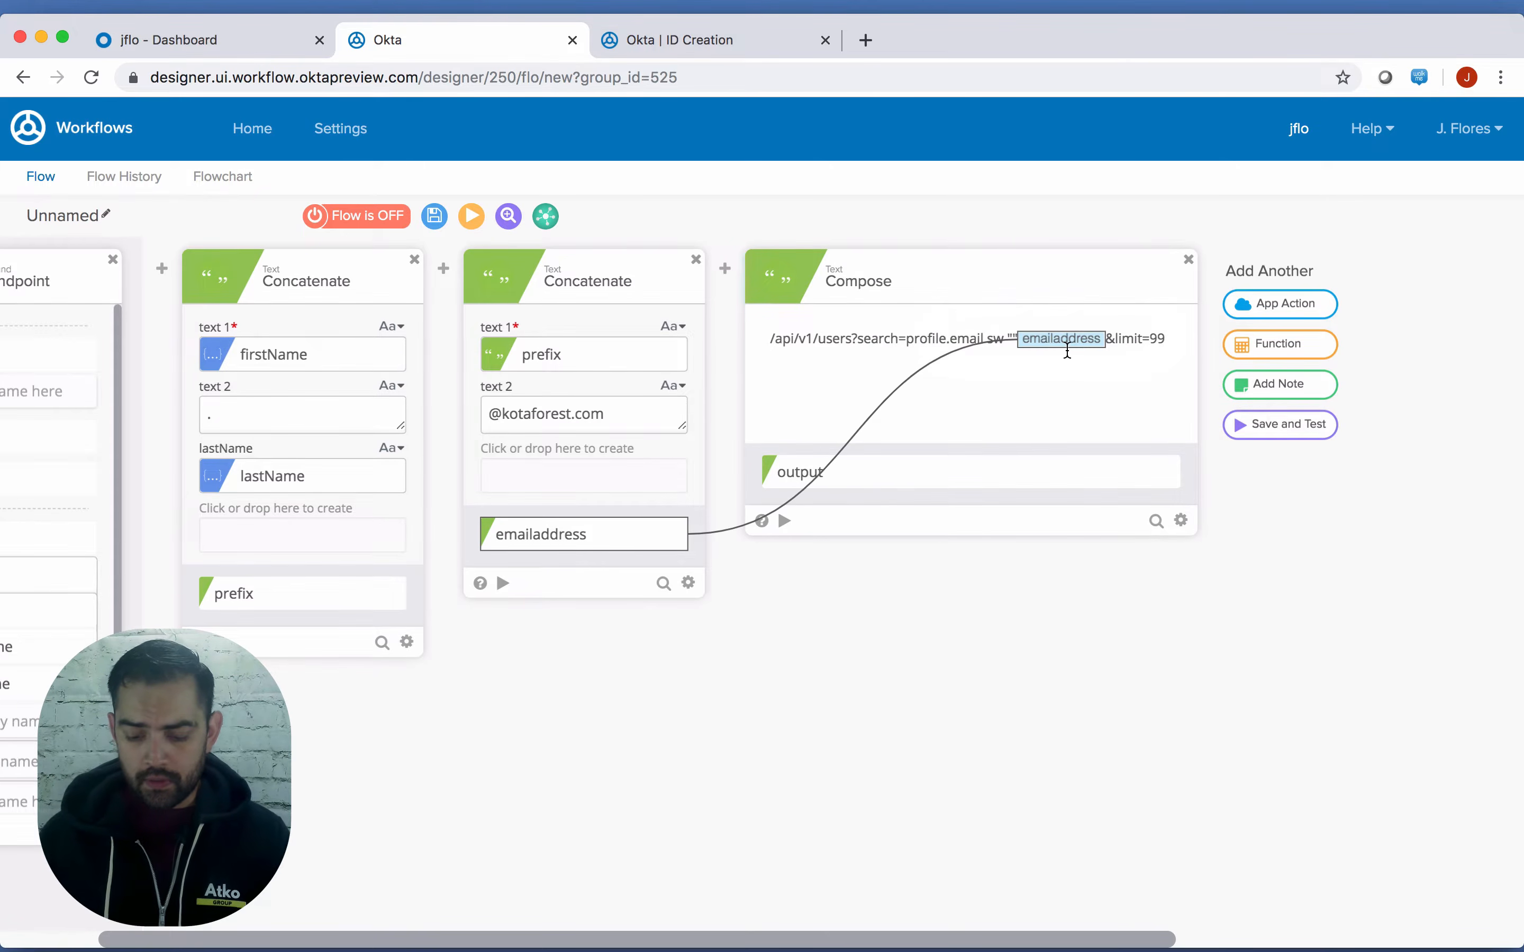
pyautogui.hscroll(2, 1067, 351)
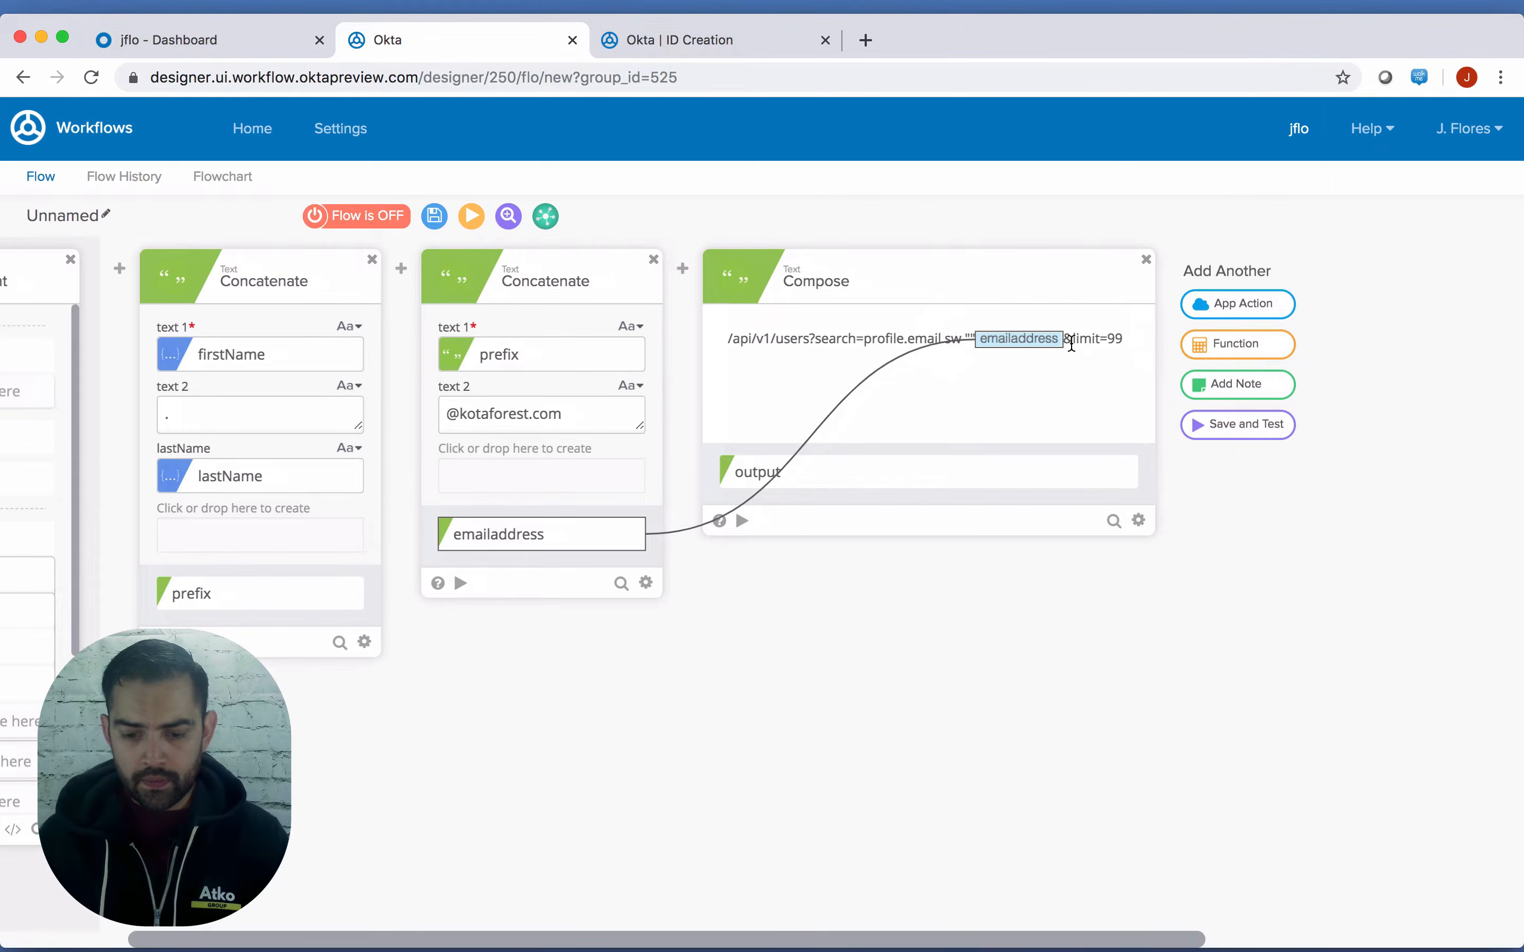
pyautogui.click(1069, 340)
pyautogui.write('"')
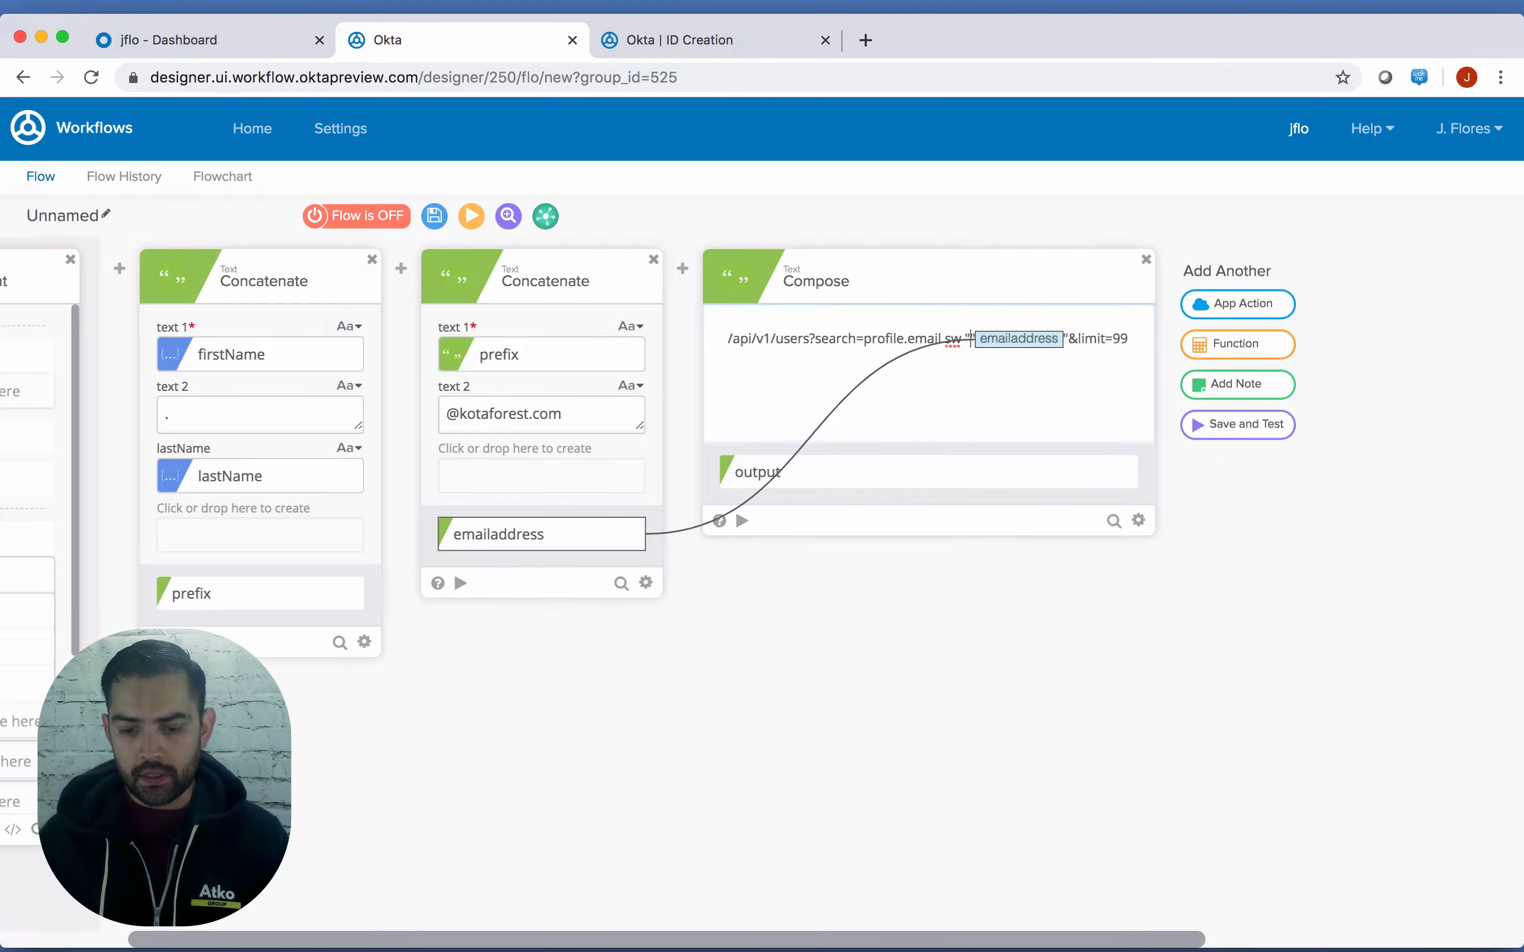
pyautogui.press('BackSpace')
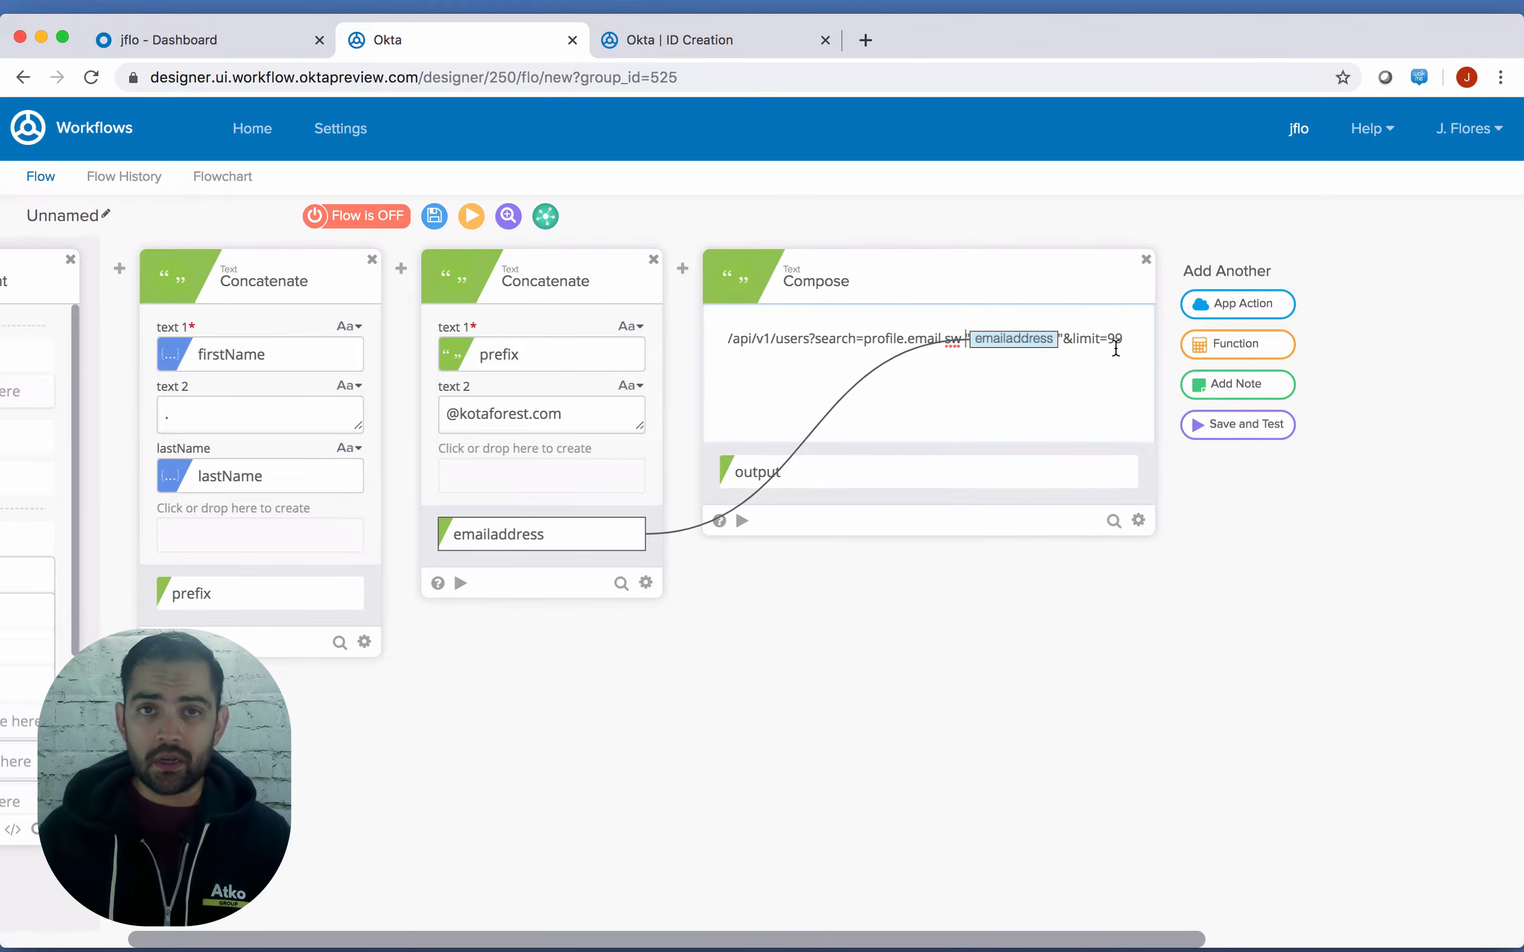
# Add an Okta Custom API Action card after Compose and set its request type to GET
pyautogui.click(1238, 307)
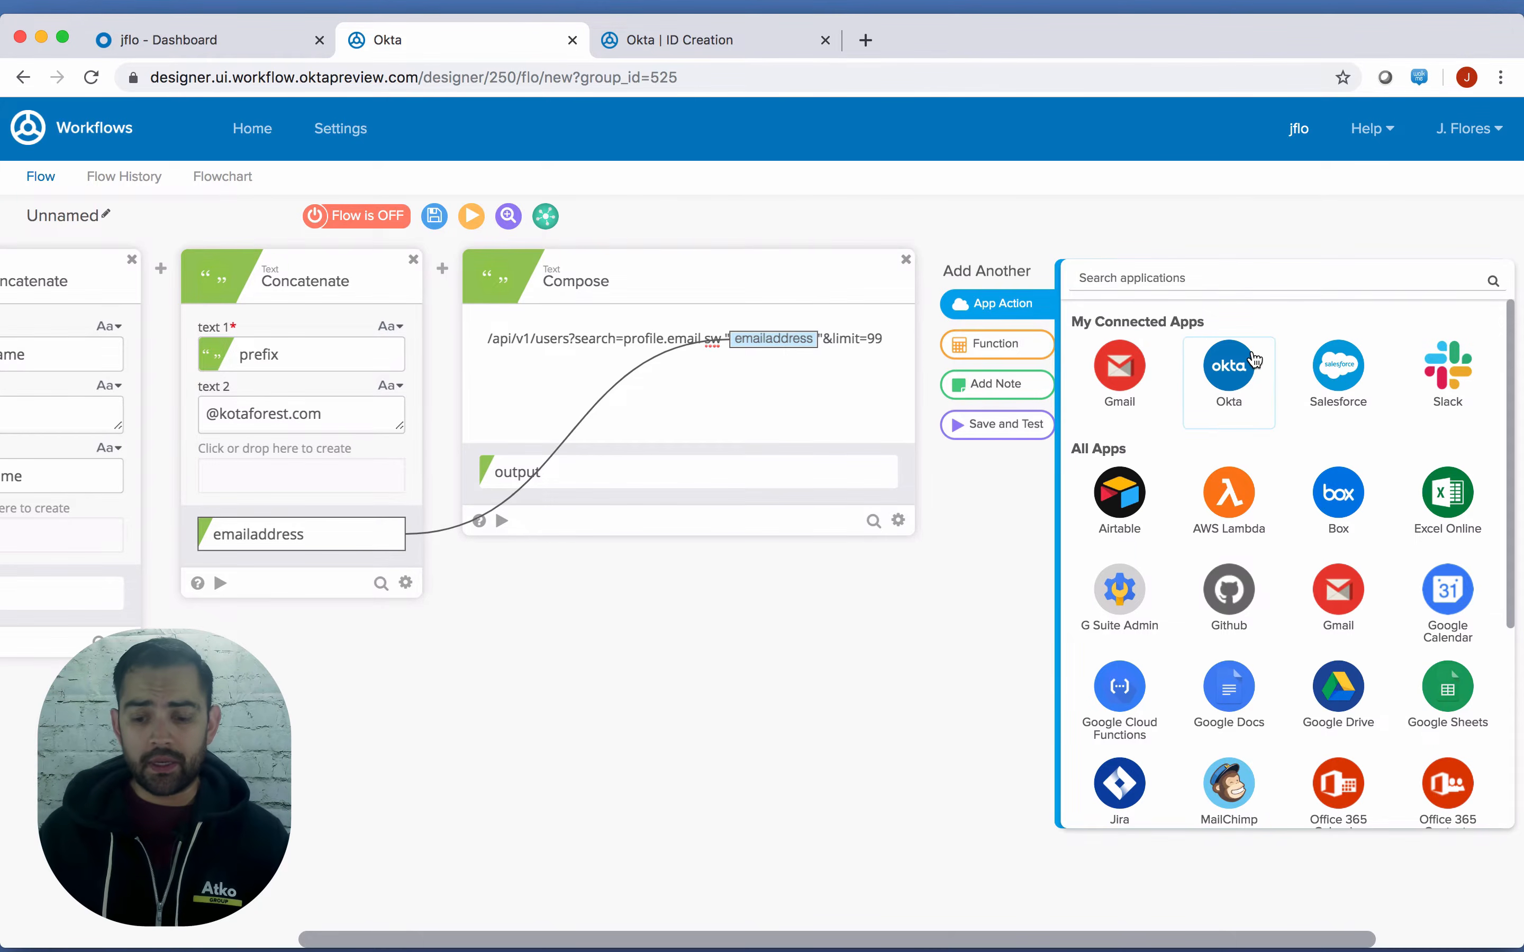
pyautogui.click(1229, 370)
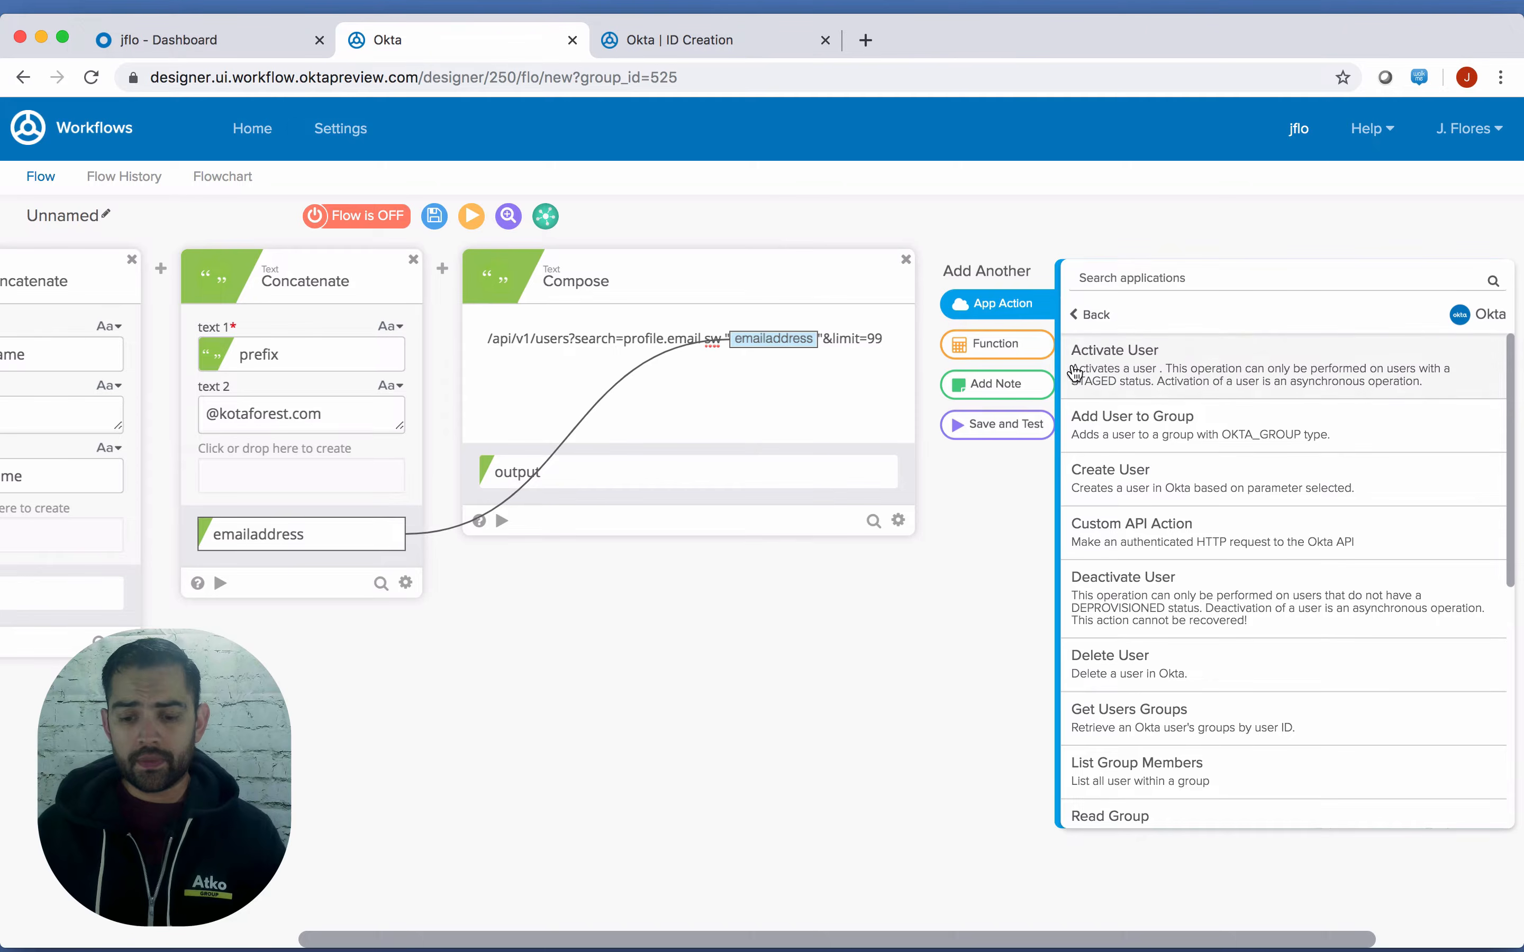
pyautogui.click(1173, 535)
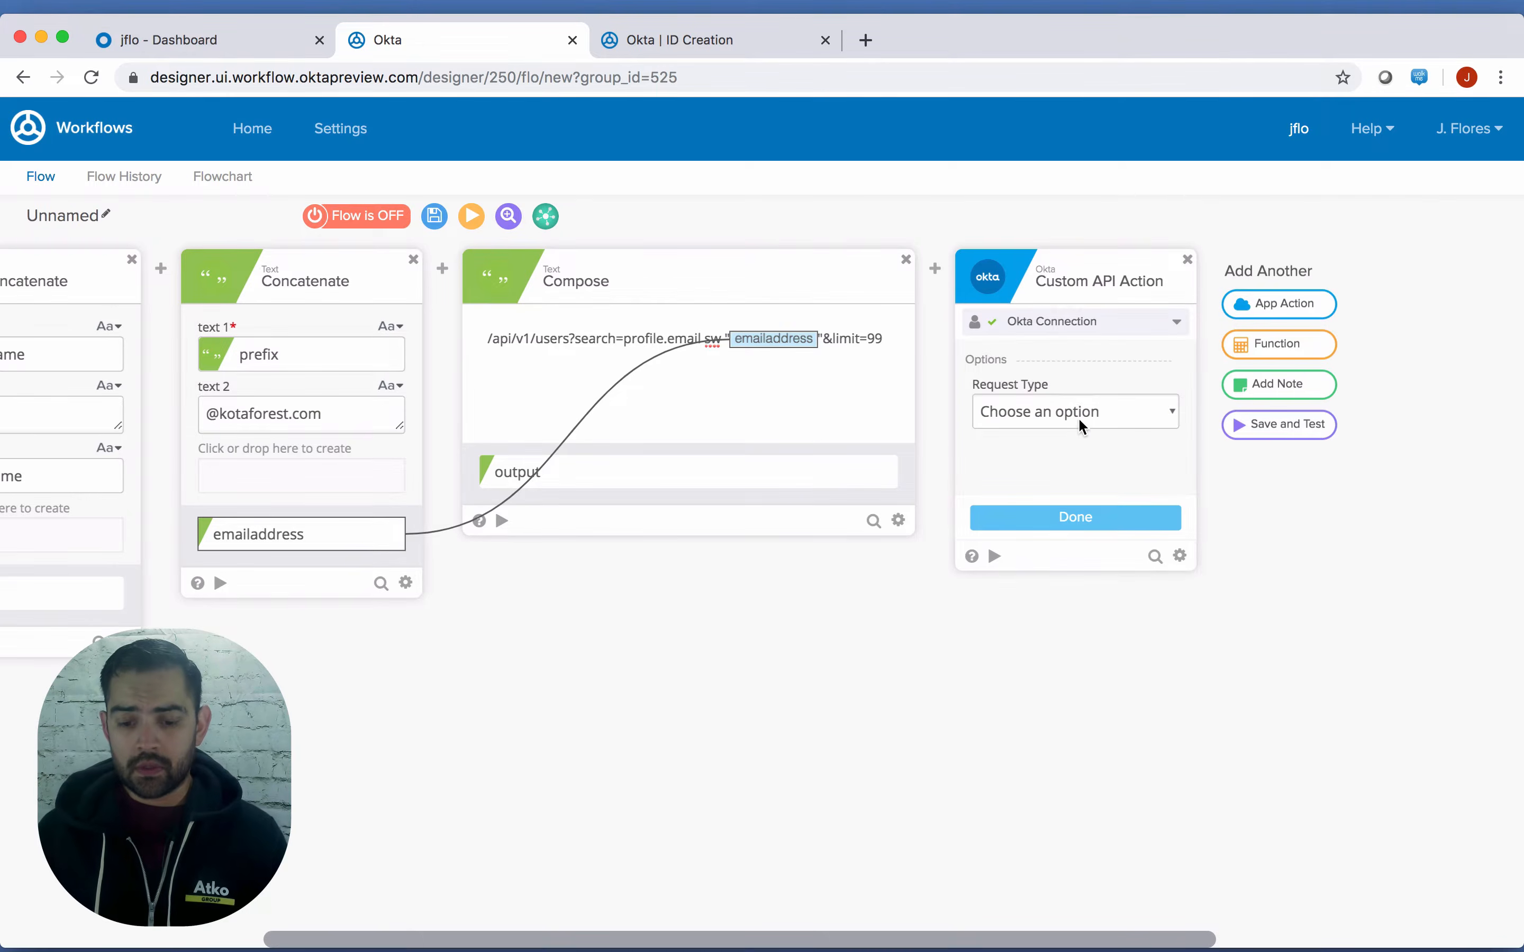
pyautogui.click(1079, 422)
pyautogui.click(1093, 410)
pyautogui.click(1094, 408)
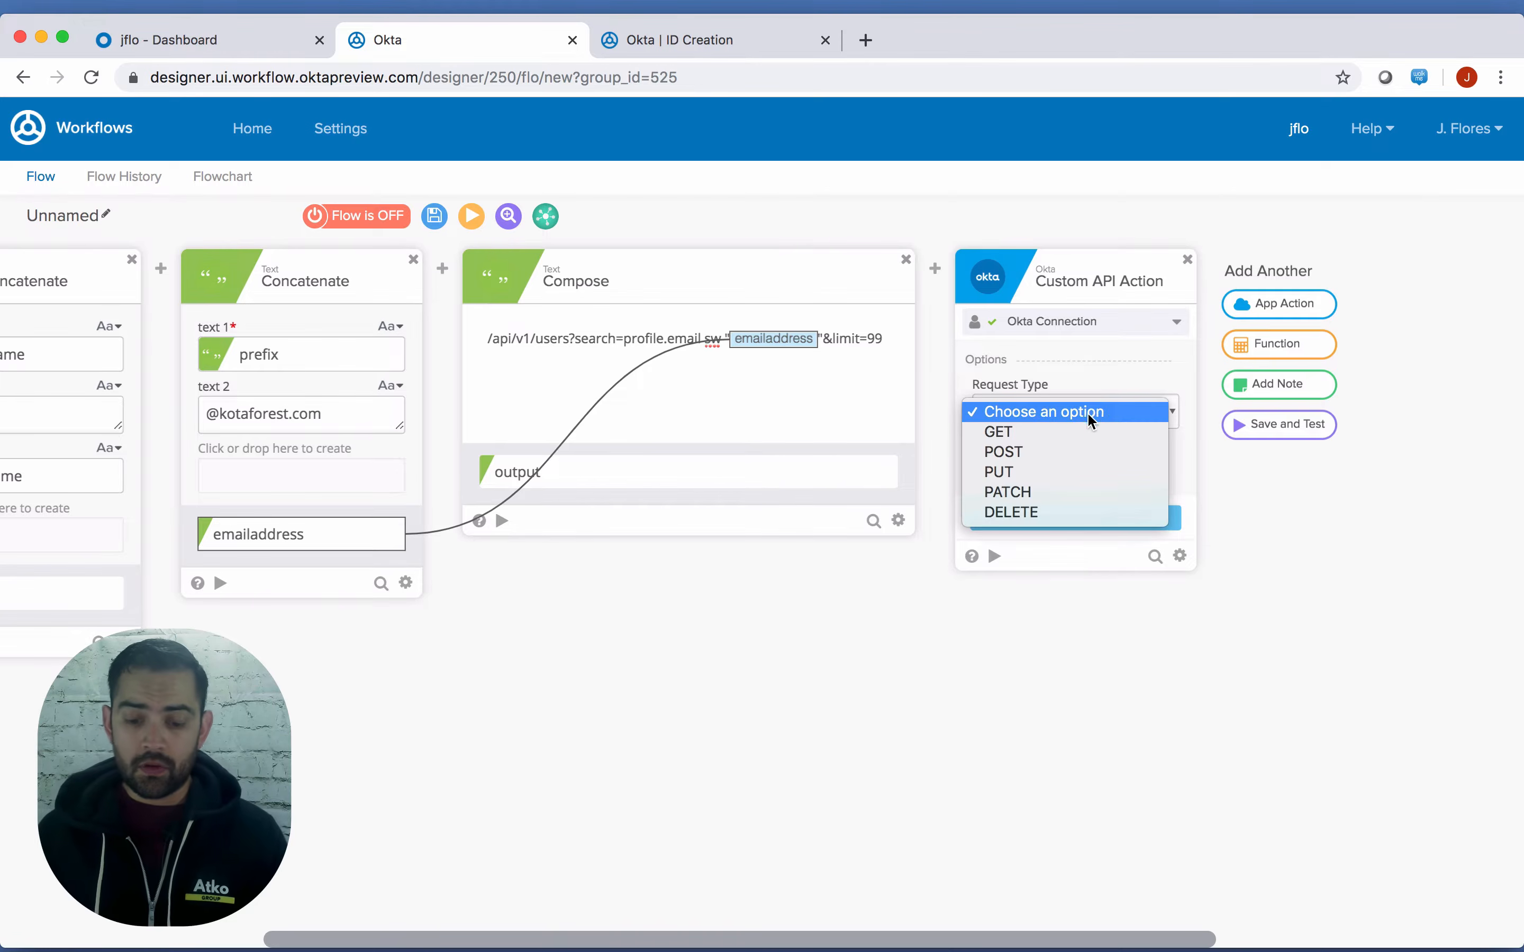
pyautogui.click(1076, 430)
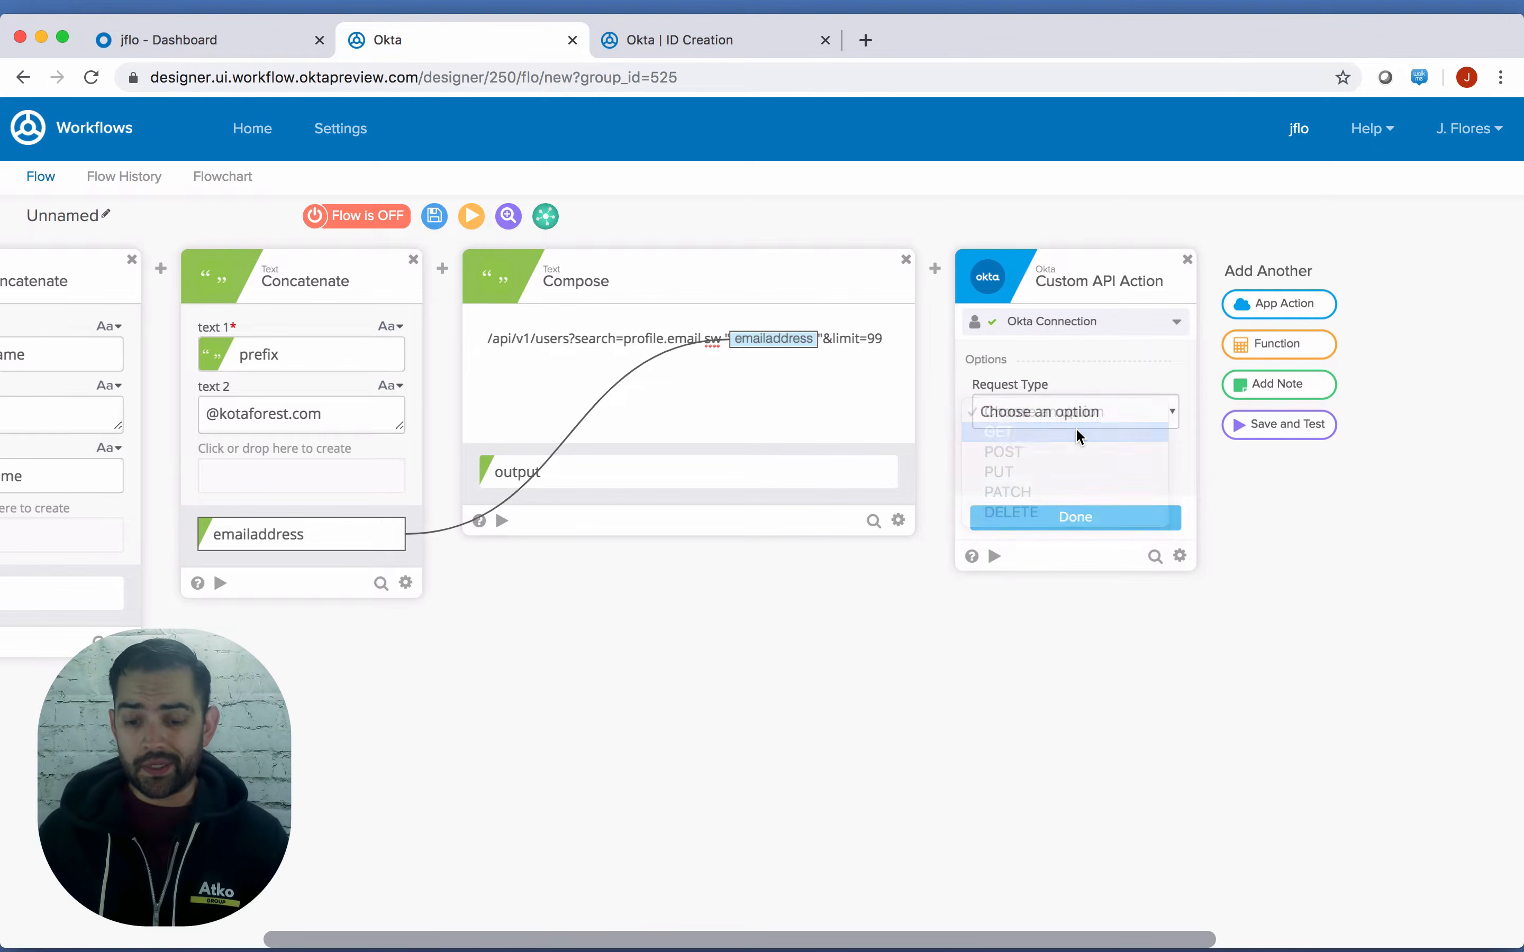
# Exclude the Query and Headers request inputs from the Custom API Action card, keeping Relative URL, and finish its options
pyautogui.click(1084, 519)
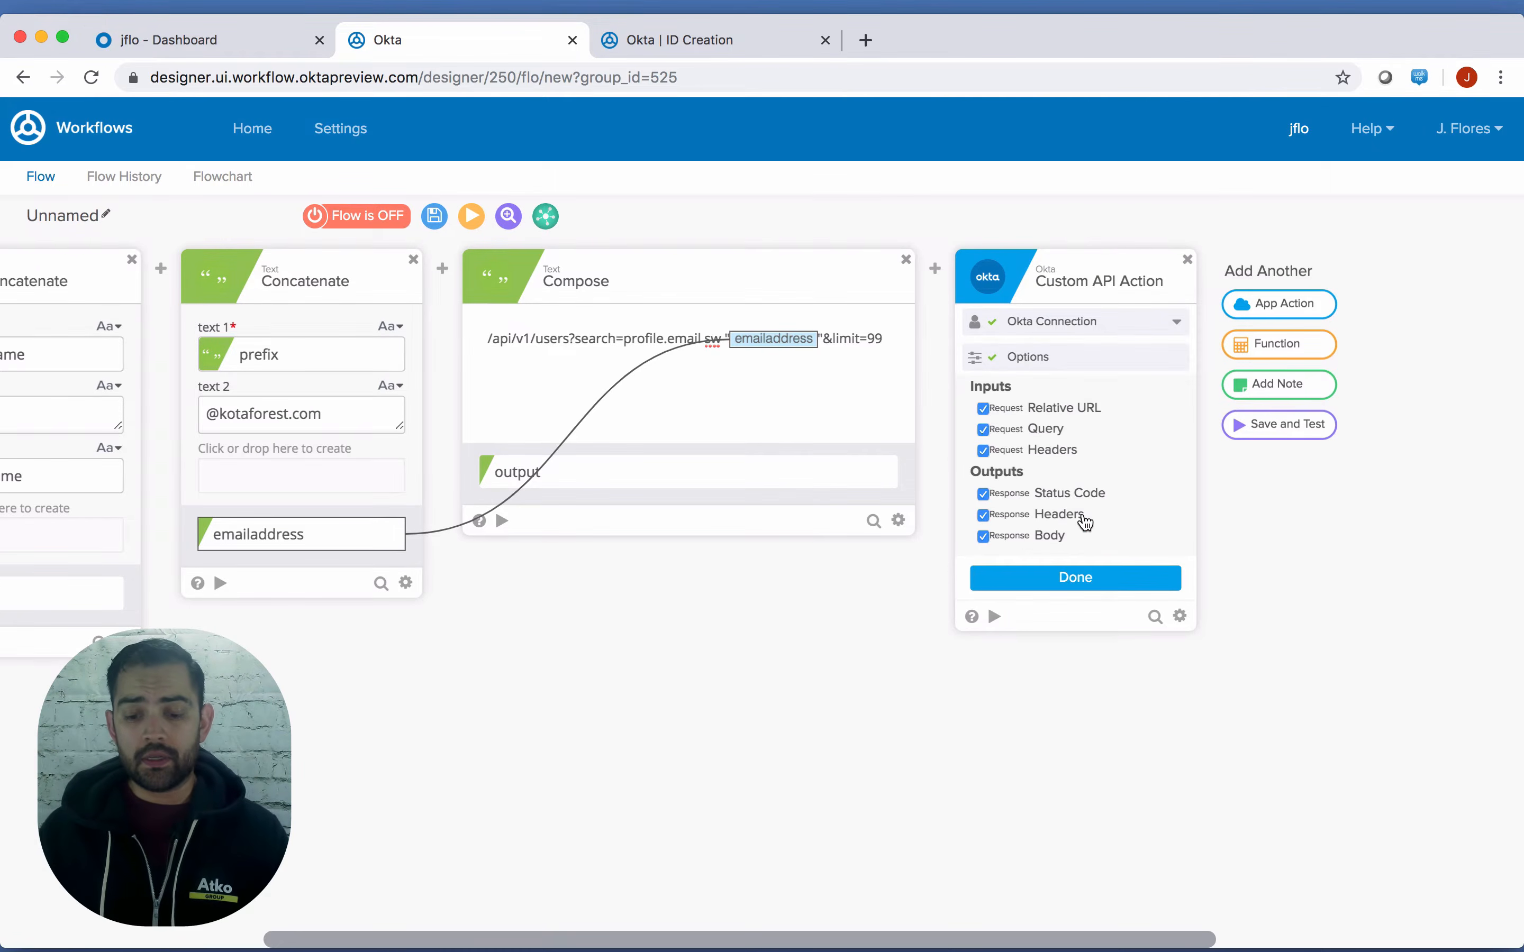
pyautogui.click(984, 431)
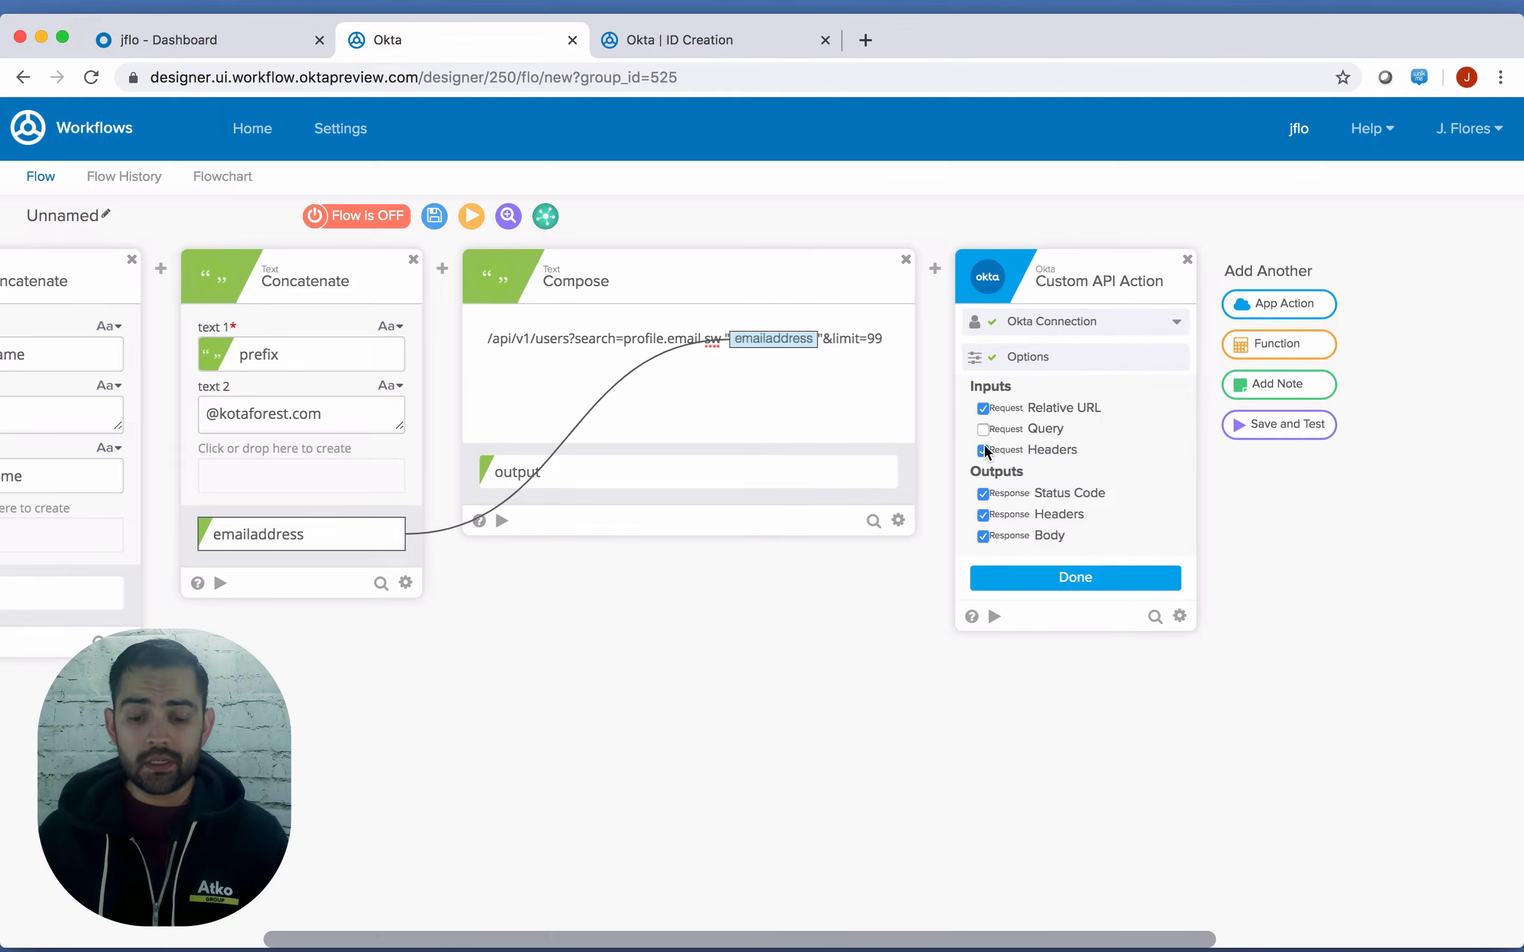
pyautogui.click(1070, 578)
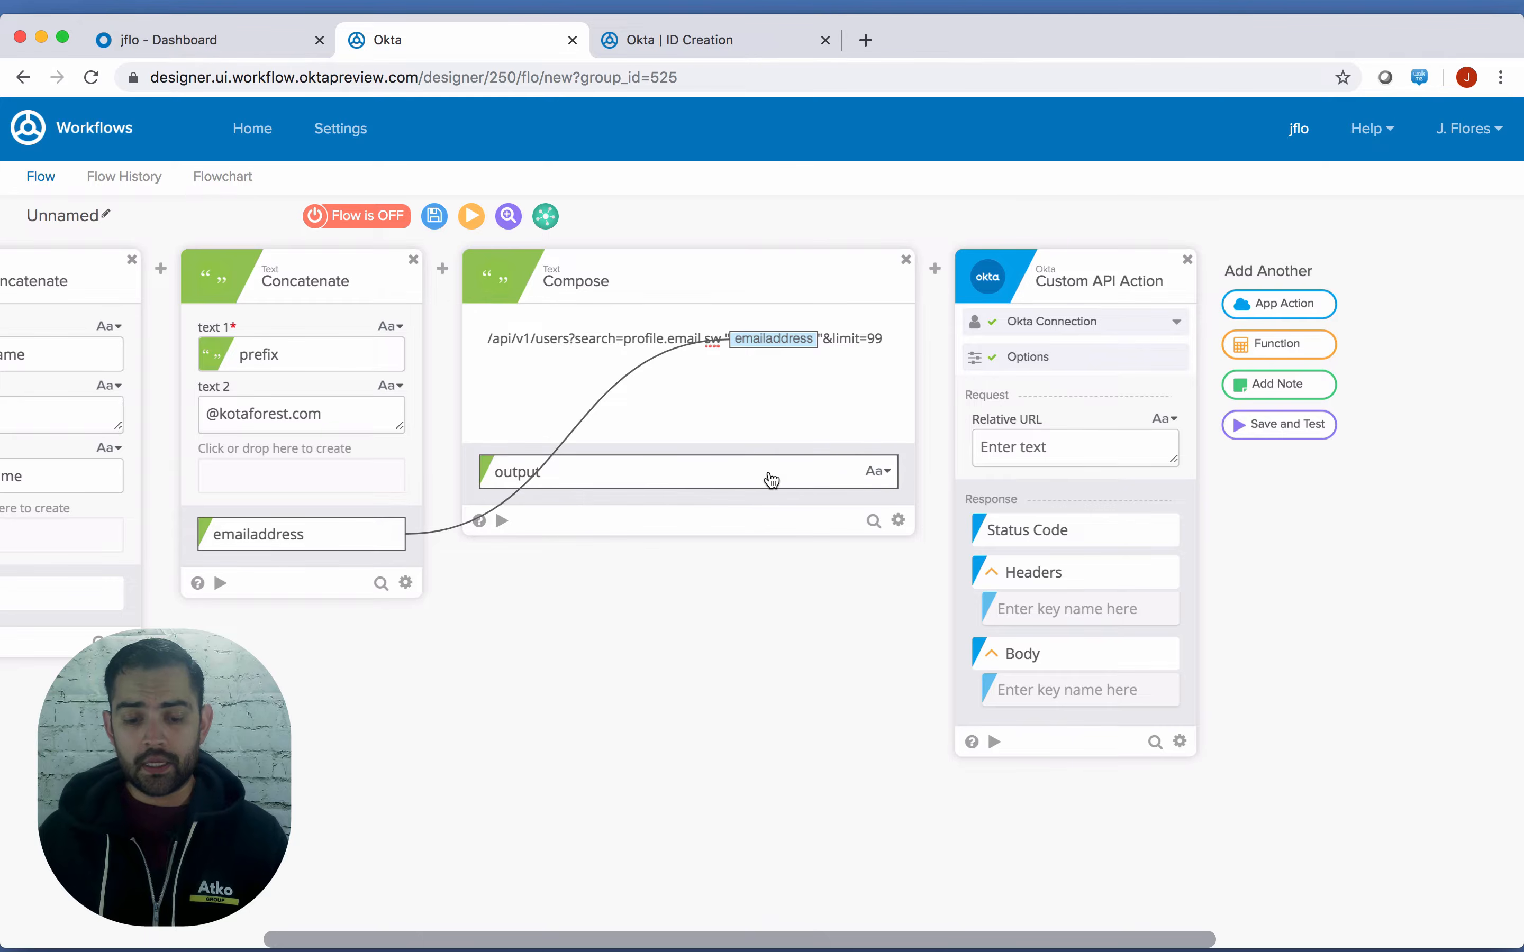
# Rename the Compose output to email_search_query and map it to the Relative URL of the Custom API Action card
pyautogui.click(868, 472)
pyautogui.click(898, 534)
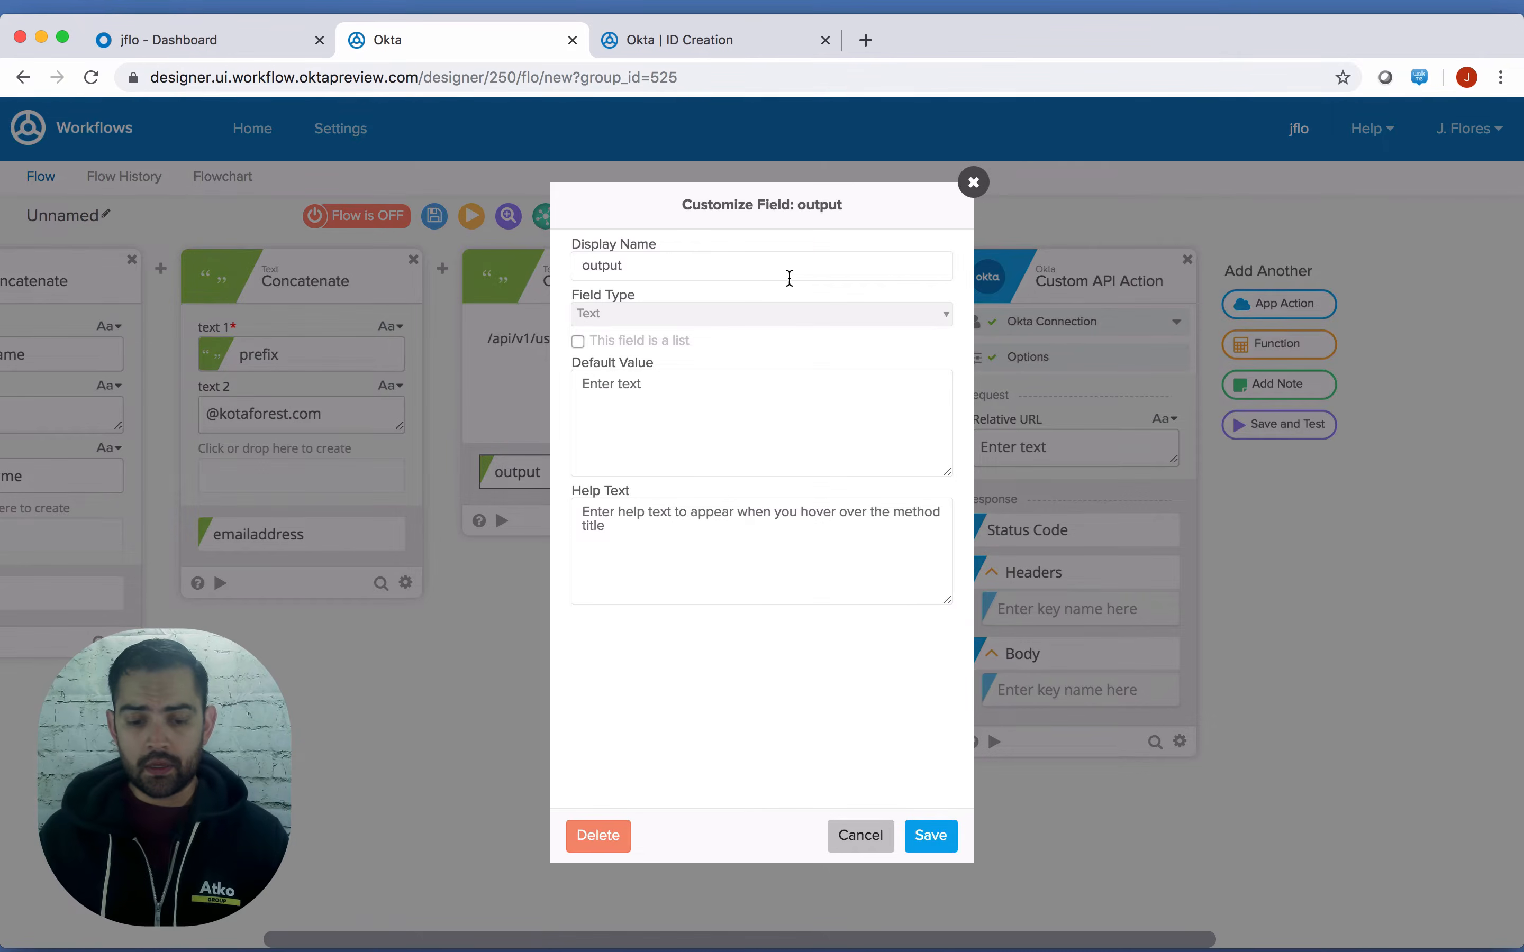
pyautogui.press('super+a')
pyautogui.write('outem')
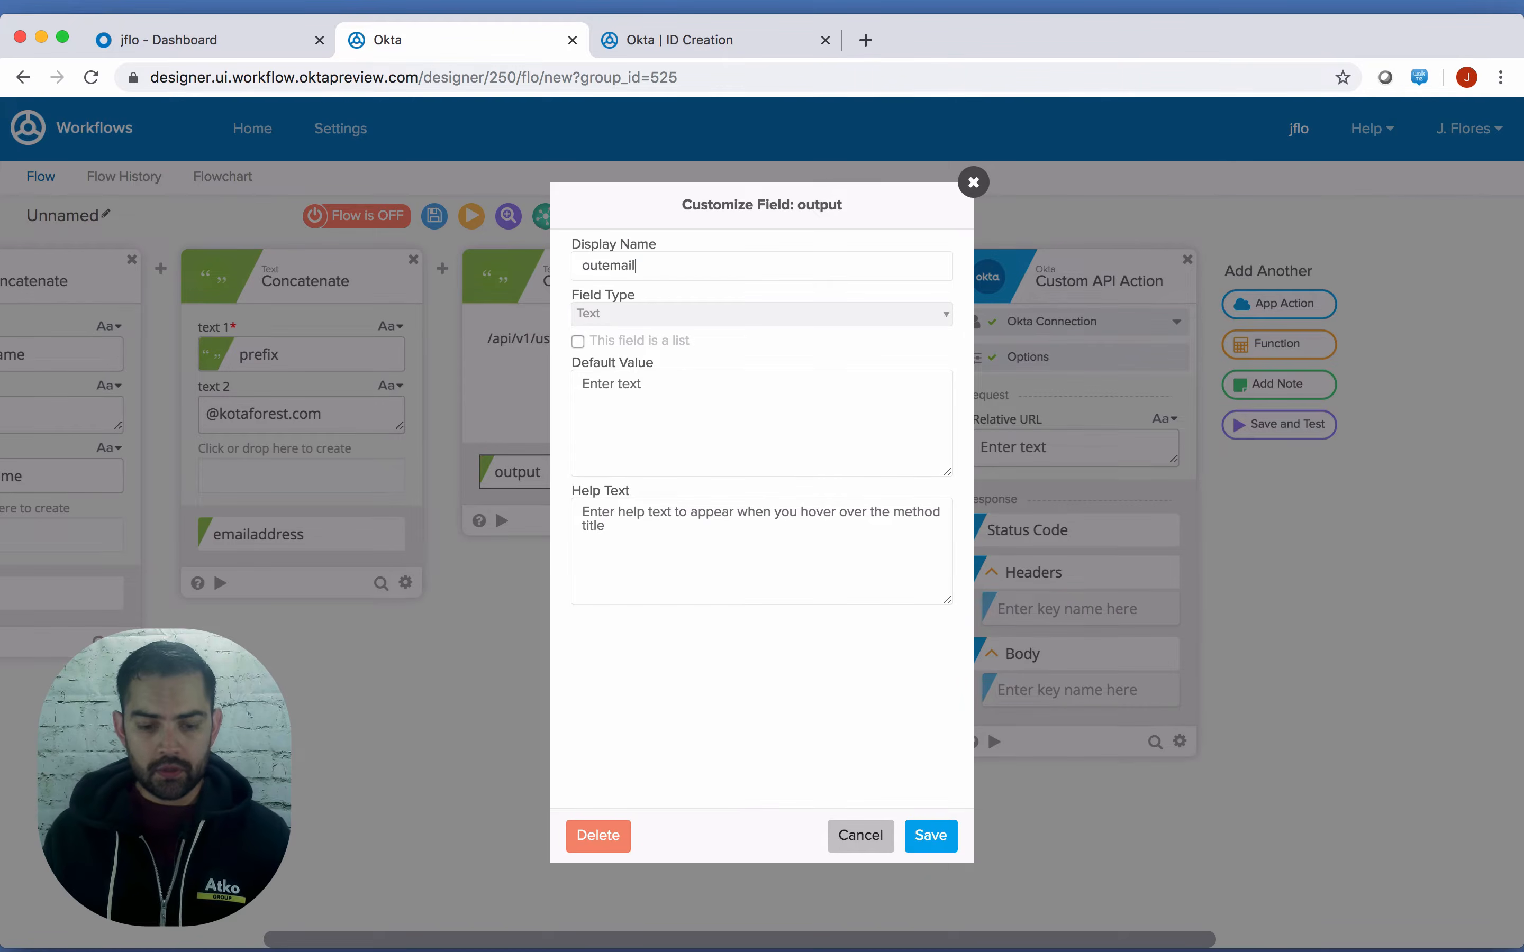
pyautogui.press('BackSpace')
pyautogui.write('earch_query')
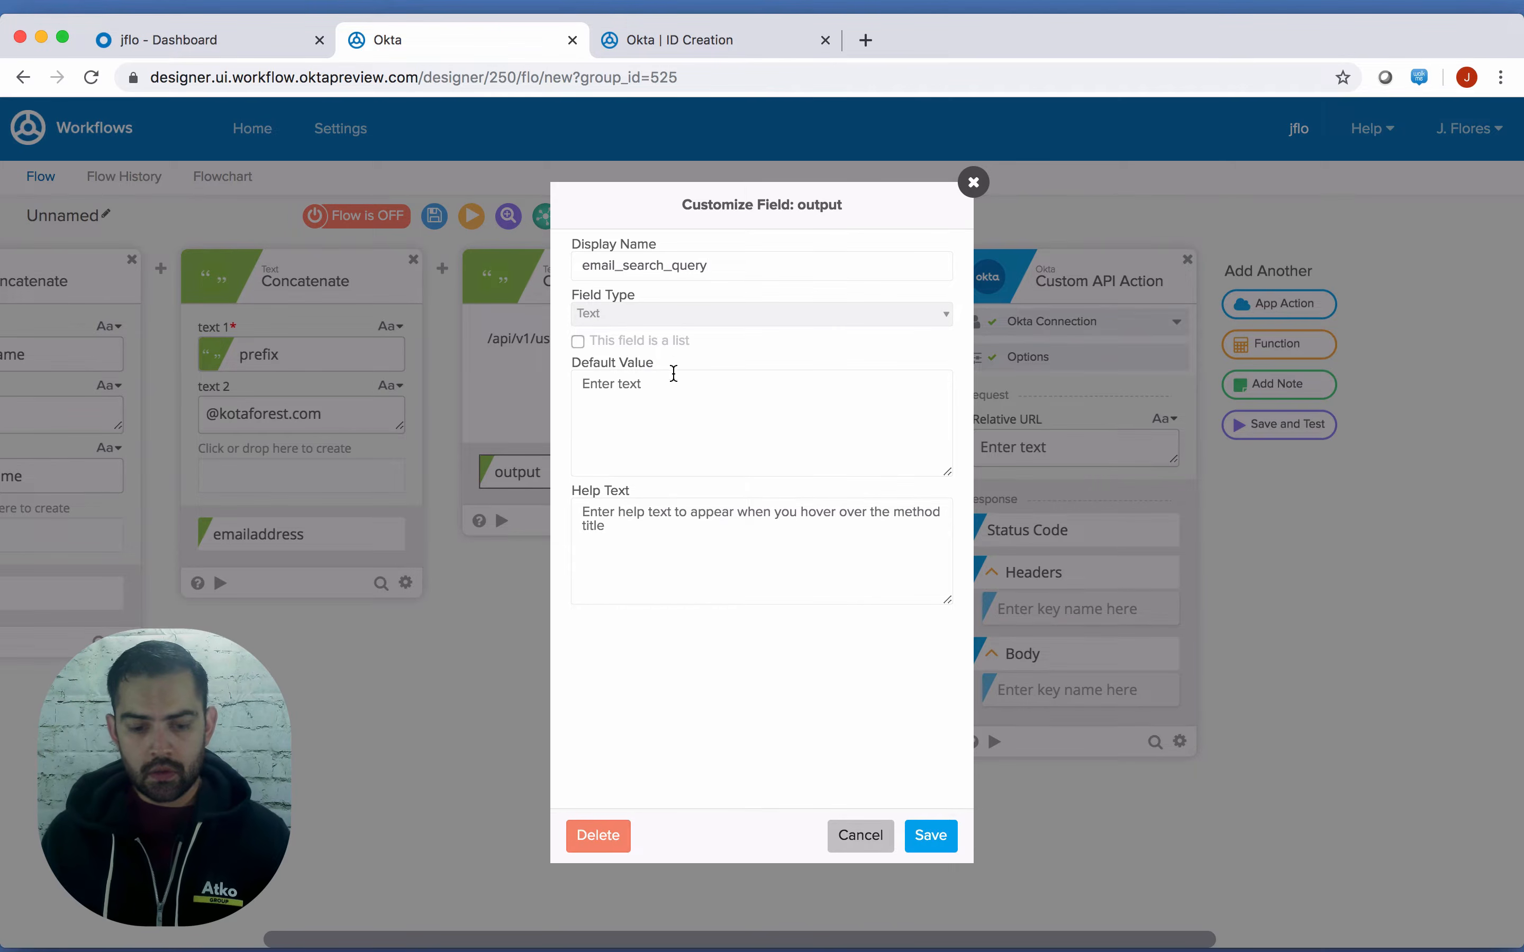
pyautogui.click(919, 836)
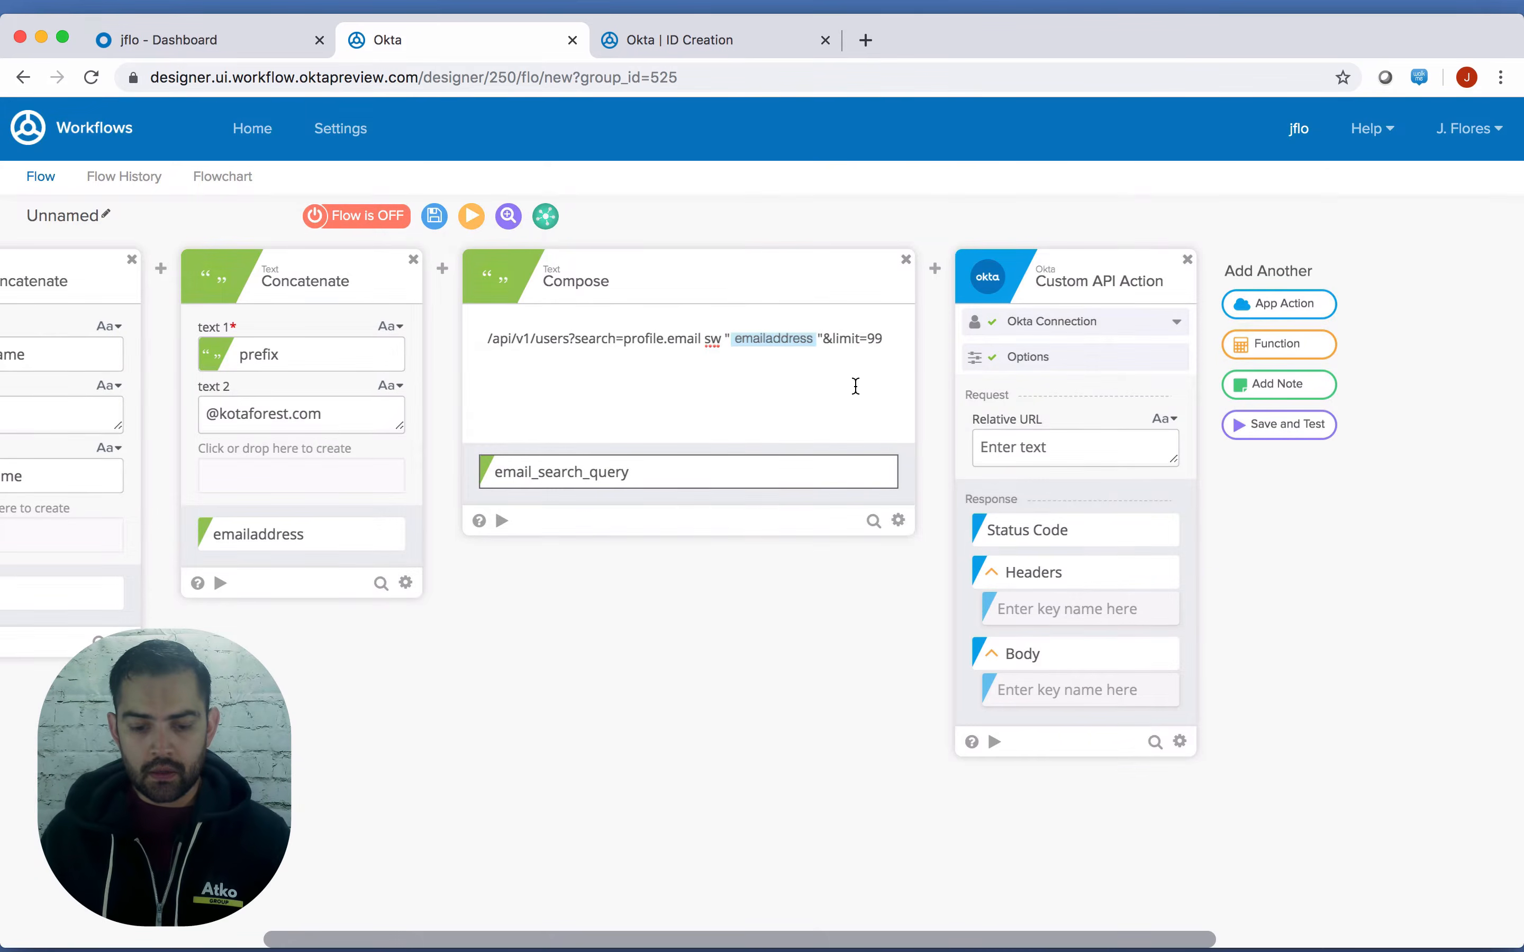
pyautogui.moveTo(853, 482); pyautogui.dragTo(1080, 453)
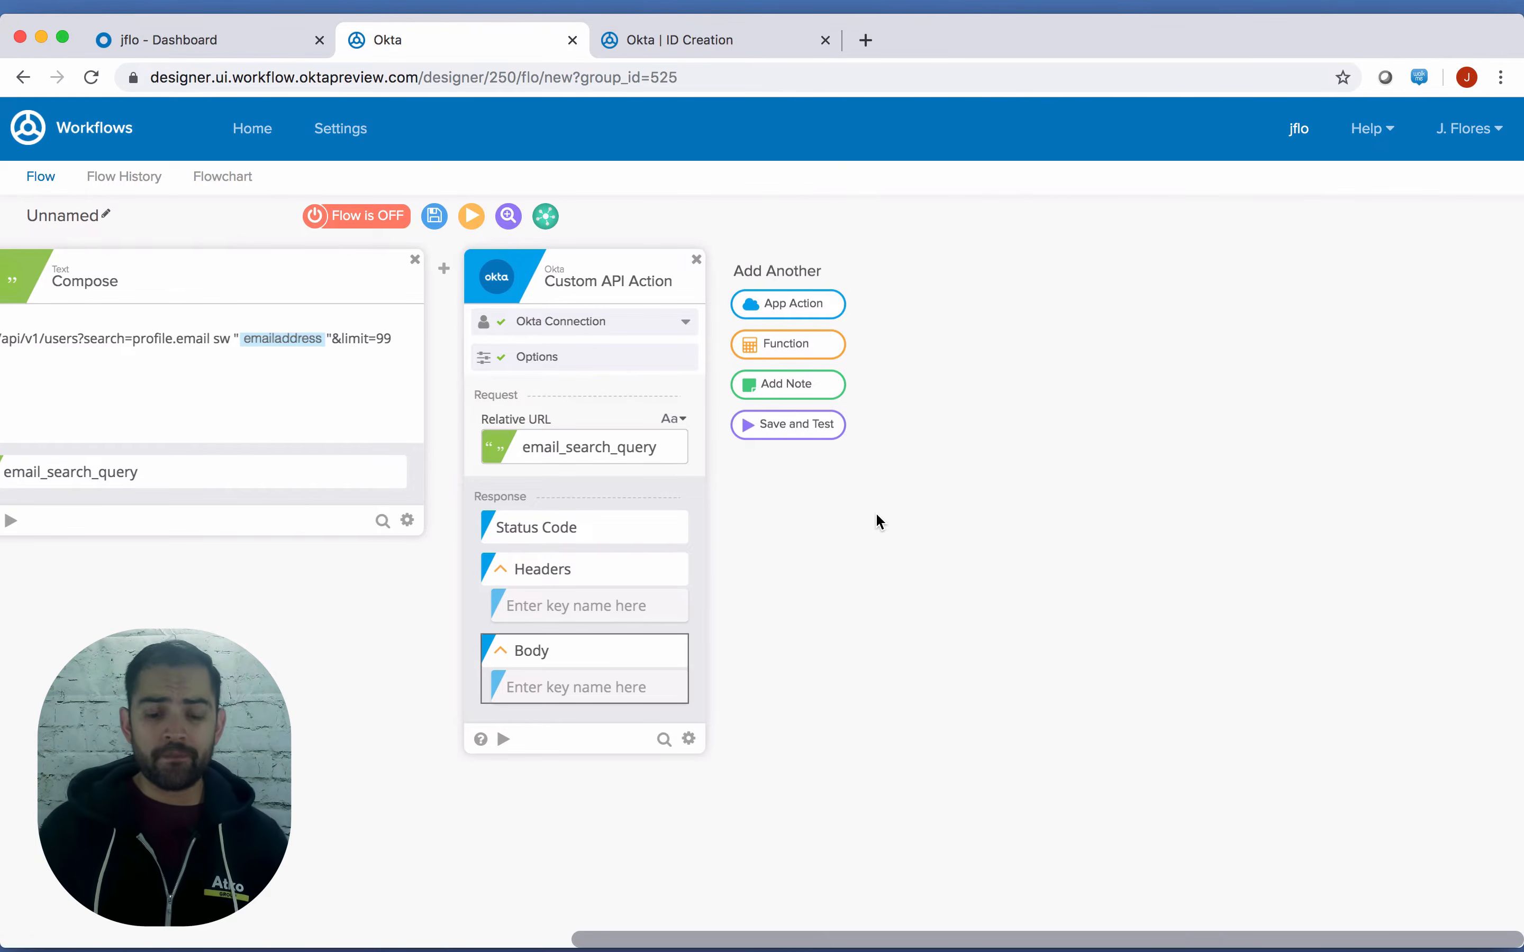
# Add an If/Else card after the Custom API Action with the condition that the response Body is empty
pyautogui.click(795, 345)
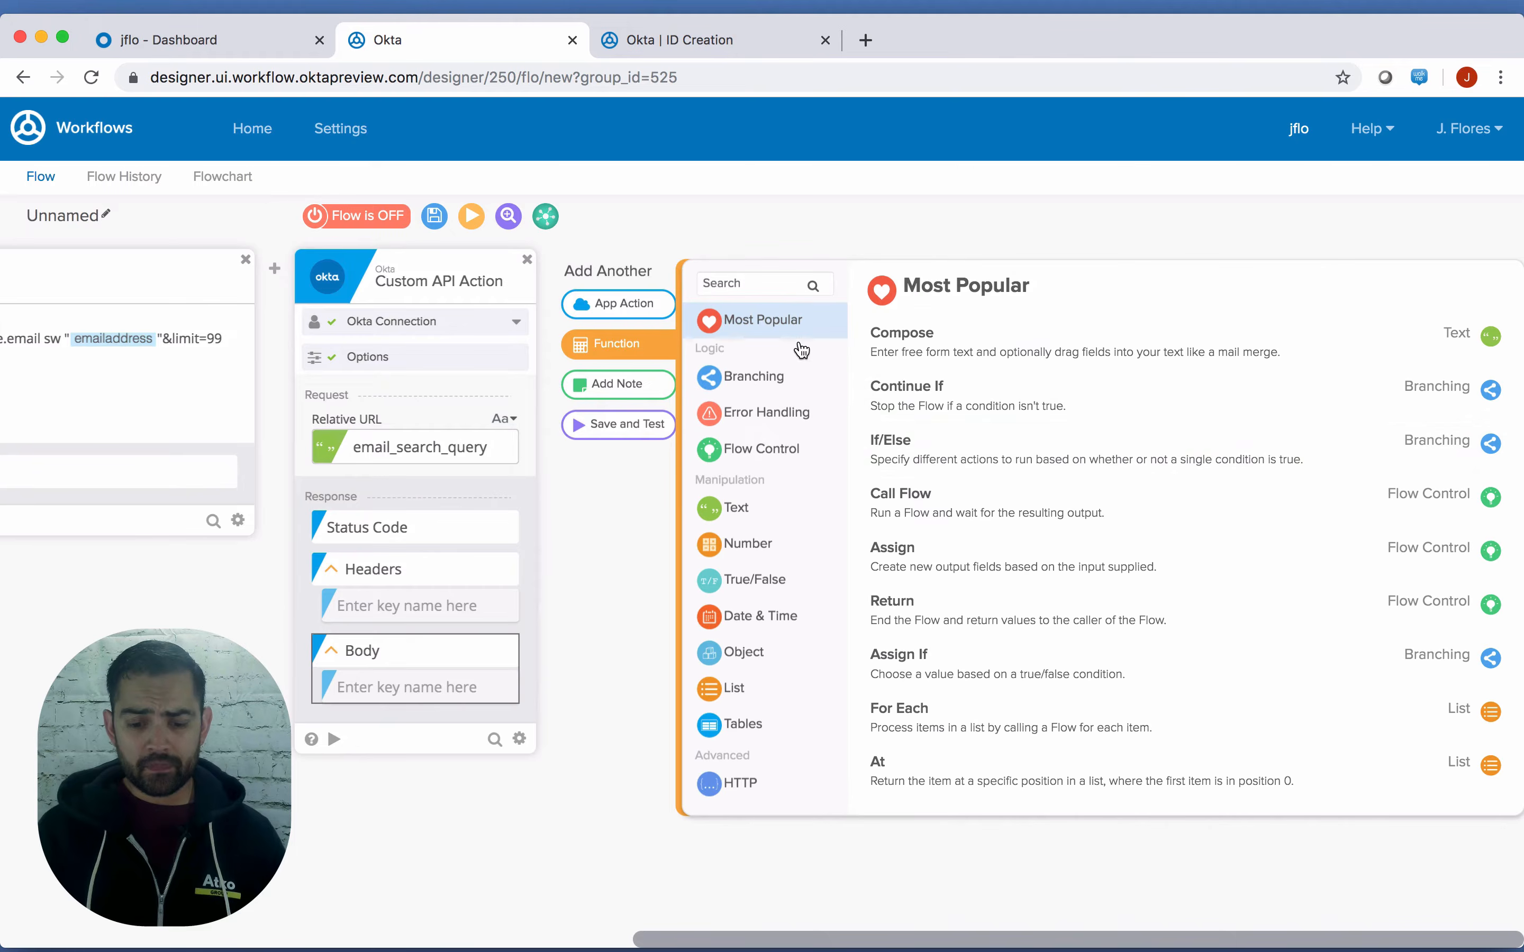
pyautogui.click(901, 443)
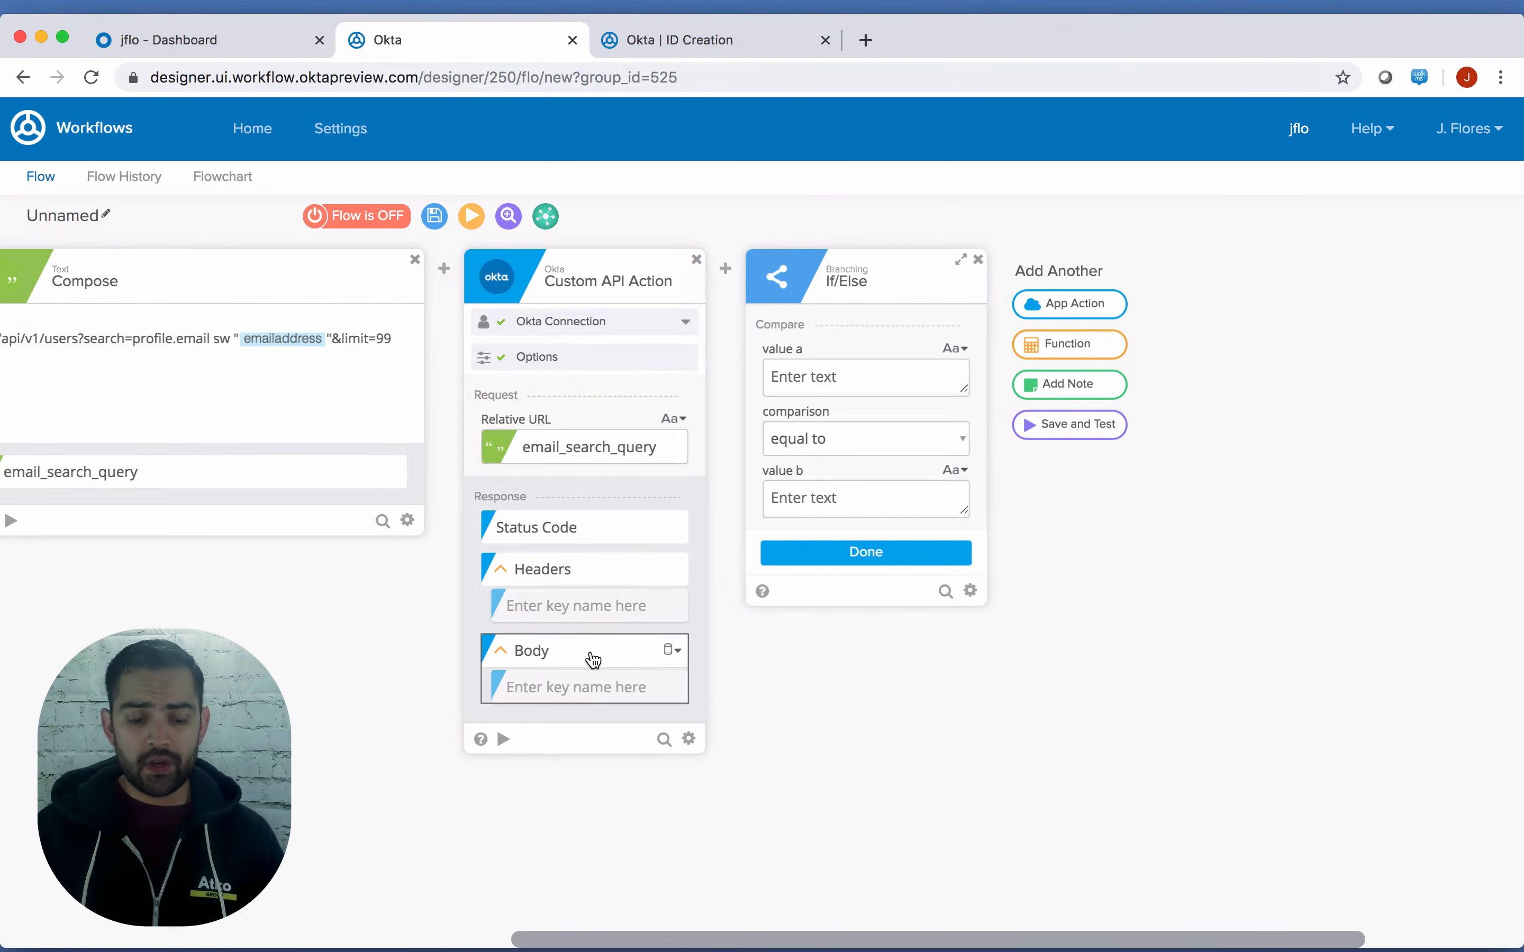
pyautogui.moveTo(608, 656); pyautogui.dragTo(867, 384)
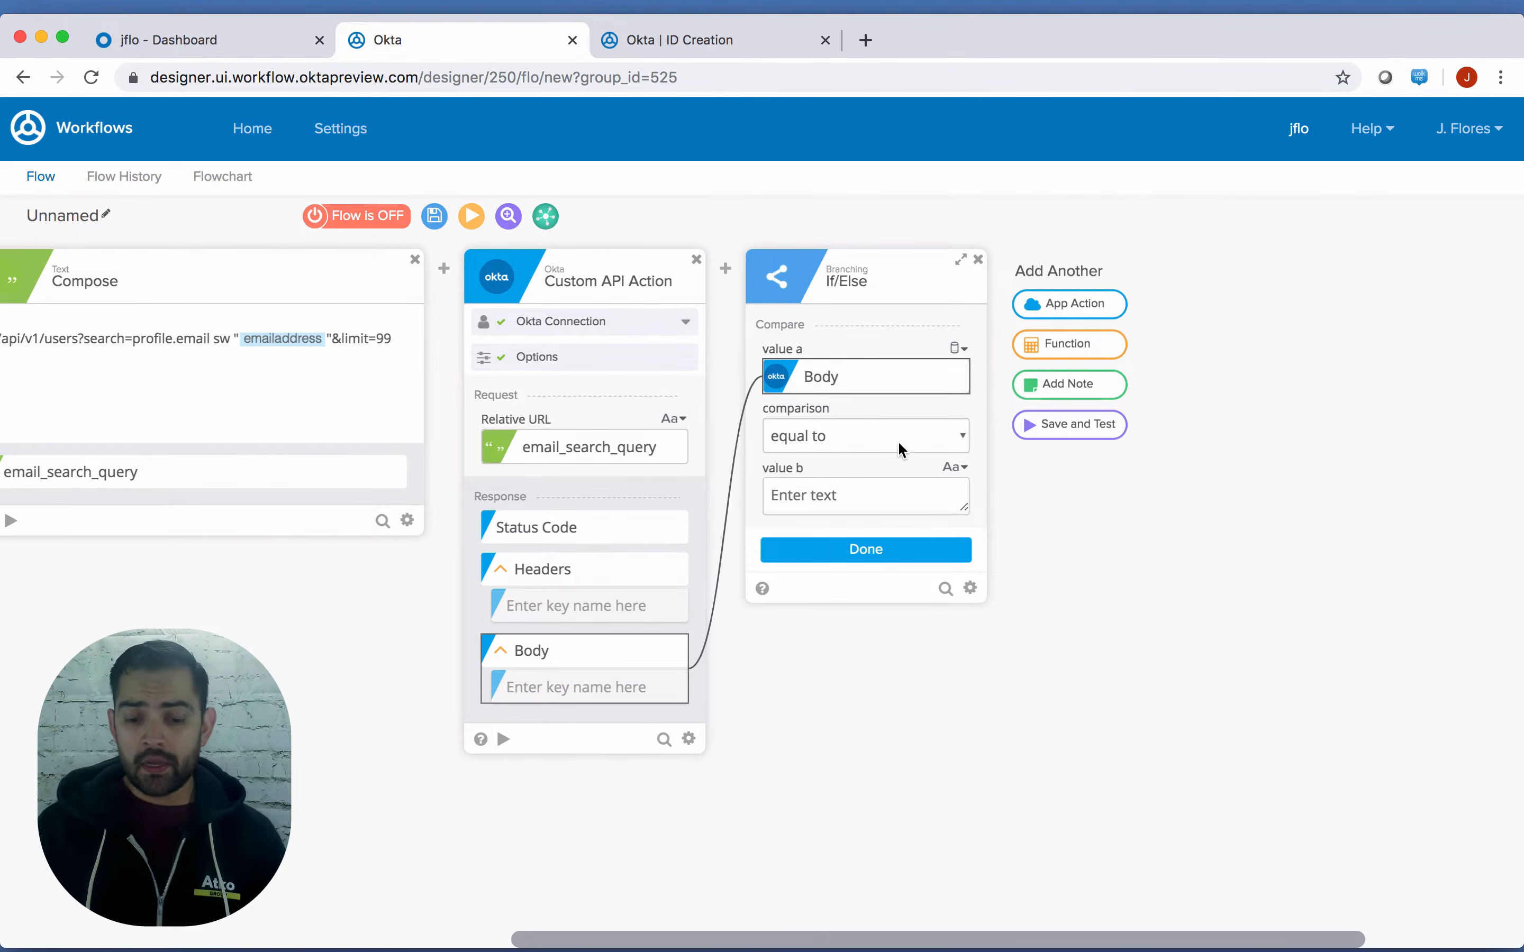
pyautogui.click(835, 440)
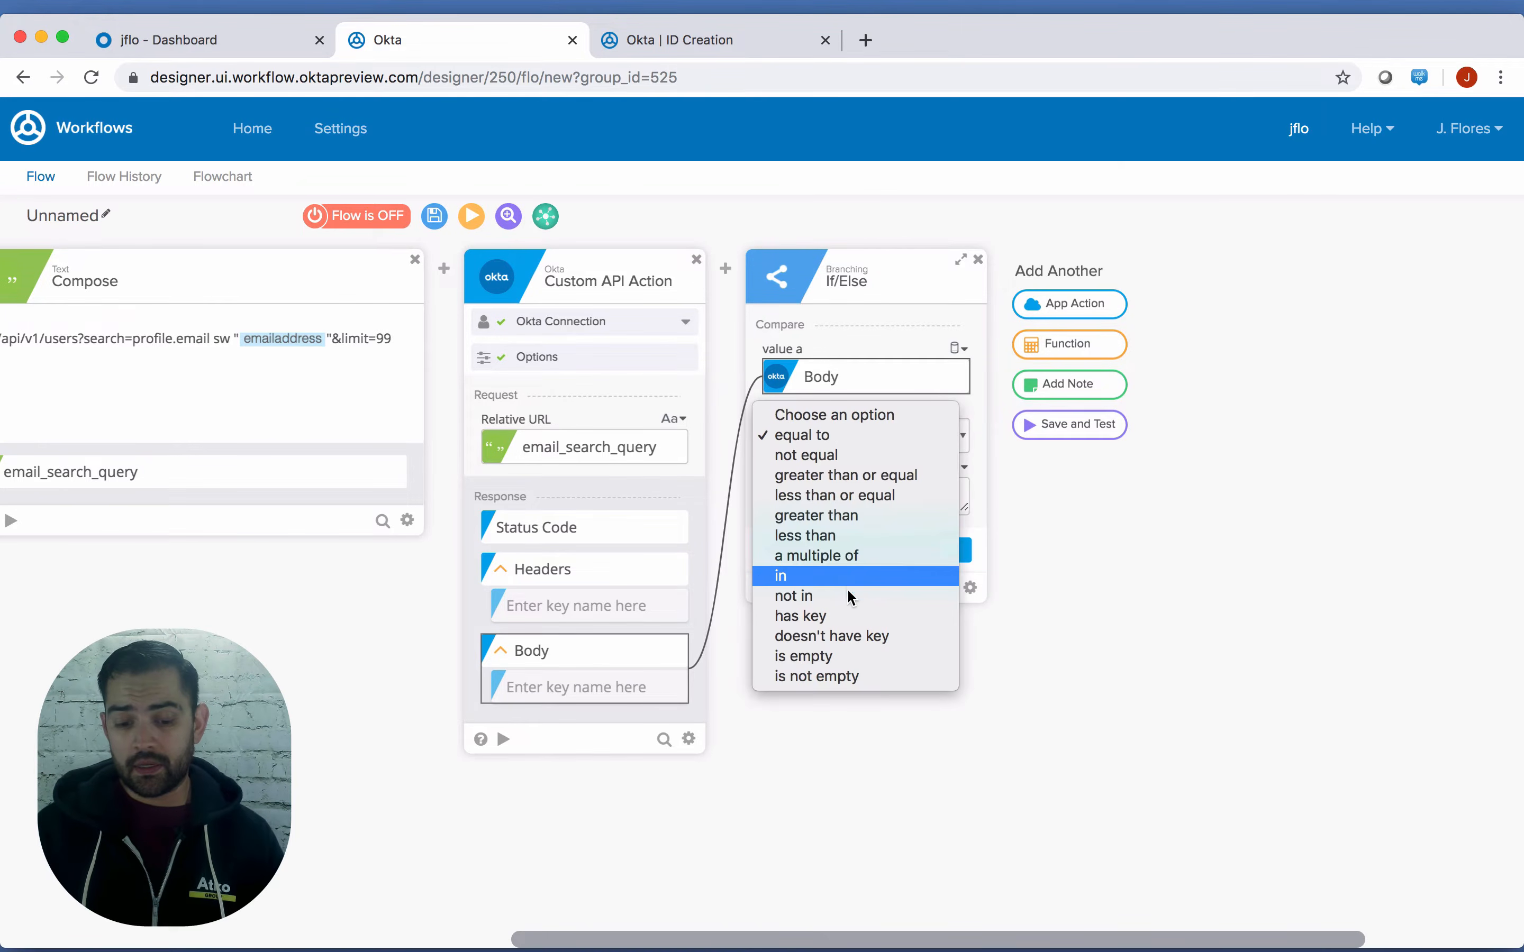
pyautogui.click(851, 659)
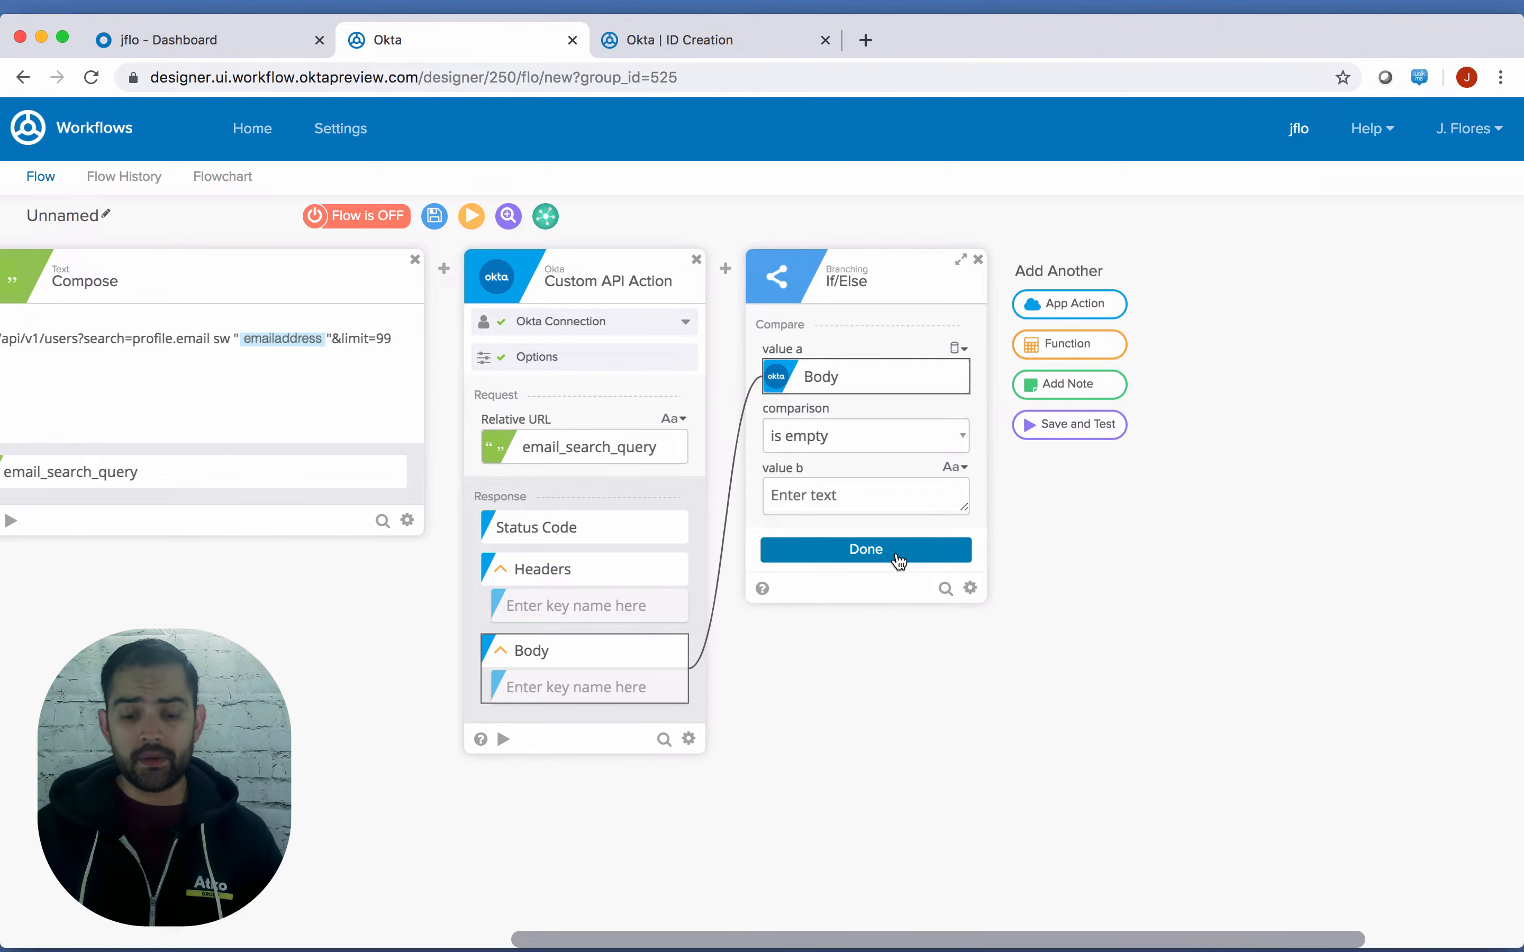
pyautogui.click(898, 560)
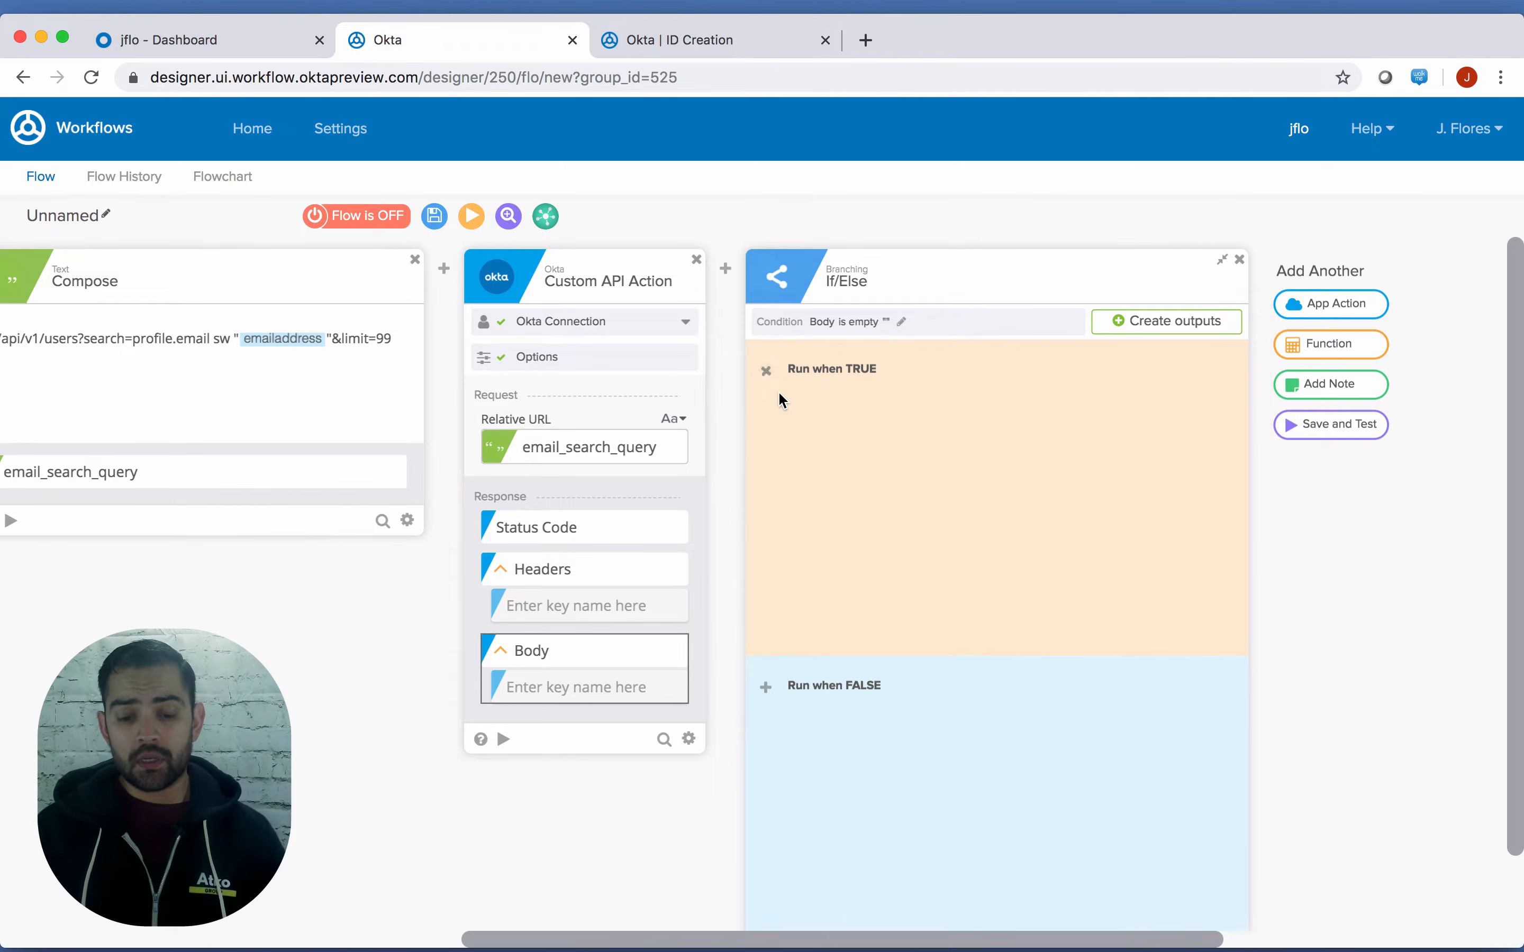
# Add a Compose text function inside the Run when TRUE branch of the If/Else card
pyautogui.moveTo(771, 390)
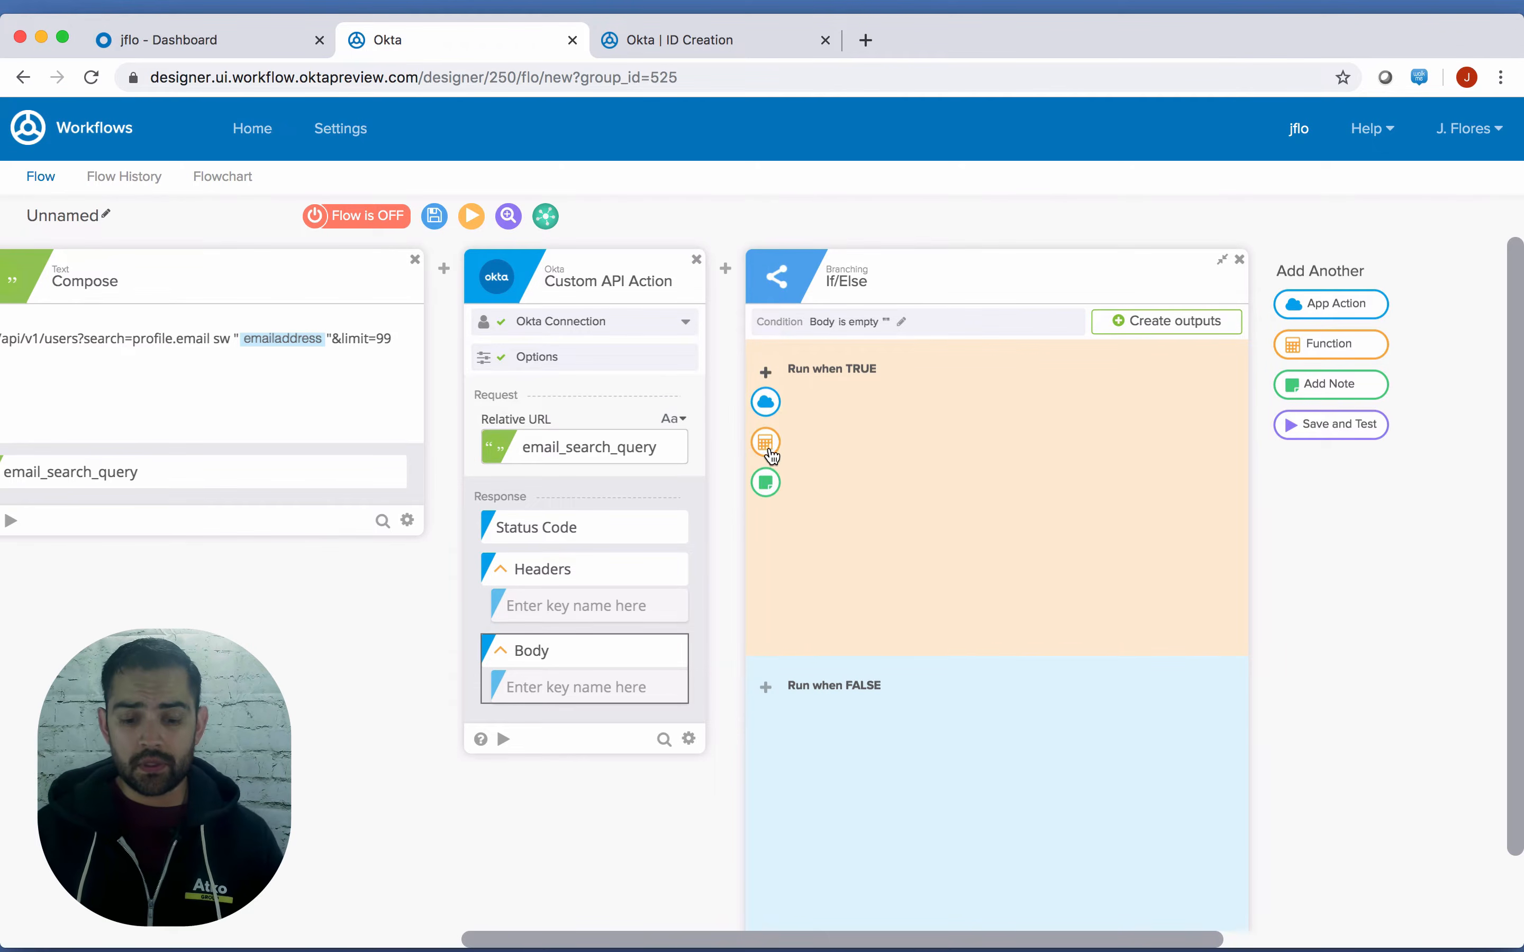
pyautogui.click(768, 447)
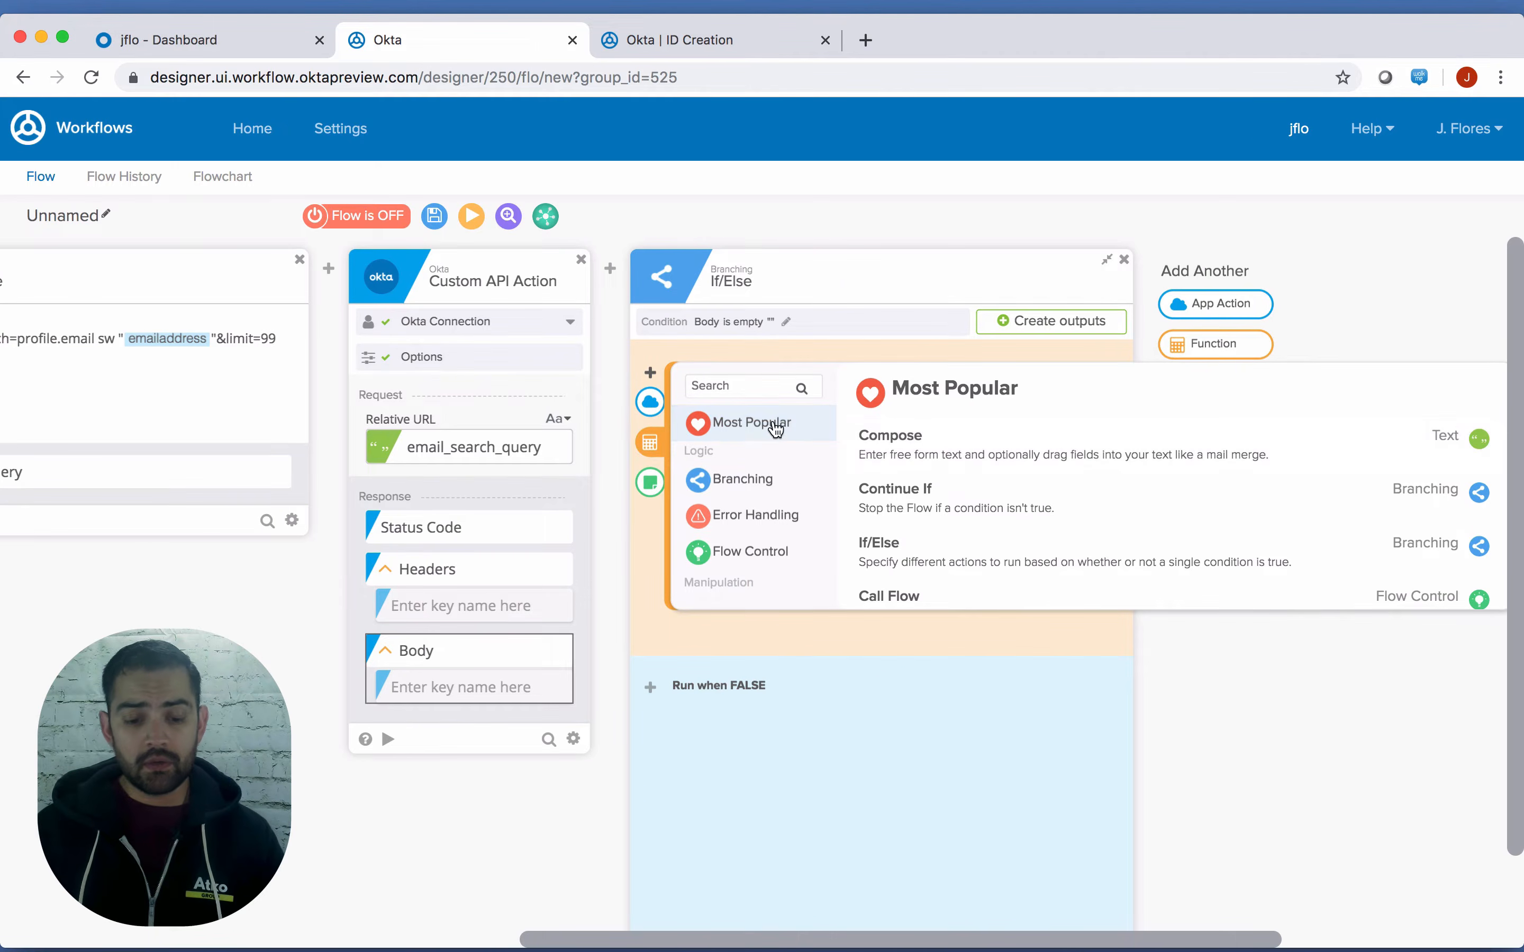
pyautogui.click(931, 444)
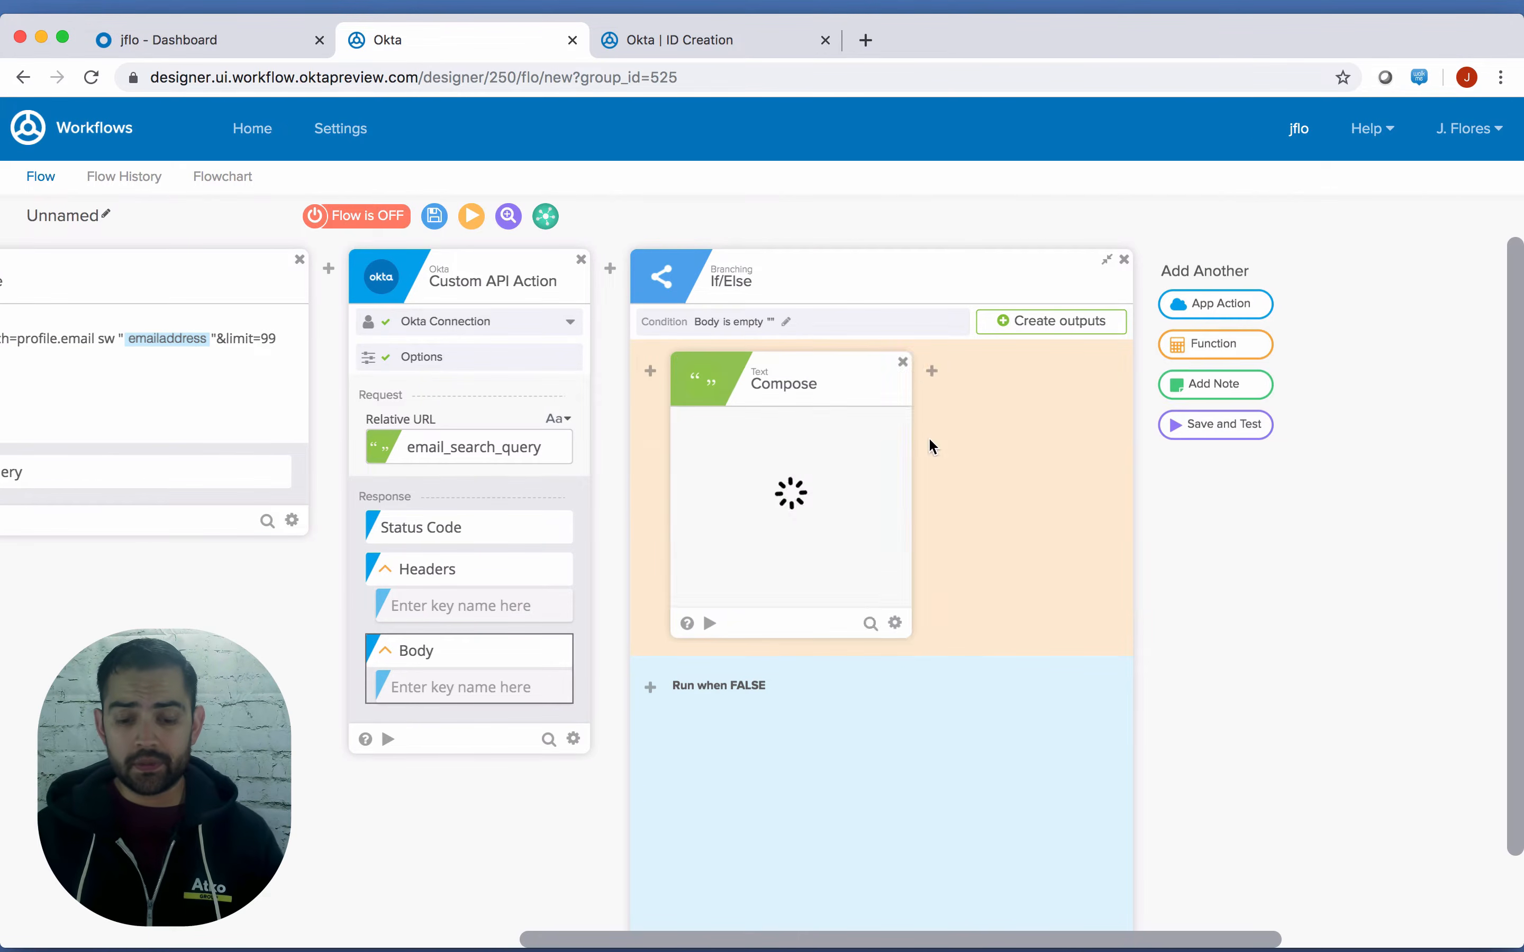
# Fill the new Compose card with { "commands": [ { "type": "com.okta.appUser.profile.update", "value": { "email": "" } } ]} from the TextEdit note
pyautogui.press('super+Tab')
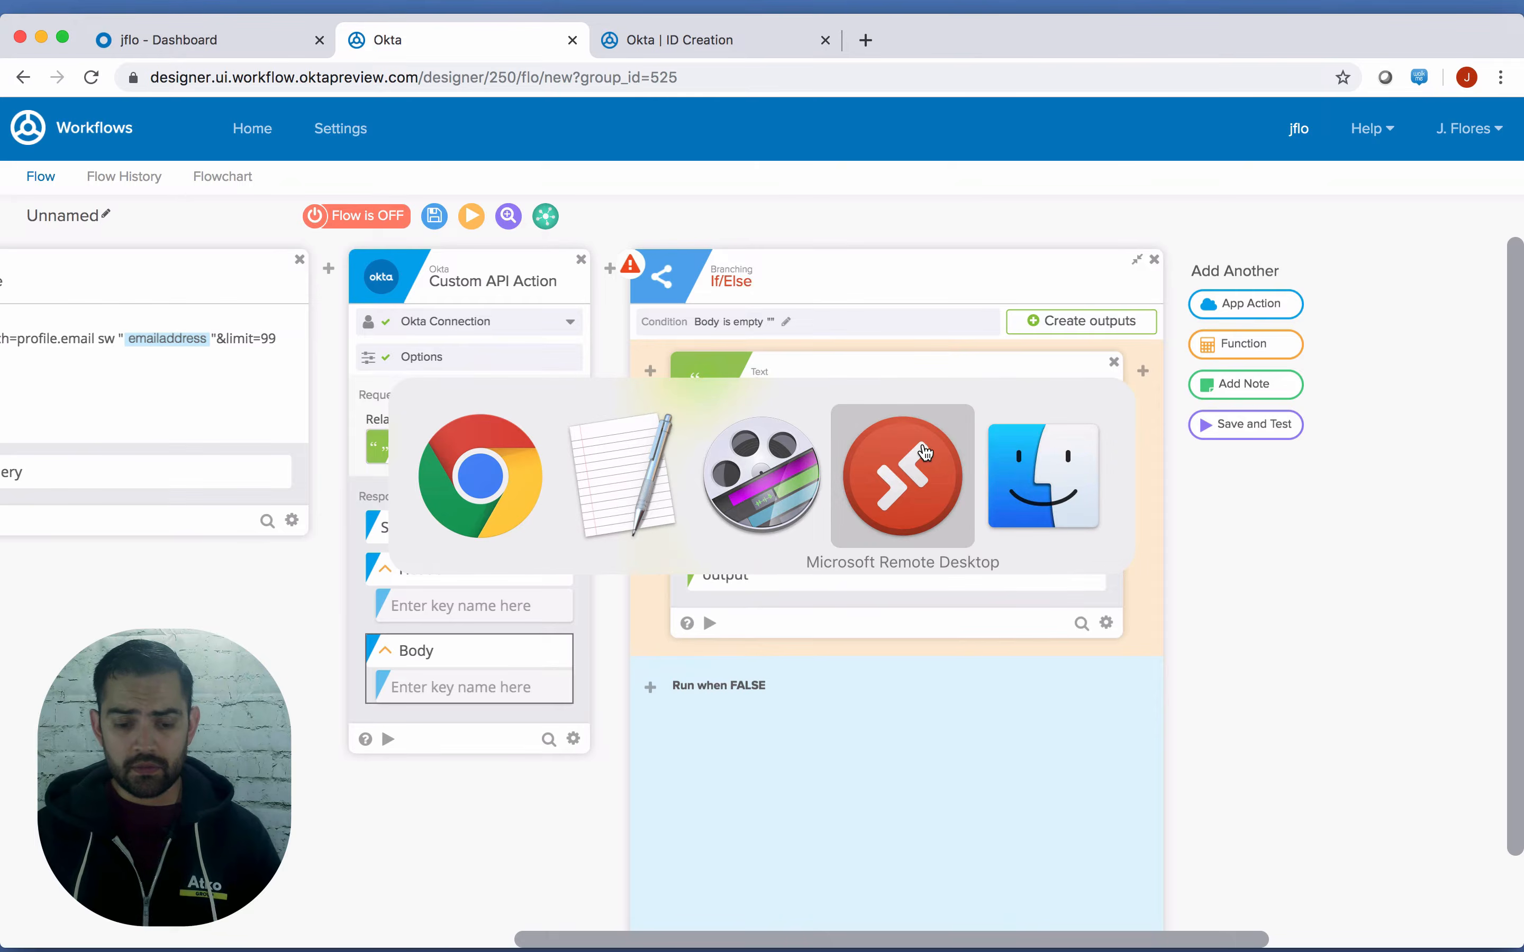
pyautogui.click(924, 450)
pyautogui.press('super+Tab')
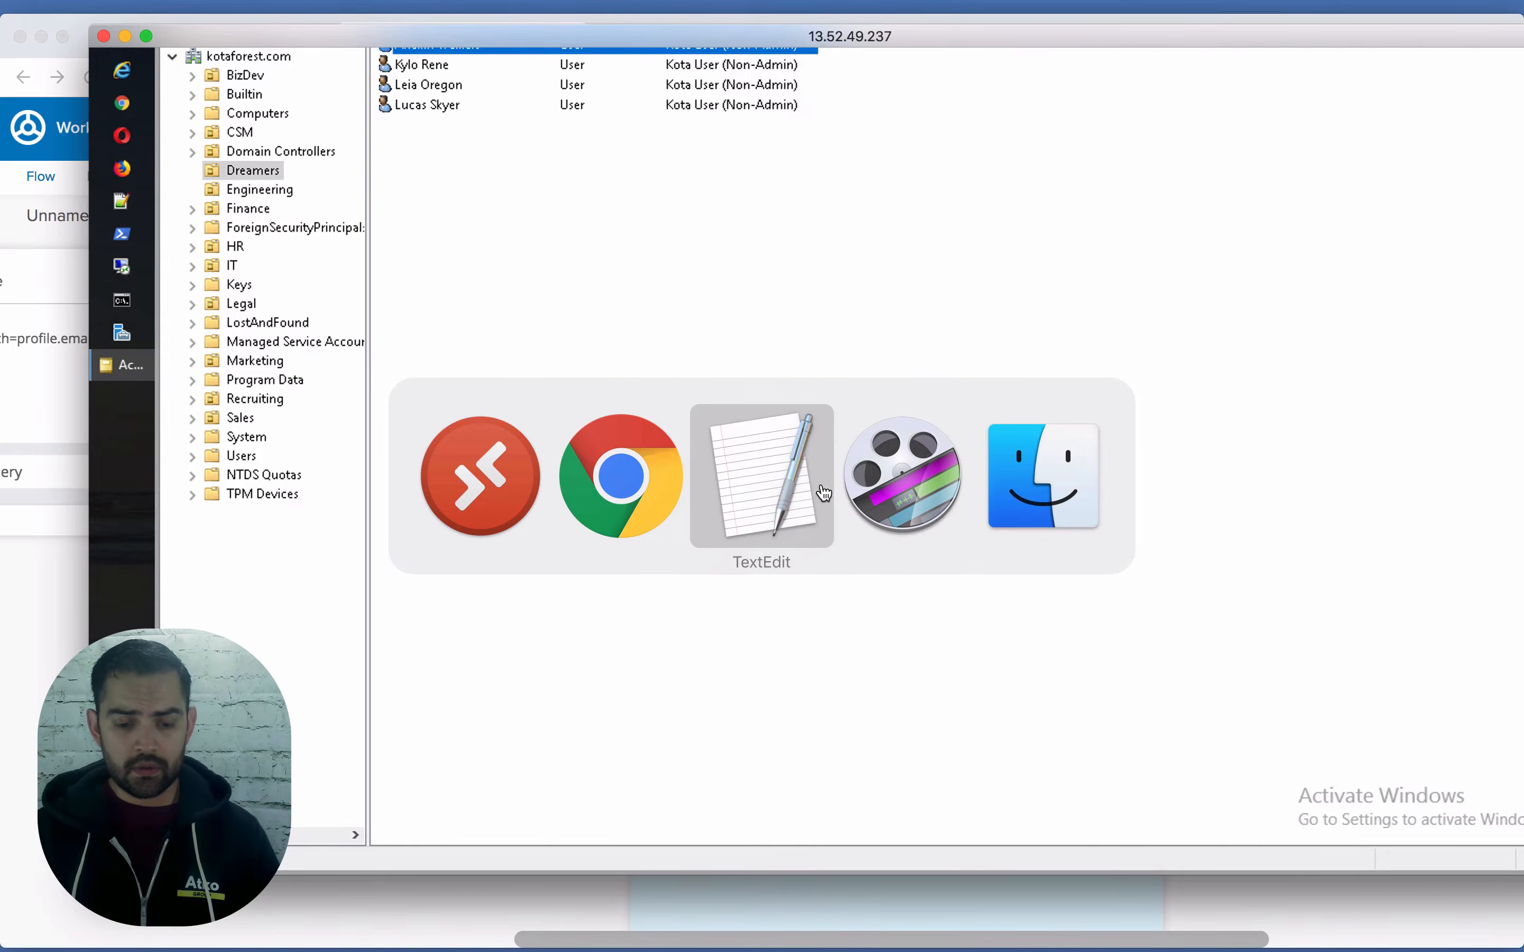
pyautogui.click(774, 482)
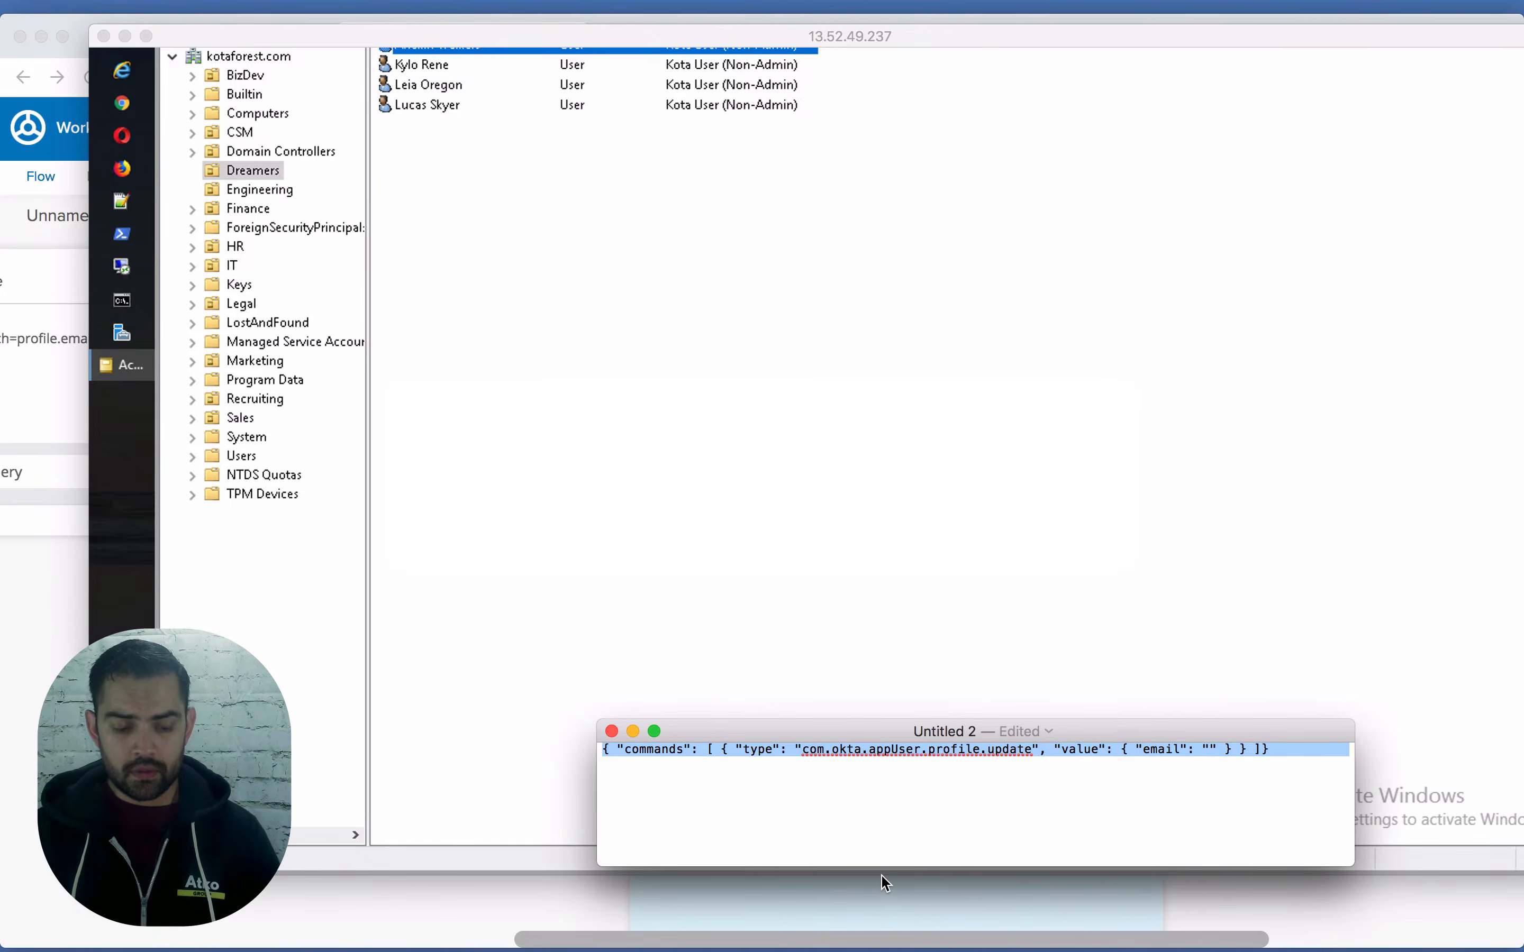
pyautogui.click(43, 668)
pyautogui.click(719, 423)
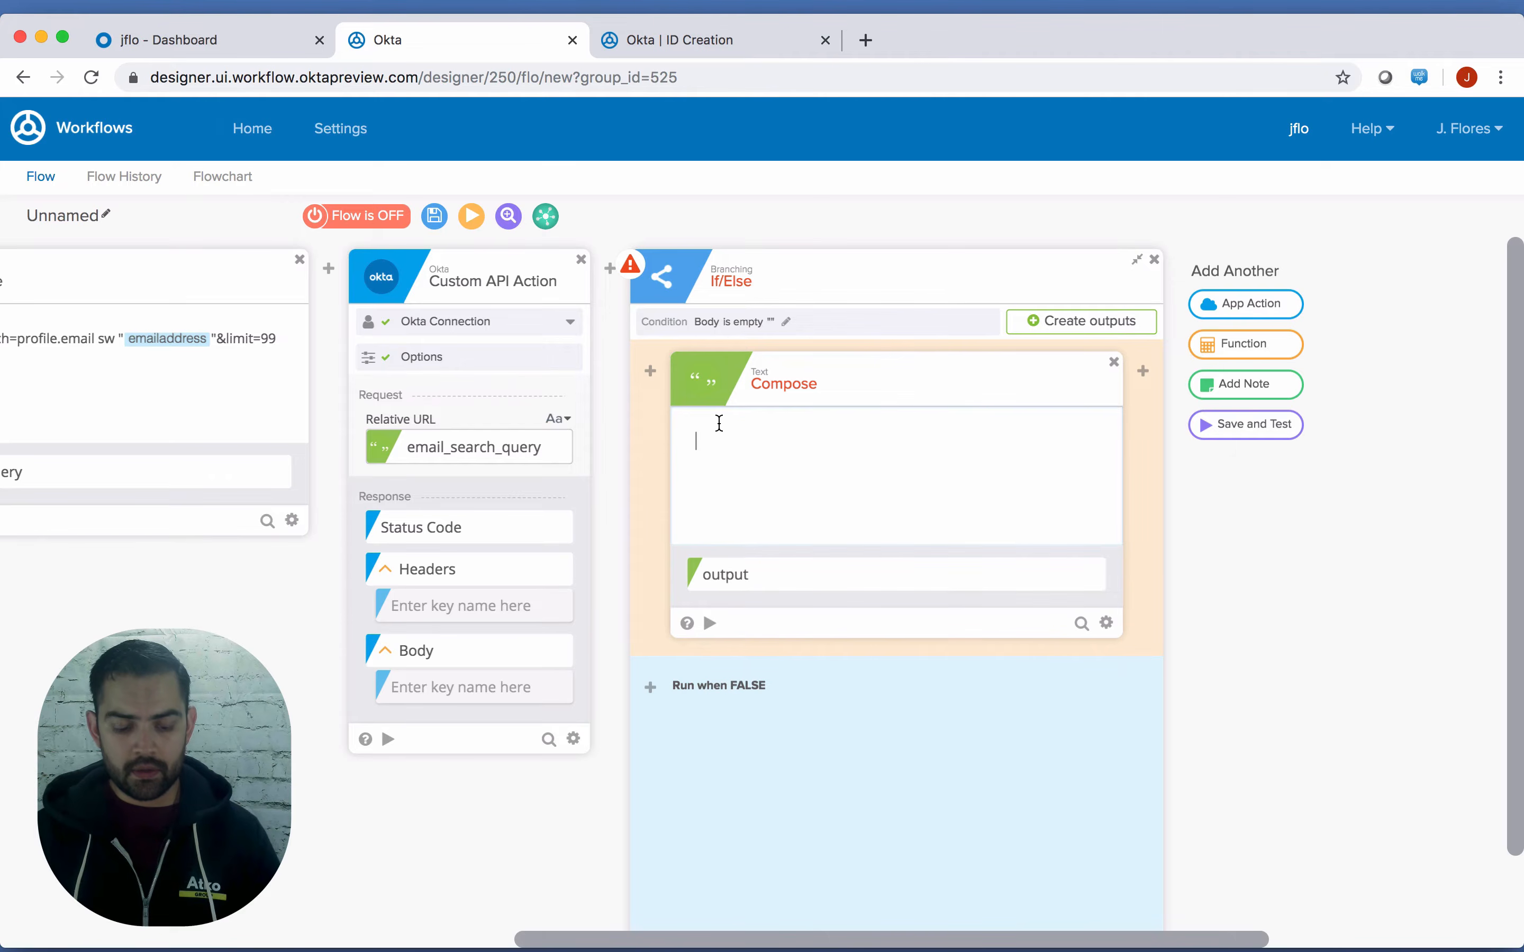
pyautogui.write('{ "commands": [ { "type": "com.okta.appUser.profile.update", "value": { "email": "" } } ]}')
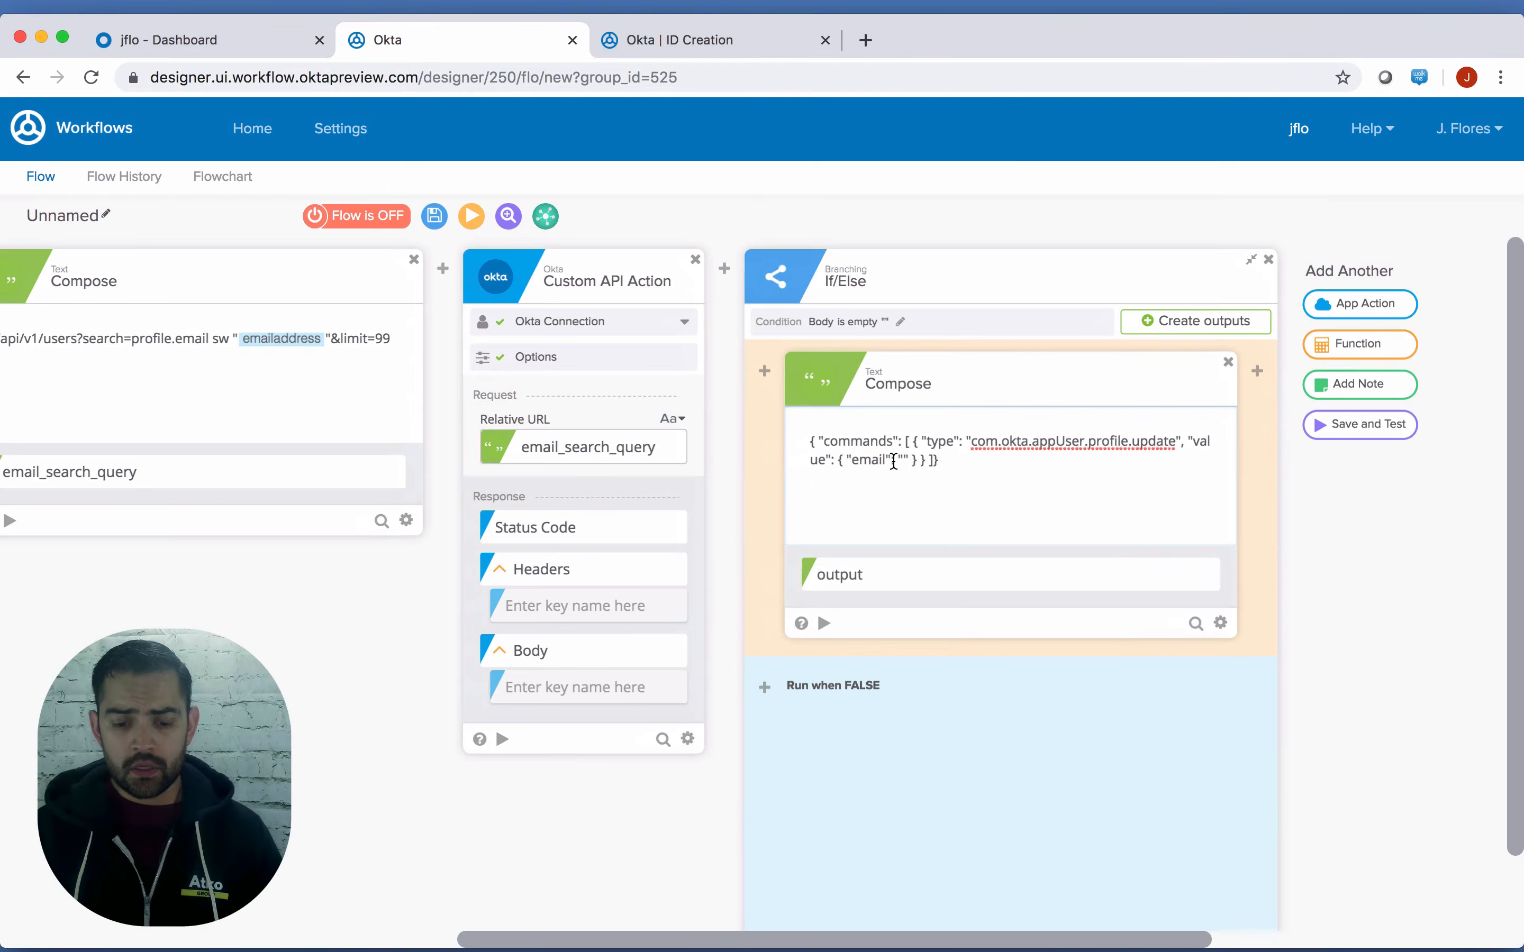
# Insert the emailaddress field as the email value in the TRUE branch's JSON and enclose it in a single pair of double quotes
pyautogui.hscroll(-10, 907, 510)
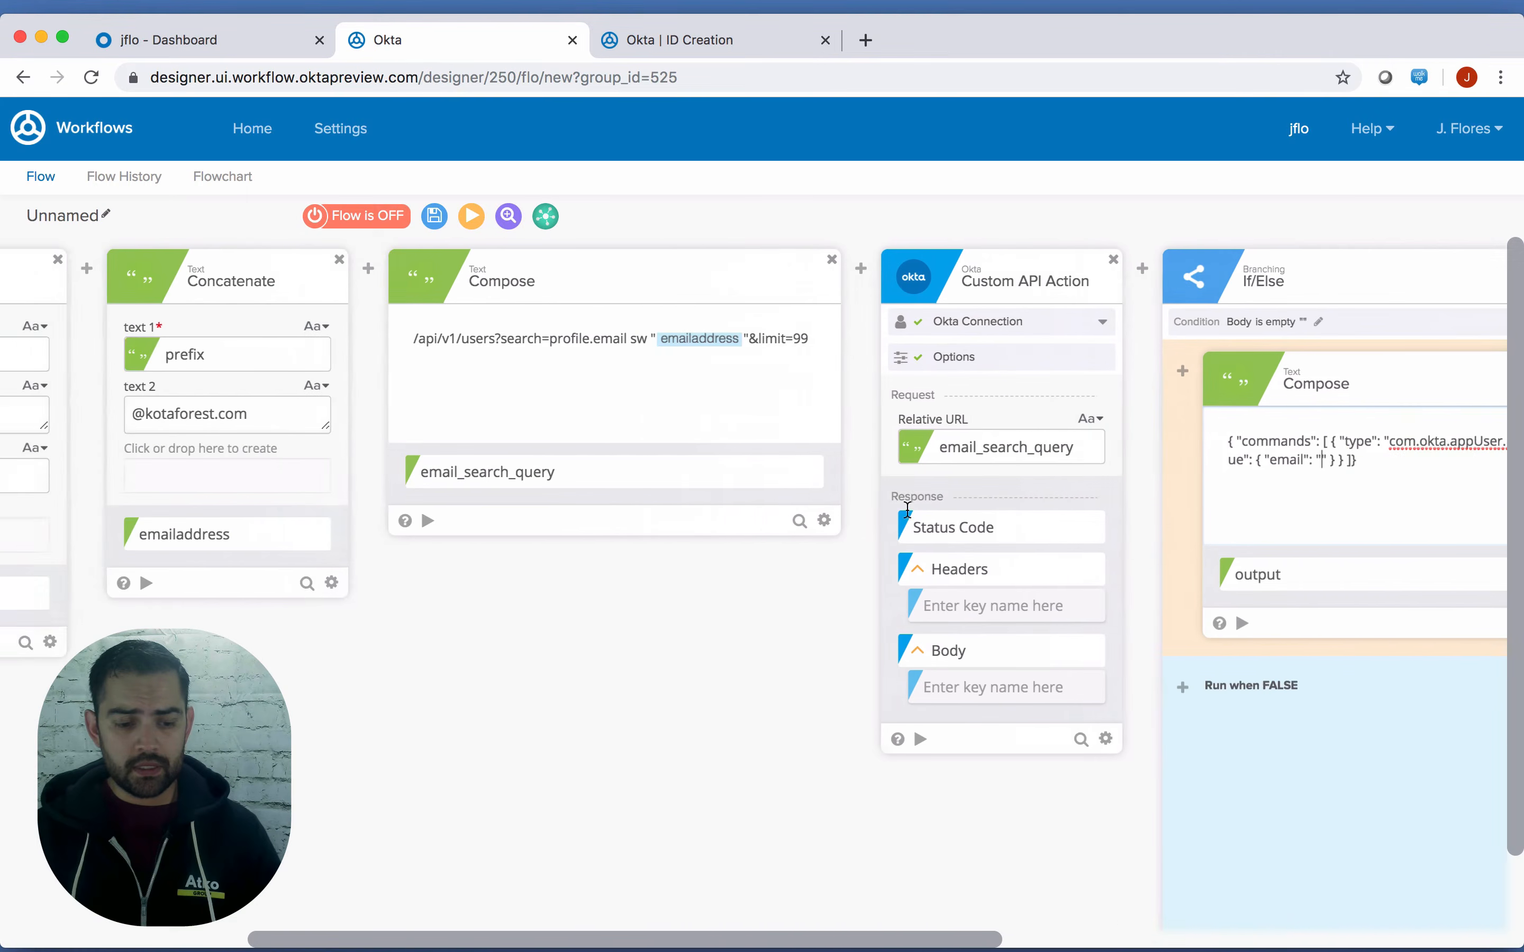
pyautogui.moveTo(476, 540); pyautogui.dragTo(1283, 456)
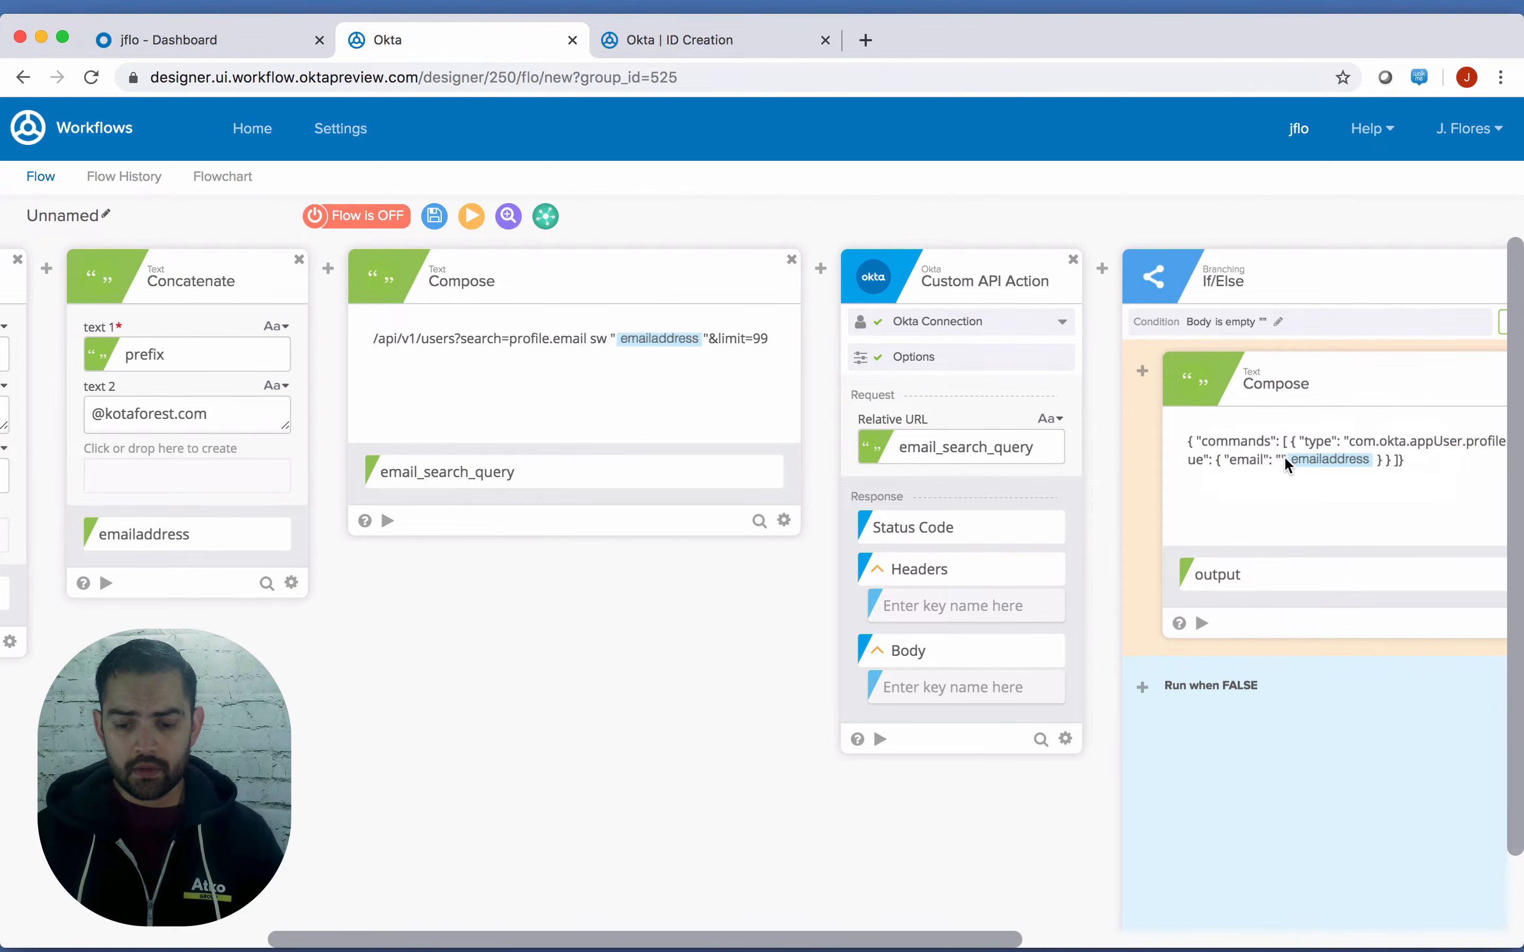
pyautogui.click(1374, 454)
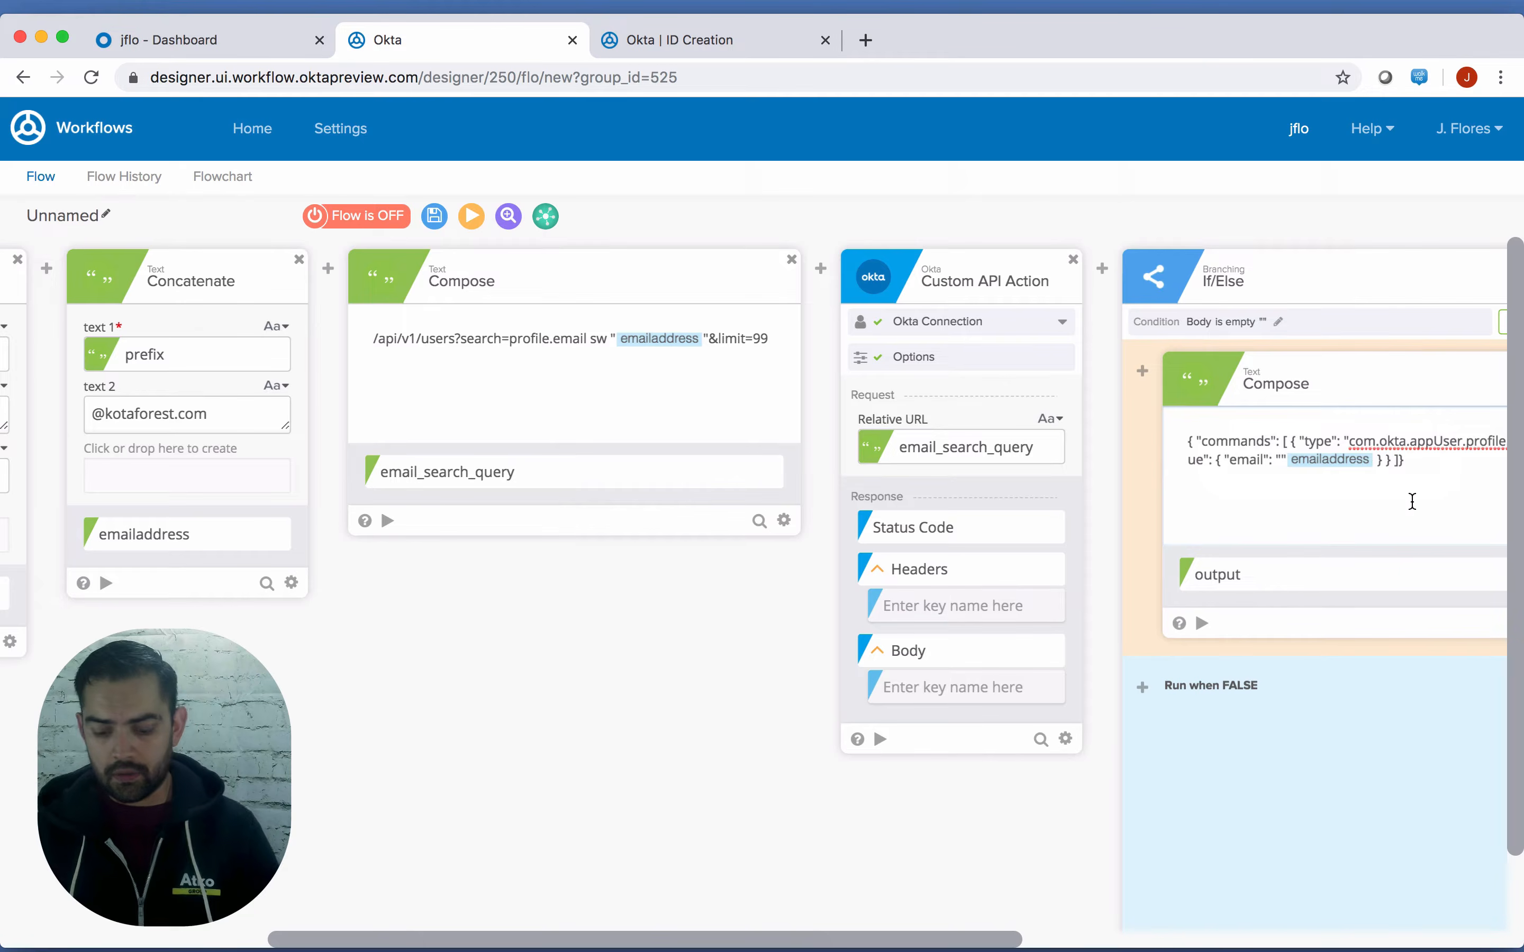
pyautogui.write('"')
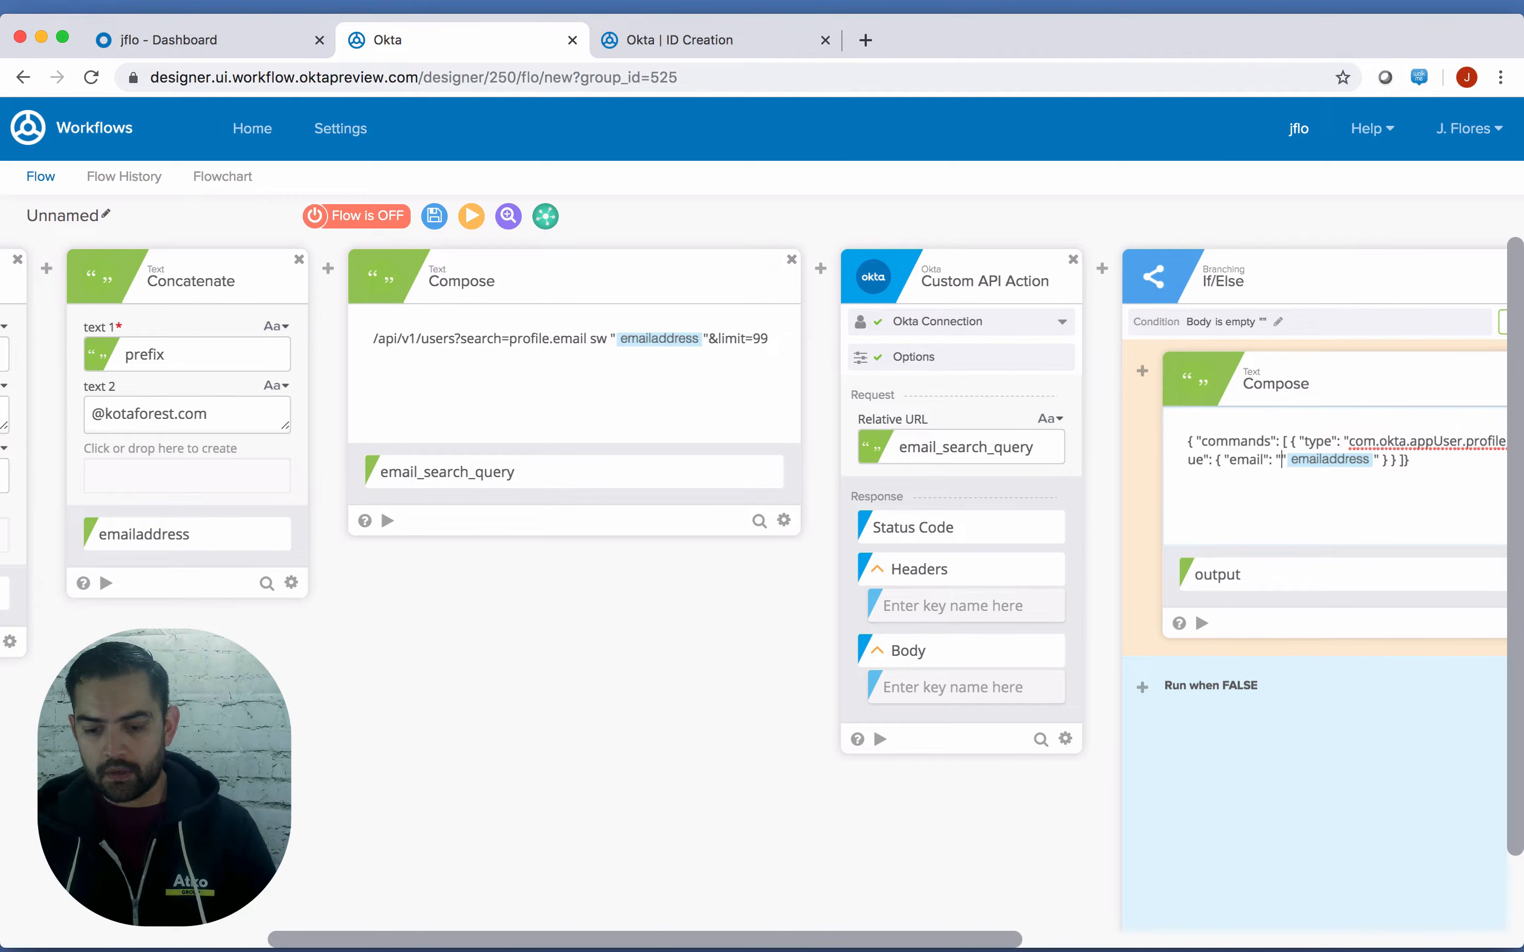
pyautogui.press('Left')
pyautogui.press('BackSpace')
# Rename the output of the TRUE branch's Compose card to import_inlinehook_repsonse
pyautogui.hscroll(5, 1474, 503)
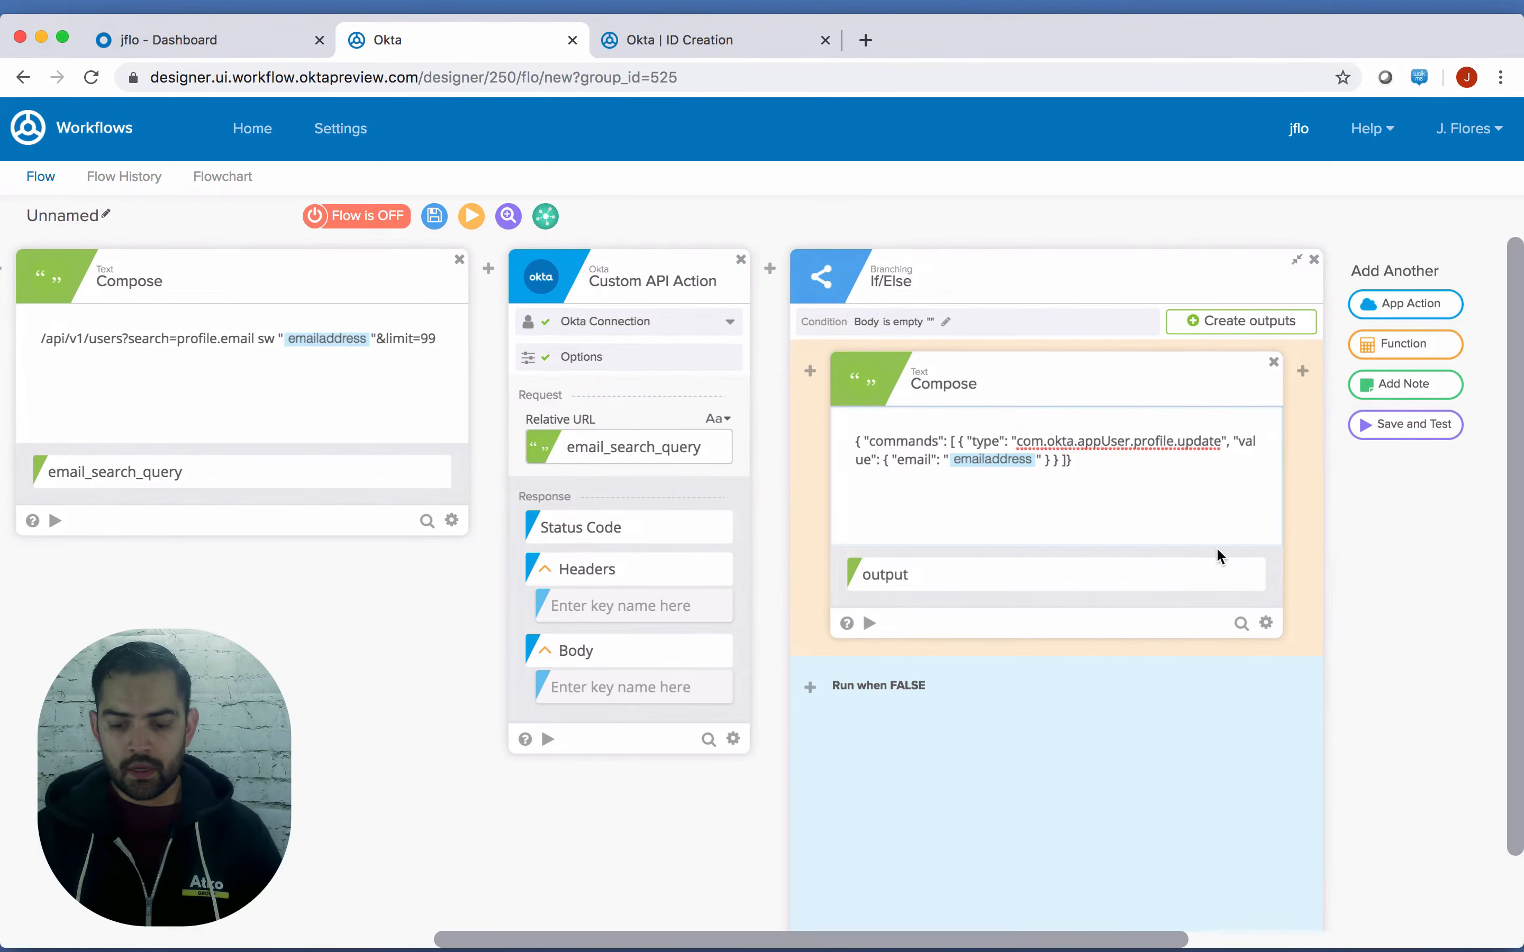
pyautogui.click(1243, 575)
pyautogui.click(1243, 632)
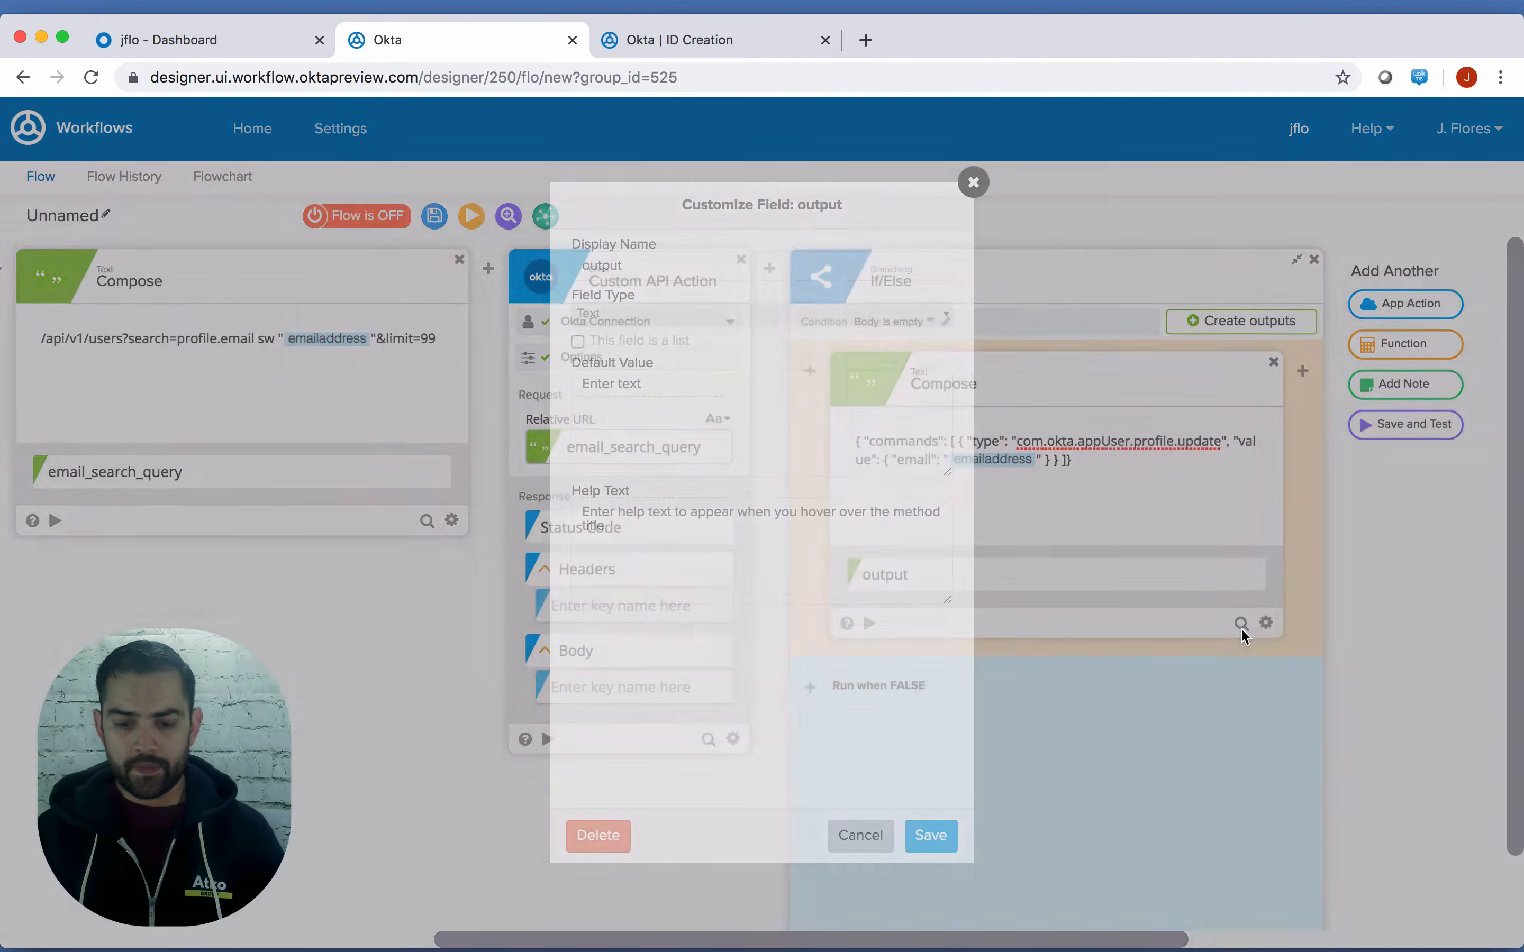
pyautogui.doubleClick(631, 270)
pyautogui.write('import_inlinehook_repsonse')
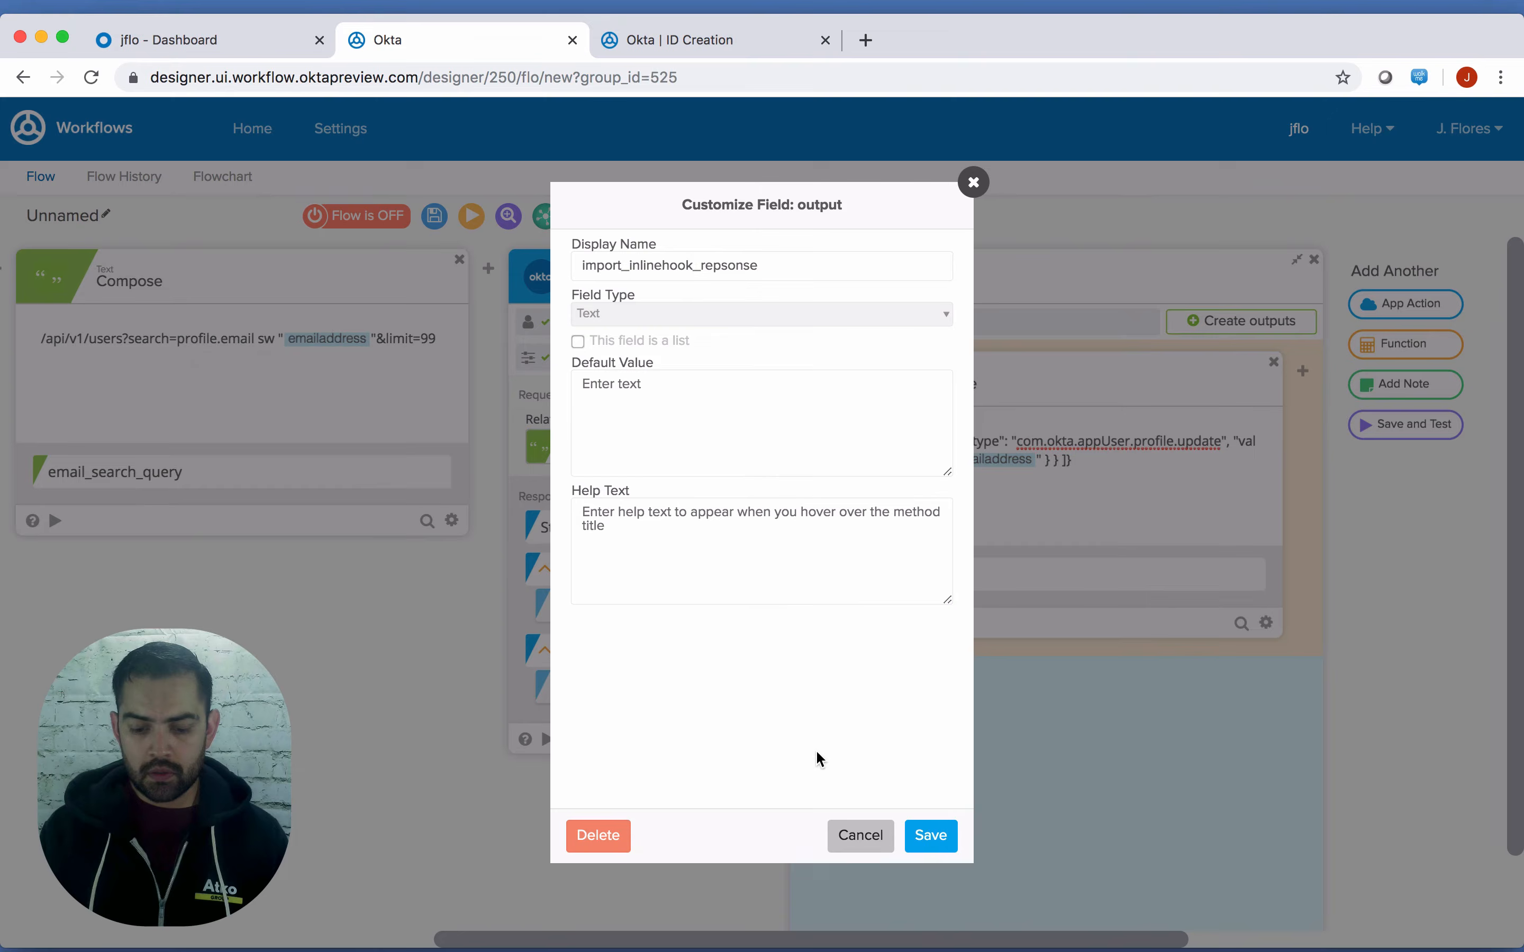
pyautogui.click(926, 843)
# Add a Return Raw flow control function after the Compose card in the Run when TRUE branch
pyautogui.moveTo(1301, 377)
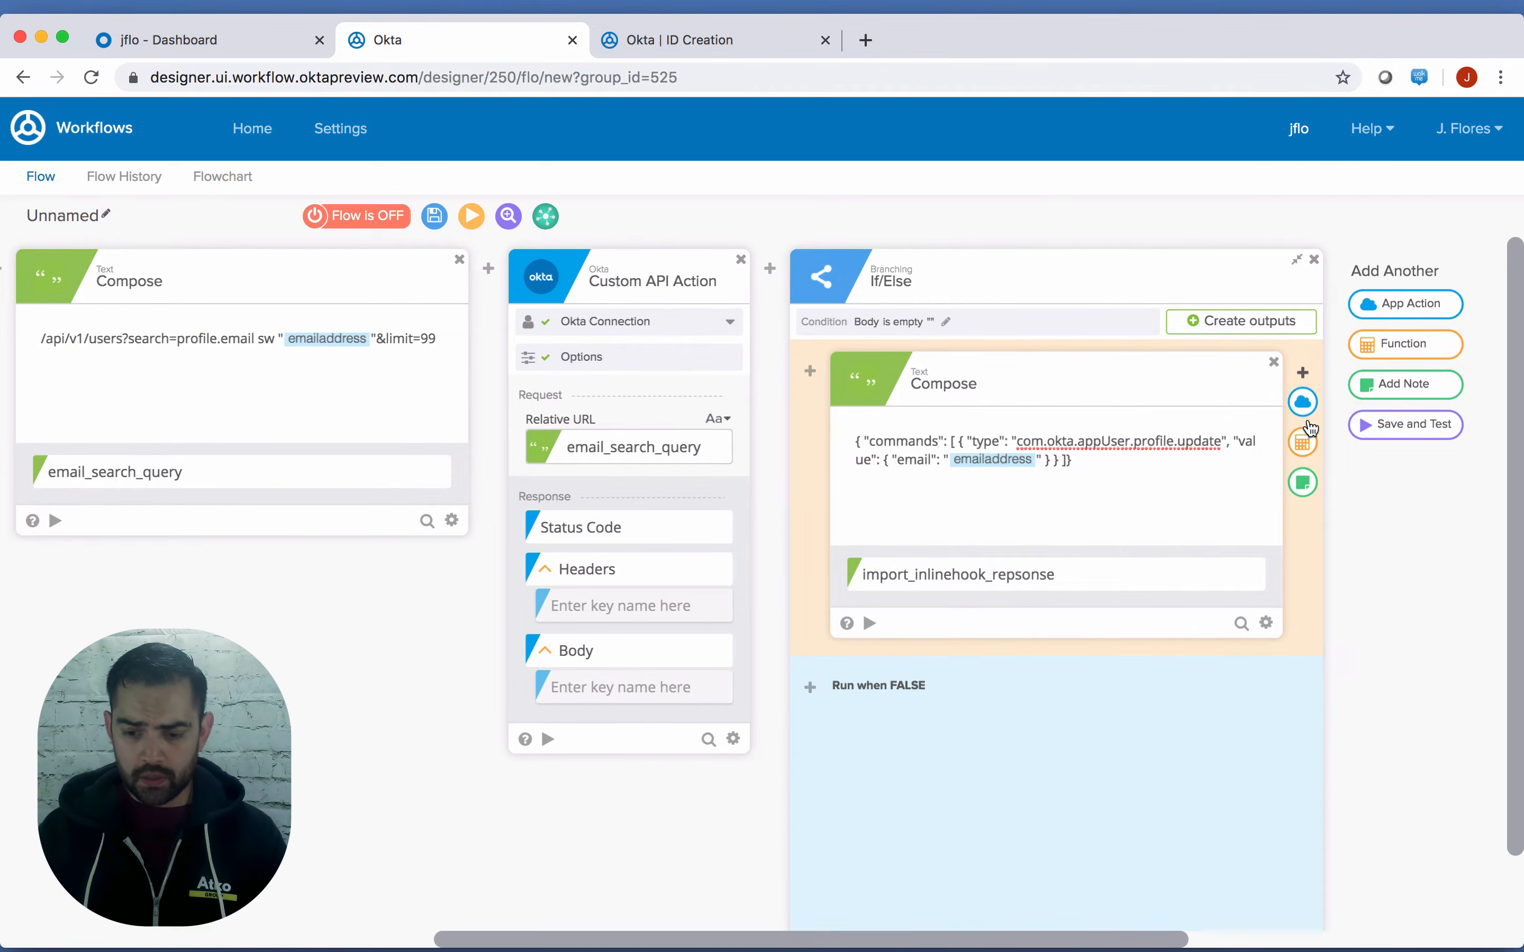
pyautogui.click(1306, 441)
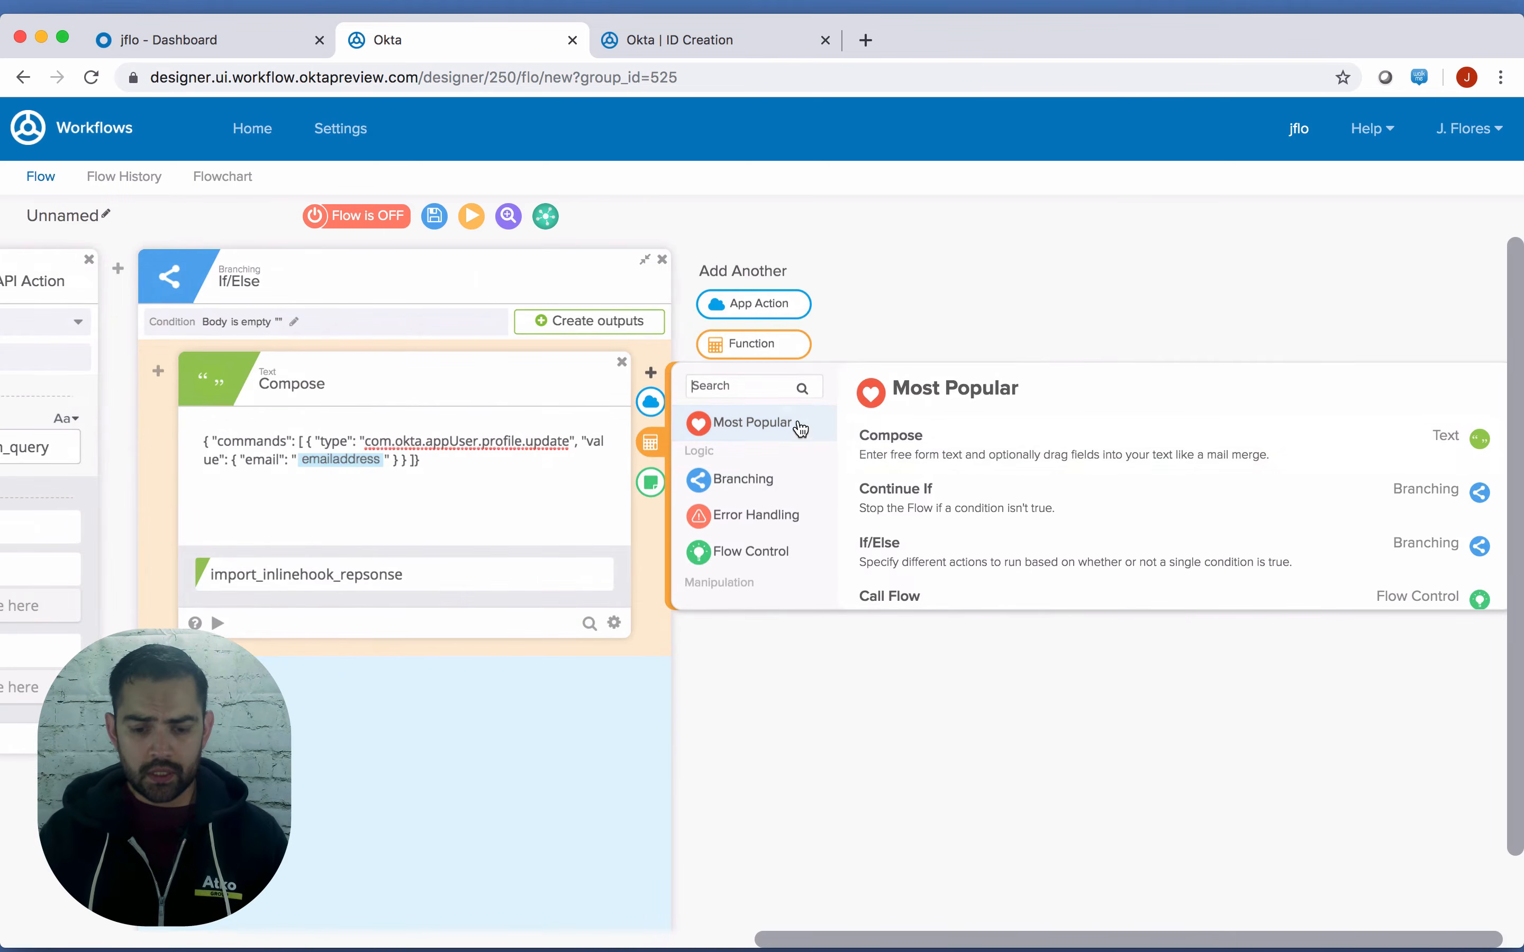
pyautogui.click(759, 552)
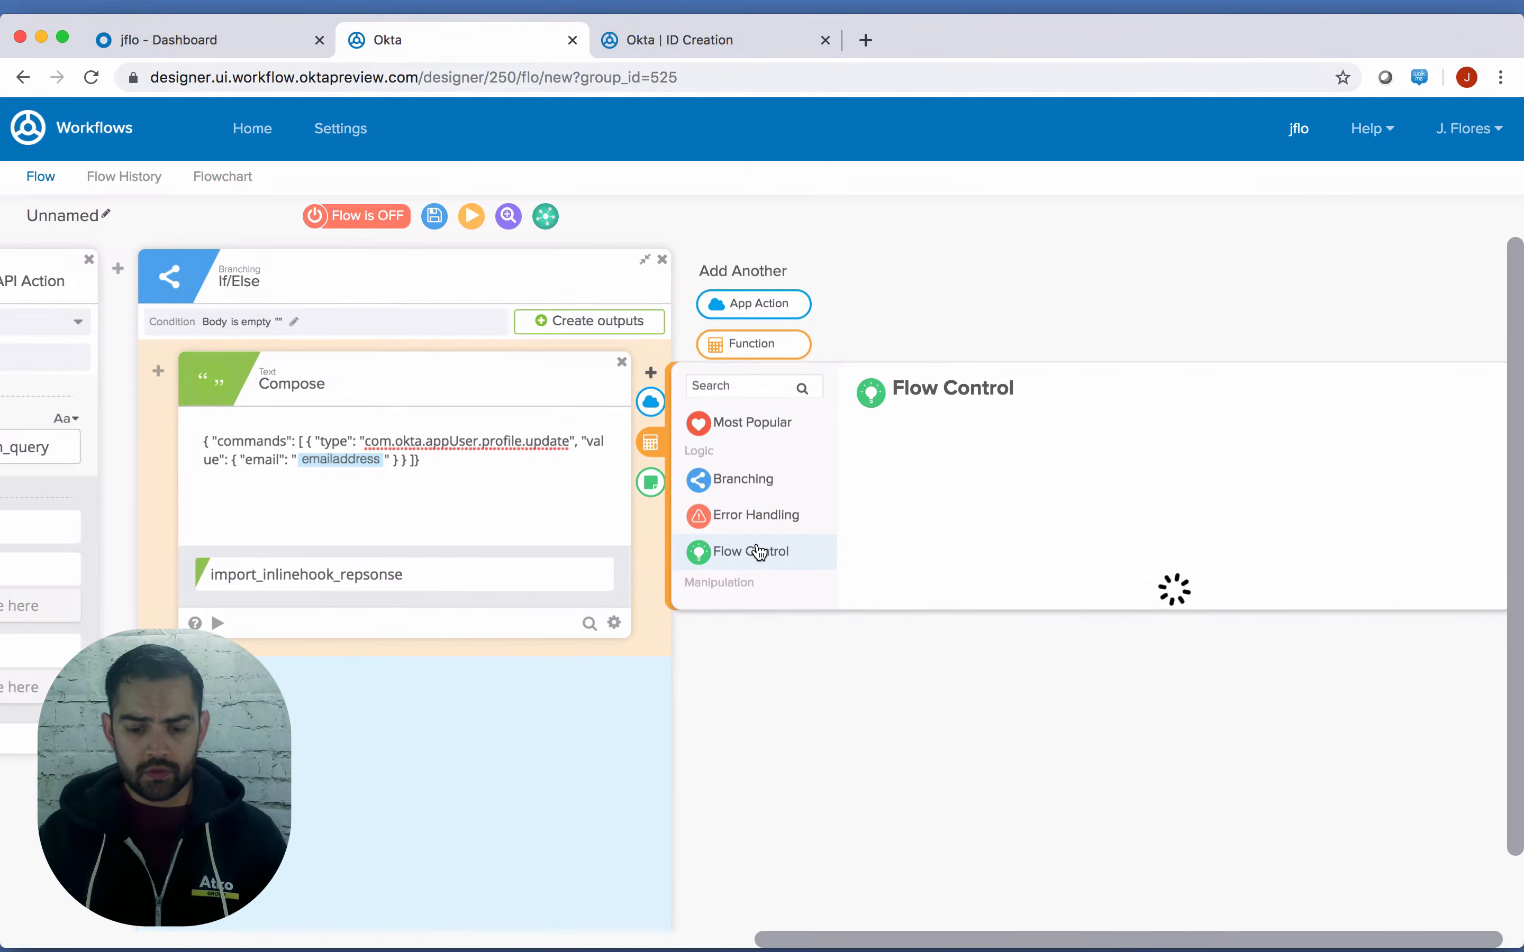
pyautogui.scroll(-1, 947, 531)
pyautogui.scroll(-4, 946, 531)
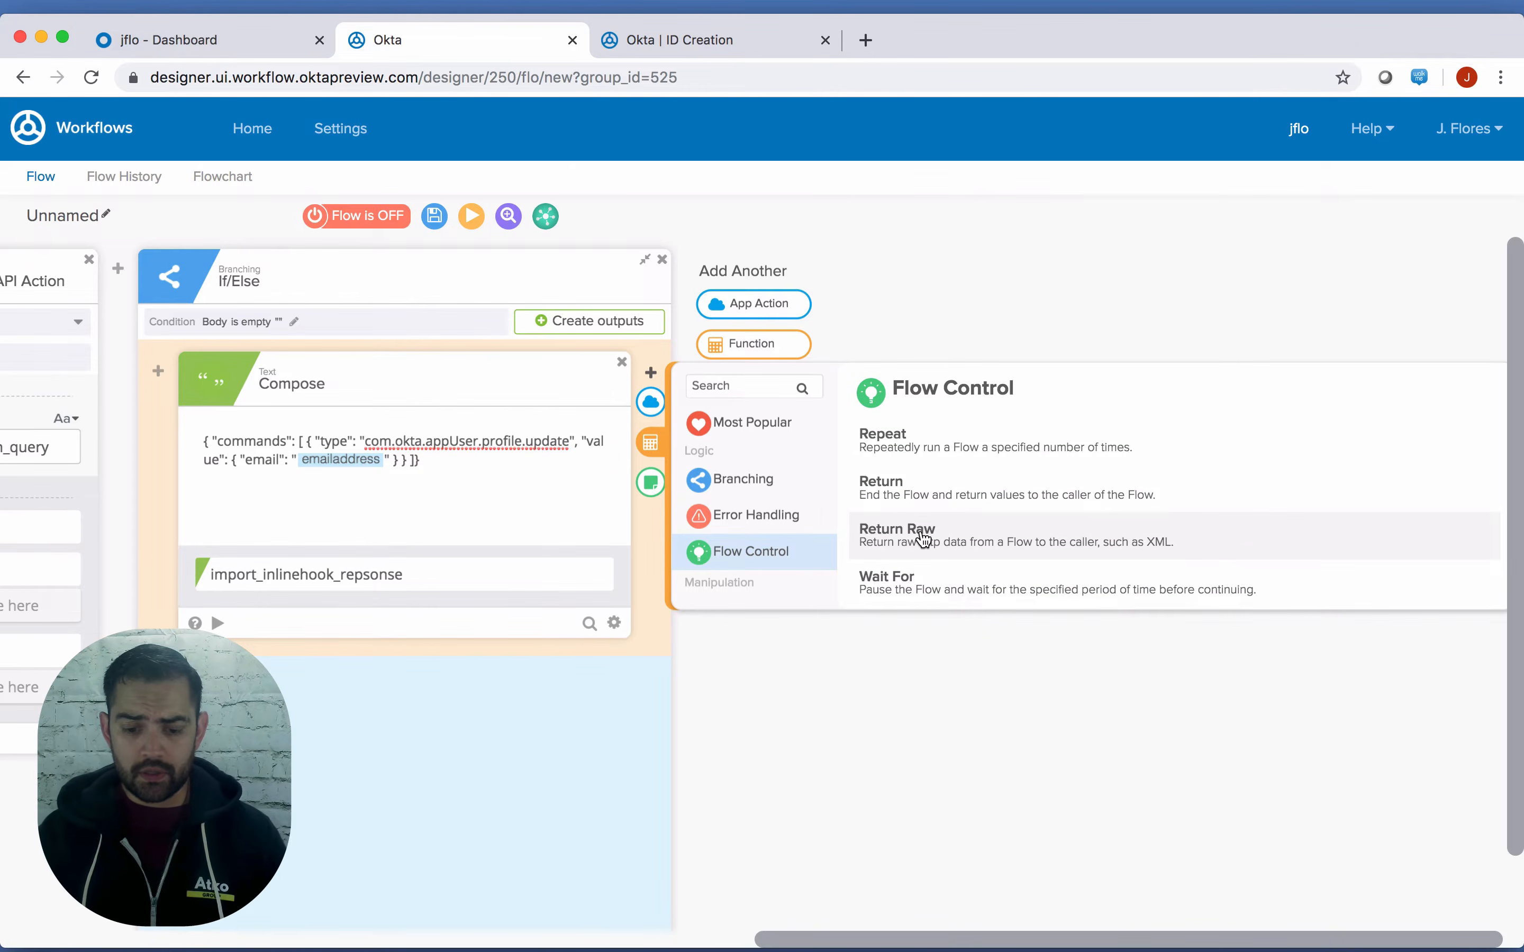
pyautogui.click(922, 538)
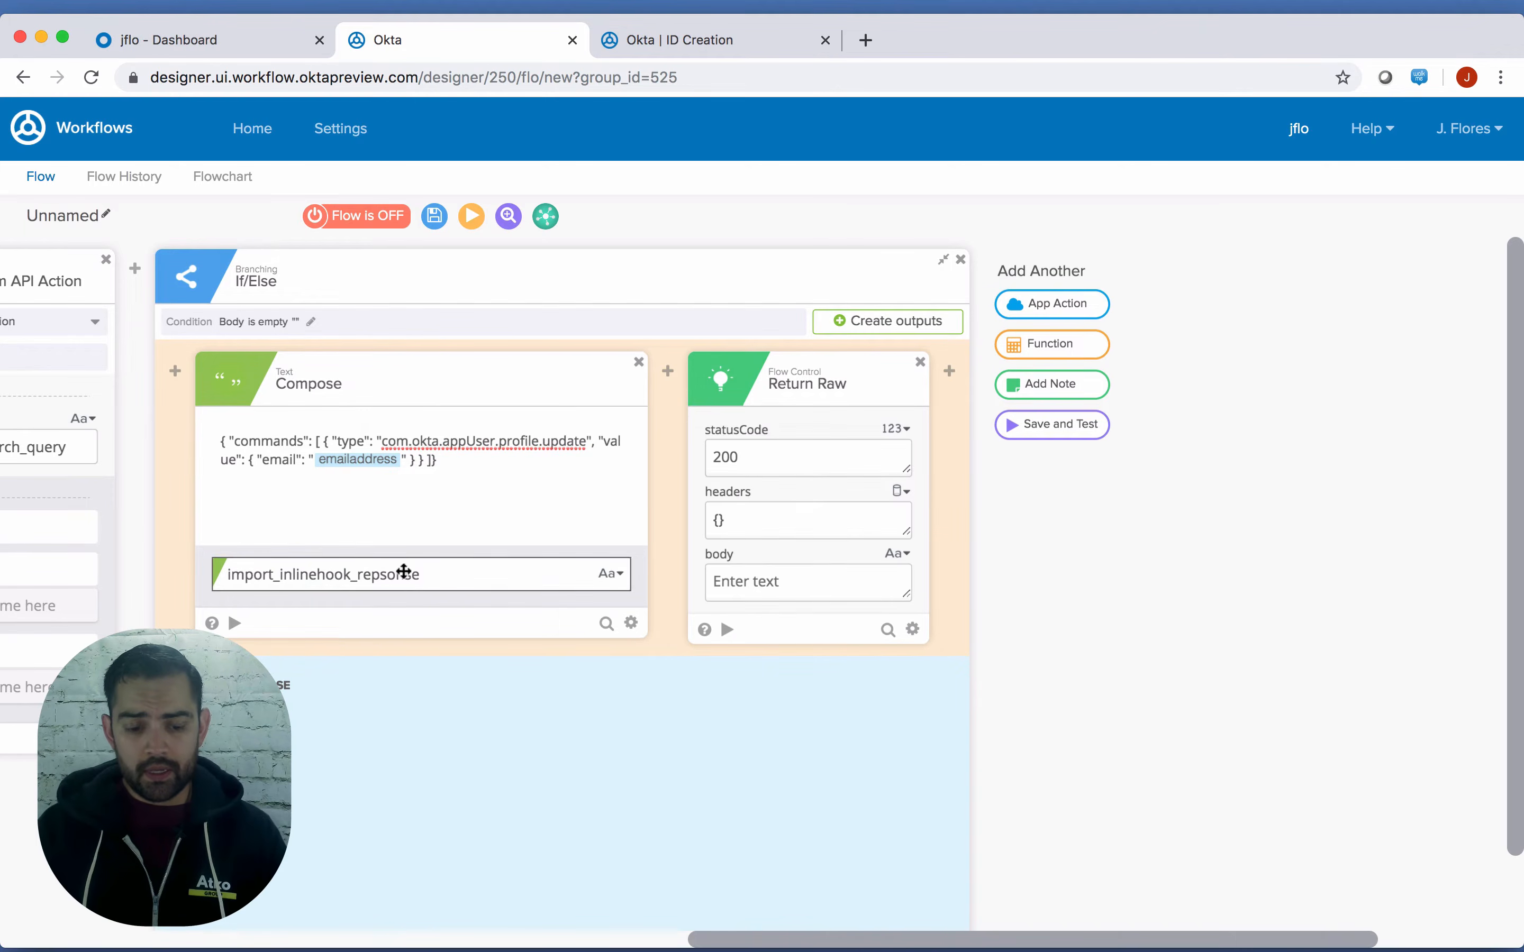
pyautogui.press('super+a')
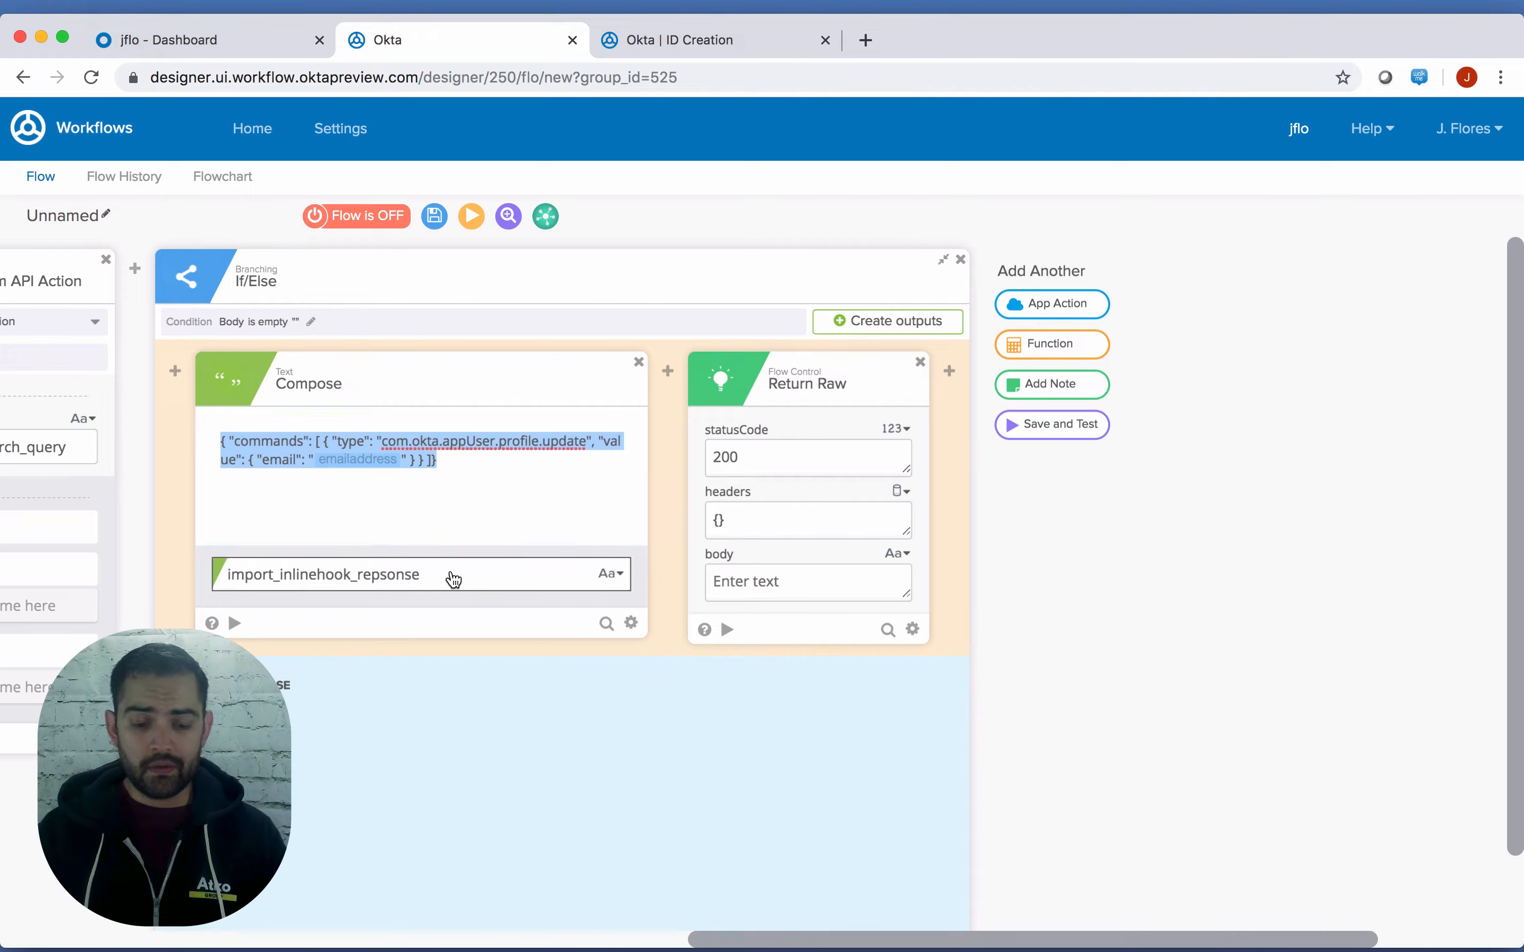
# Map the import_inlinehook_repsonse output to the body of the Return Raw card
pyautogui.moveTo(451, 575); pyautogui.dragTo(837, 587)
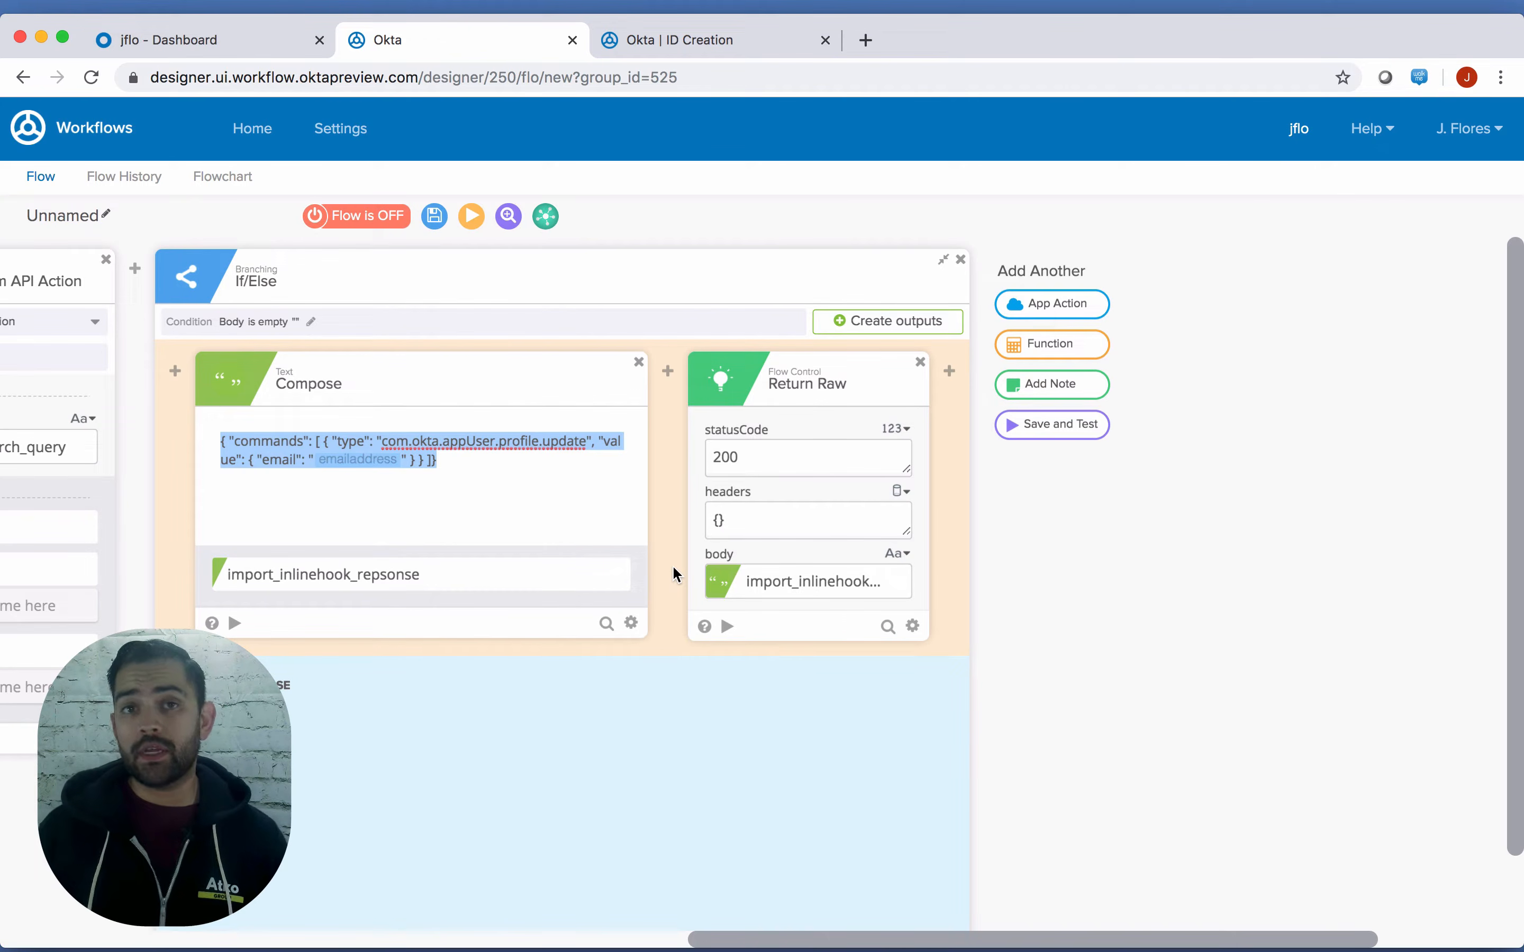
# Add a Continue If branching function to the Run when FALSE branch
pyautogui.scroll(-3, 609, 672)
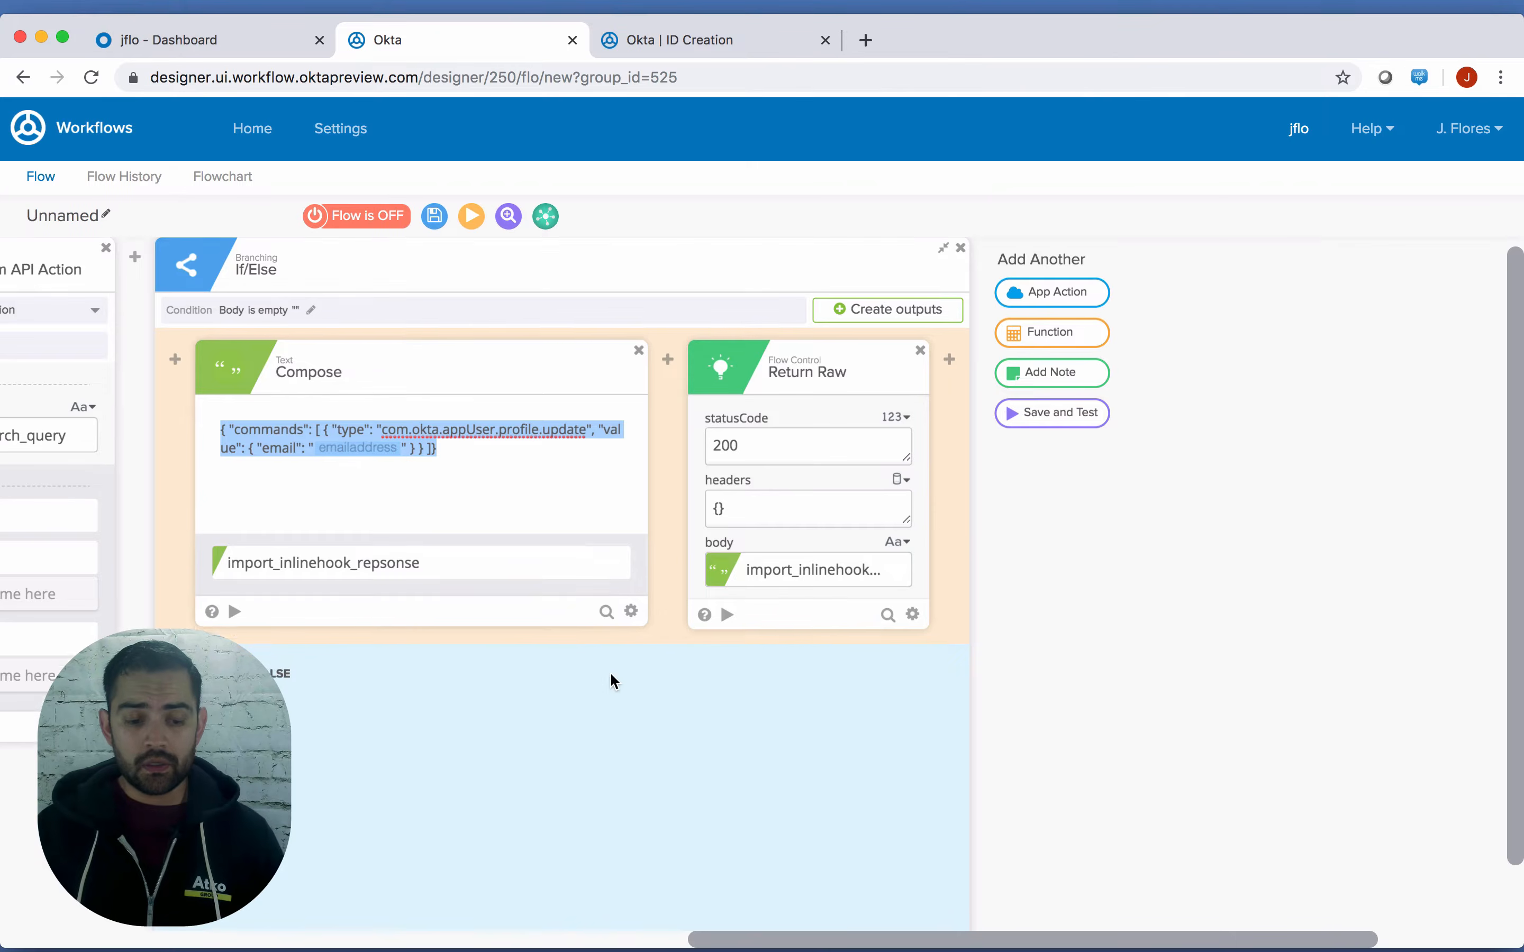
pyautogui.hscroll(-5, 574, 671)
pyautogui.hscroll(-3, 567, 675)
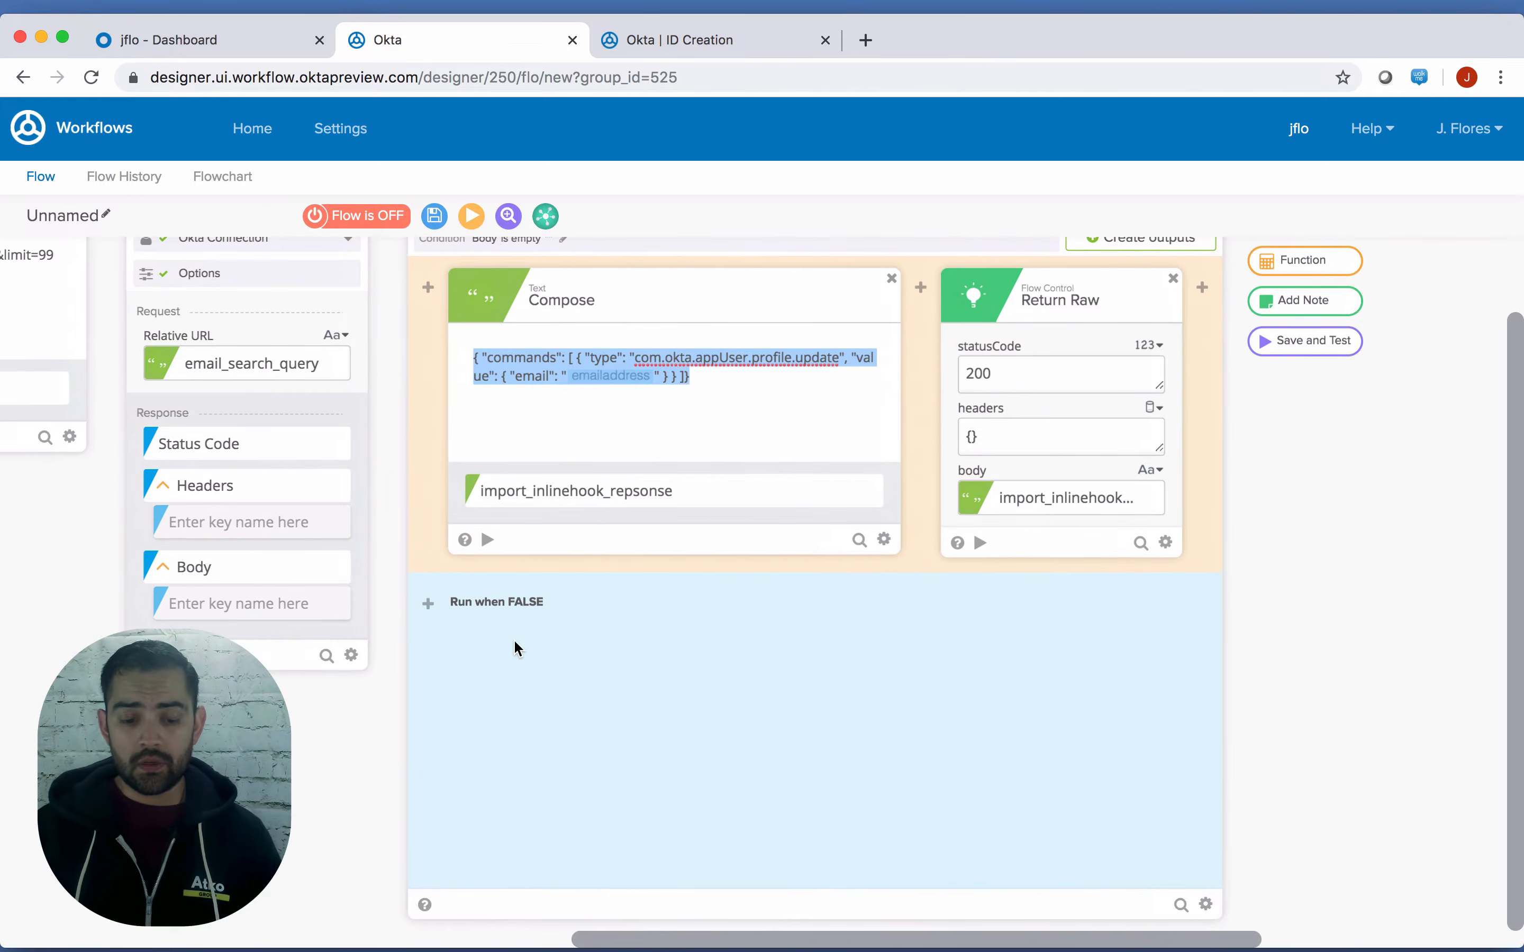
pyautogui.moveTo(443, 606)
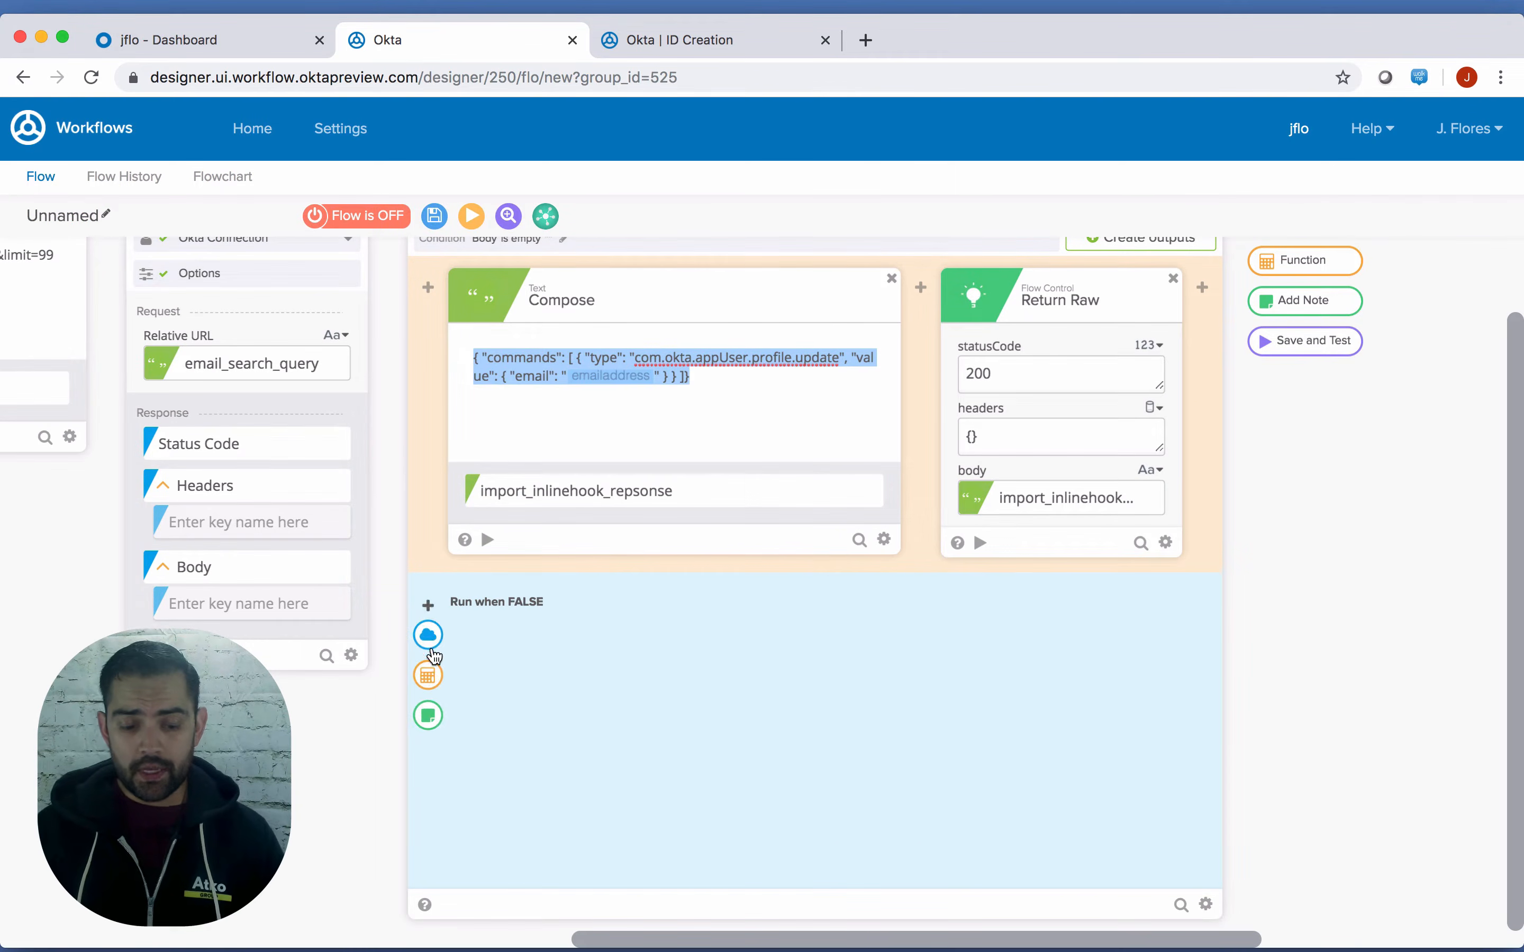
pyautogui.click(427, 676)
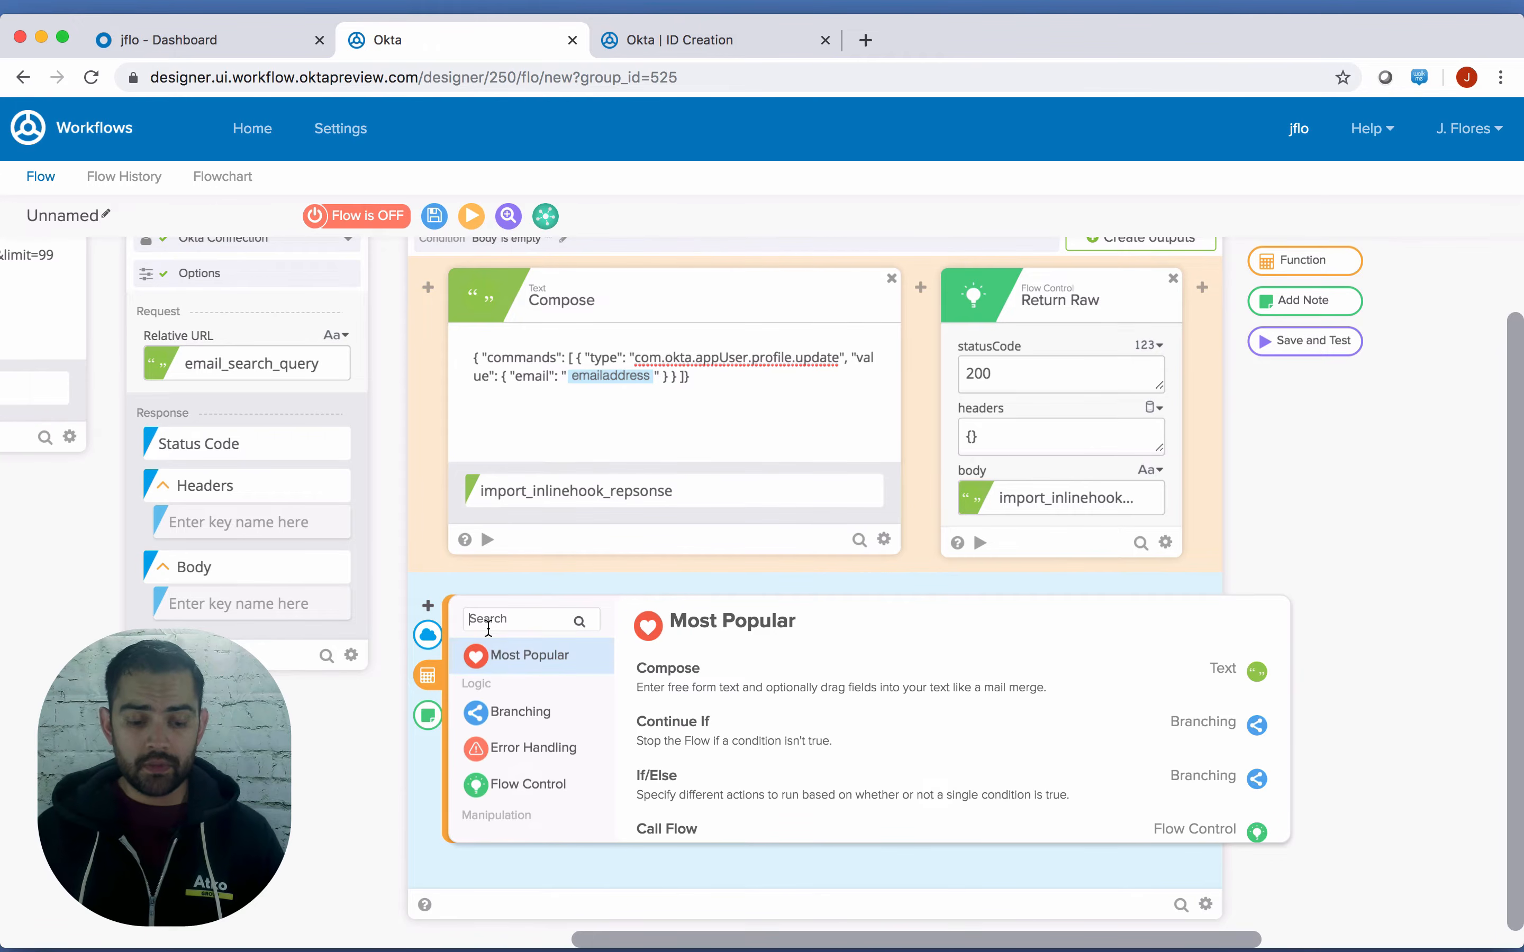
pyautogui.click(487, 628)
pyautogui.write('contin')
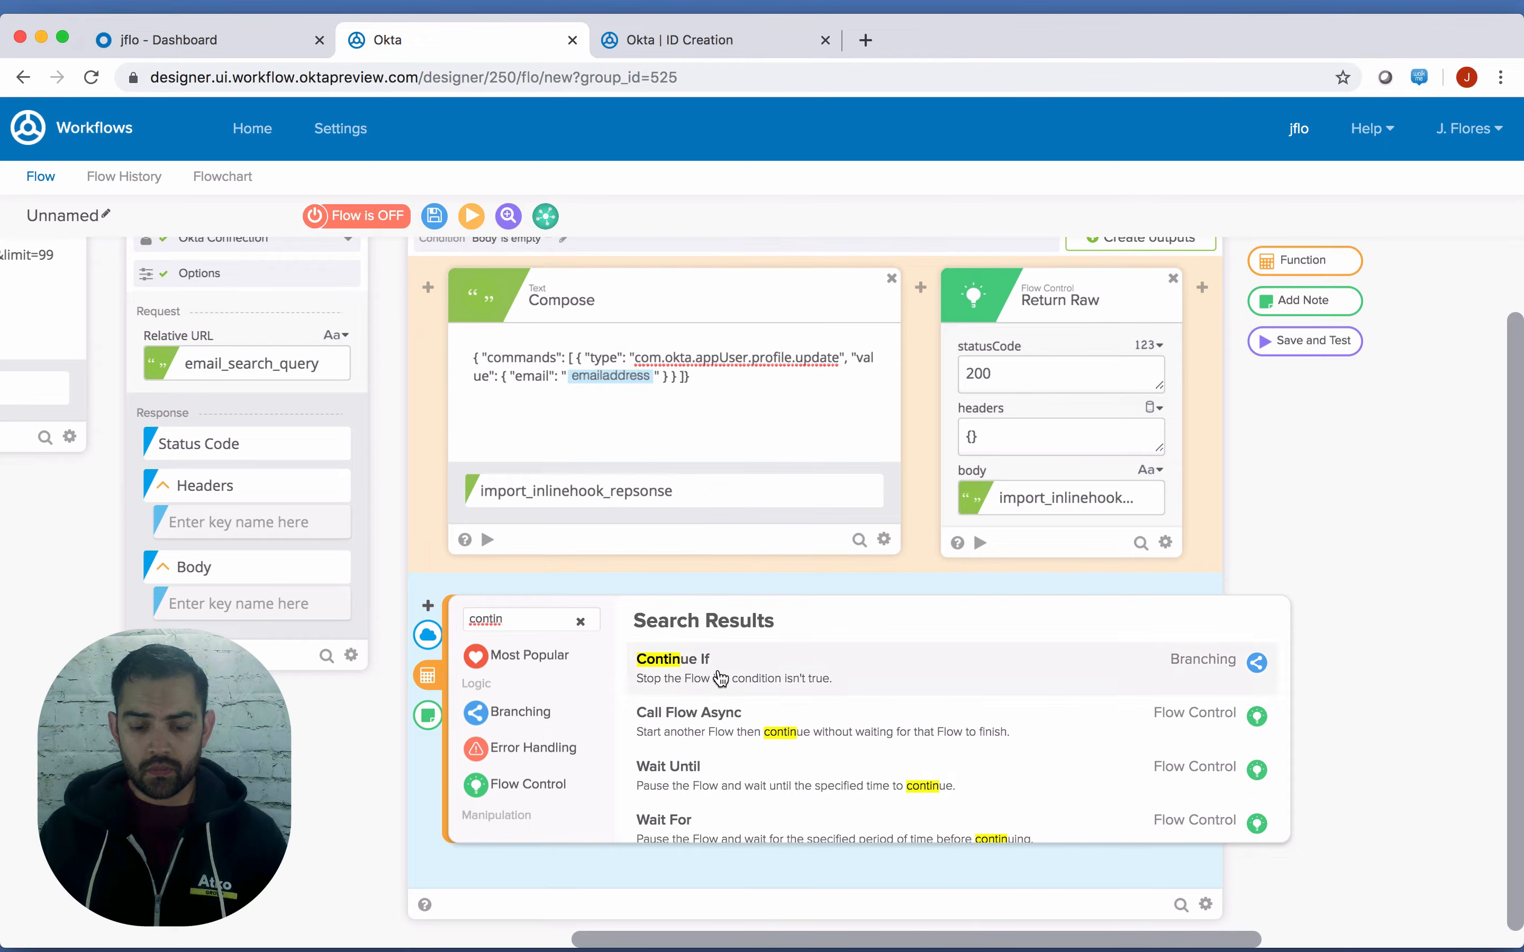
pyautogui.click(720, 679)
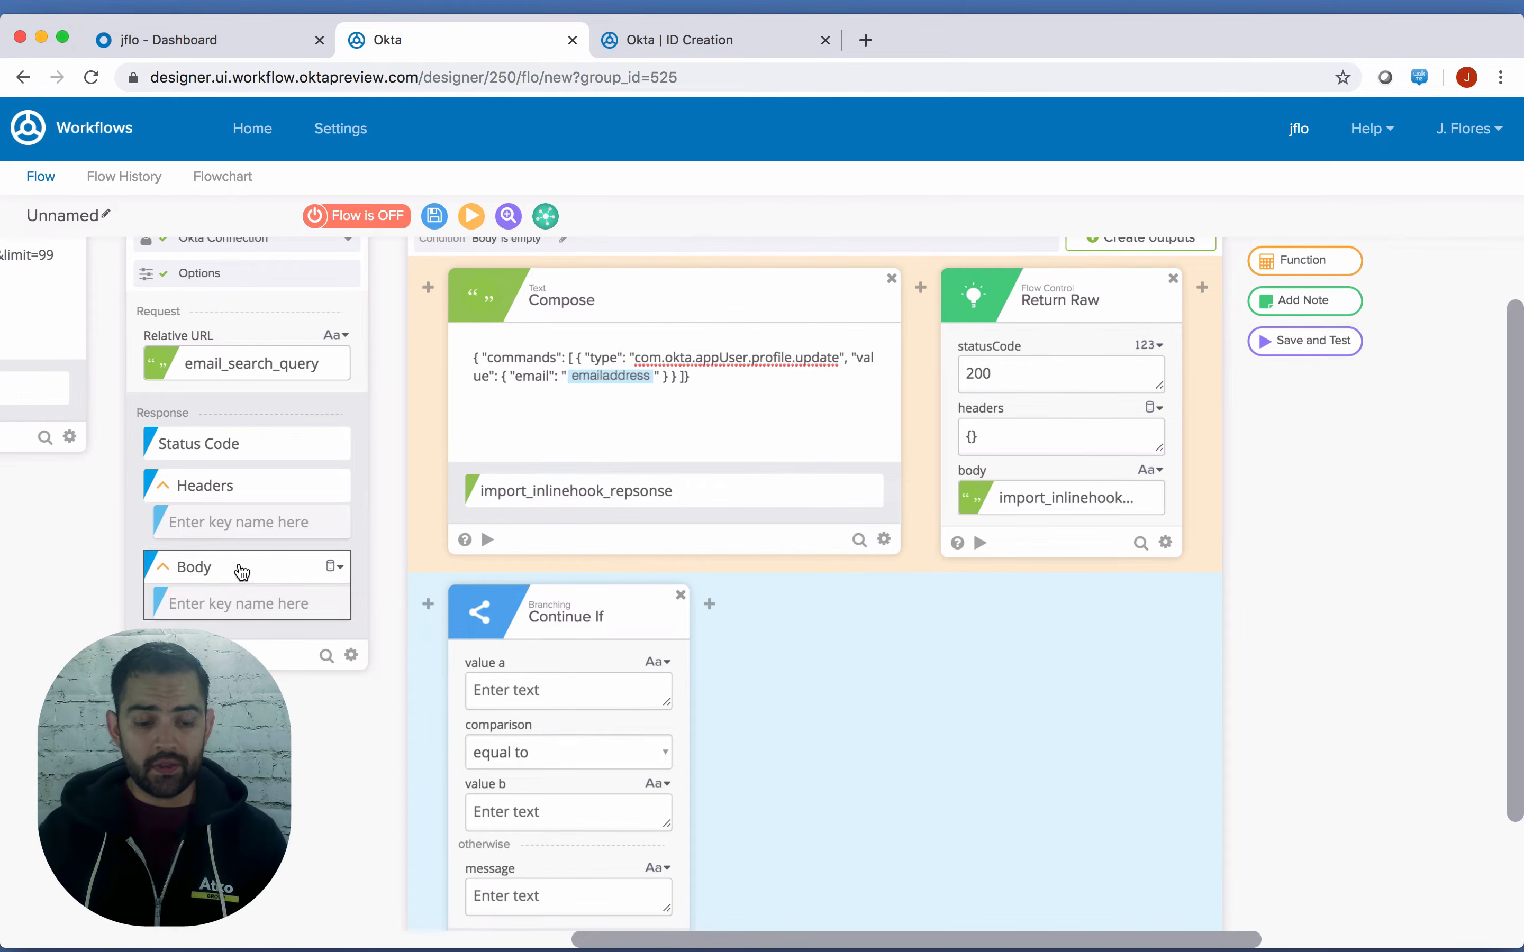
# Set the Continue If condition to check that the API response's Body is not empty
pyautogui.moveTo(238, 570)
pyautogui.mouseDown()
pyautogui.moveTo(491, 695)
pyautogui.moveTo(527, 693)
pyautogui.mouseUp()
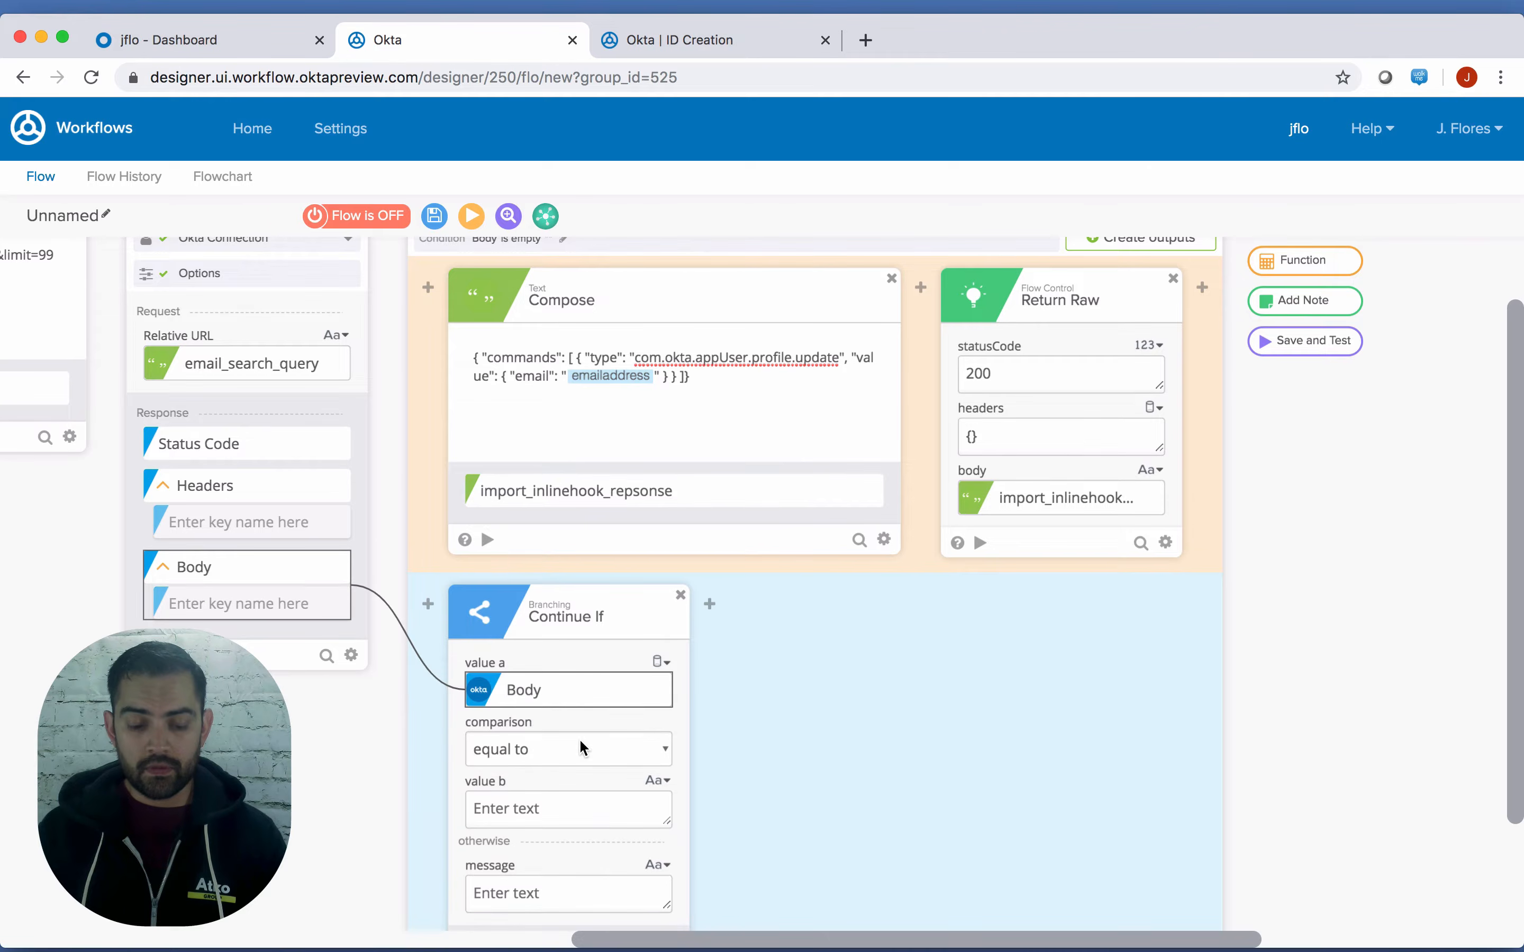
pyautogui.scroll(-1, 580, 725)
pyautogui.click(590, 696)
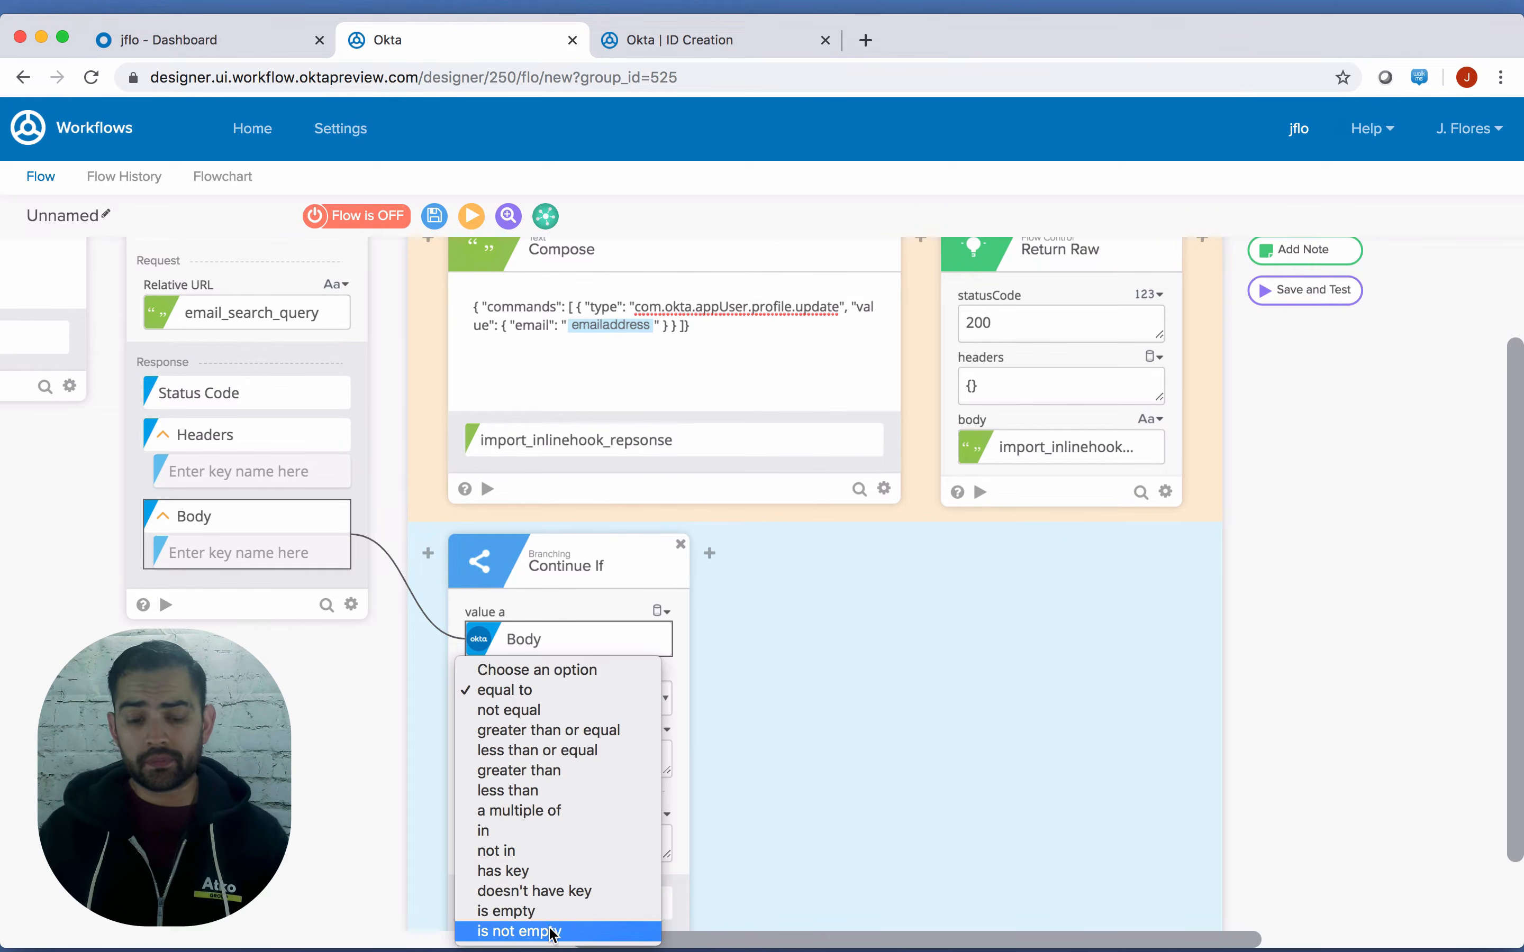
pyautogui.click(554, 931)
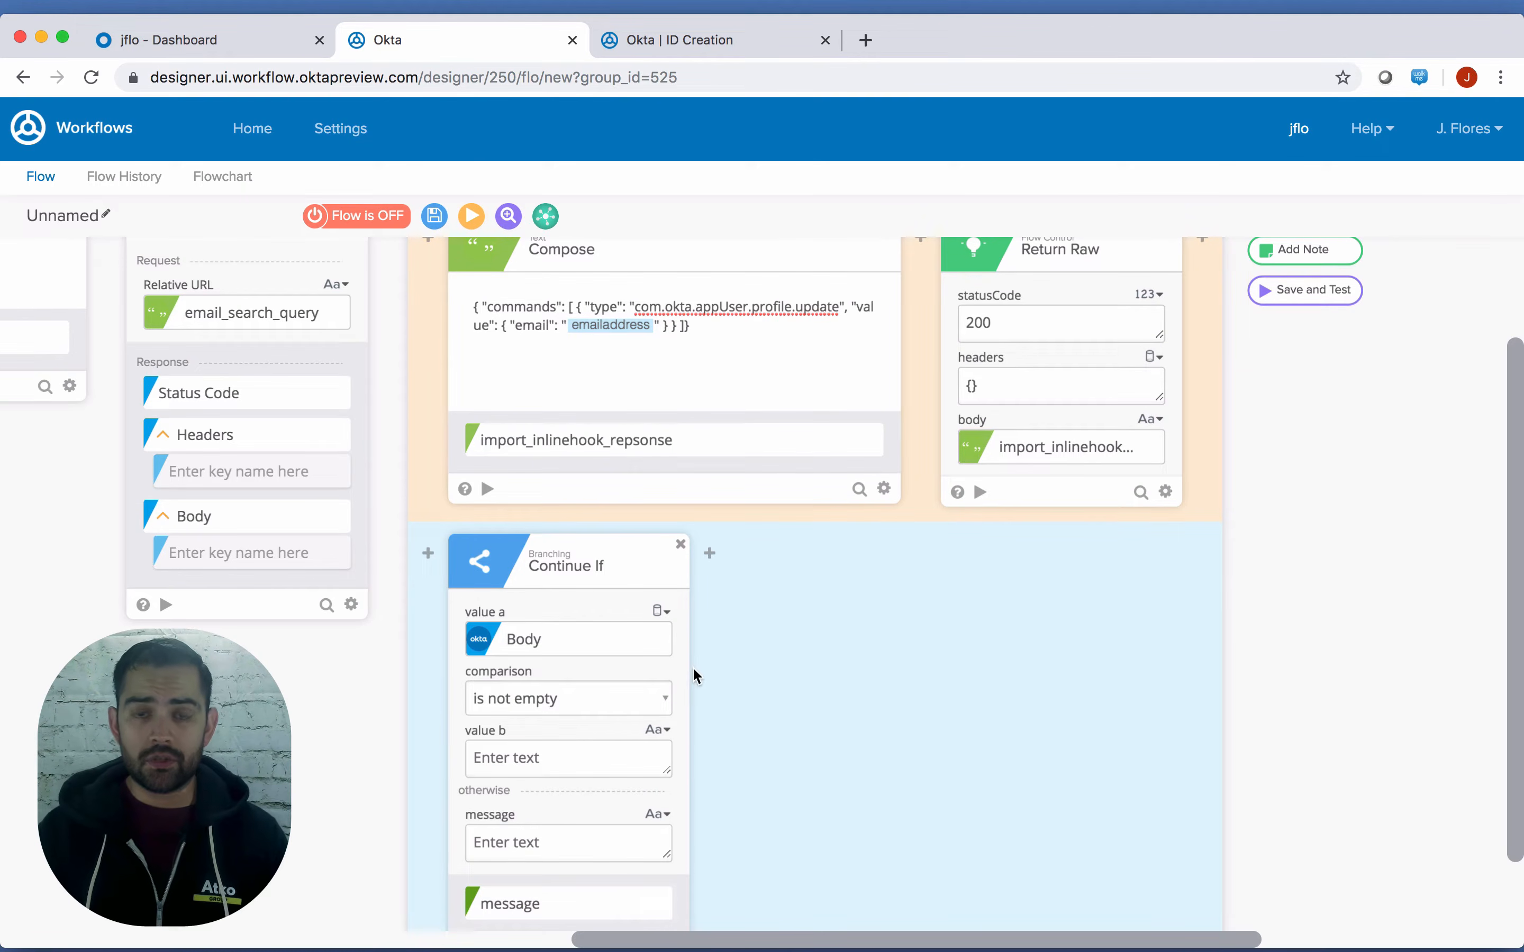
# Add a Date & Time Now function after the Continue If card in the FALSE branch
pyautogui.moveTo(709, 557)
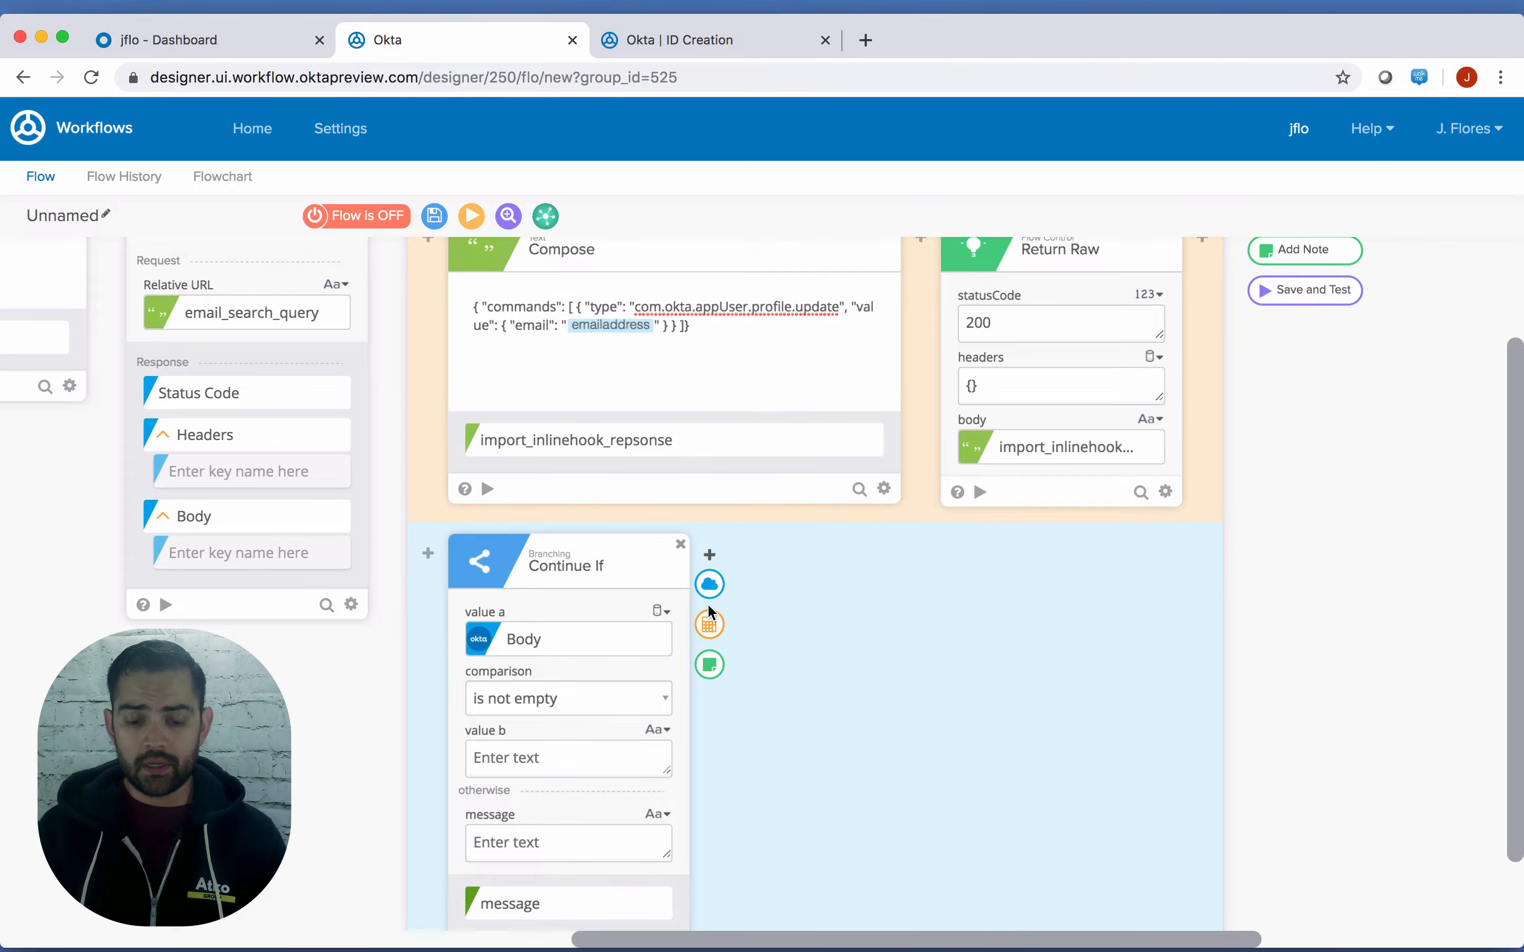
pyautogui.scroll(-1, 706, 604)
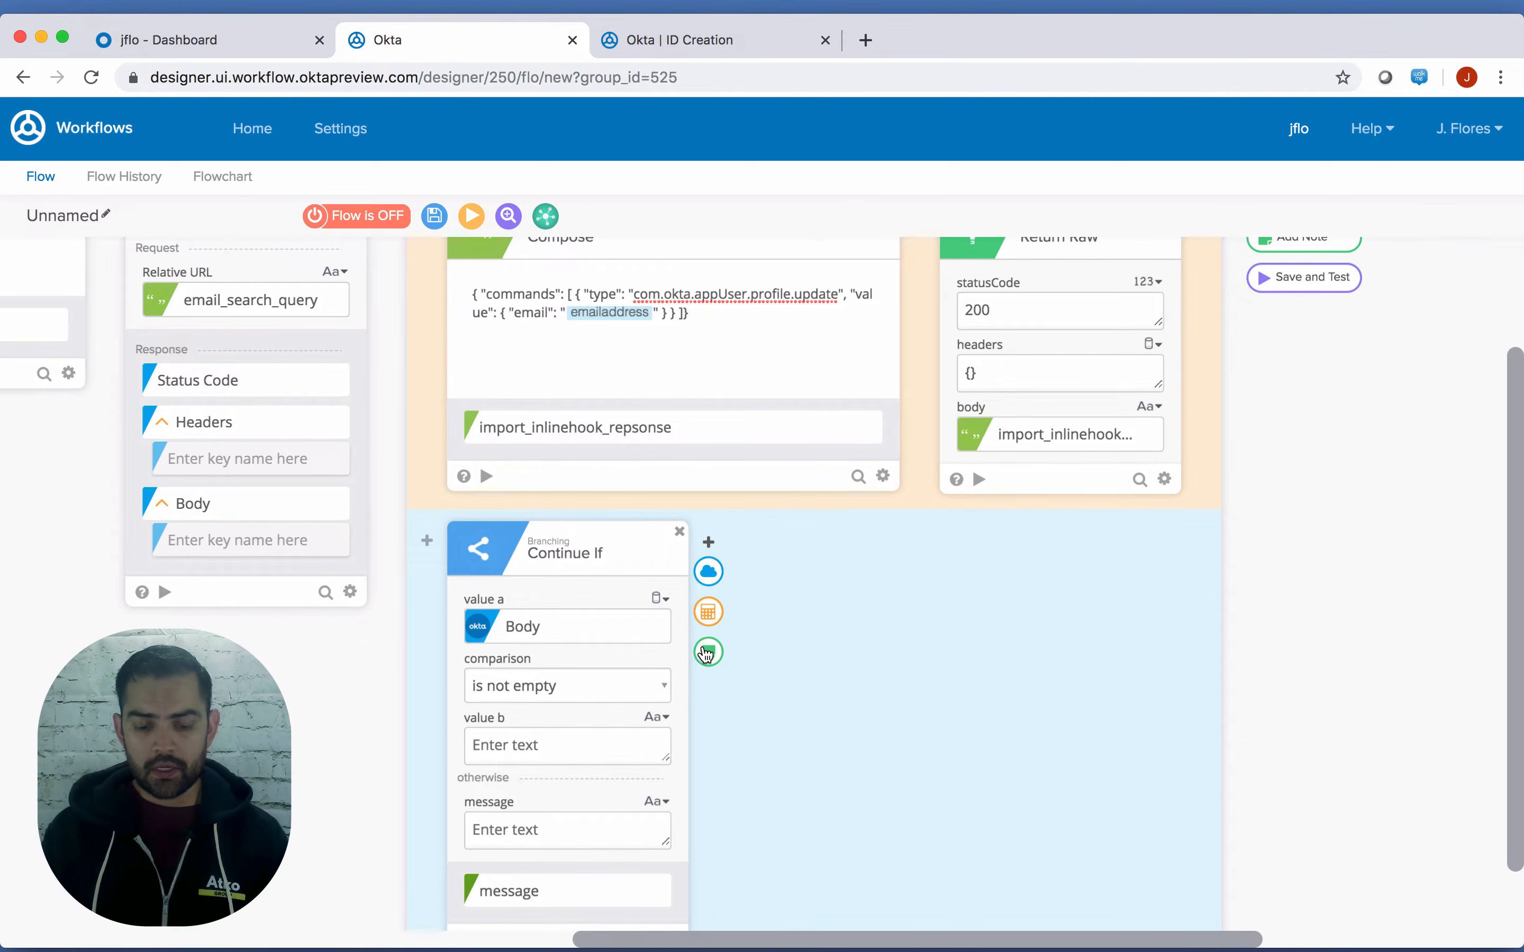
pyautogui.click(710, 611)
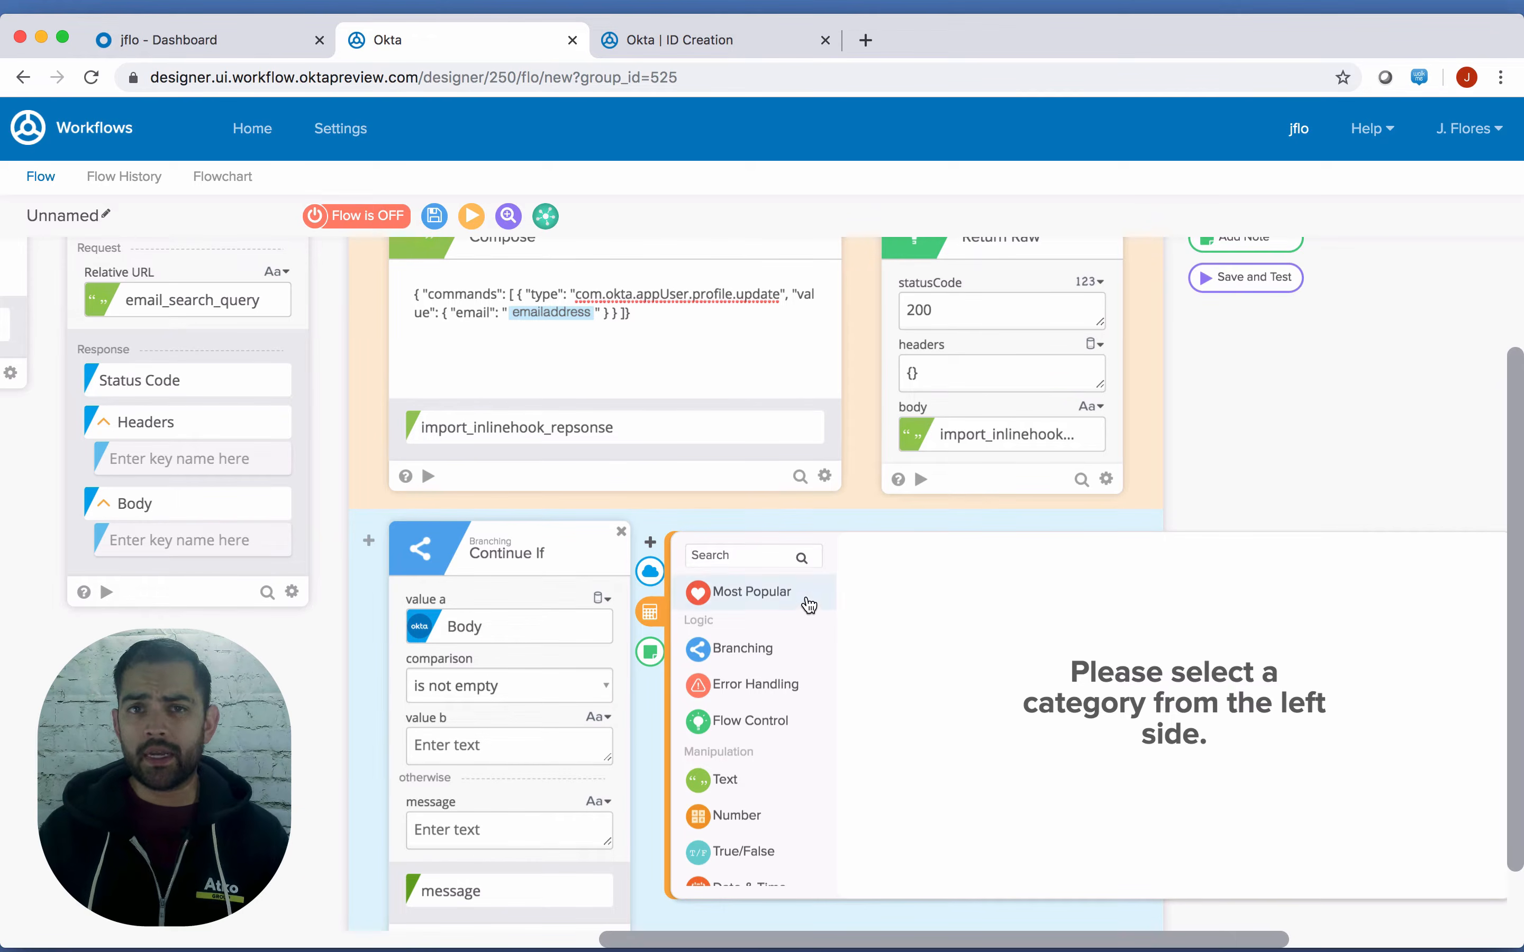
pyautogui.scroll(-3, 756, 831)
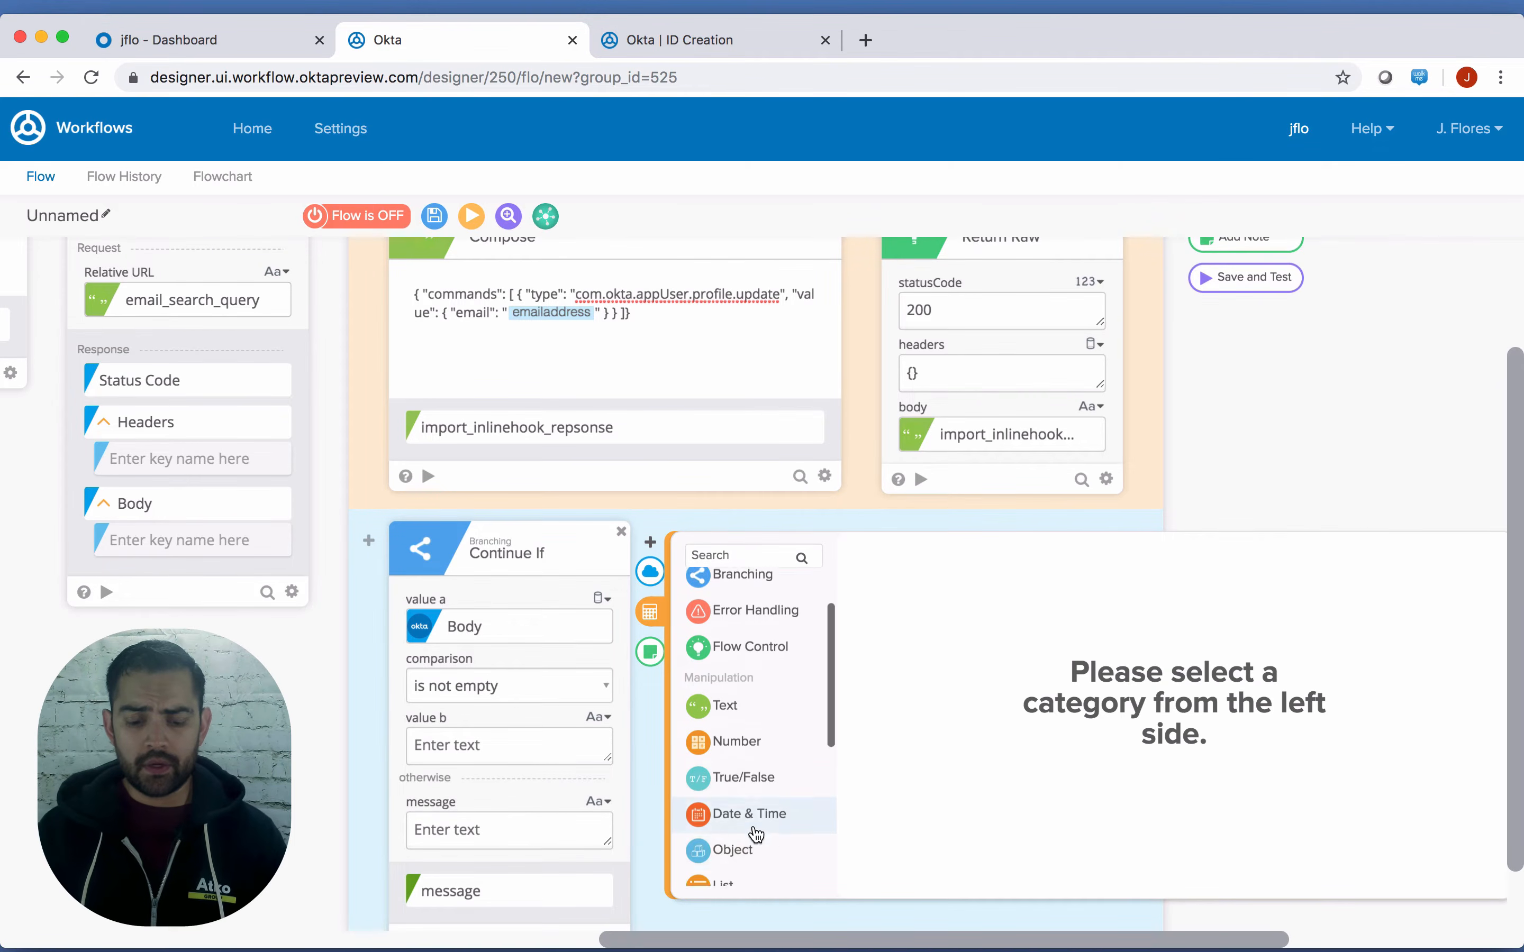
pyautogui.click(756, 780)
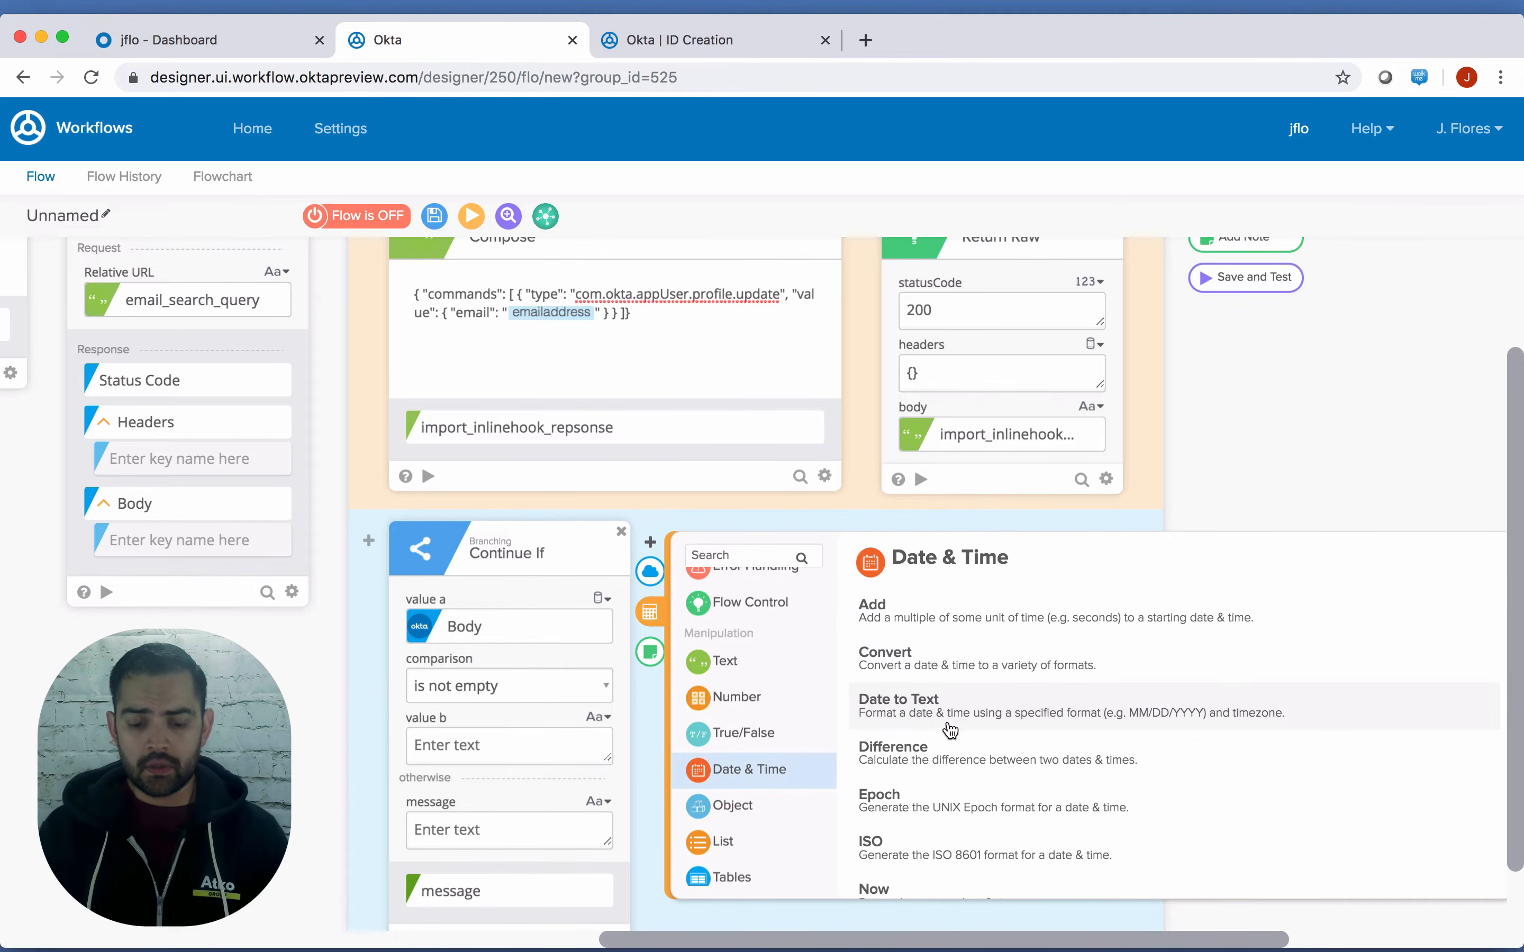
pyautogui.scroll(-2, 932, 762)
pyautogui.click(913, 776)
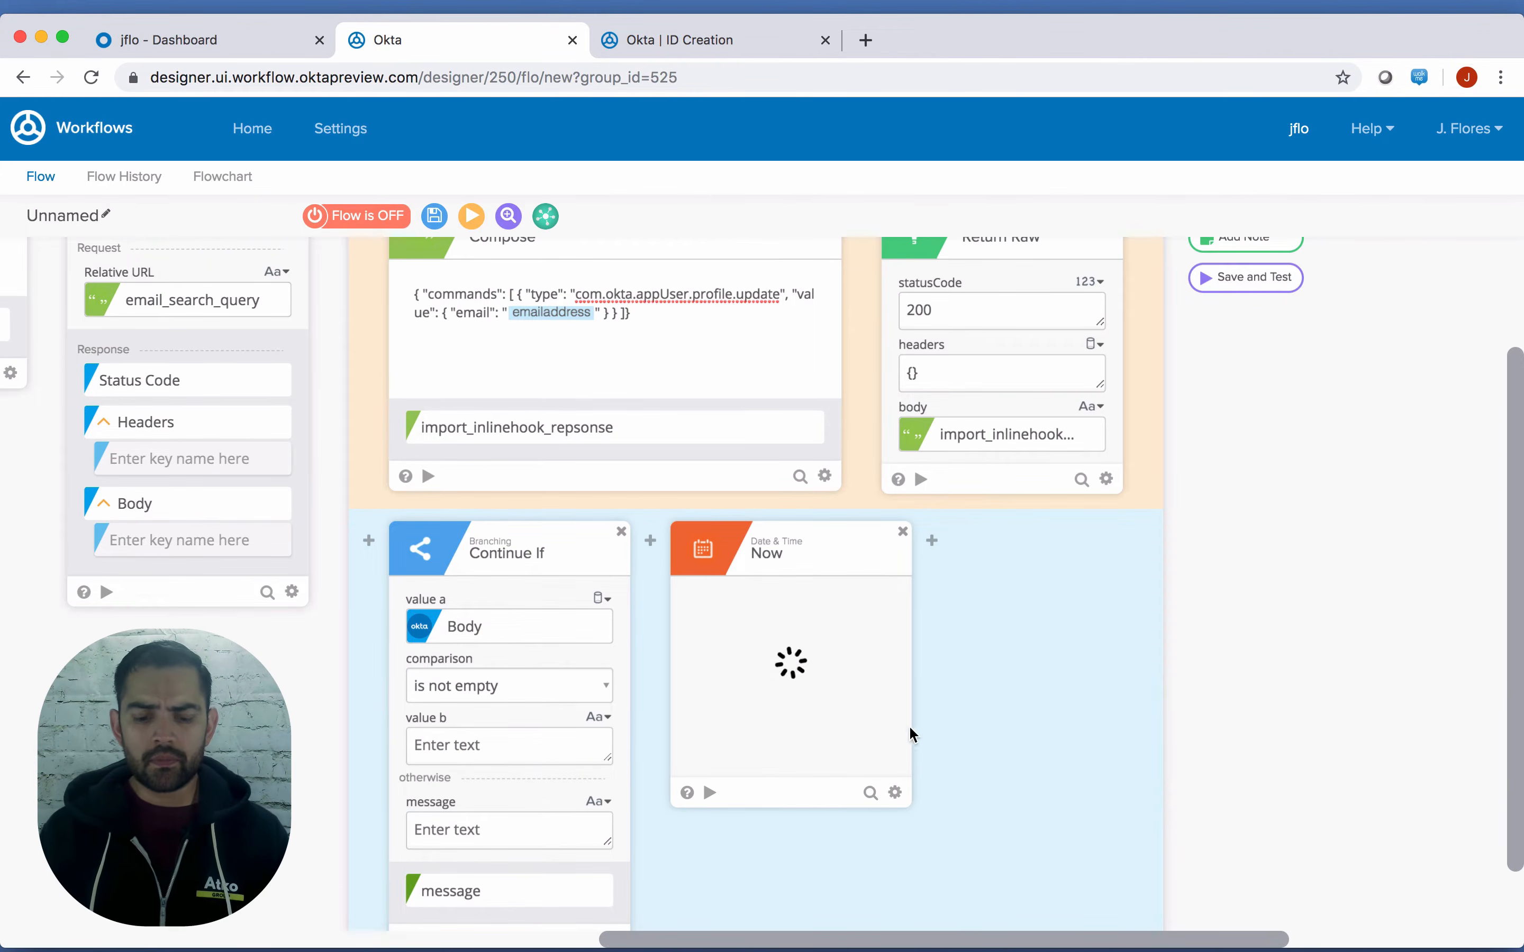
# Add a Date & Time UNIX function after the Now card and map the Now date to its start input
pyautogui.moveTo(933, 543)
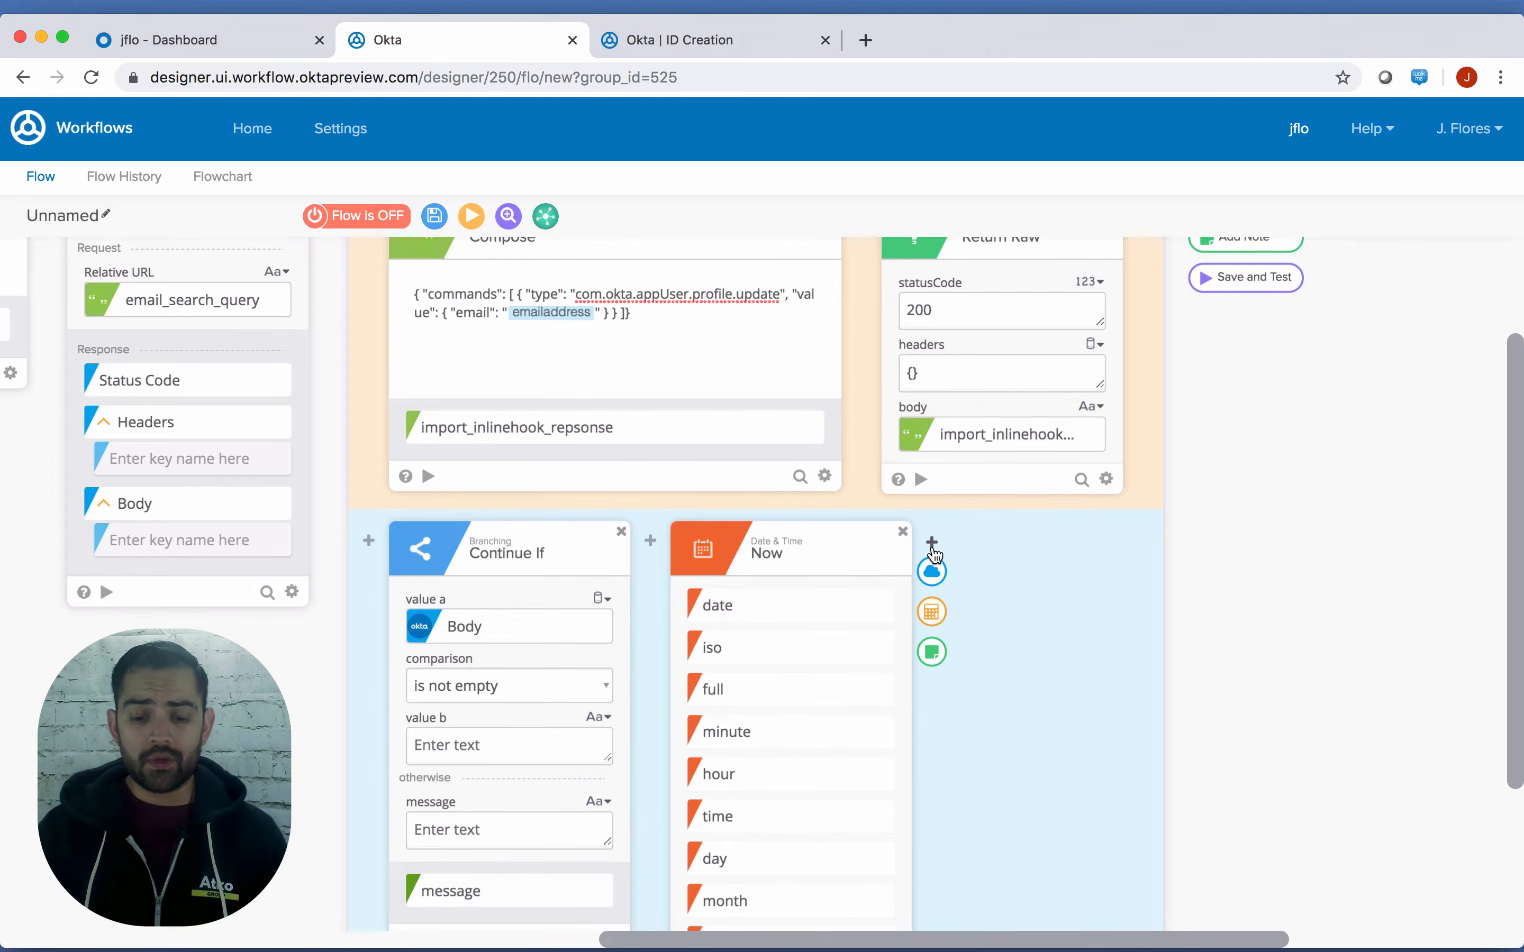
pyautogui.click(932, 612)
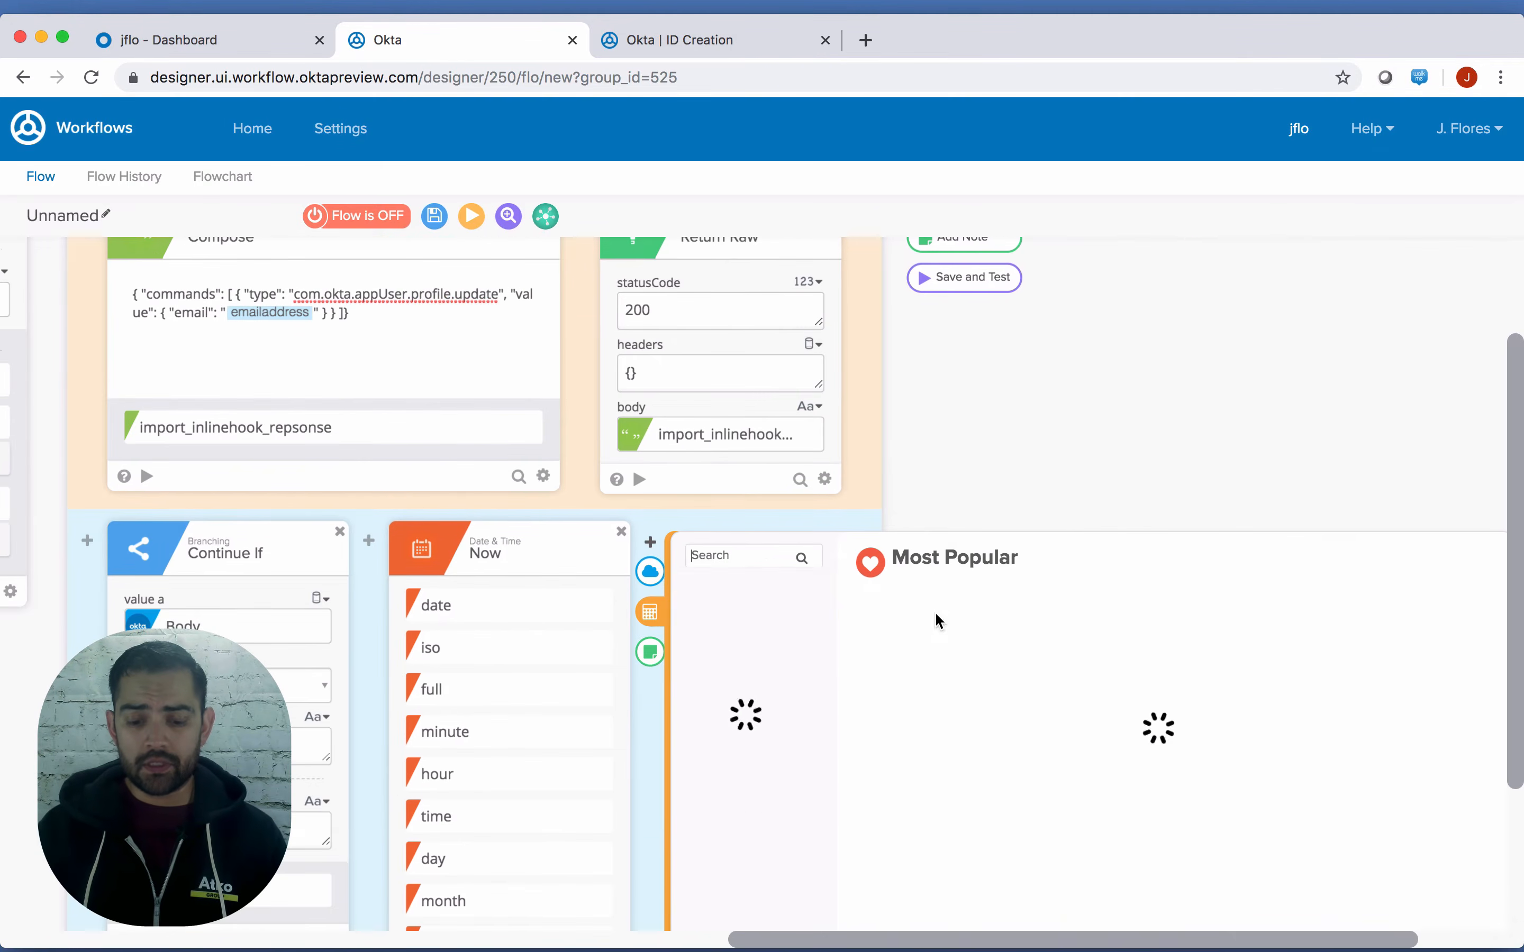
pyautogui.click(739, 886)
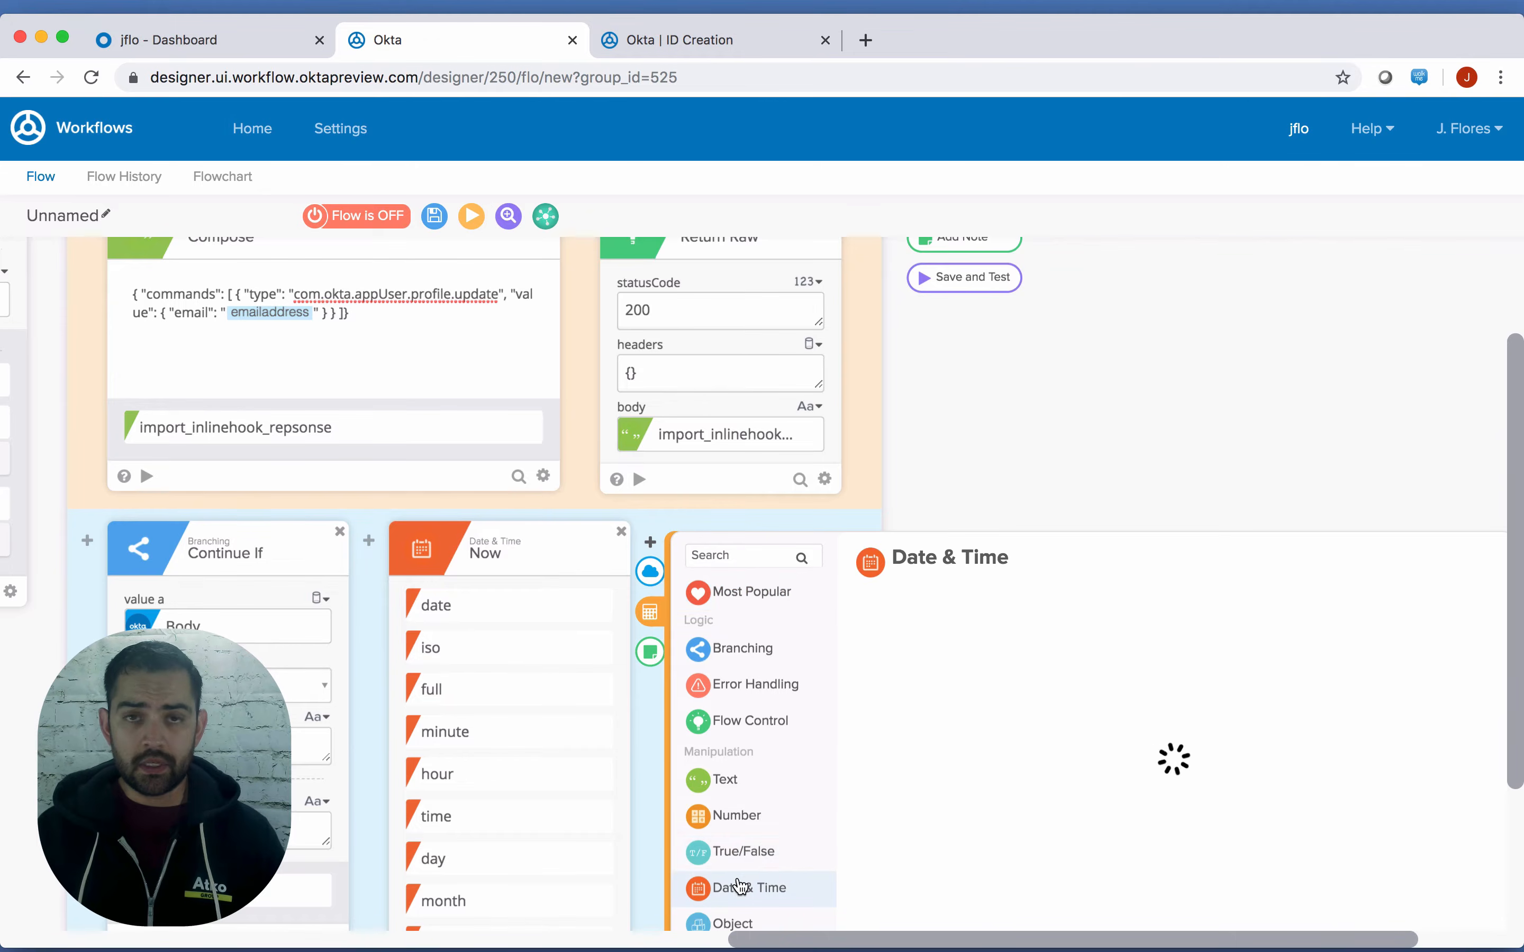
pyautogui.scroll(-8, 951, 816)
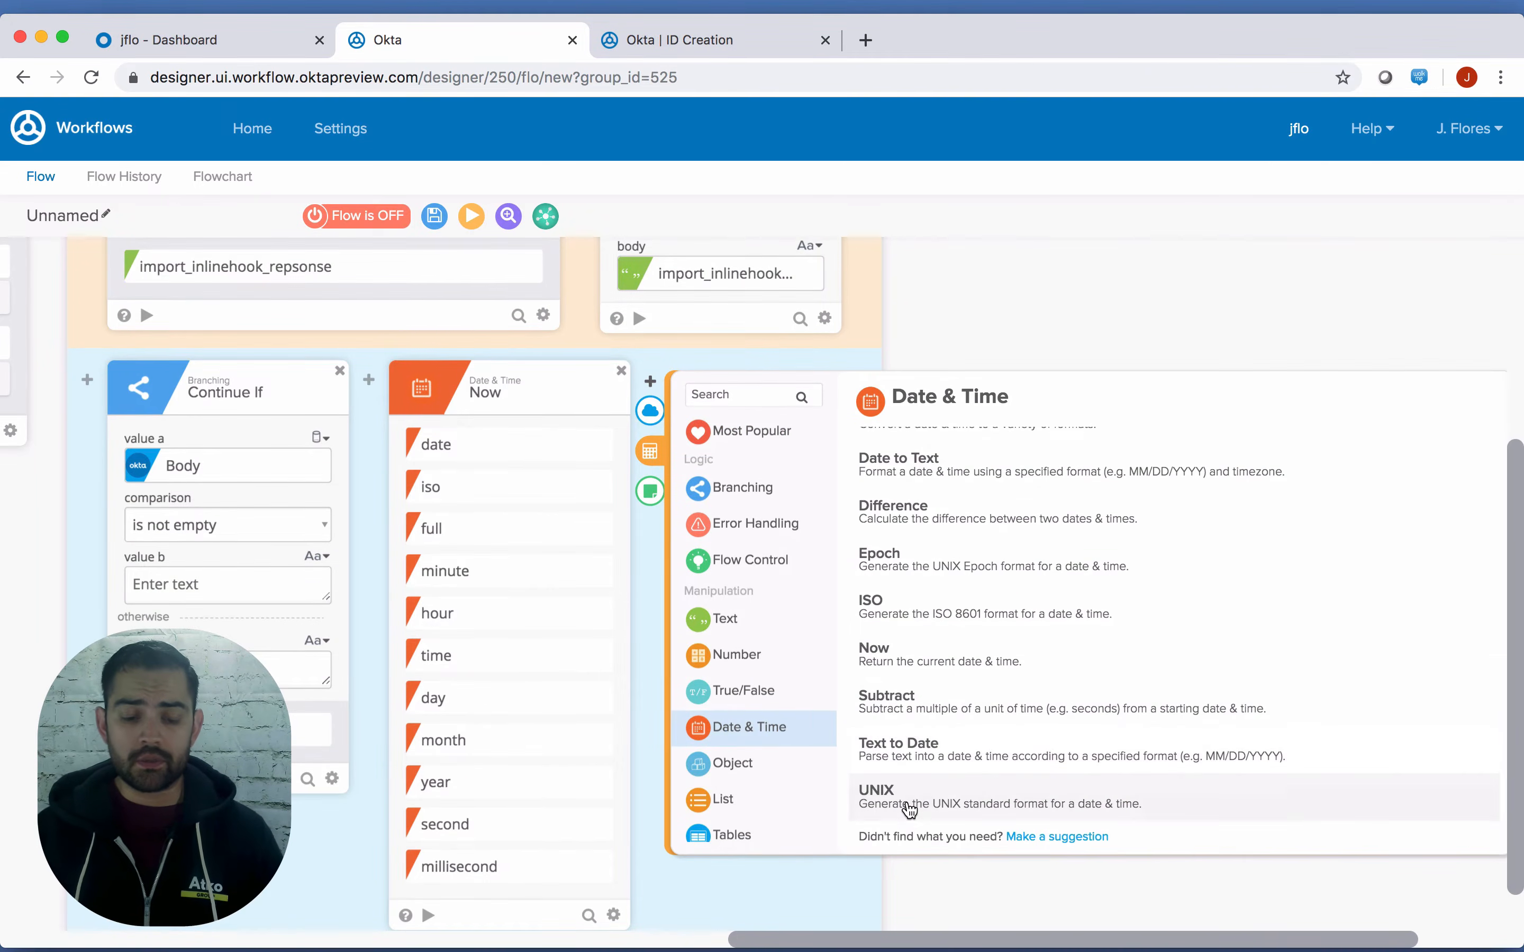
pyautogui.click(908, 810)
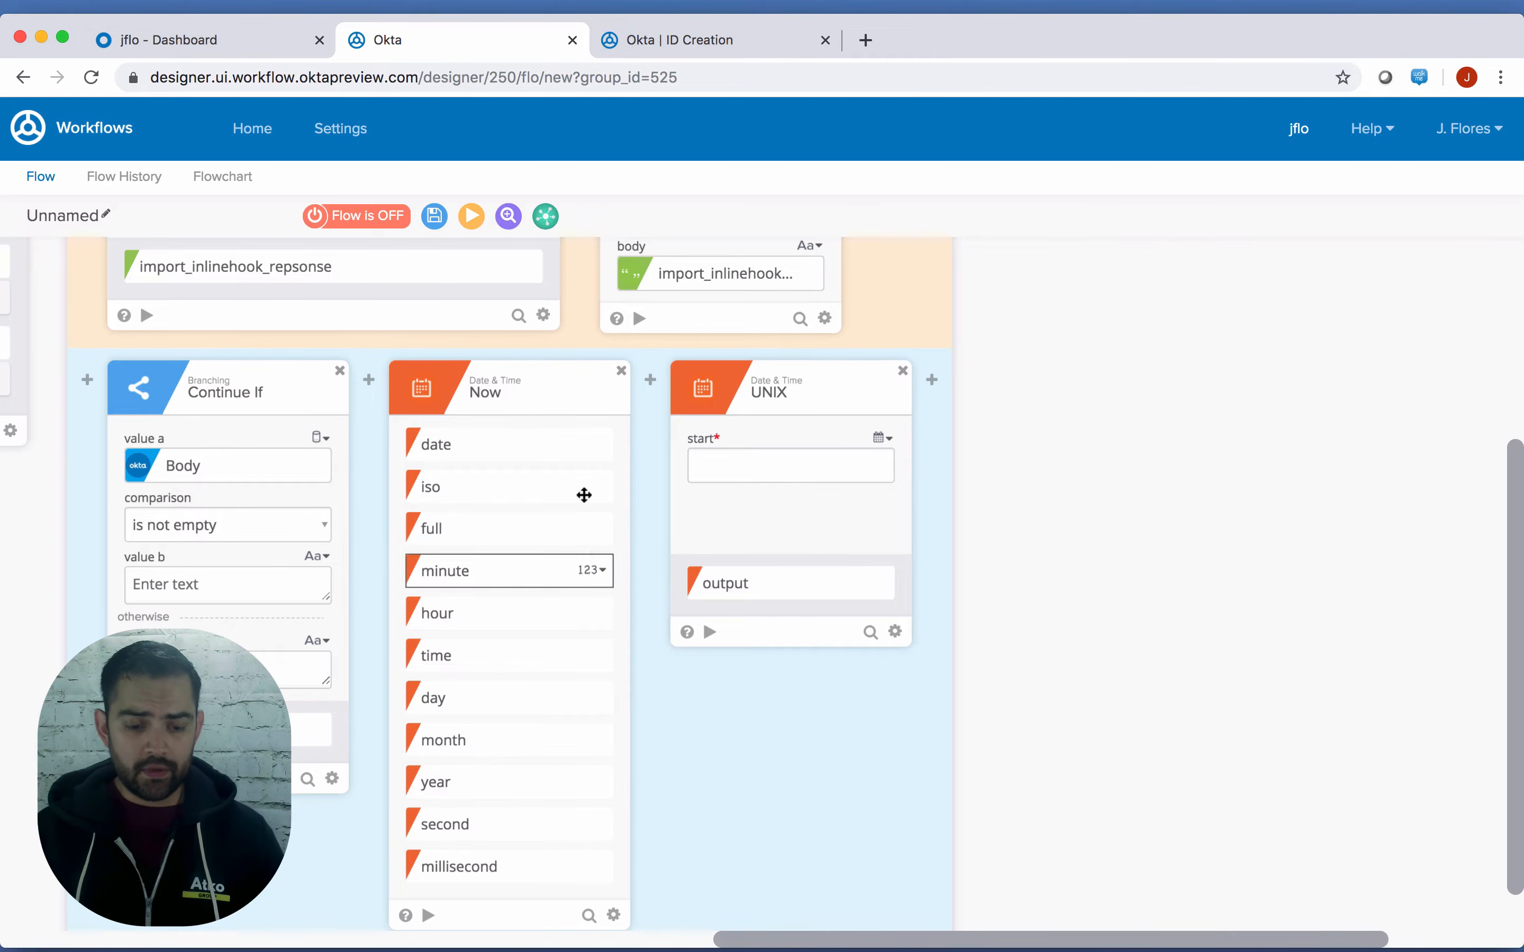
pyautogui.moveTo(554, 444); pyautogui.dragTo(723, 458)
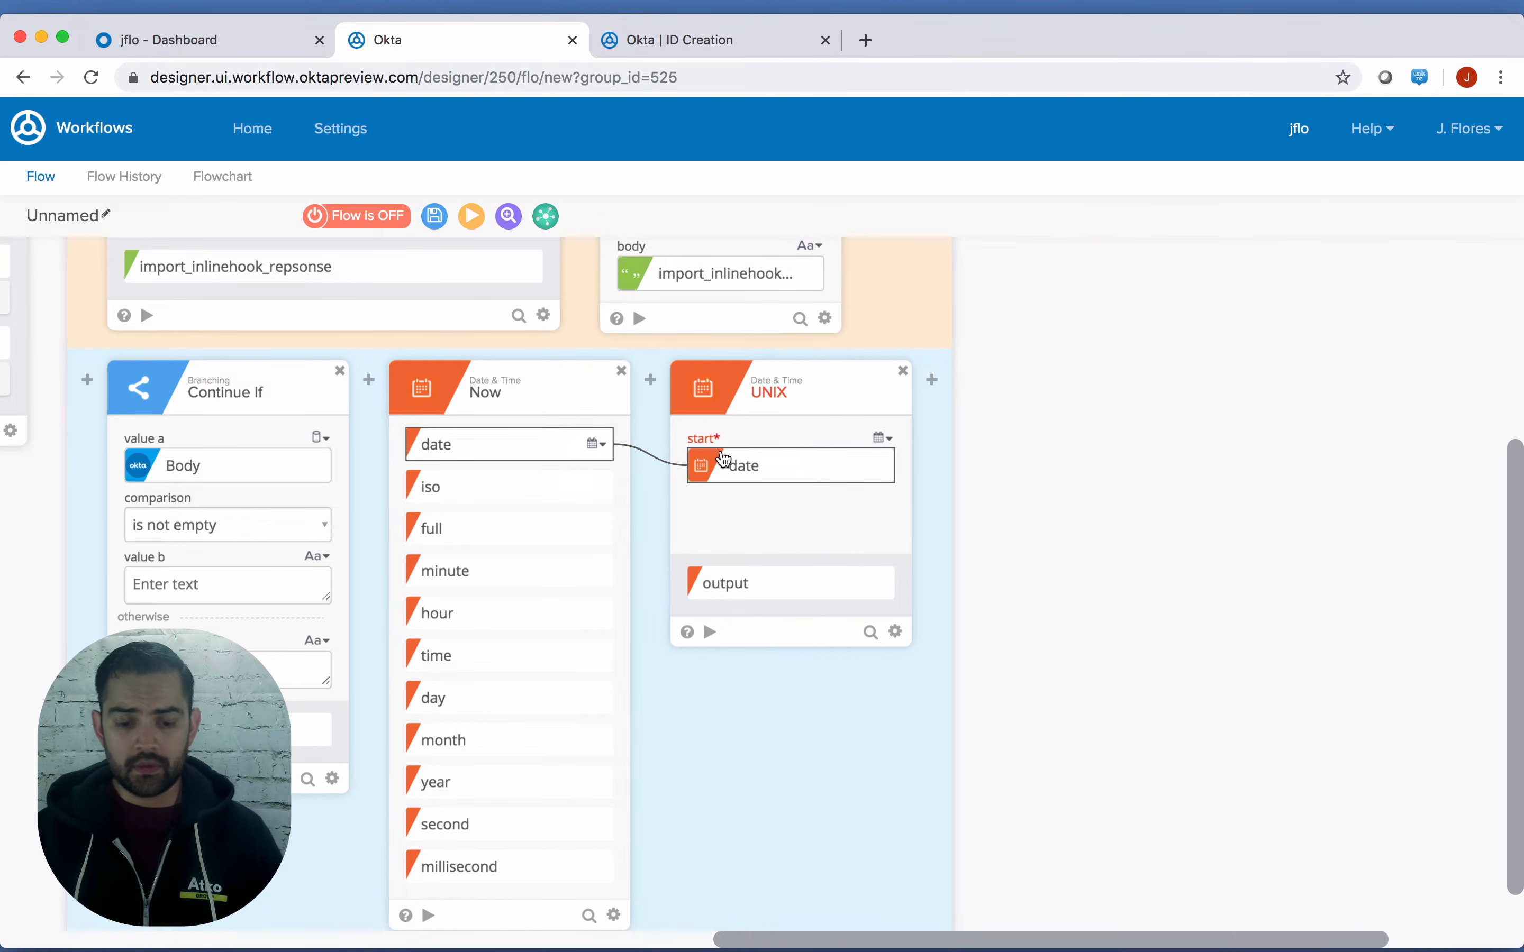
# Rename the UNIX card's output to uniqueID
pyautogui.hscroll(1, 806, 497)
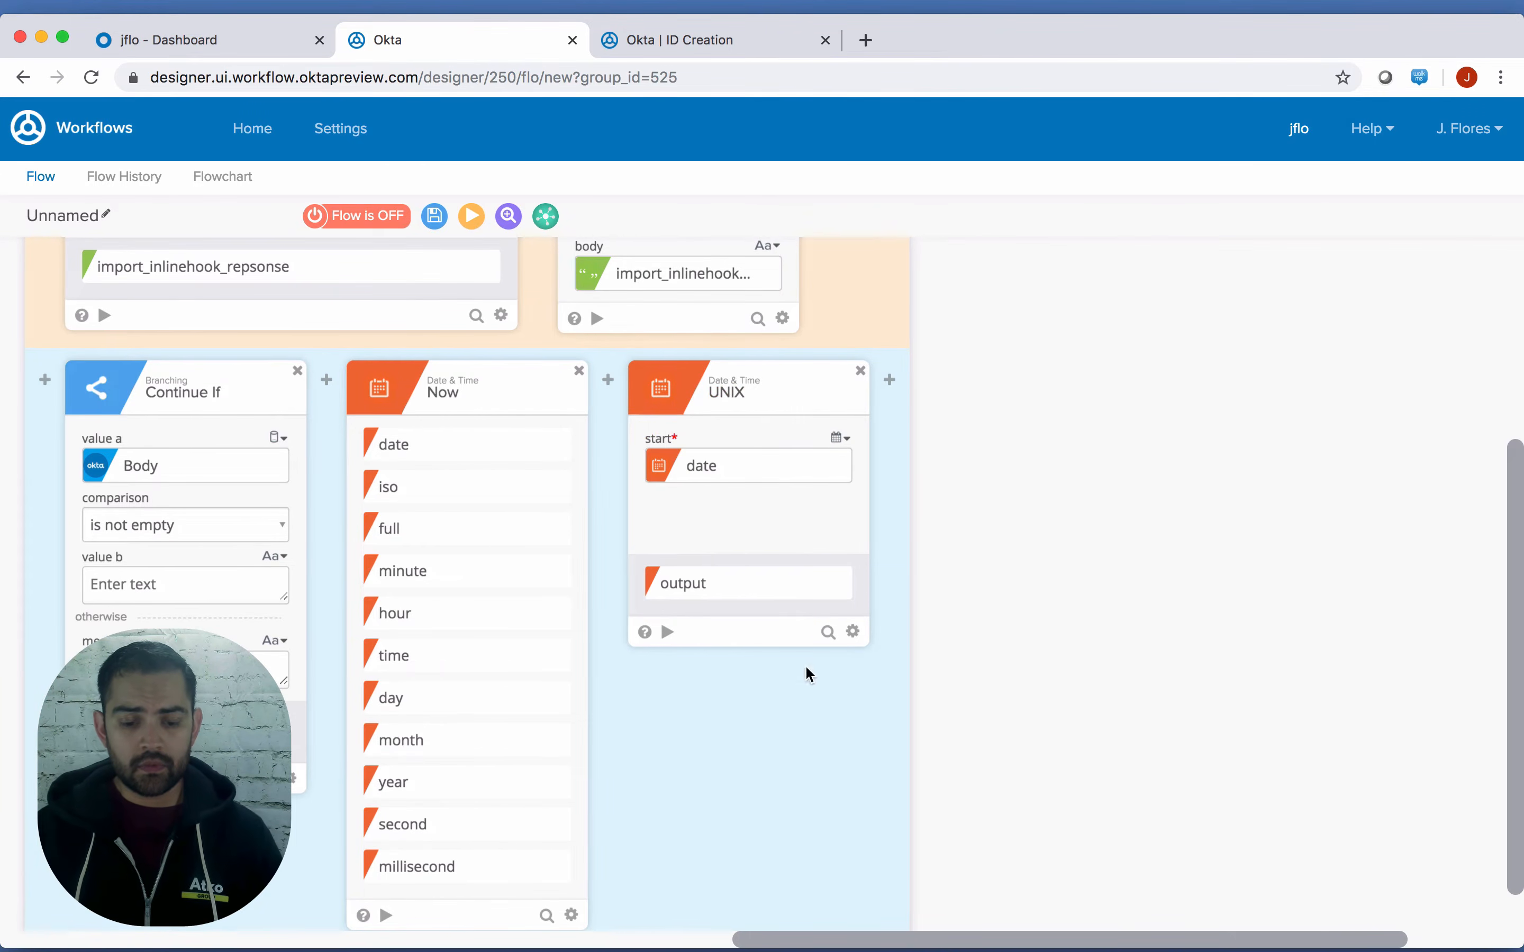
pyautogui.click(830, 585)
pyautogui.click(843, 634)
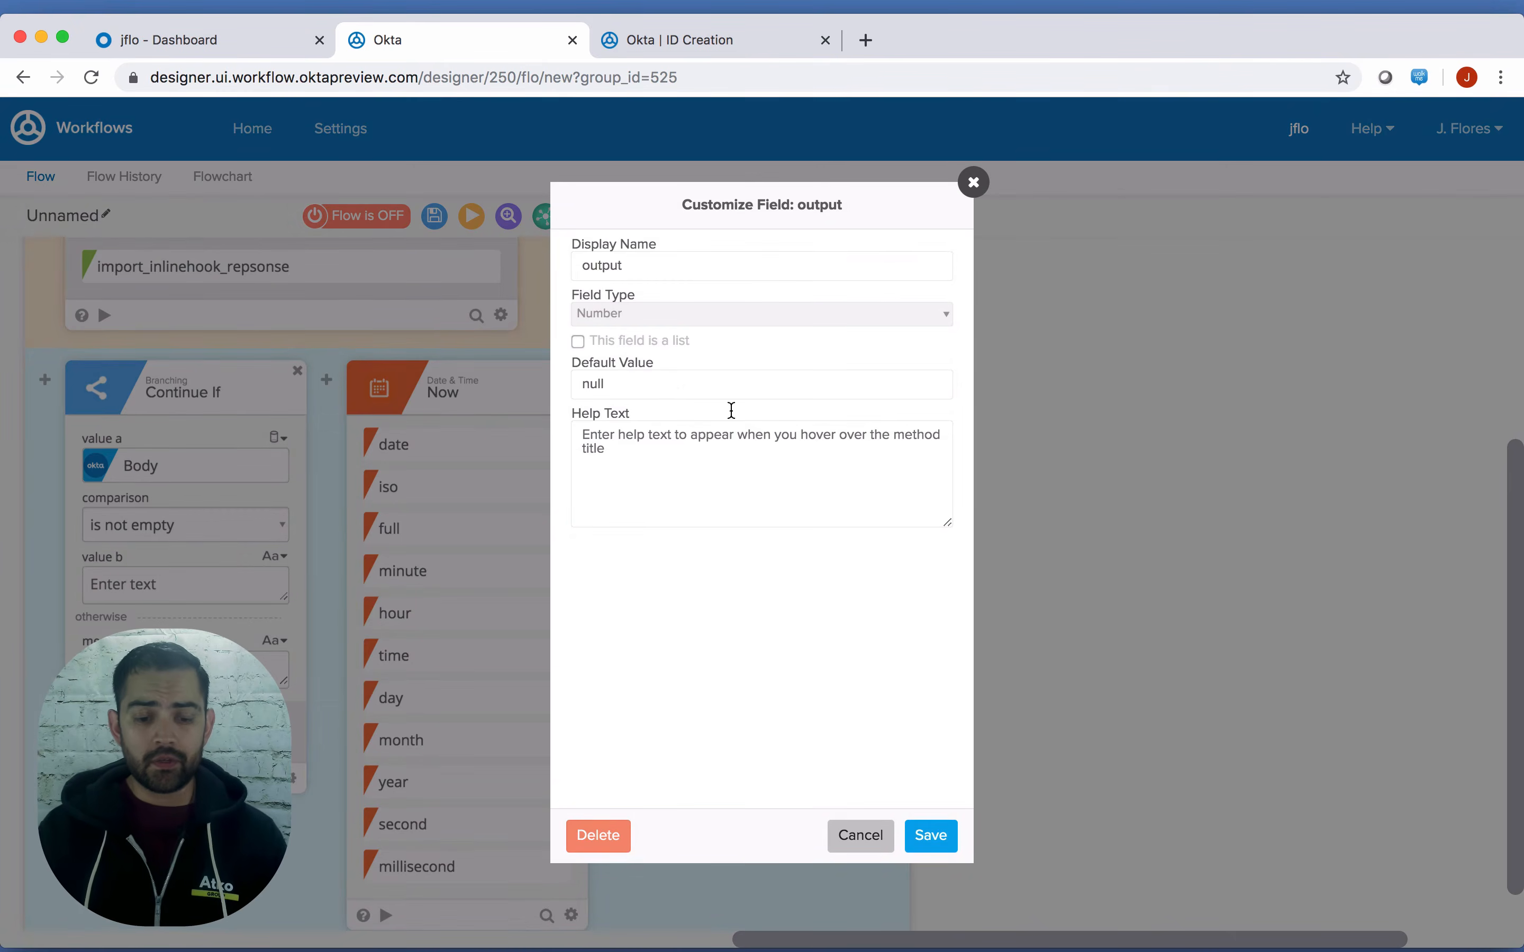
pyautogui.doubleClick(603, 271)
pyautogui.write('uniqueID')
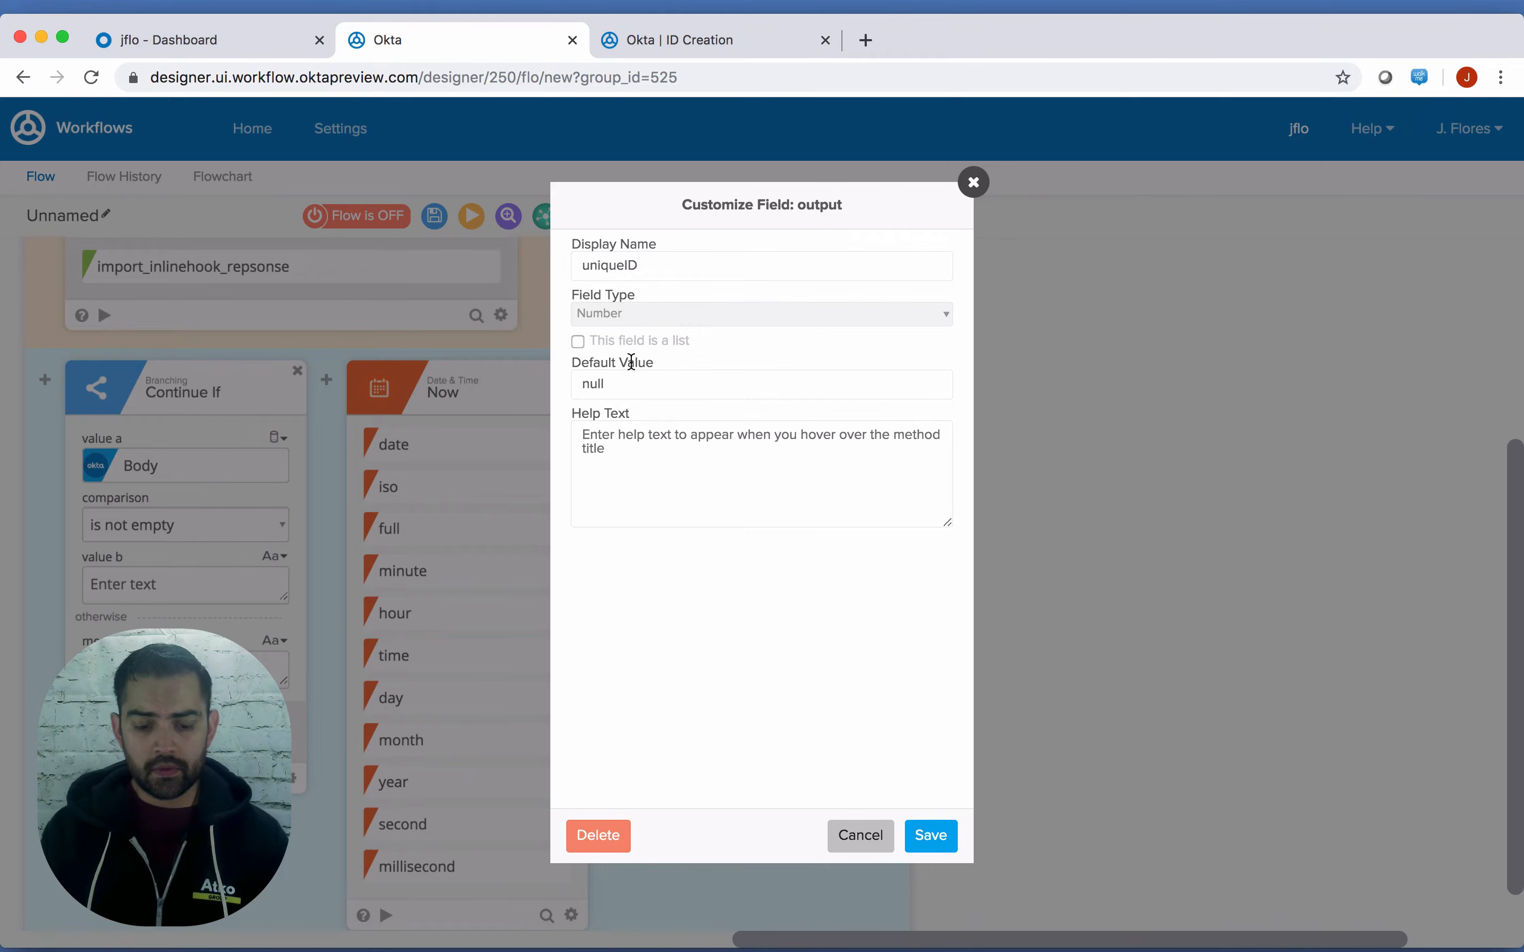
pyautogui.click(933, 835)
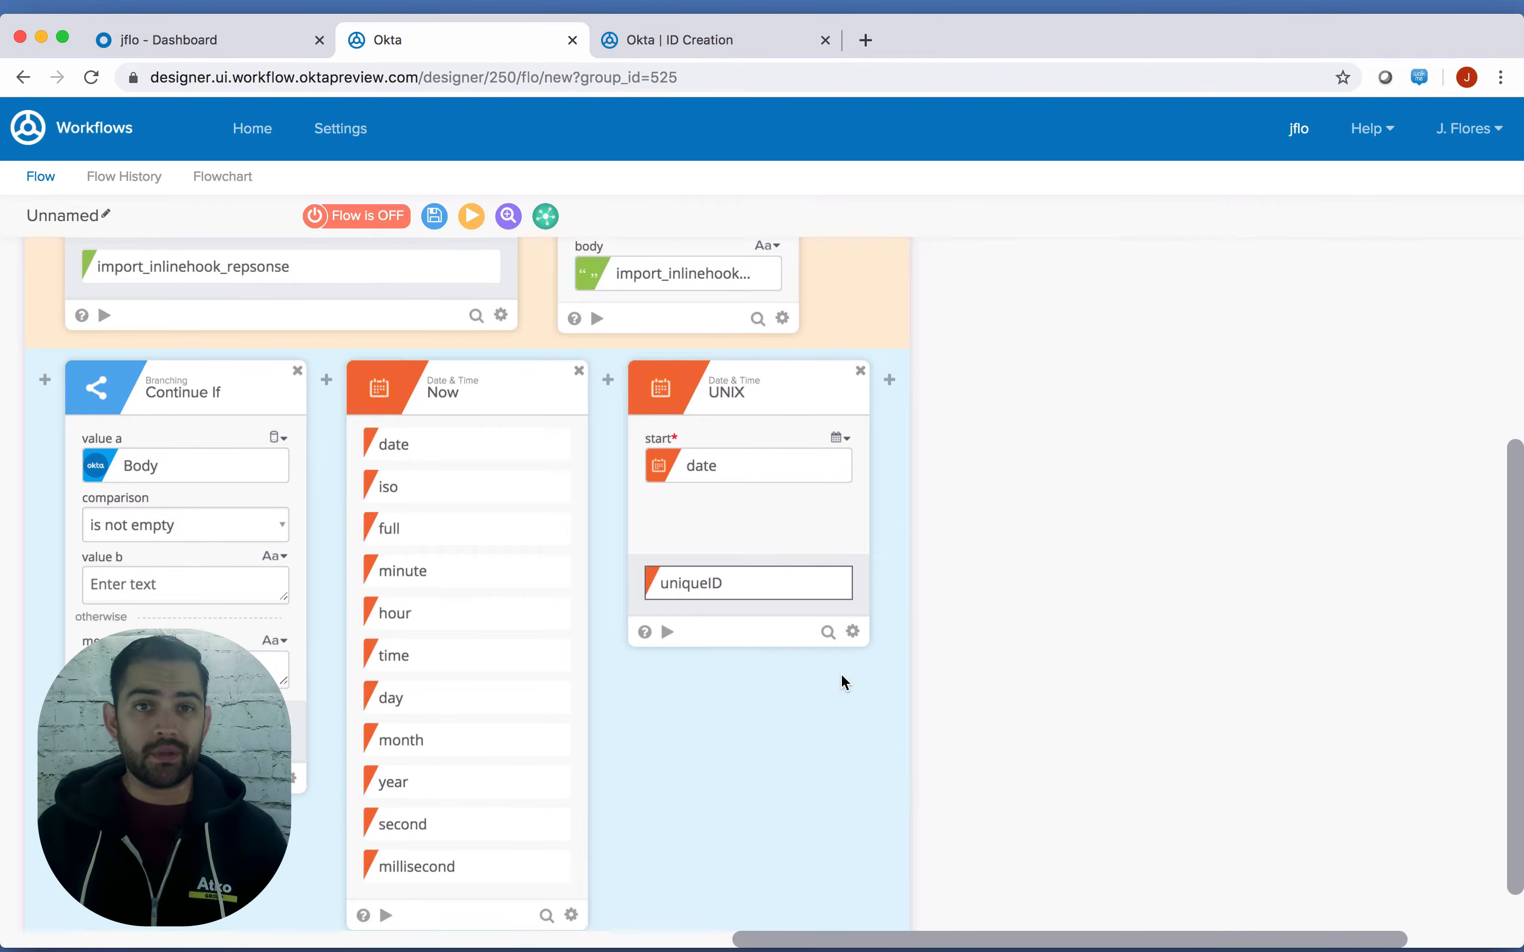
# Add a Text Concatenate function after the UNIX card in the FALSE branch
pyautogui.moveTo(889, 384)
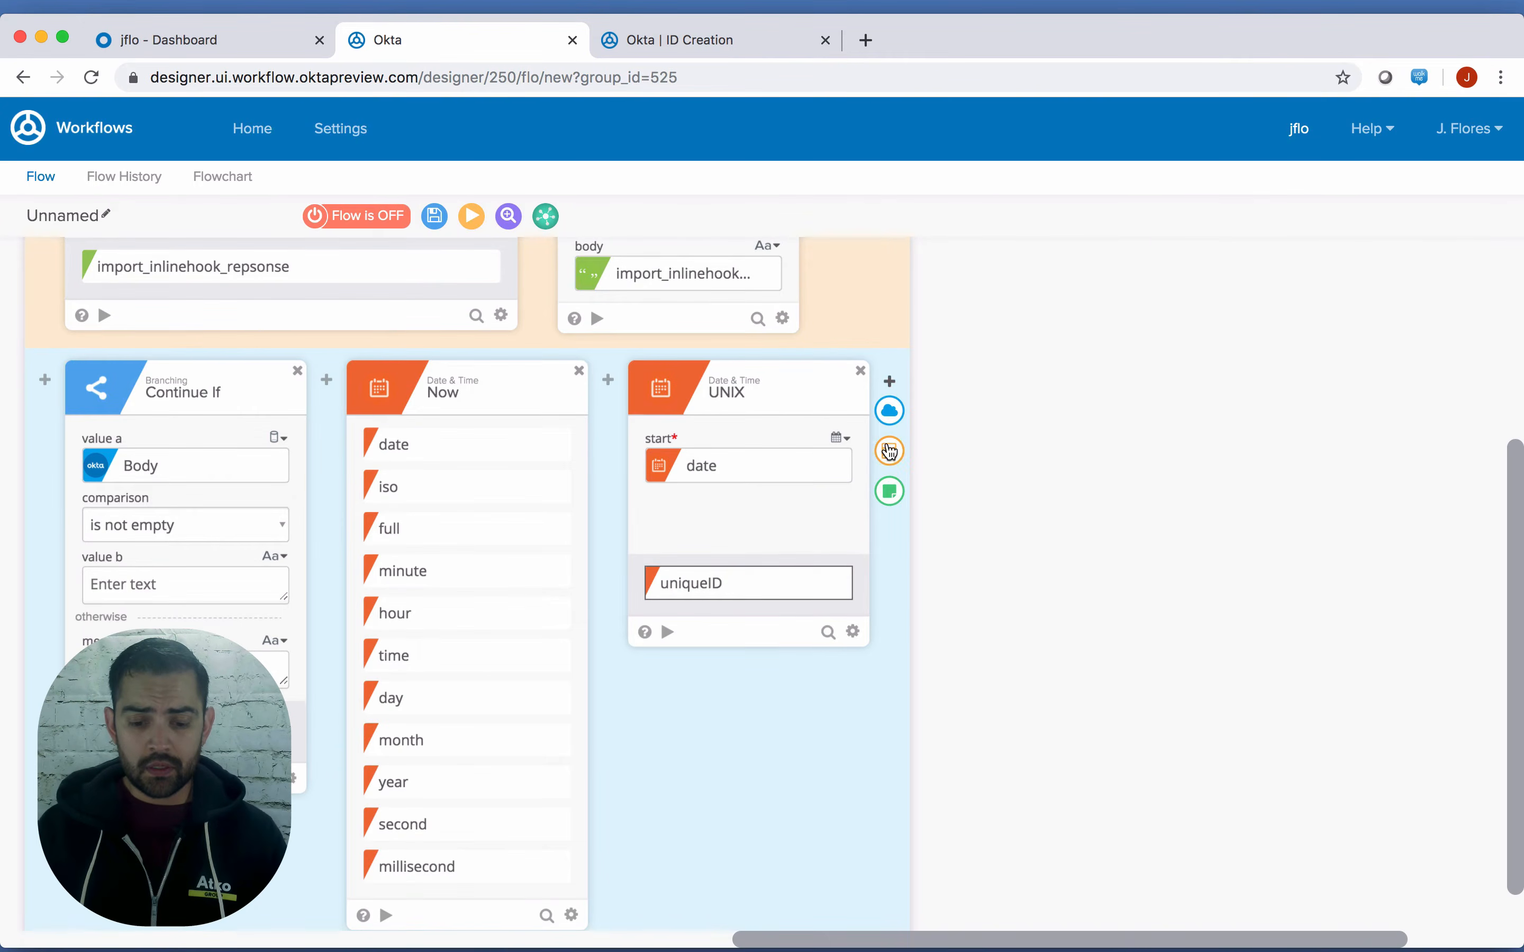
pyautogui.click(888, 451)
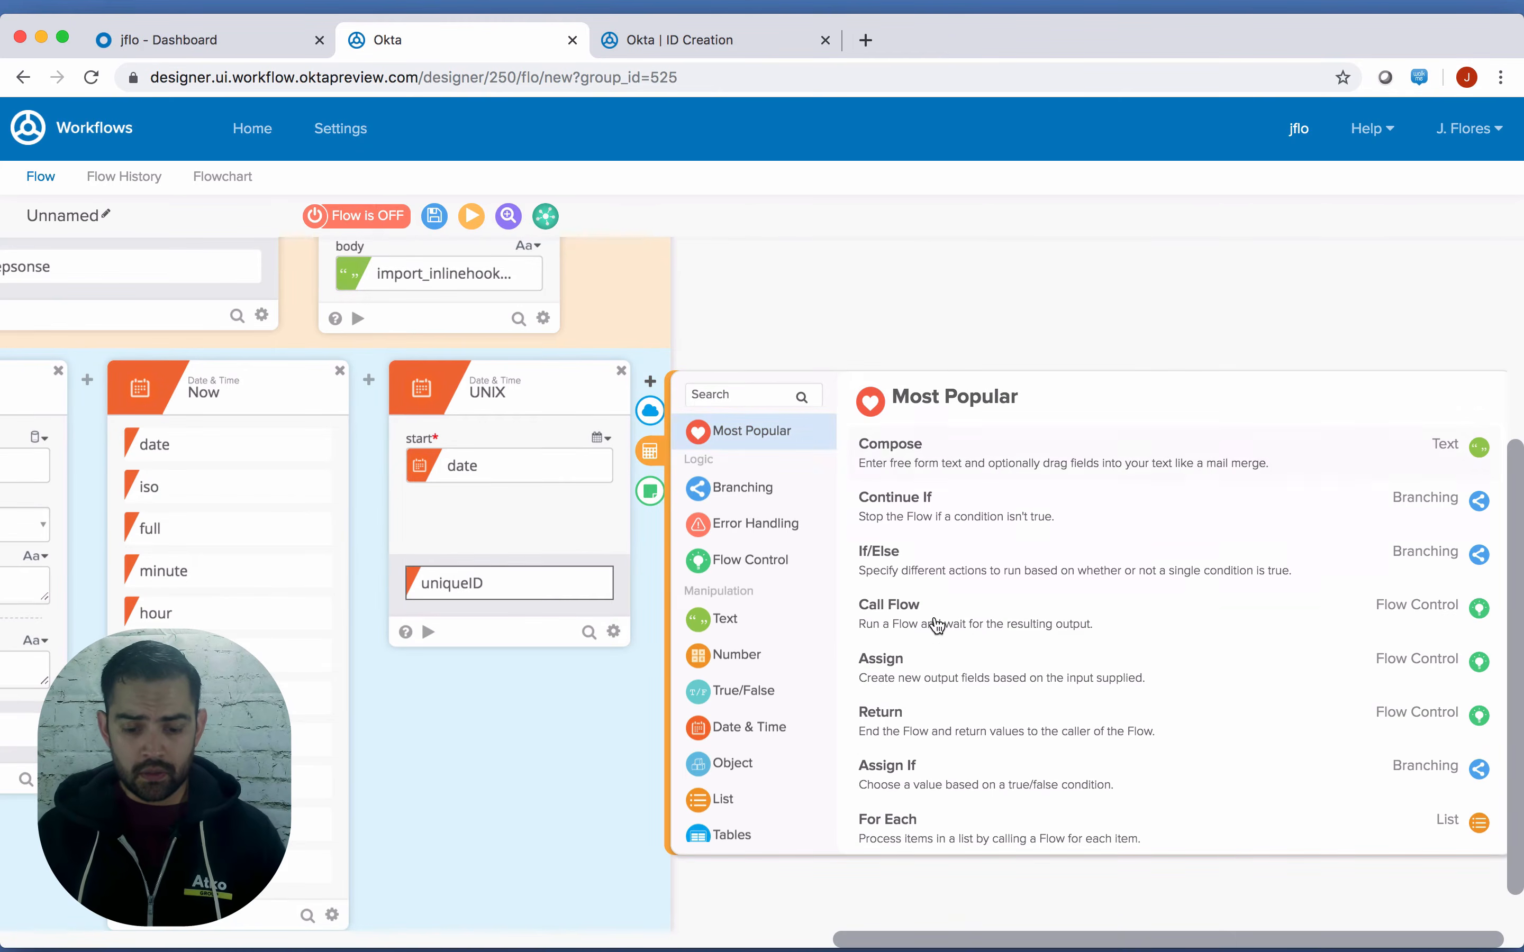
pyautogui.write('cond')
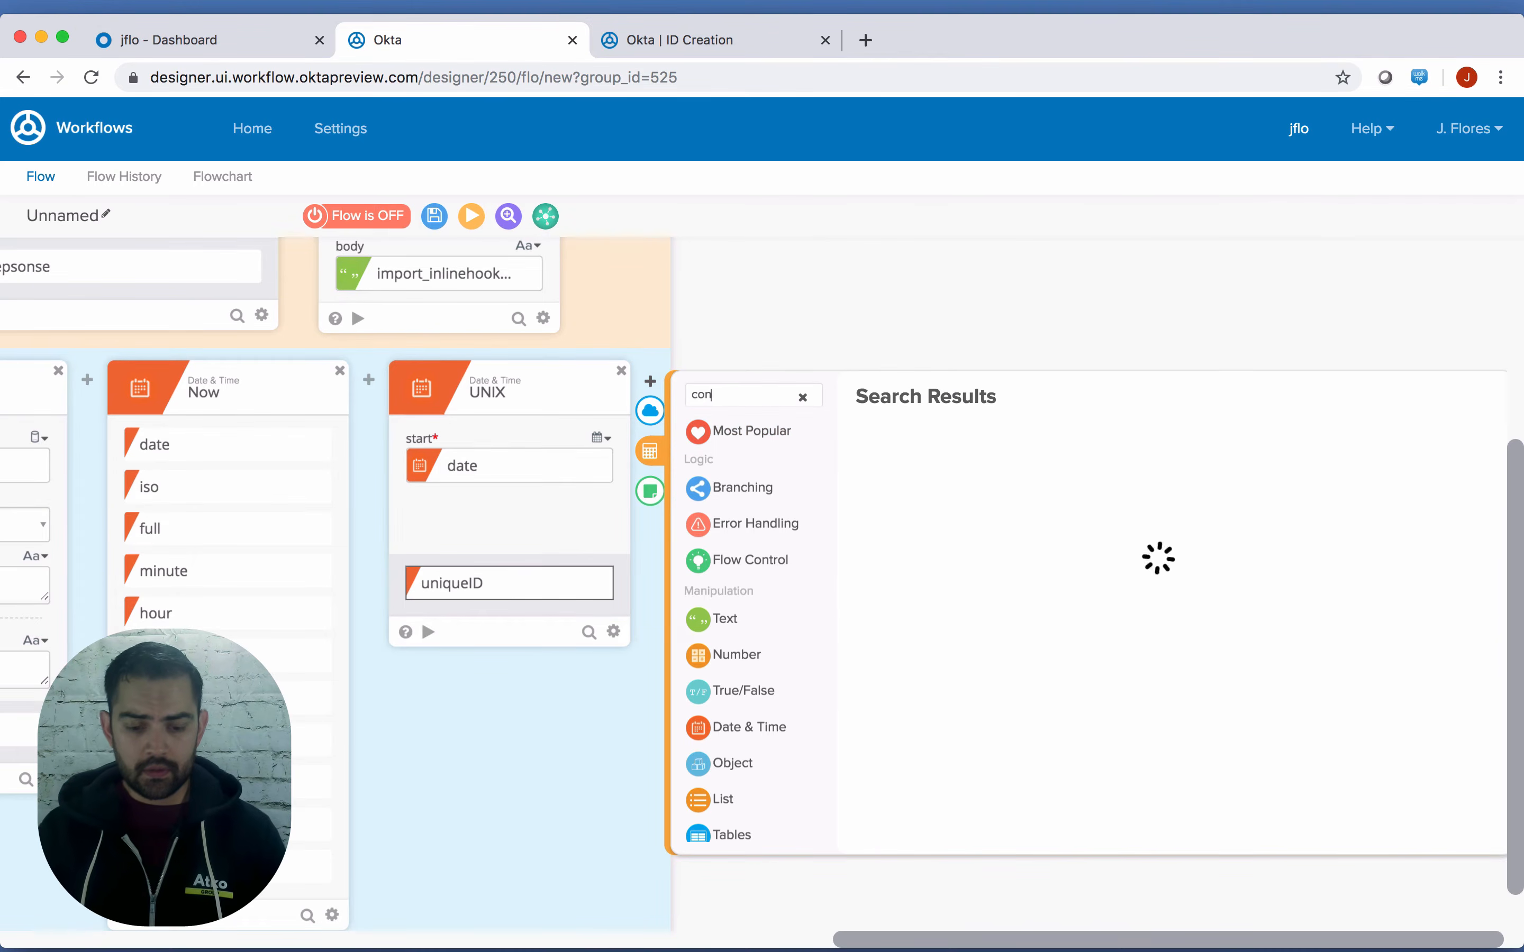
pyautogui.click(973, 436)
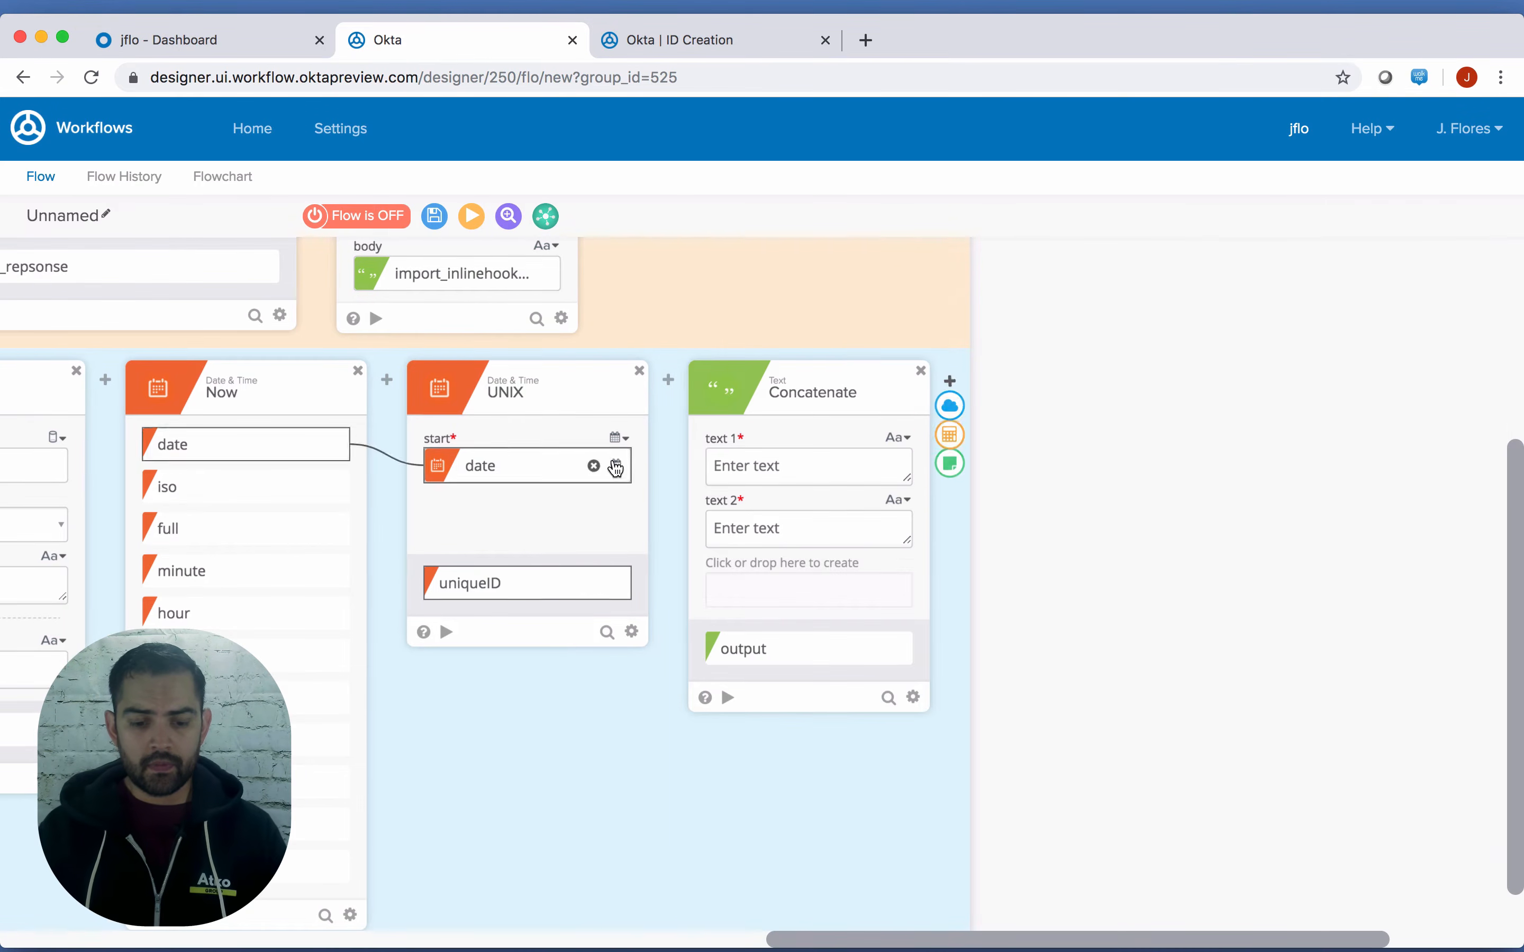
# Map the prefix output to text 1 and uniqueID to text 2 of the new Concatenate card
pyautogui.hscroll(-15, 585, 556)
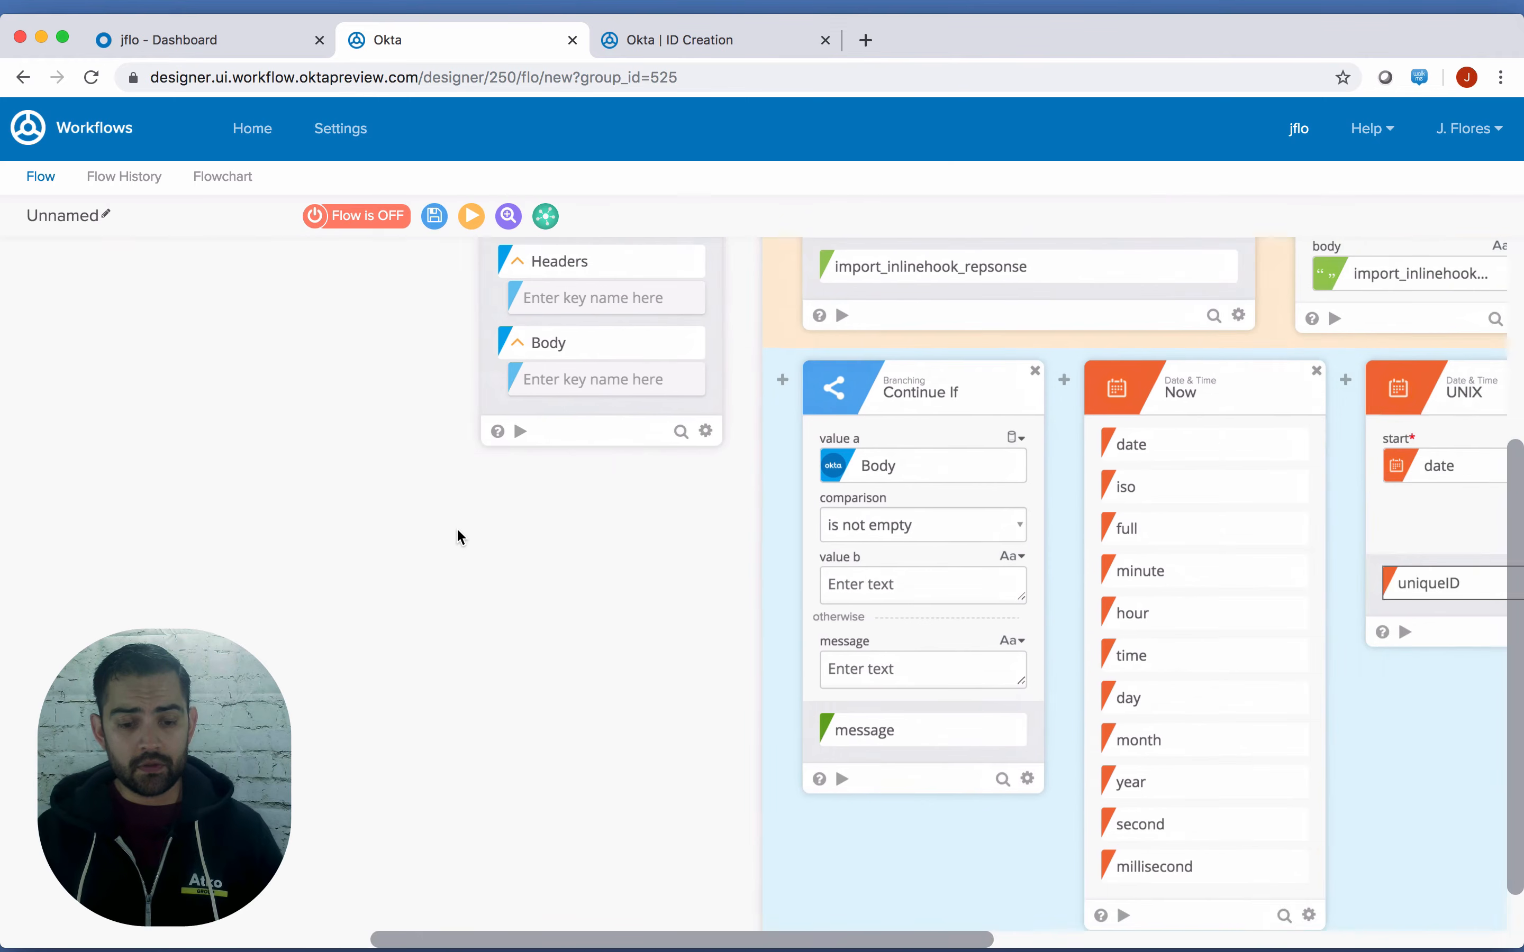
pyautogui.scroll(3, 462, 536)
pyautogui.hscroll(-5, 462, 532)
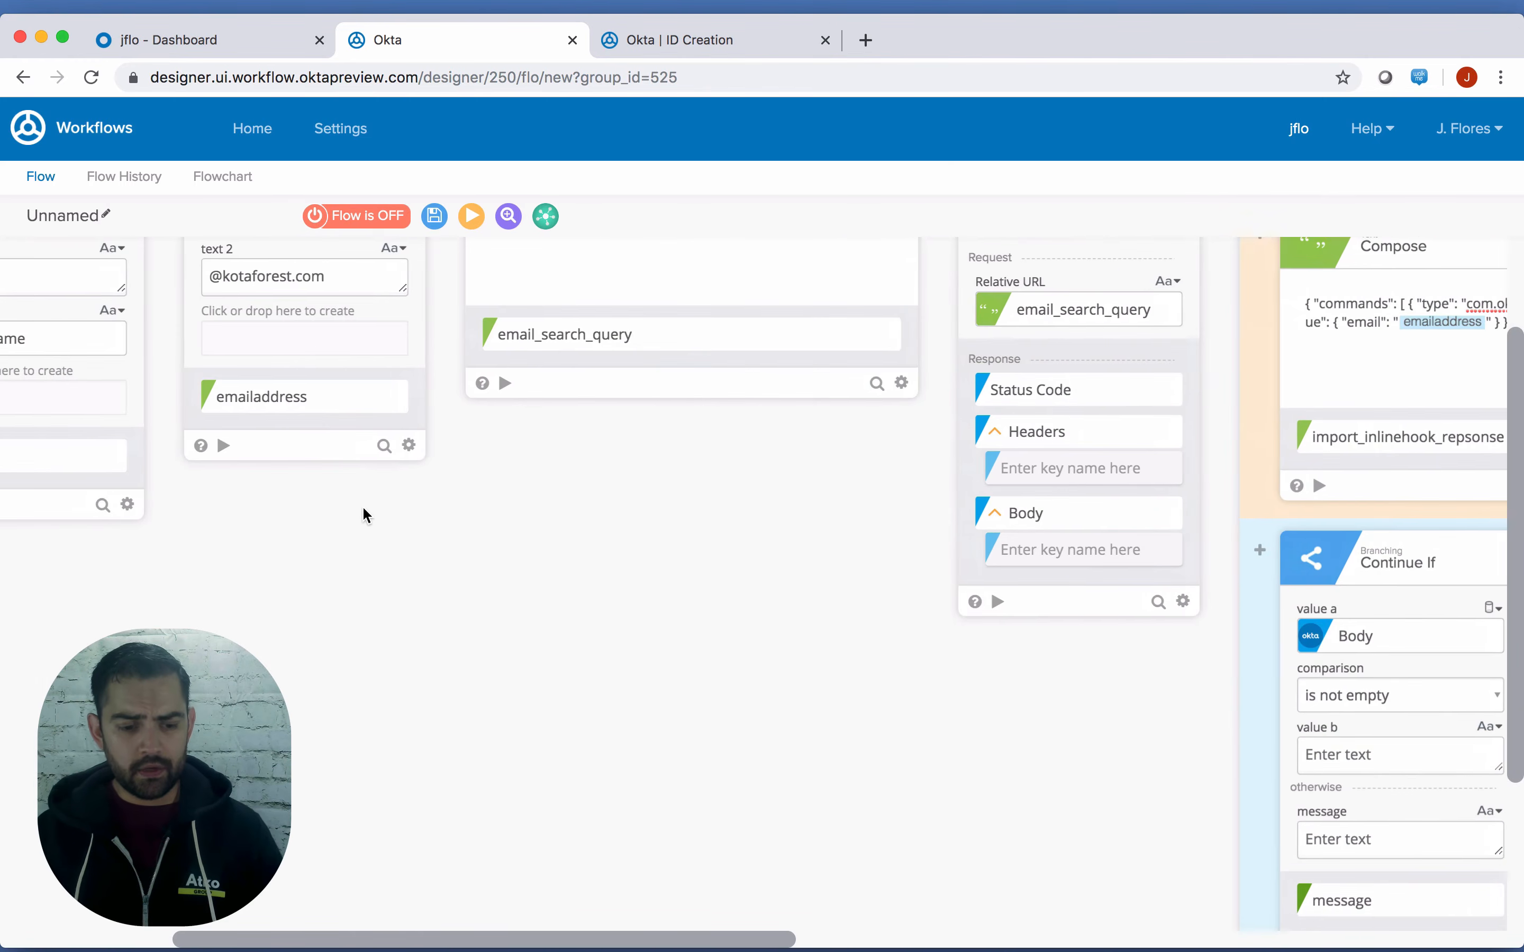
pyautogui.hscroll(-5, 362, 505)
pyautogui.moveTo(368, 463); pyautogui.dragTo(1318, 636)
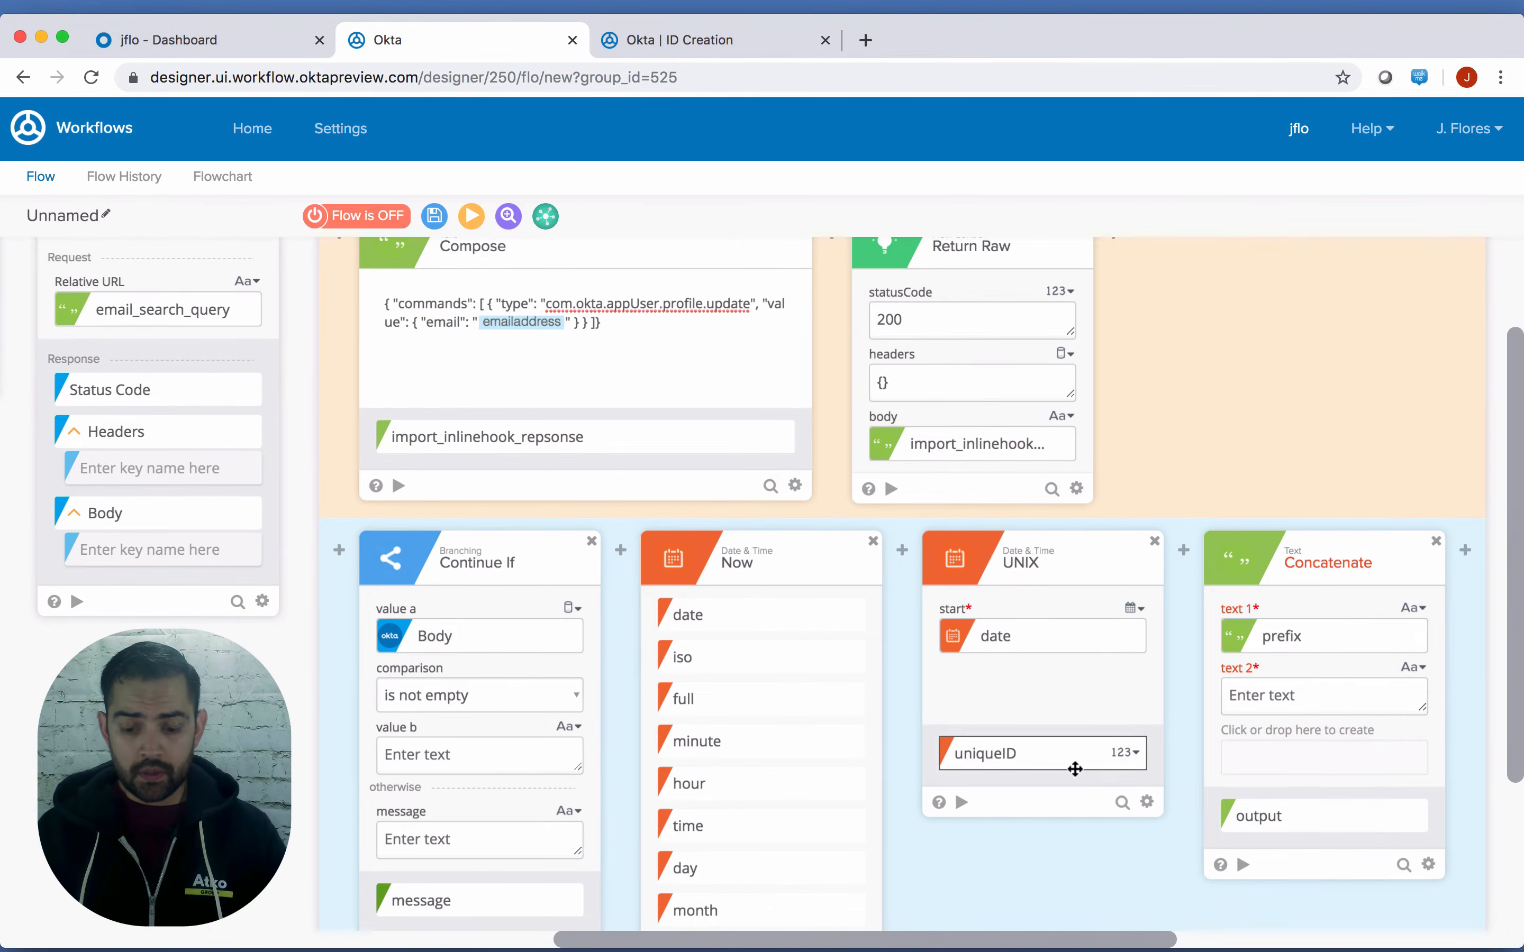
pyautogui.moveTo(1075, 767); pyautogui.dragTo(1316, 700)
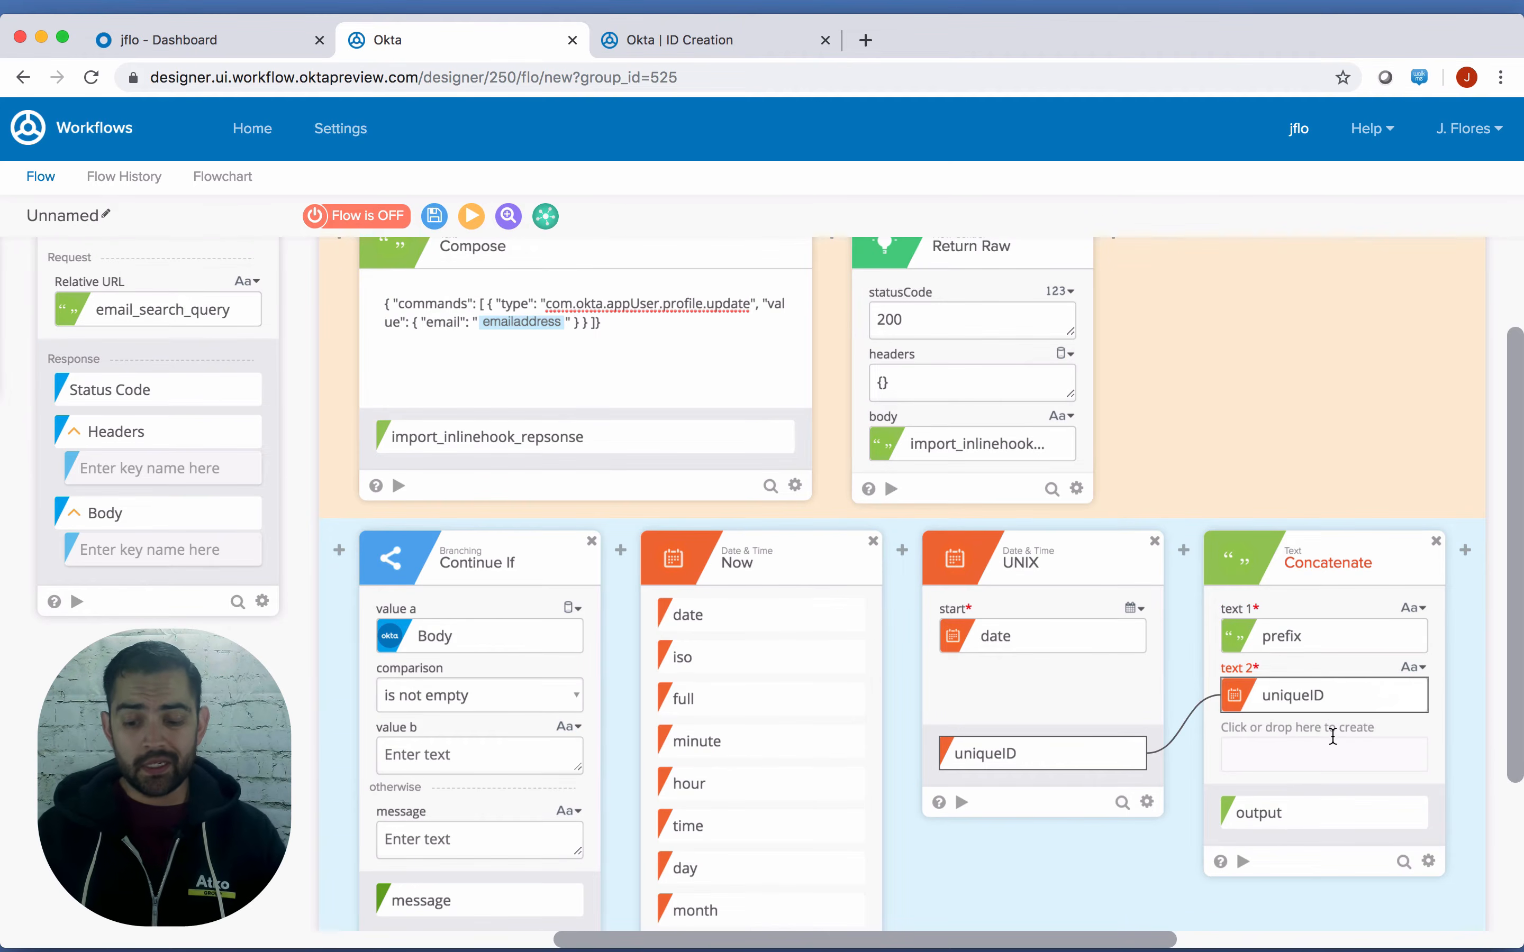
pyautogui.click(1327, 730)
pyautogui.click(1329, 754)
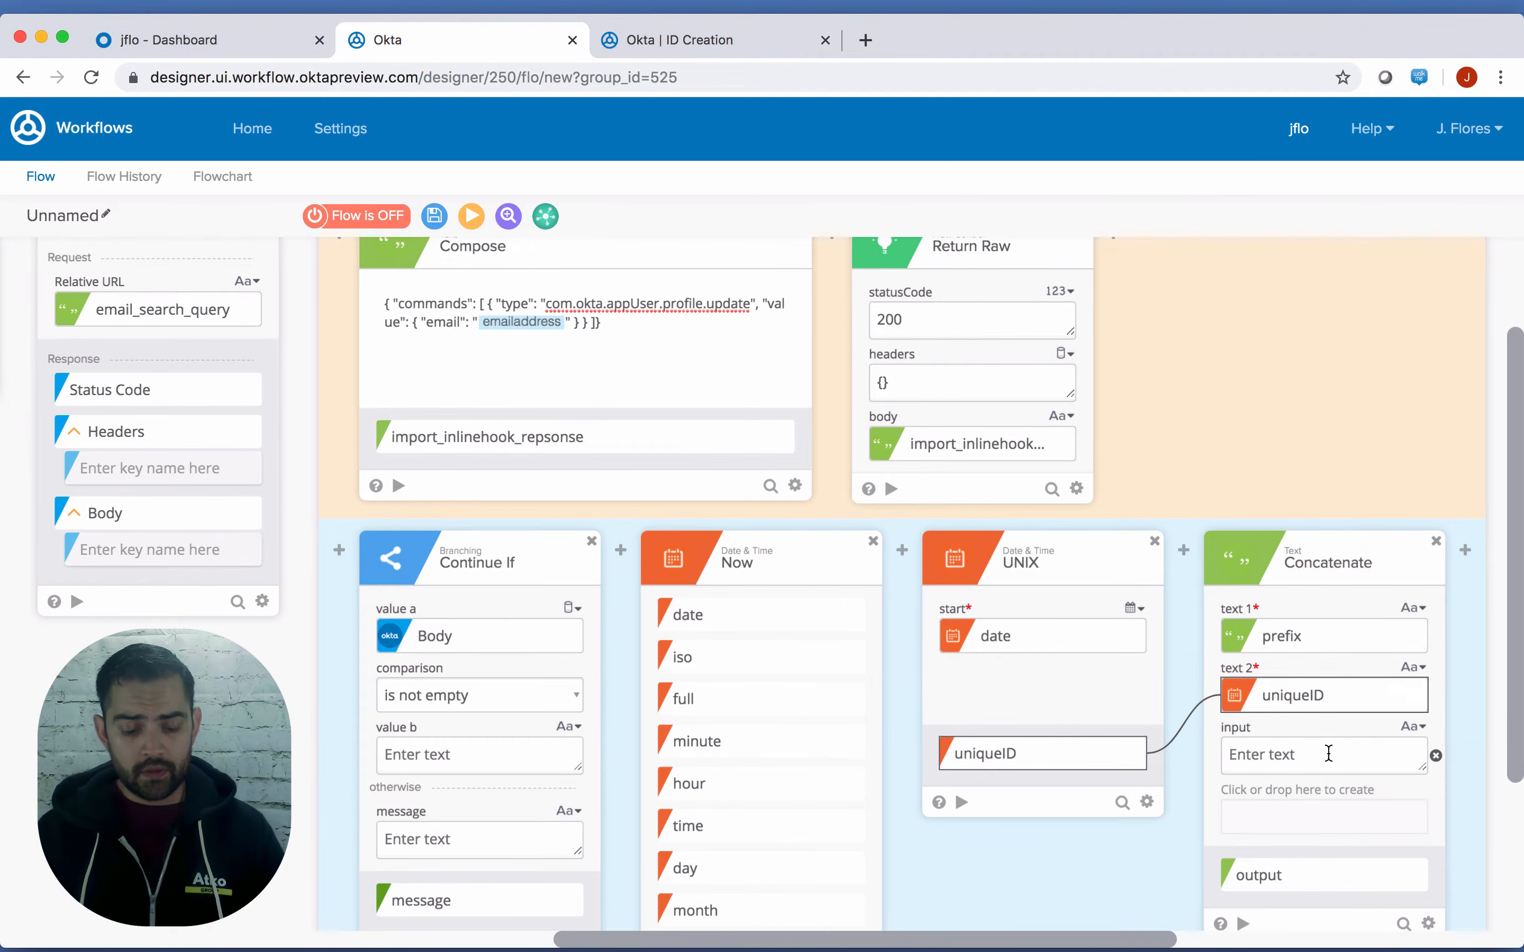
pyautogui.write('@')
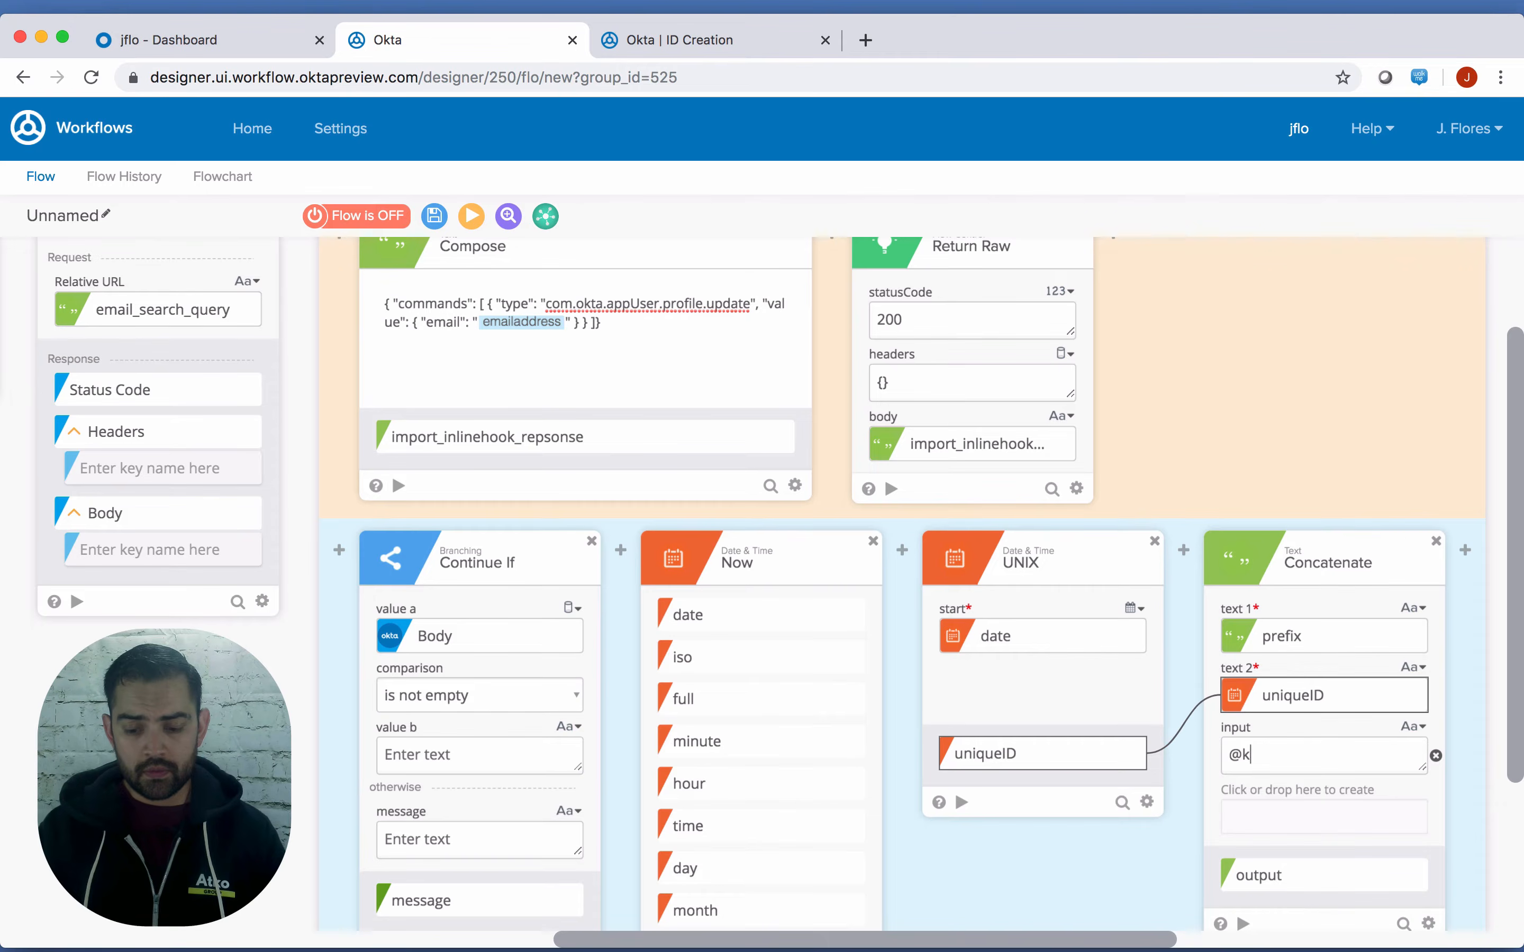
pyautogui.write('kotaforest.com')
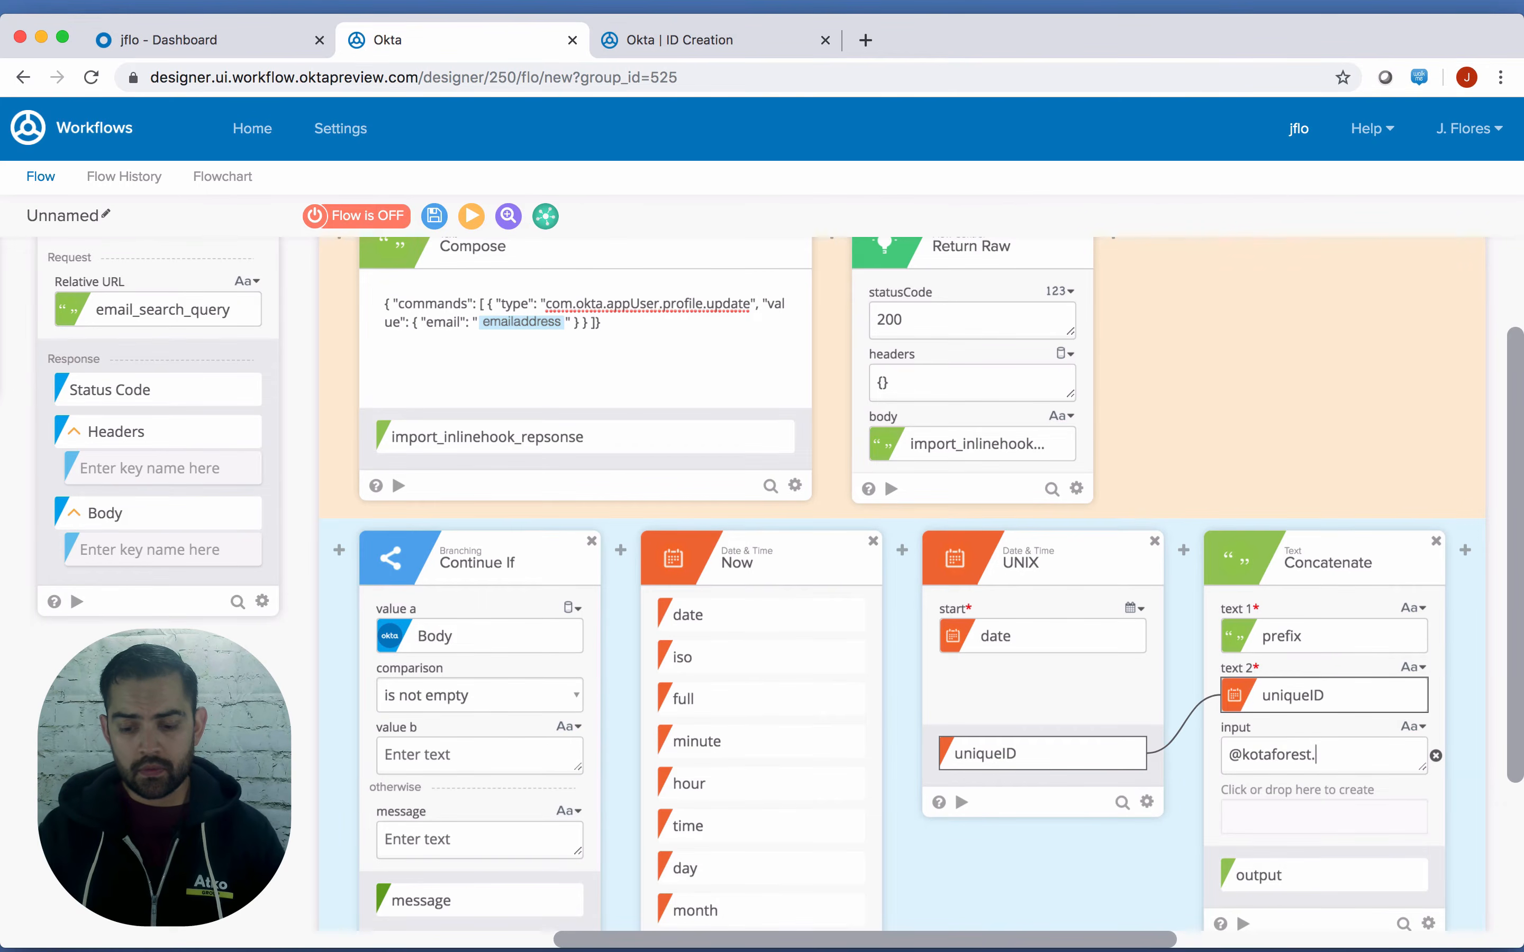
# Rename the Concatenate card's output to unique_email, leaving its default value empty, and save the field
pyautogui.click(1406, 875)
pyautogui.click(1405, 929)
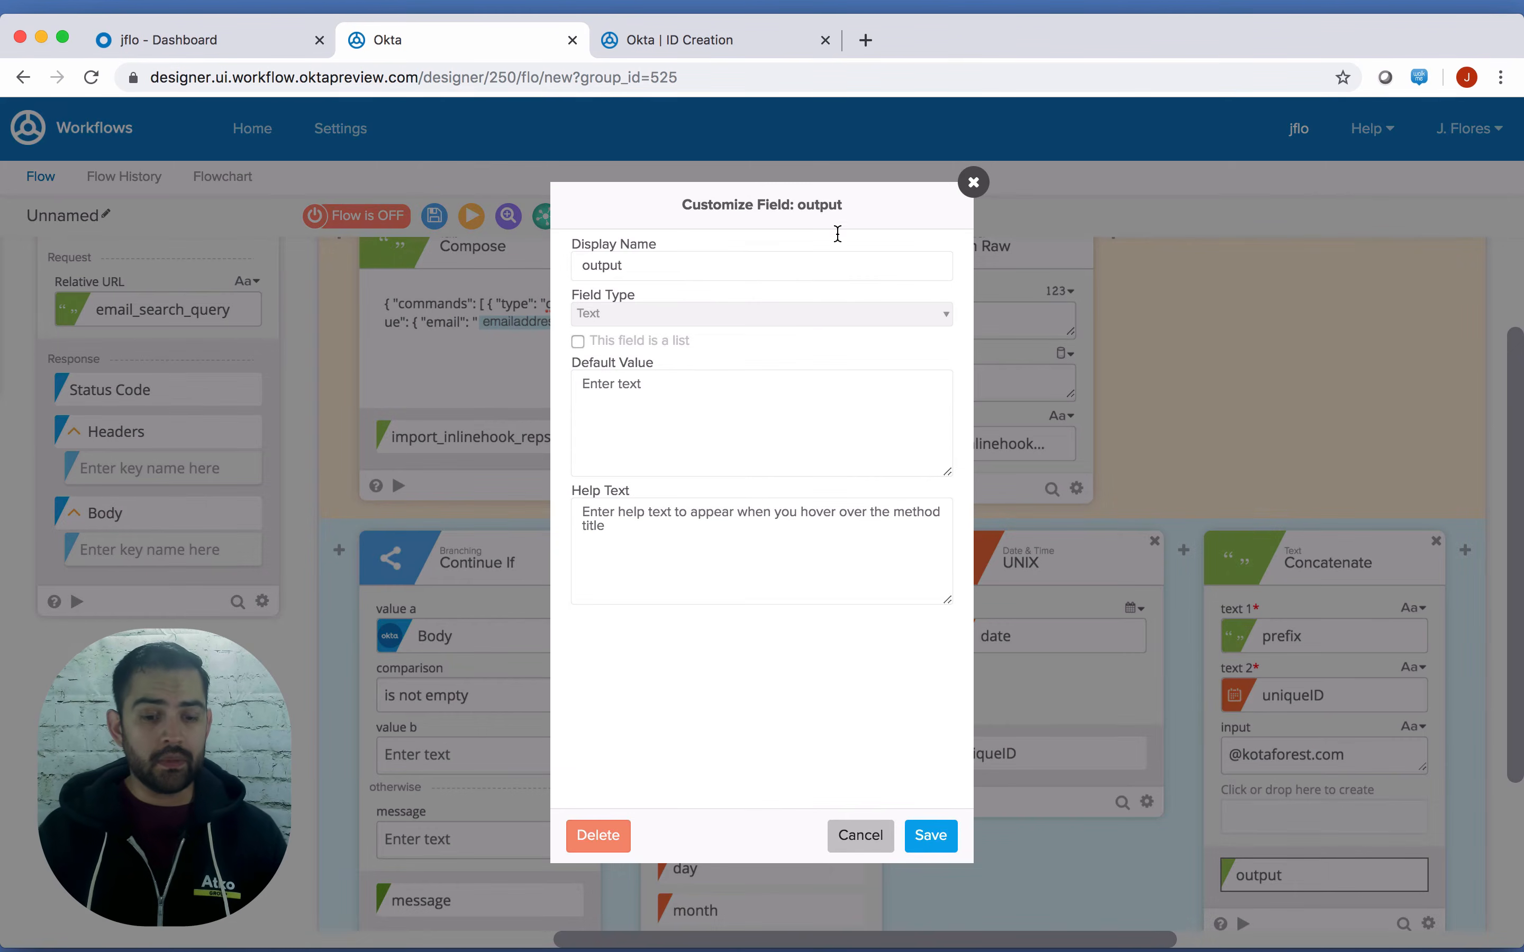
pyautogui.doubleClick(608, 260)
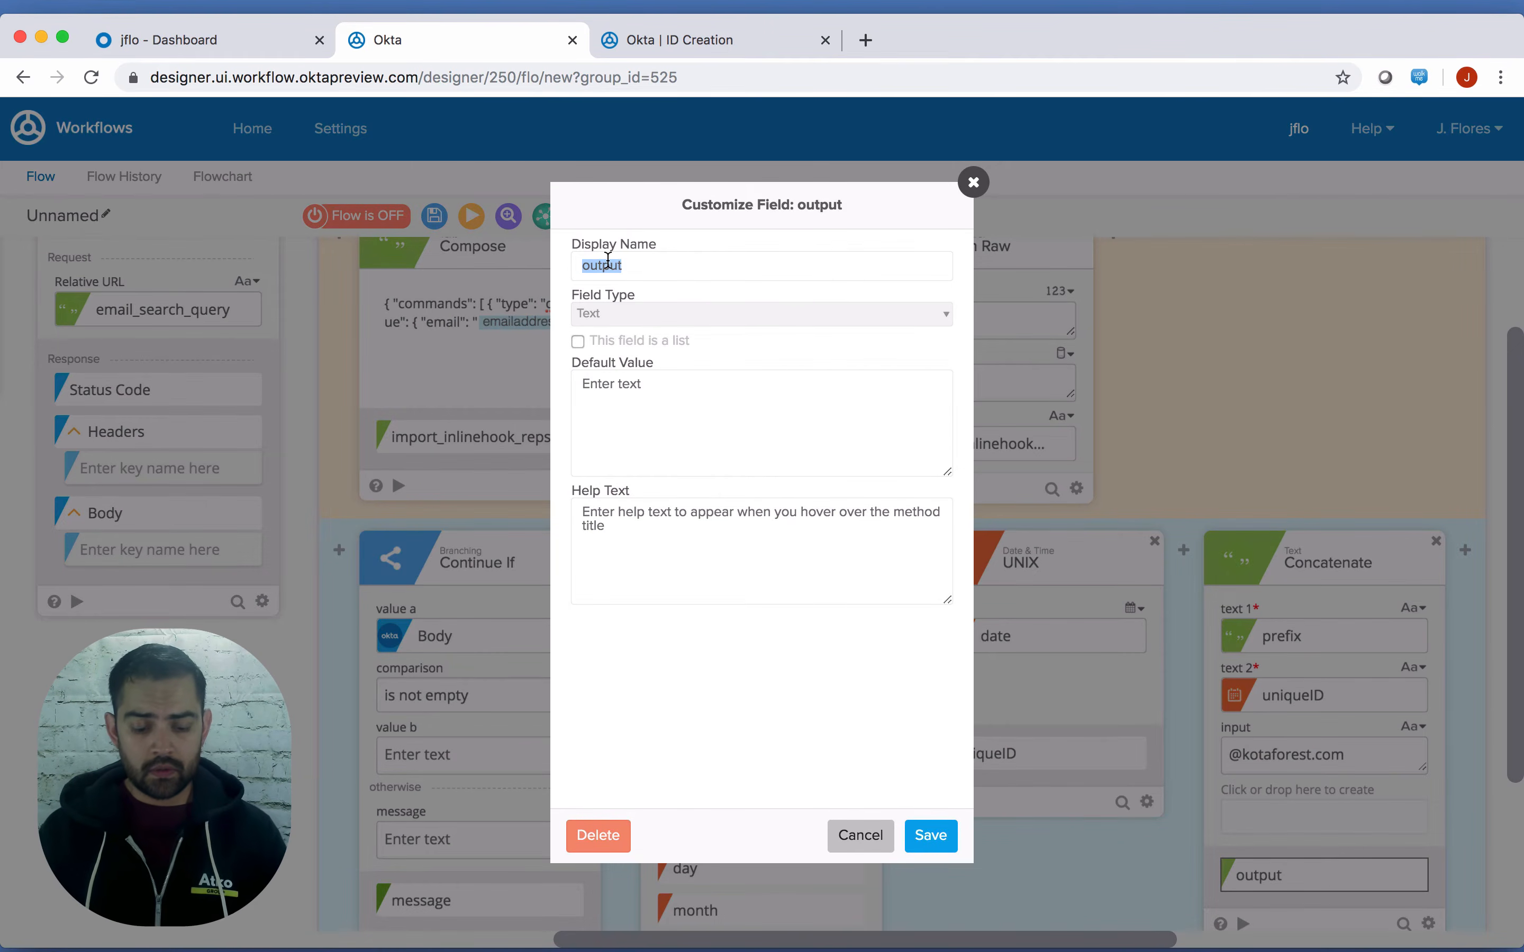
pyautogui.write('uni')
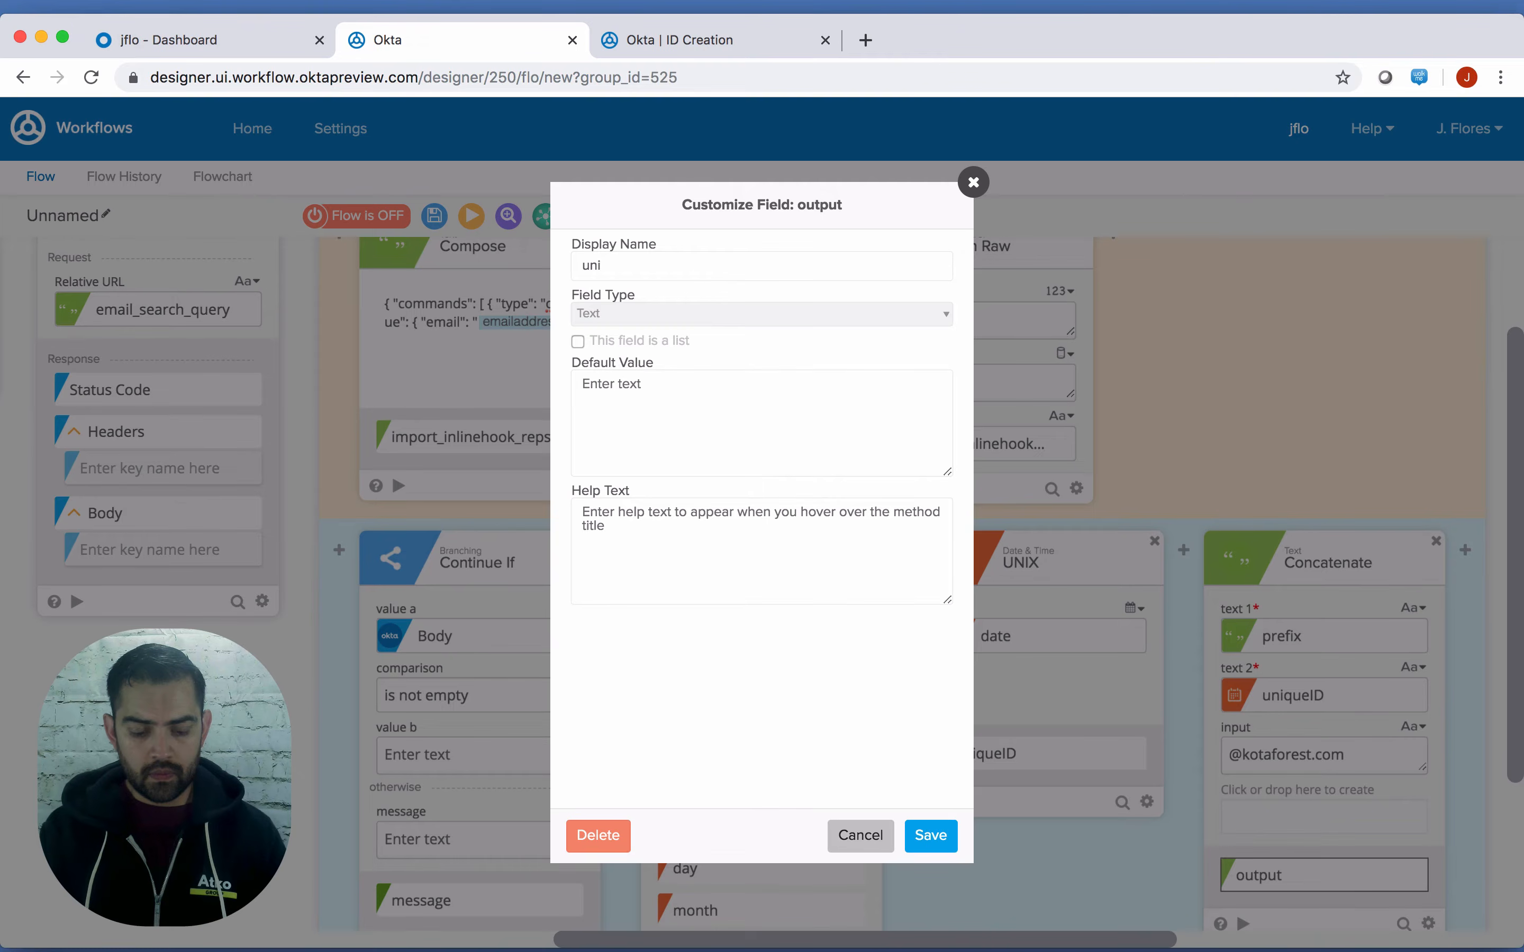
pyautogui.write('q')
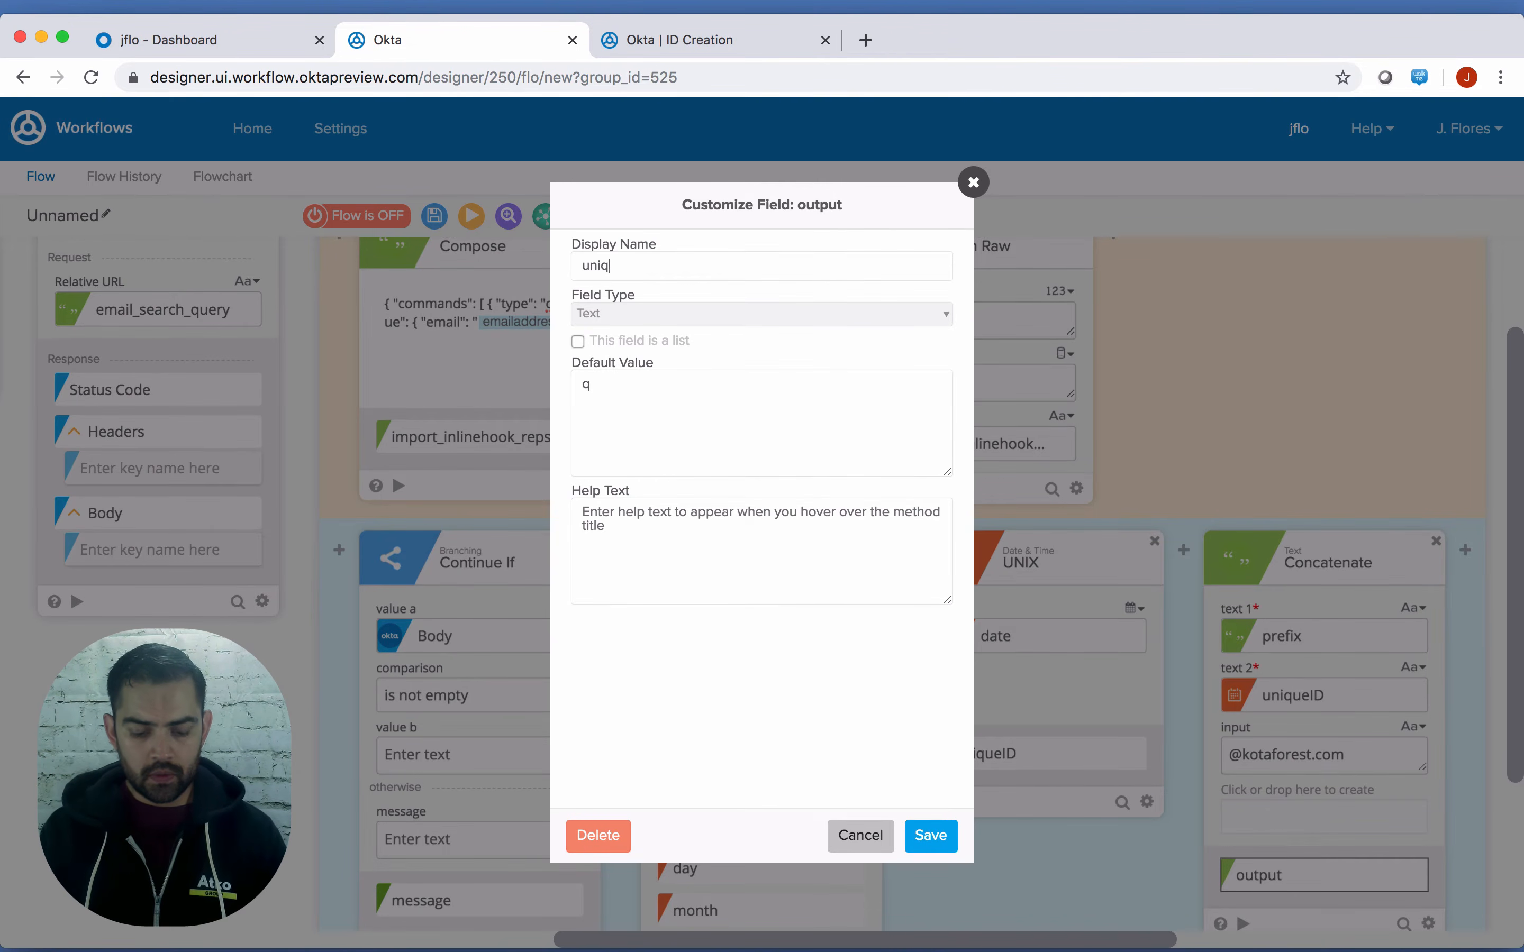
pyautogui.write('unique_email')
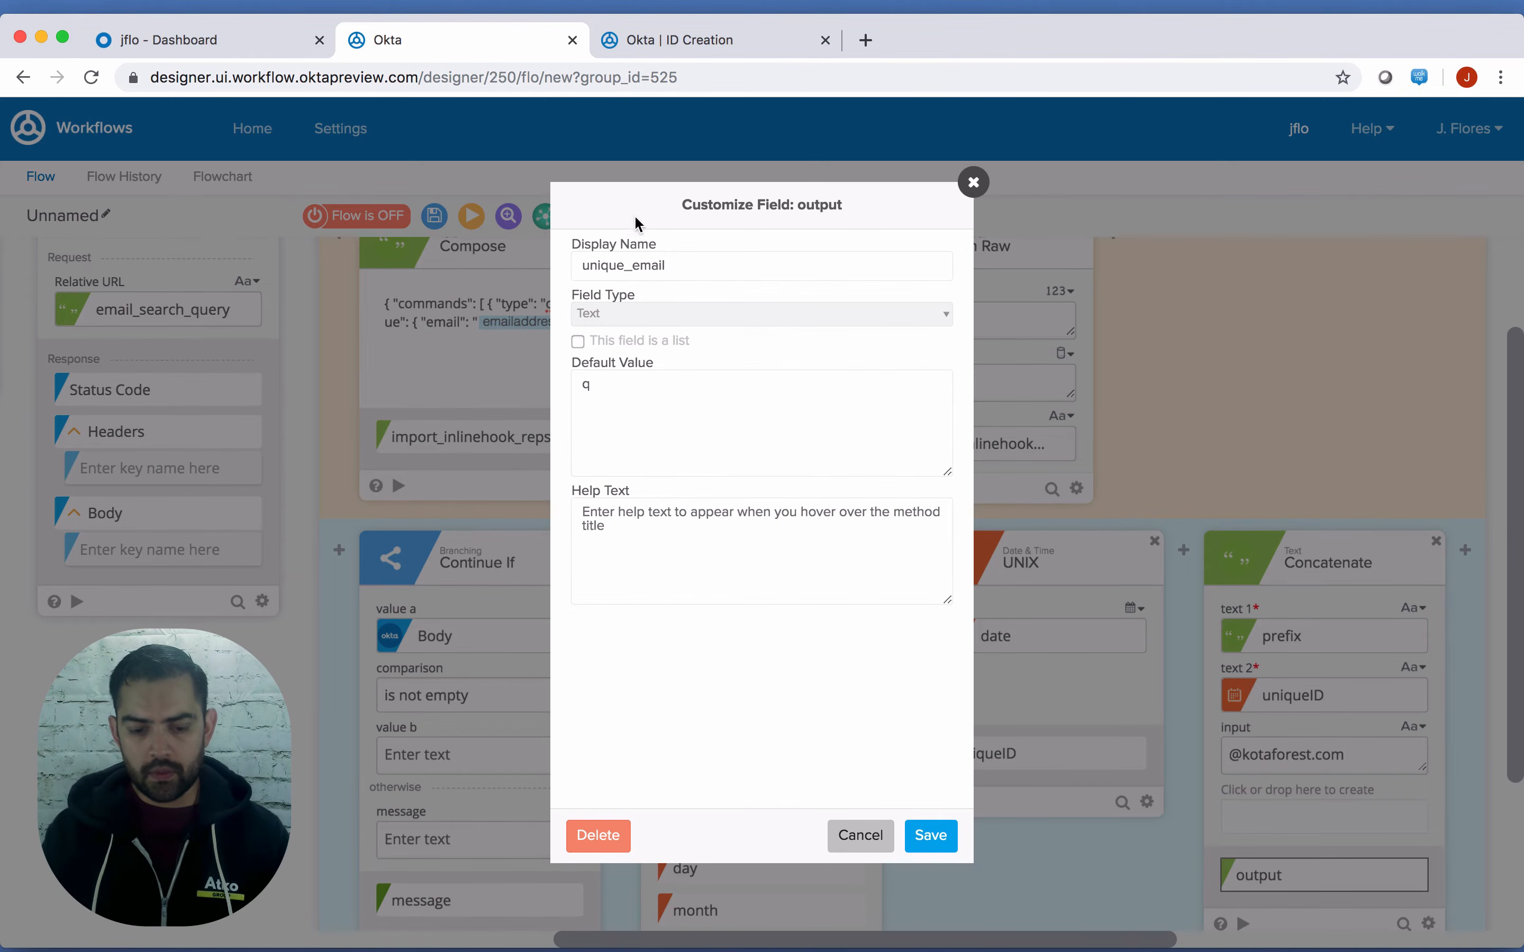
pyautogui.press('BackSpace')
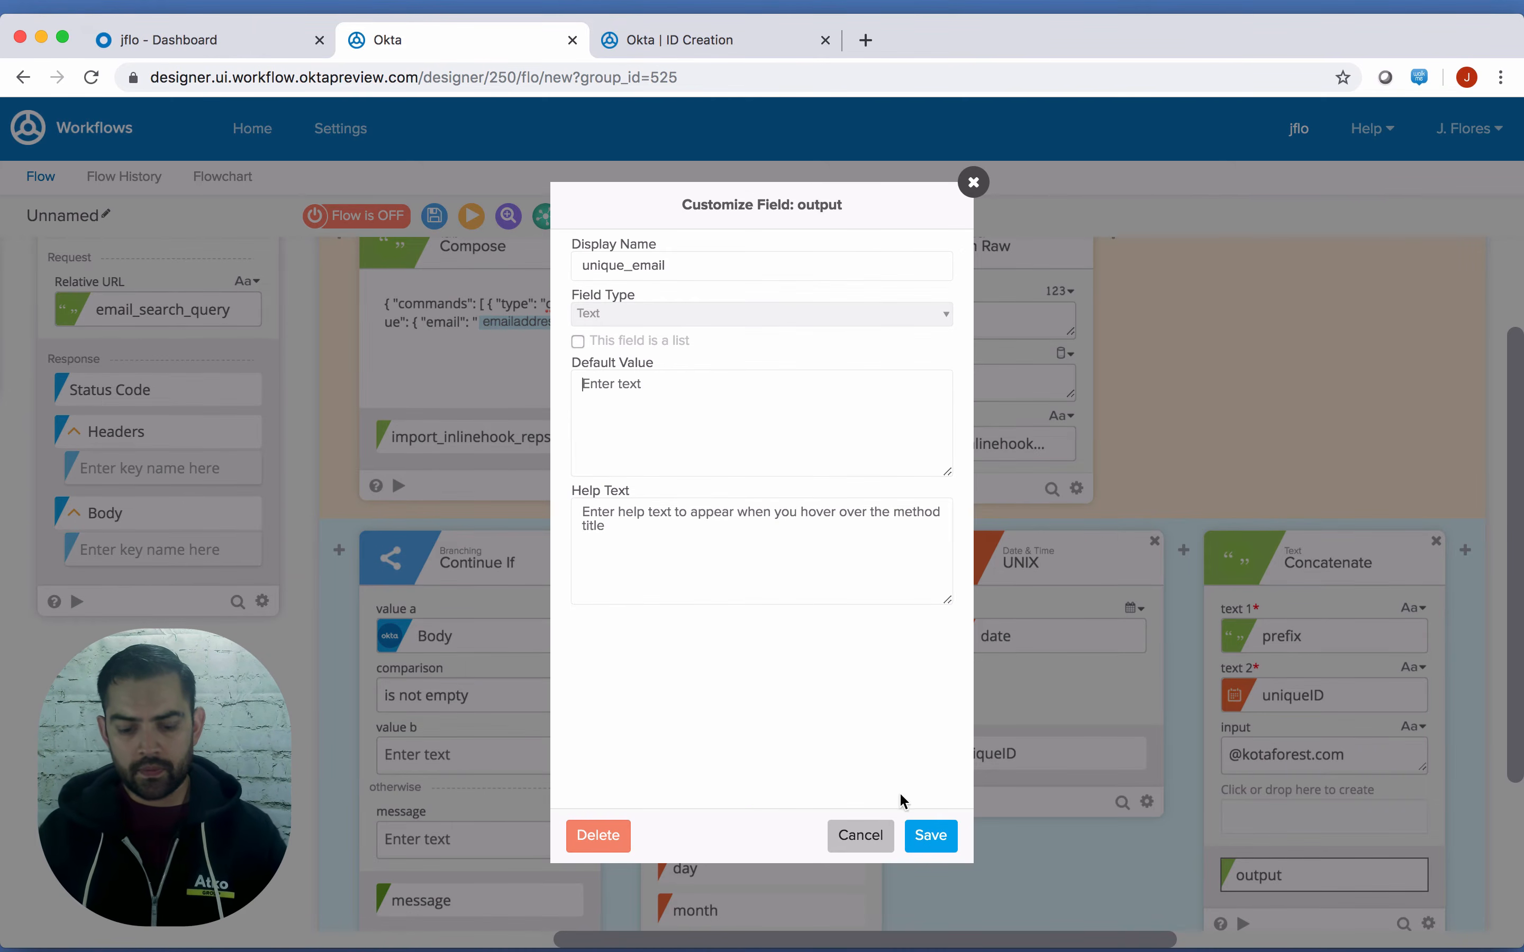
pyautogui.click(930, 835)
# Add a Text Compose function after the Concatenate card in the FALSE branch
pyautogui.hscroll(5, 1150, 747)
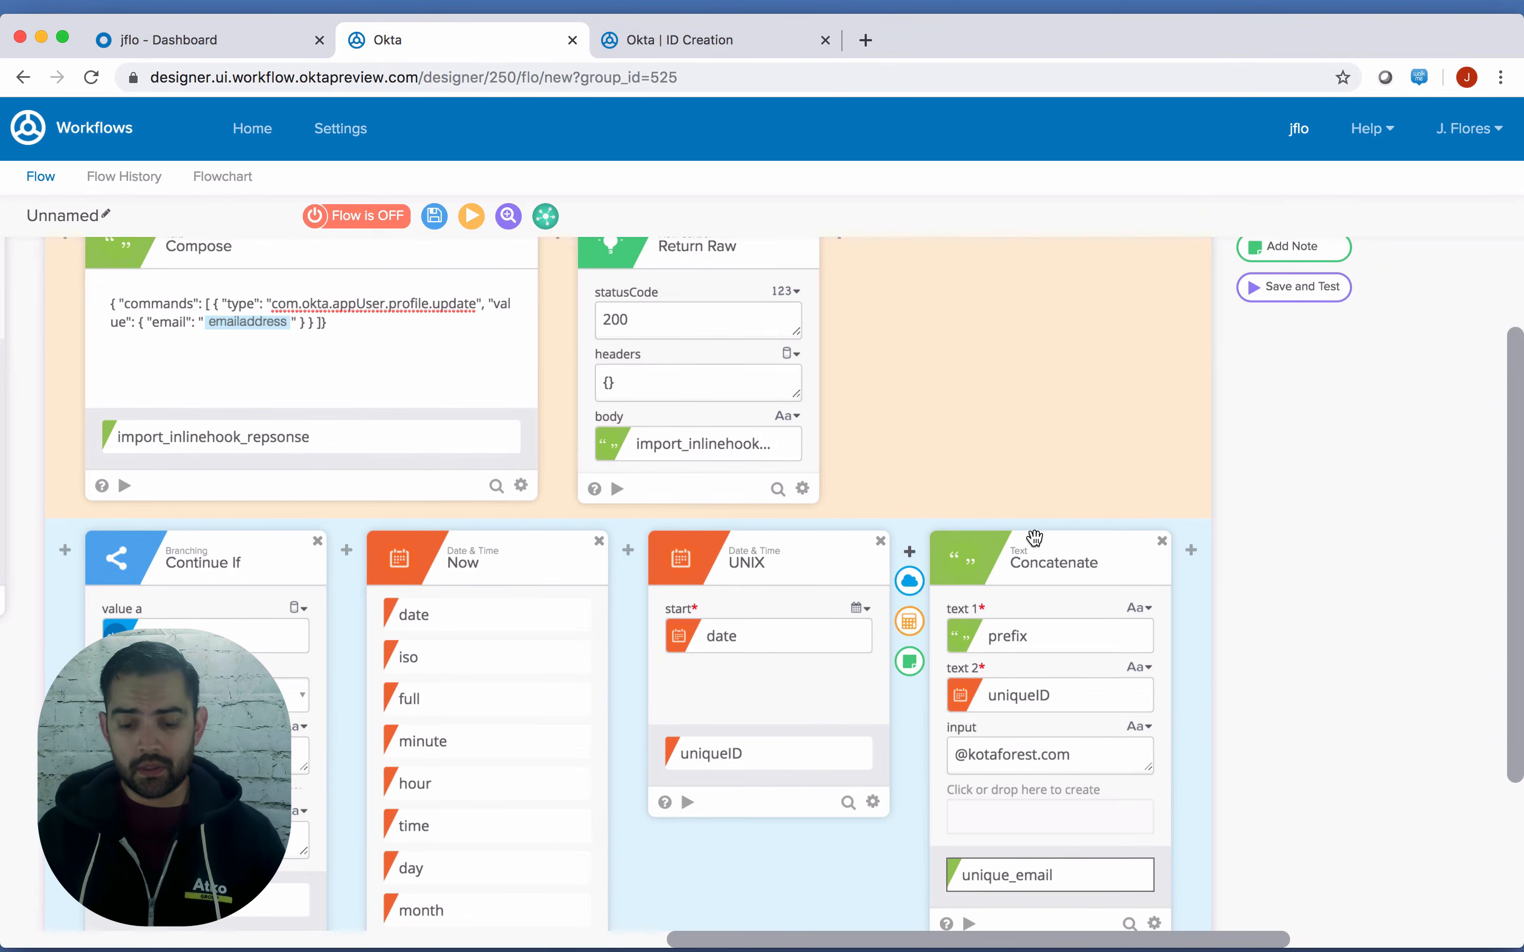
pyautogui.moveTo(1213, 549)
pyautogui.click(1194, 623)
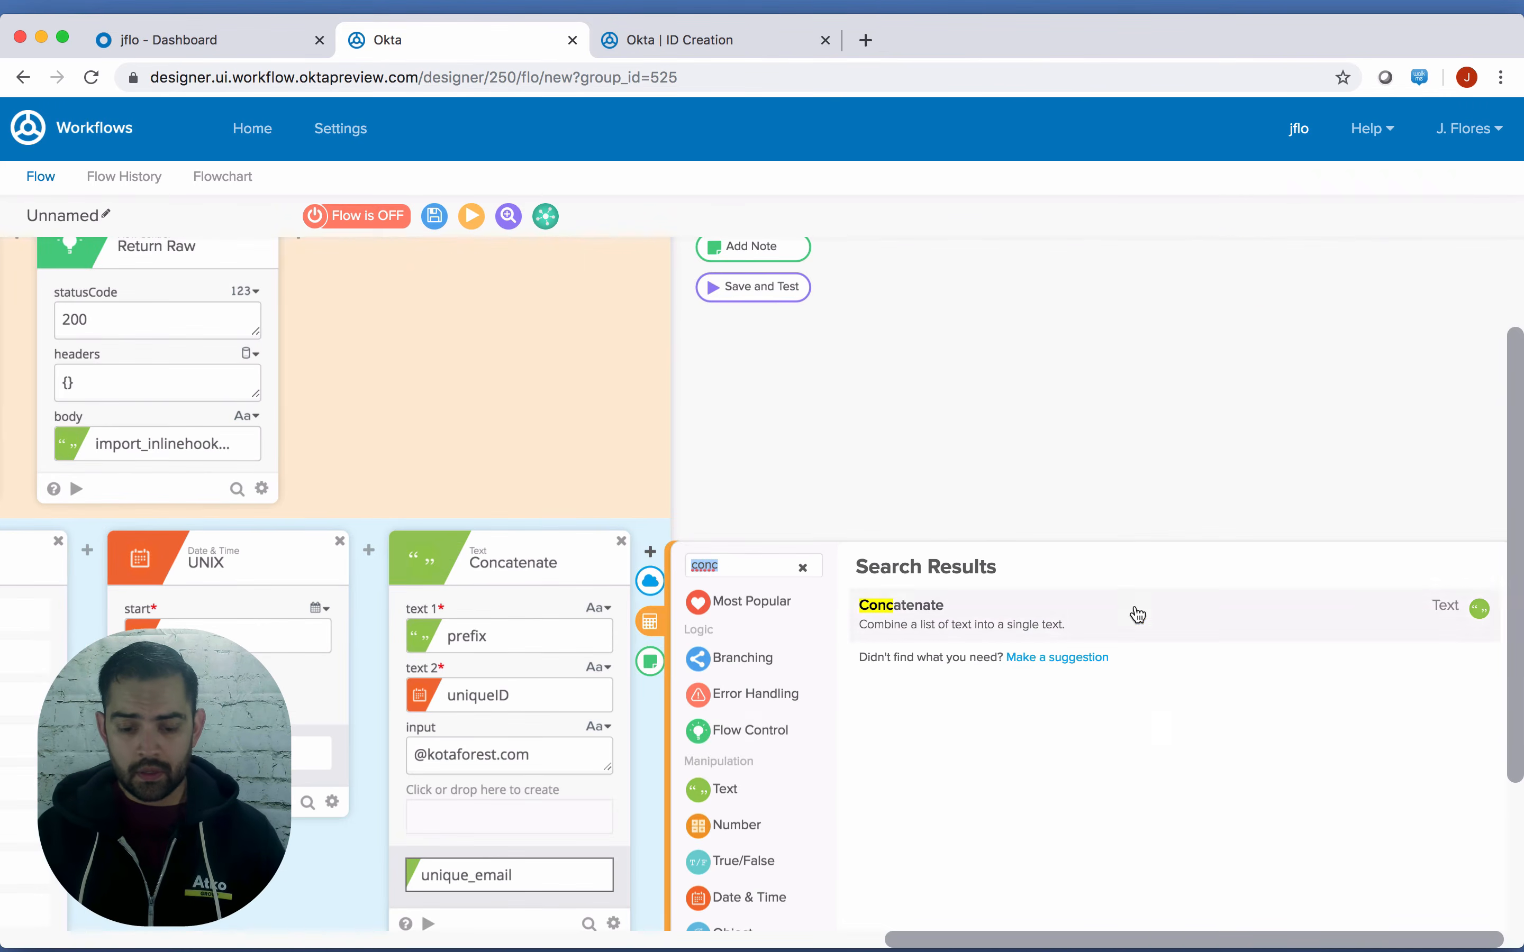
pyautogui.write('comp')
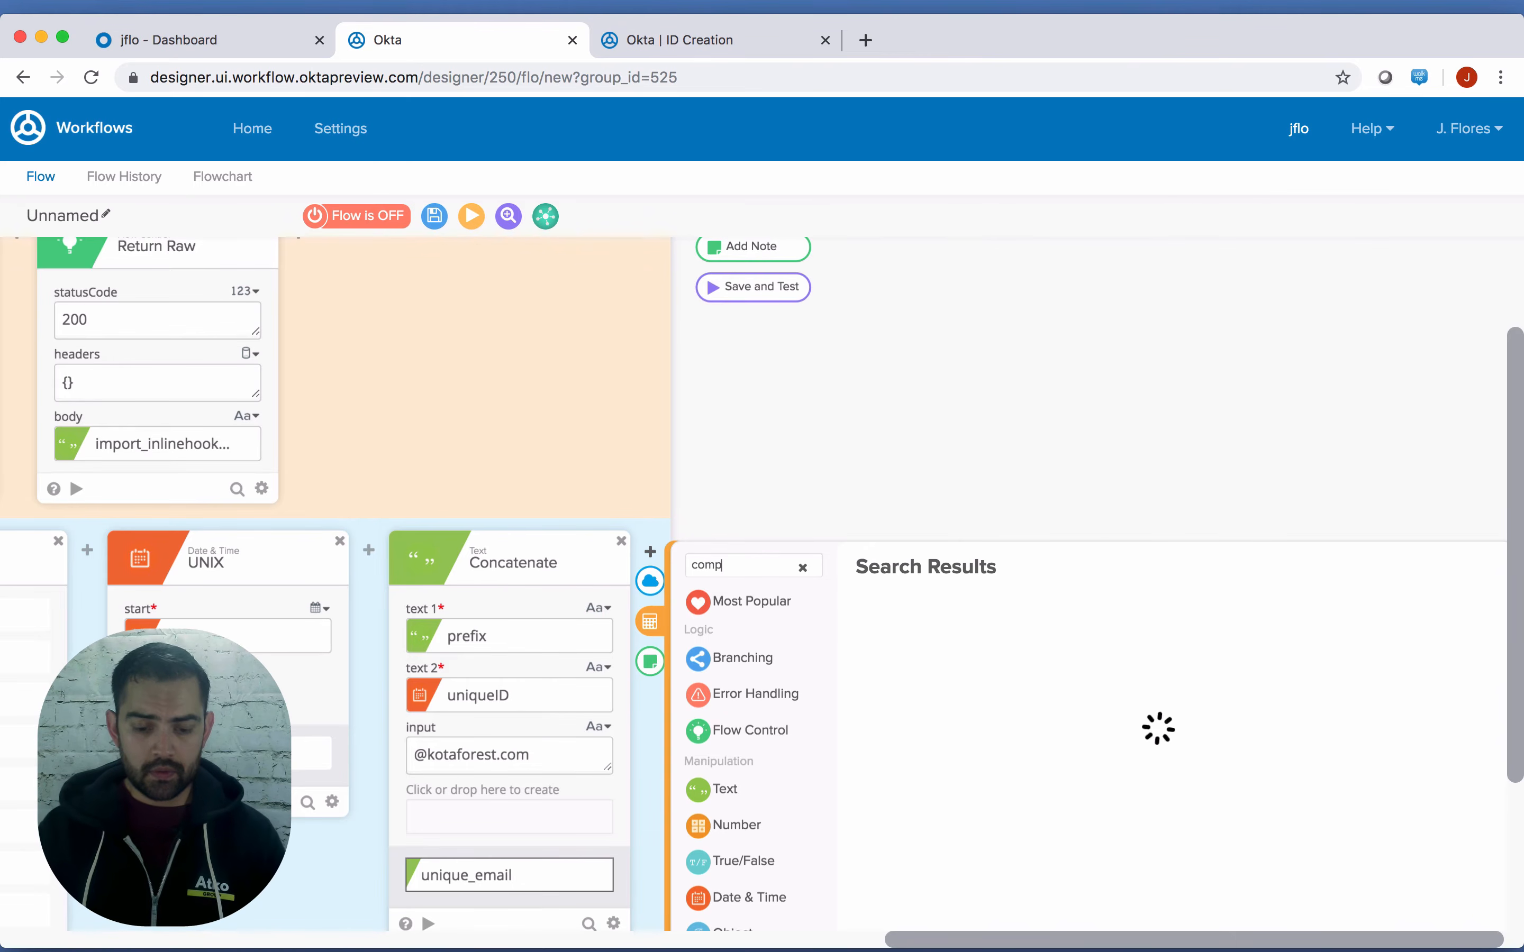
pyautogui.click(958, 668)
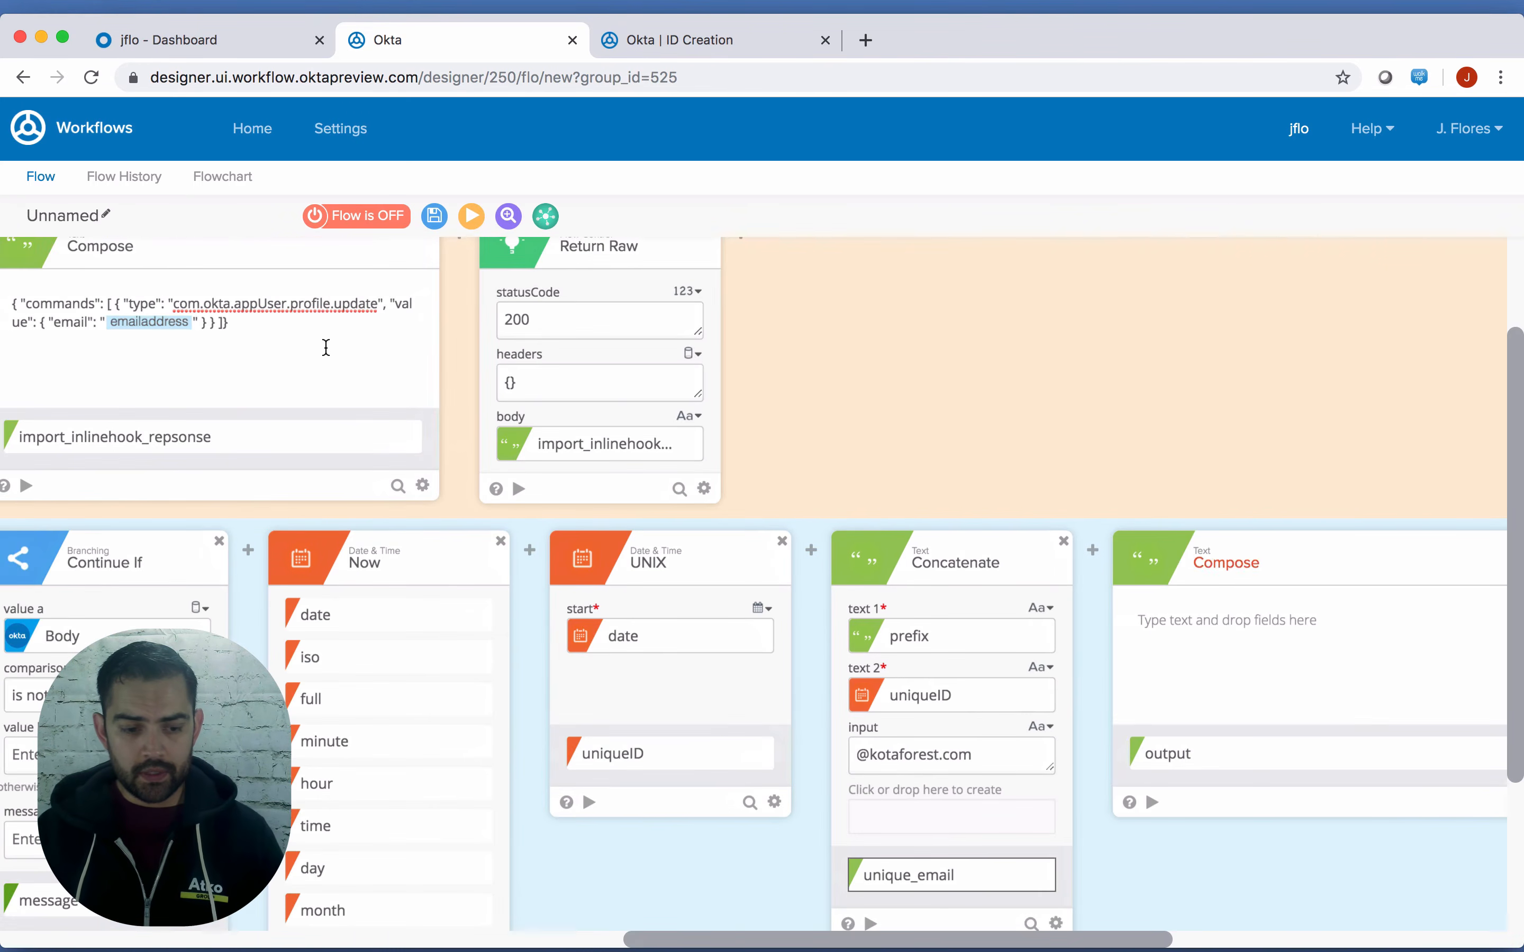
# Copy the com.okta.appUser.profile.update commands JSON from the TRUE branch's Compose card into the new one, and insert unique_email as the email value
pyautogui.moveTo(229, 322); pyautogui.dragTo(16, 313)
pyautogui.click(1373, 625)
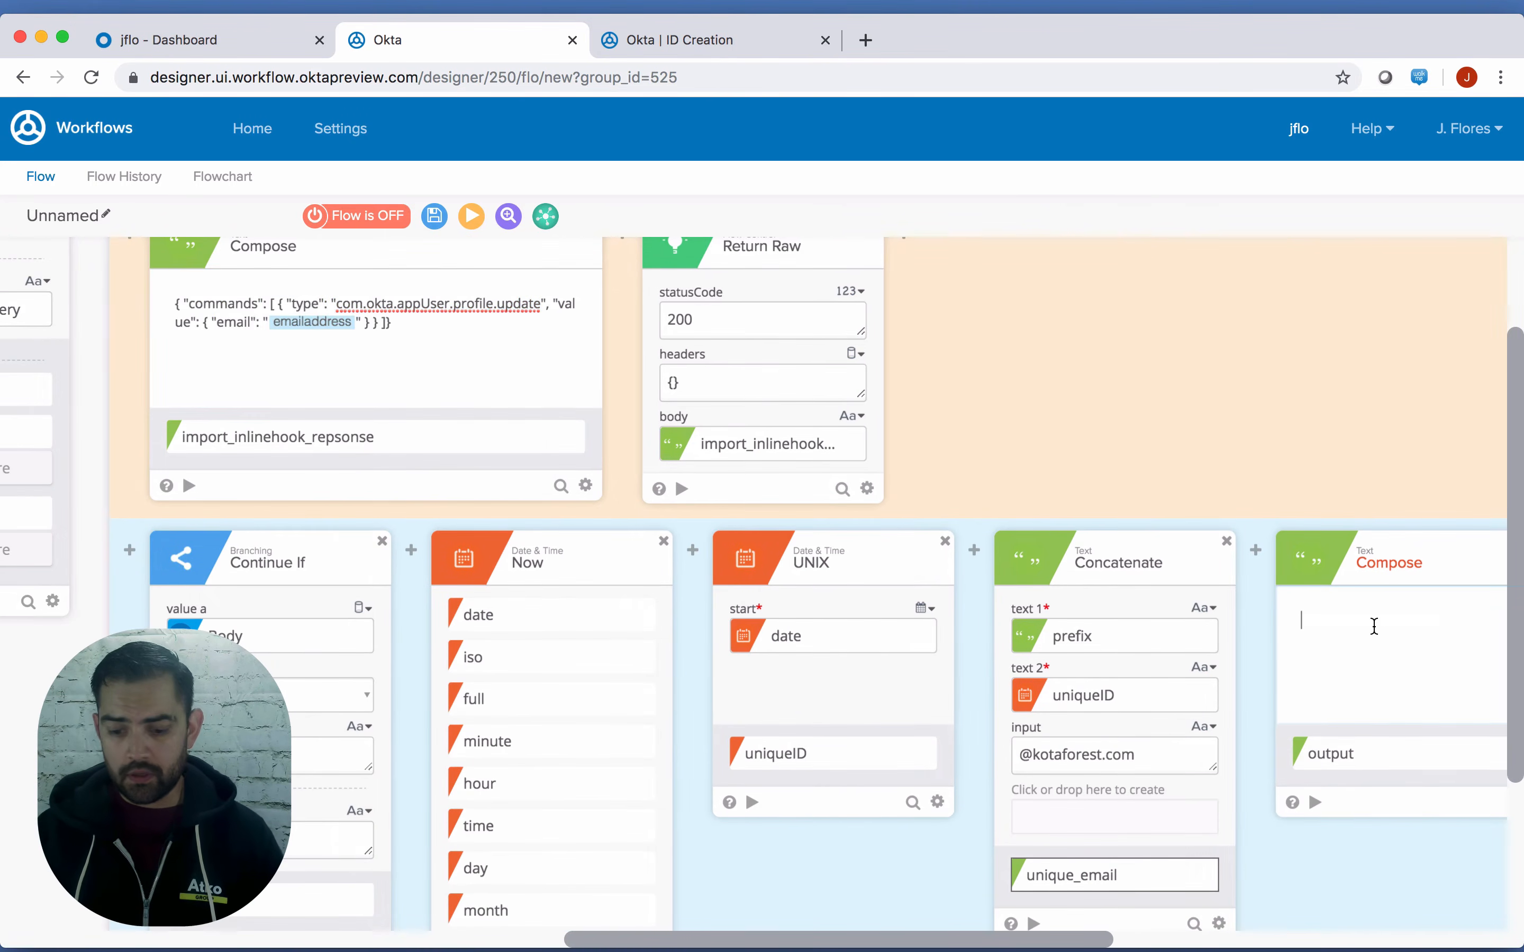
pyautogui.write('{ "commands": [ { "type": "com.okta.appUser.profile.update", "value": { "email": "" } } ]}')
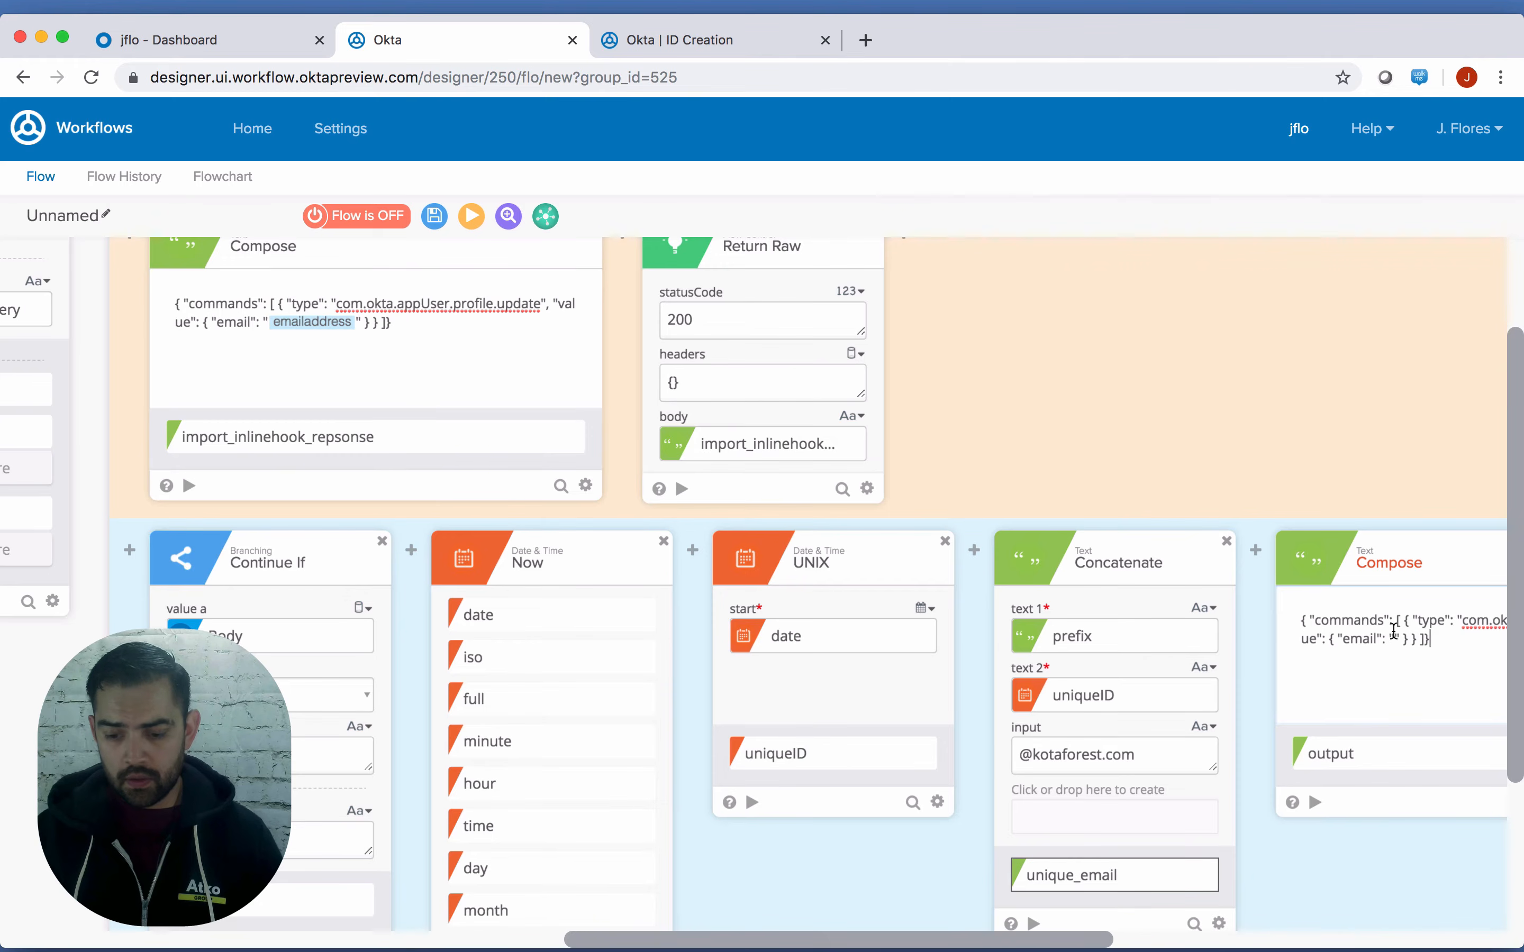
pyautogui.hscroll(5, 1092, 797)
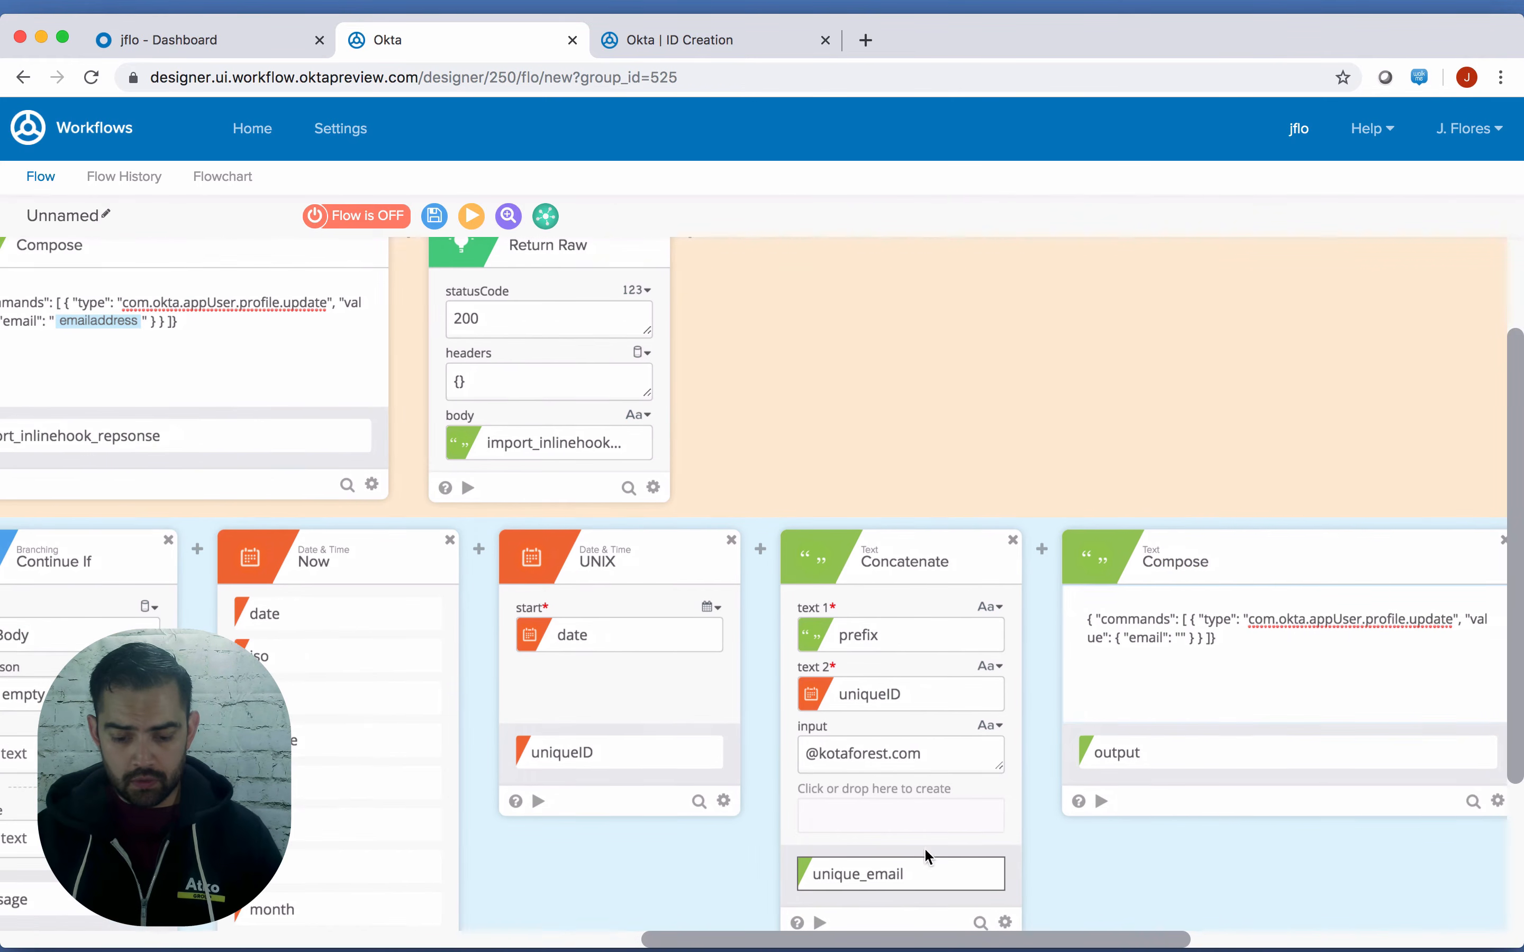
pyautogui.moveTo(929, 872); pyautogui.dragTo(1180, 634)
# Add a Flow Control Return Raw card after the new Compose card and map the Compose output to its body
pyautogui.hscroll(7, 1235, 723)
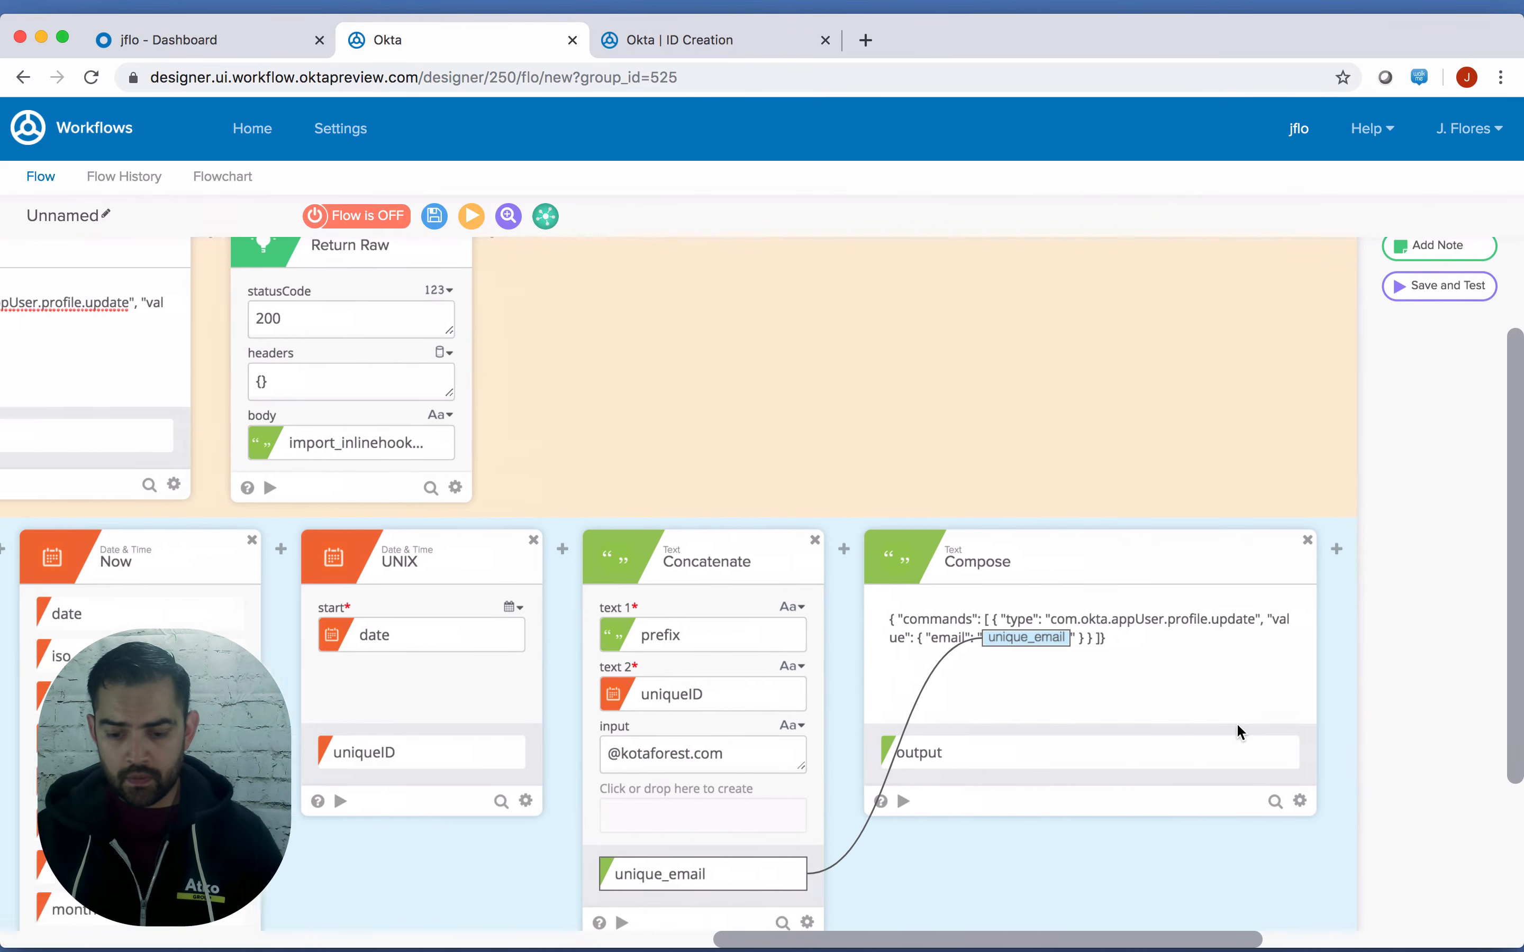
pyautogui.moveTo(1214, 556)
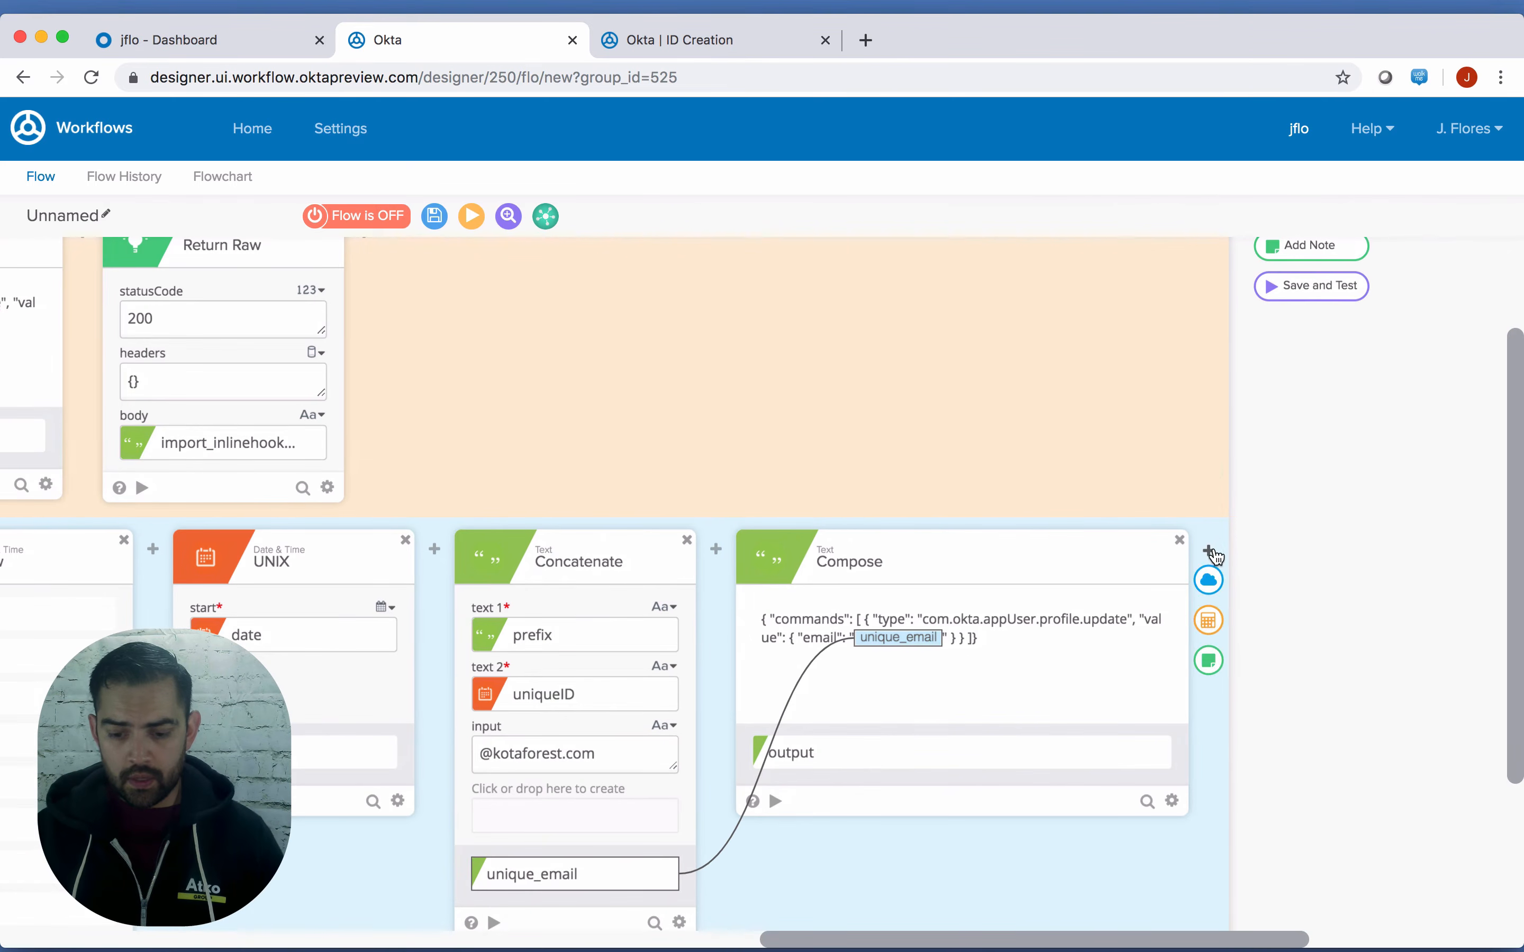
pyautogui.click(1209, 620)
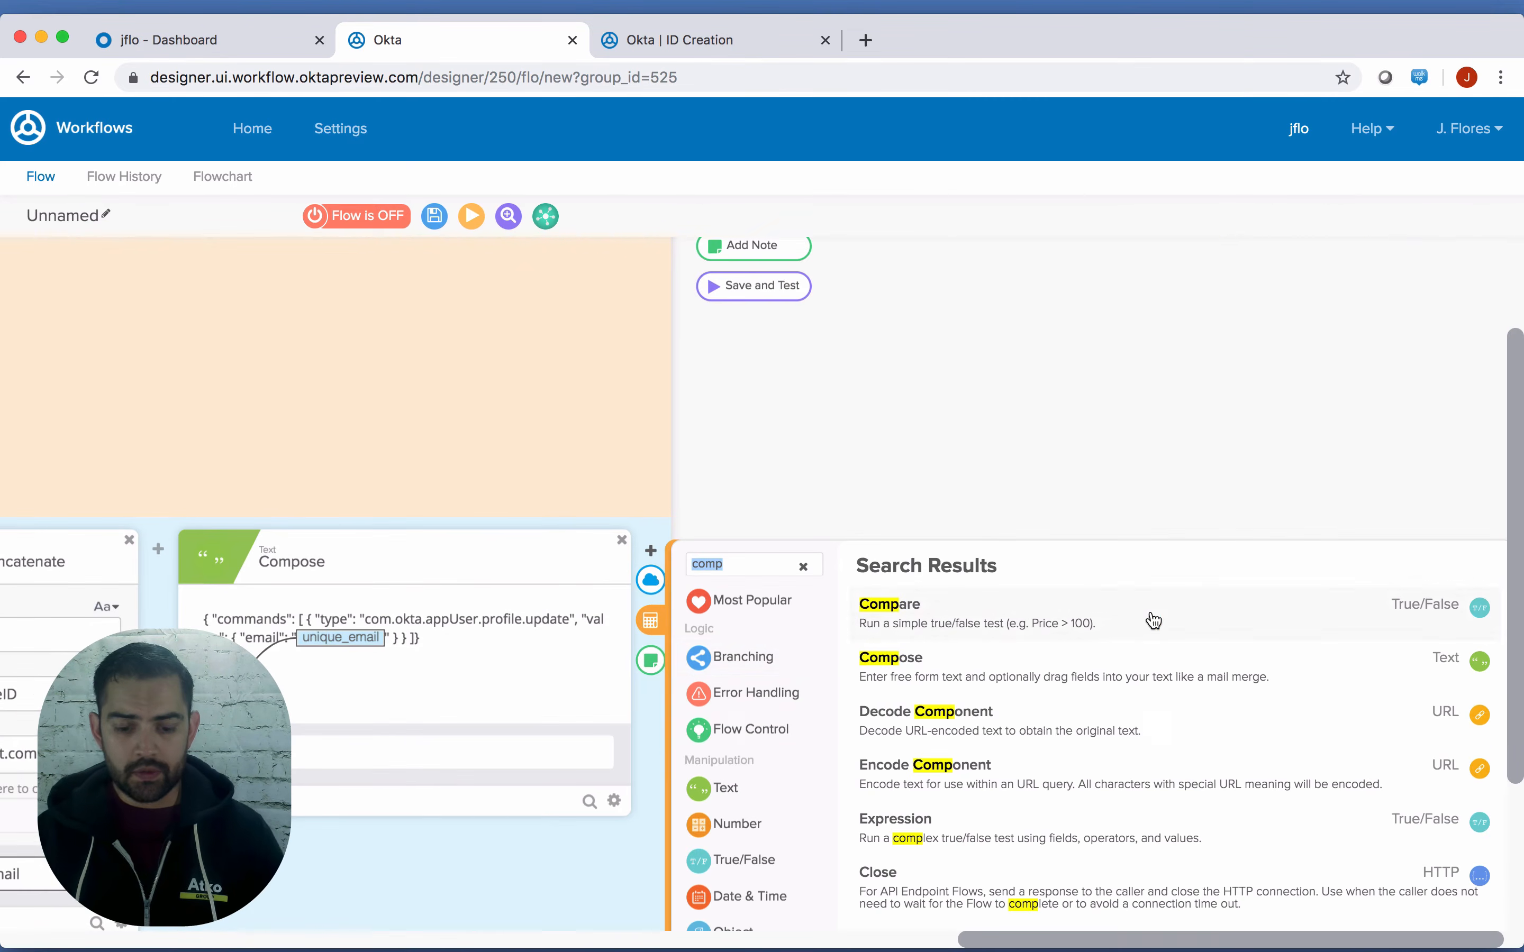
pyautogui.click(763, 732)
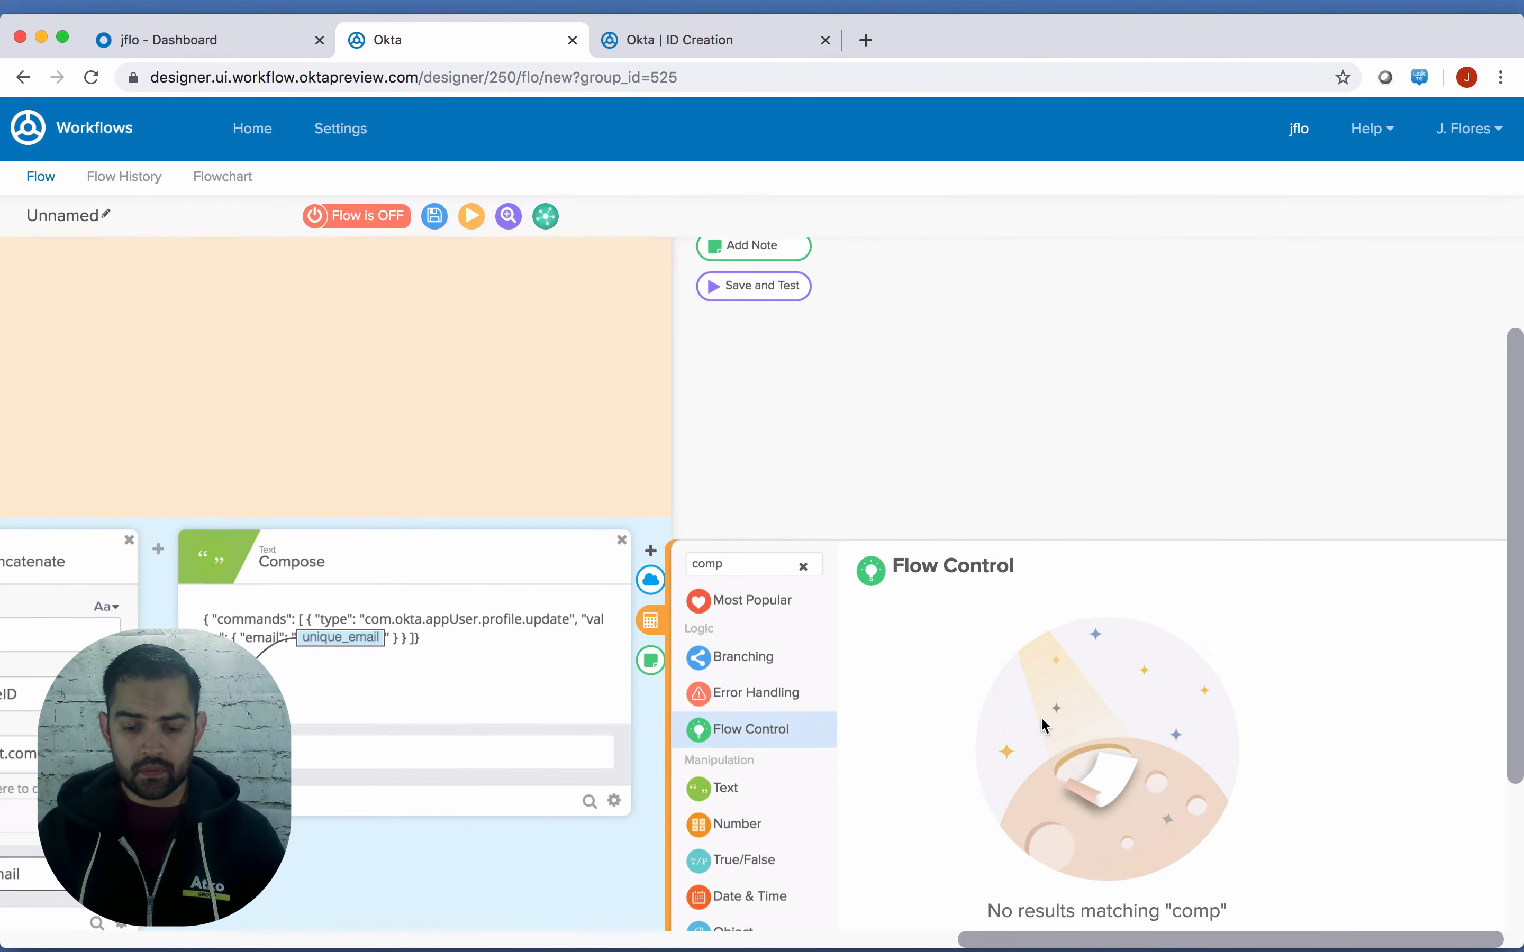
pyautogui.click(805, 568)
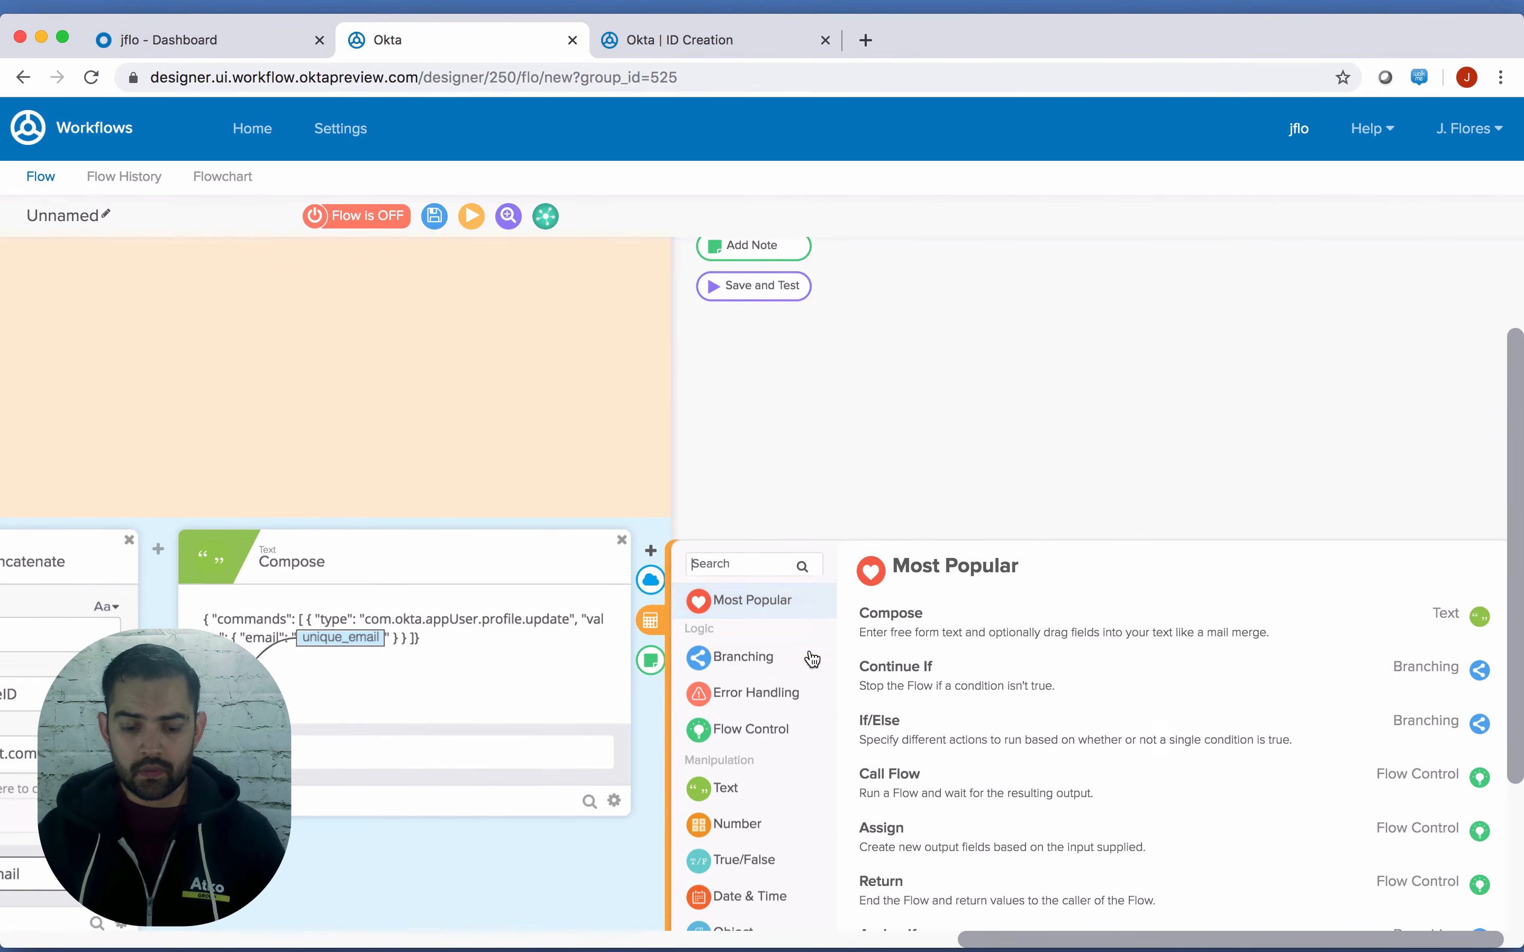
pyautogui.click(749, 730)
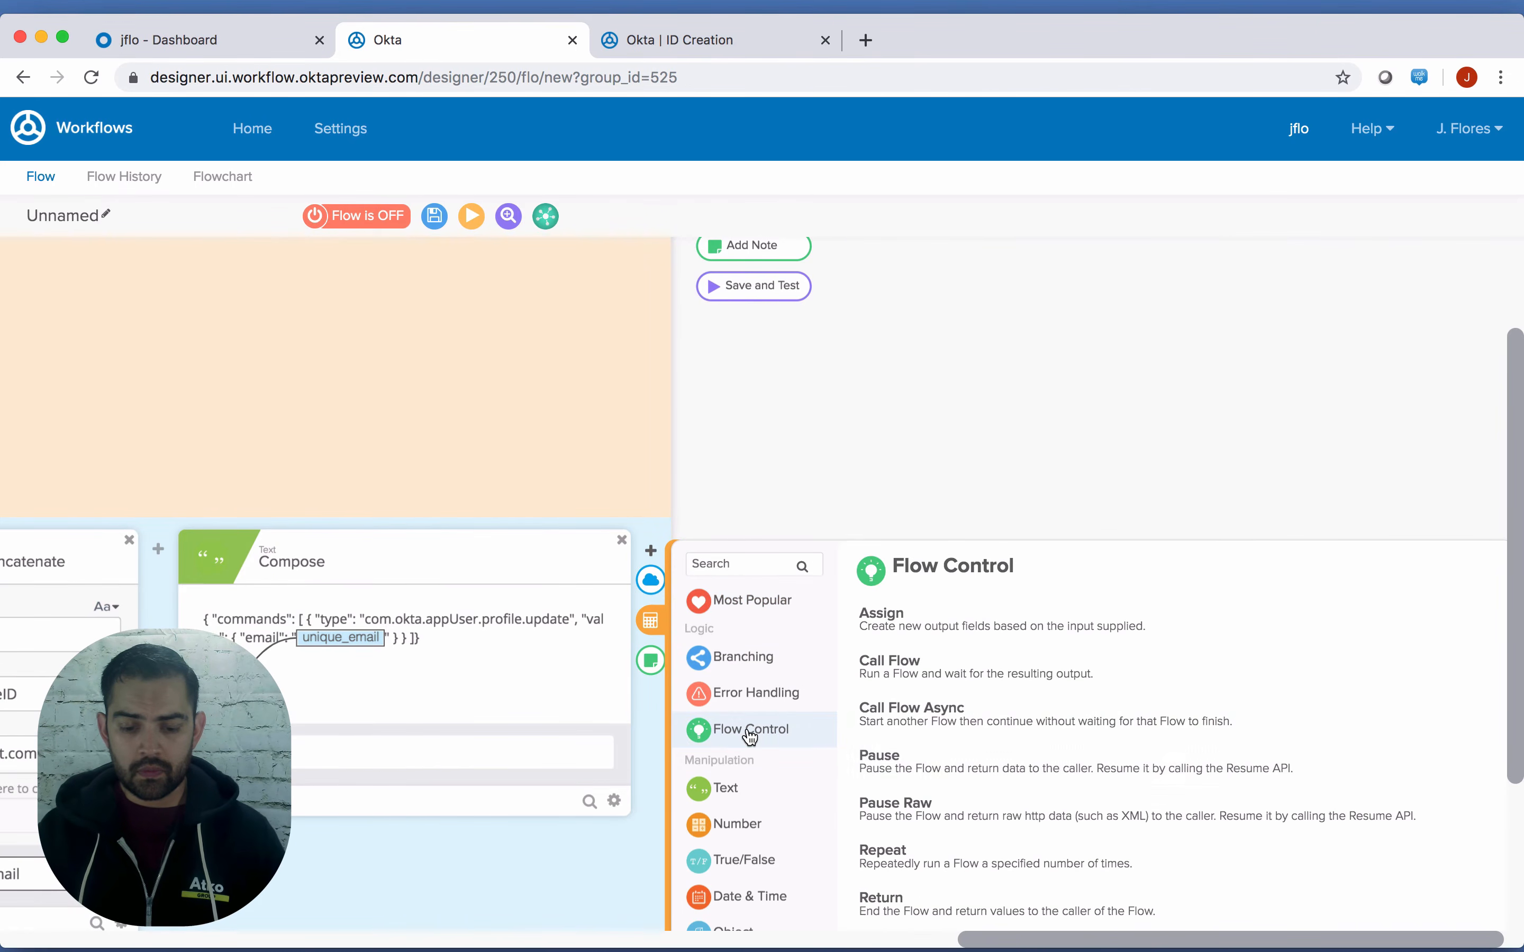
pyautogui.scroll(-3, 919, 750)
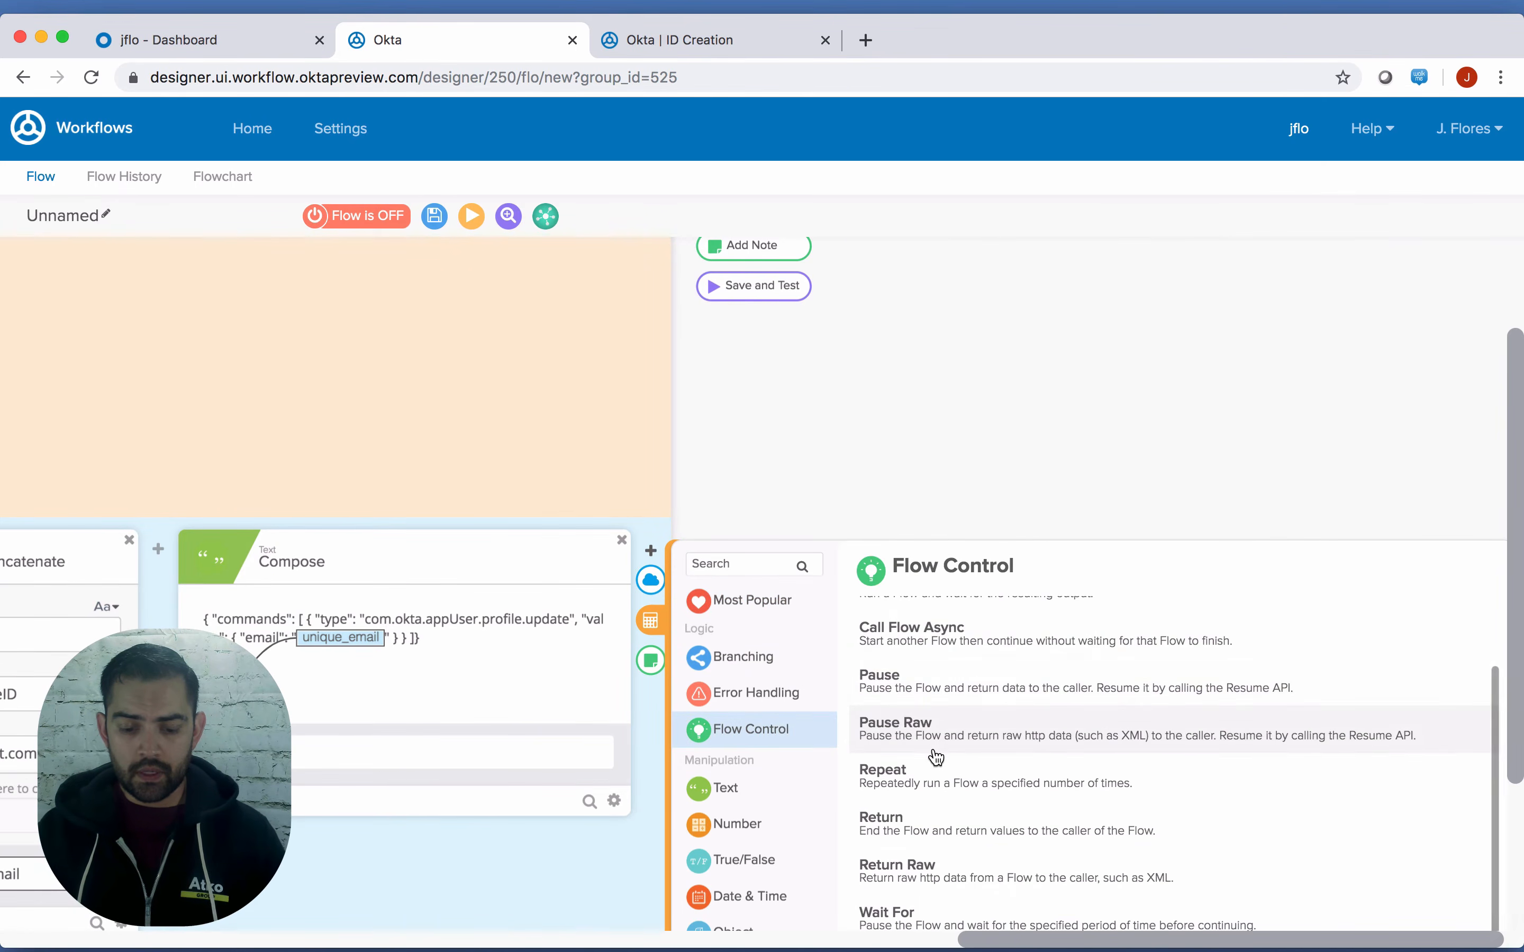
pyautogui.click(900, 864)
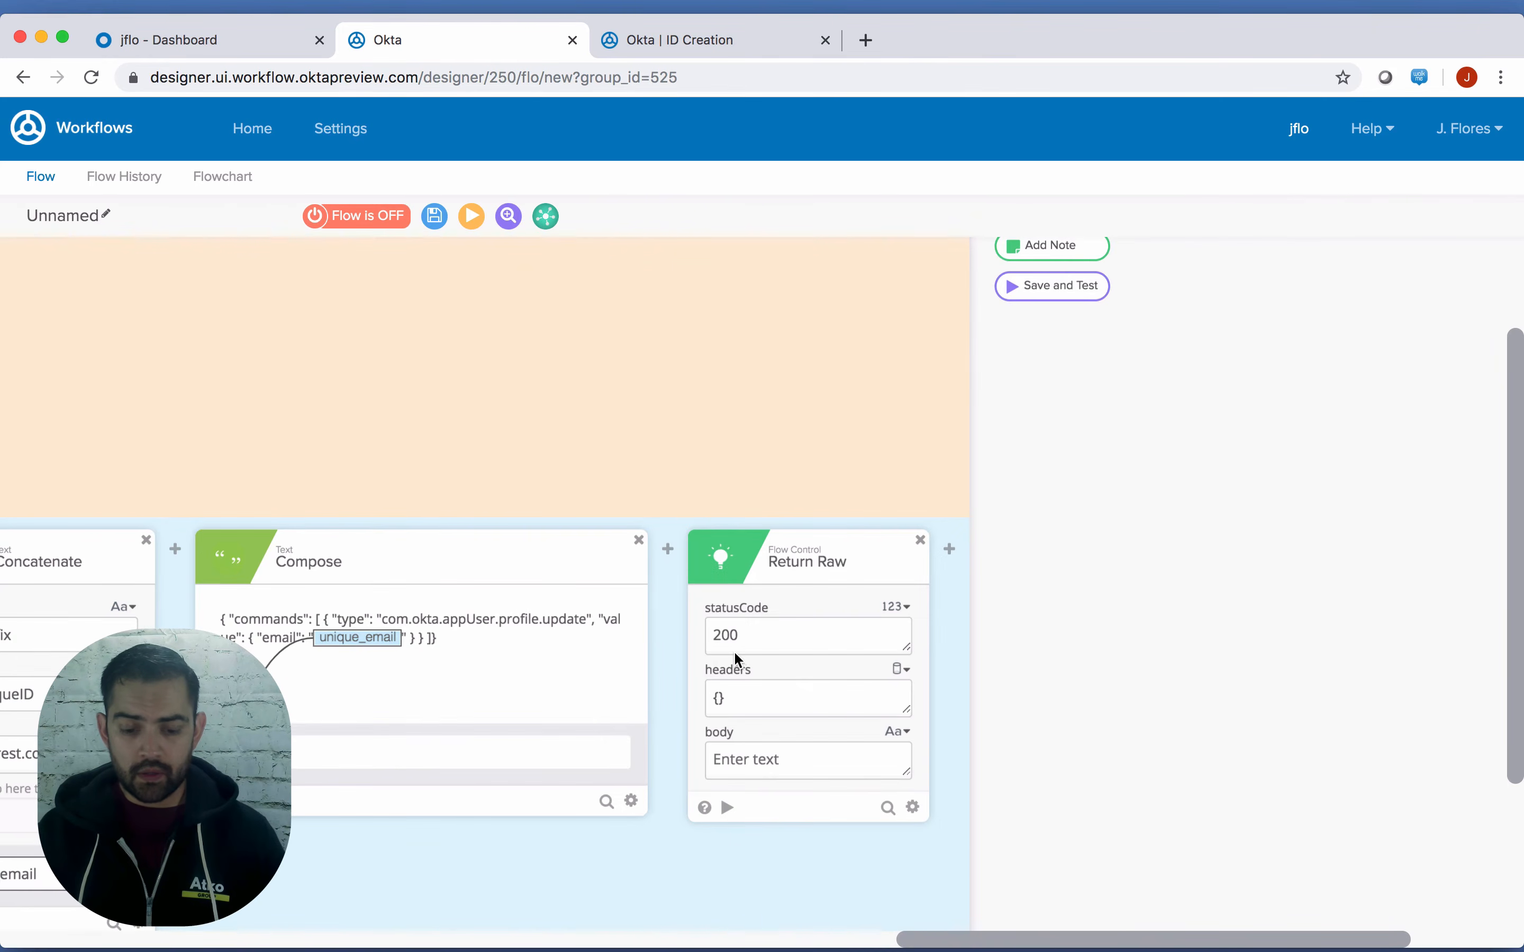
pyautogui.moveTo(559, 758); pyautogui.dragTo(831, 761)
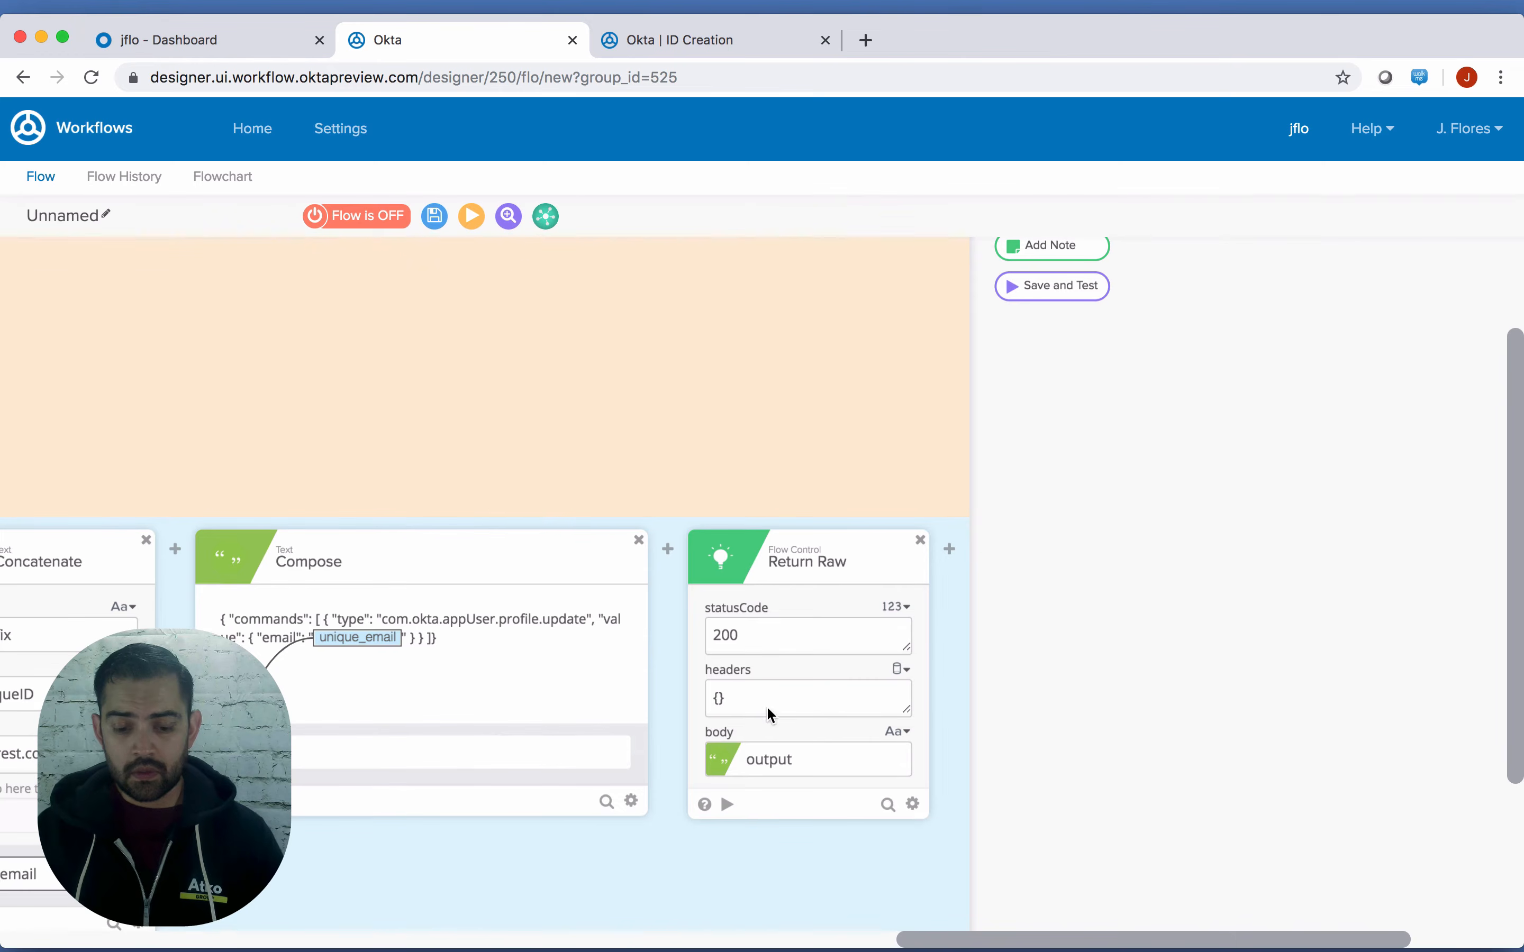
# Name the flow "ID Creation and Conflict Detection", enable saving all data that passes through it, and save
pyautogui.hscroll(-15, 580, 360)
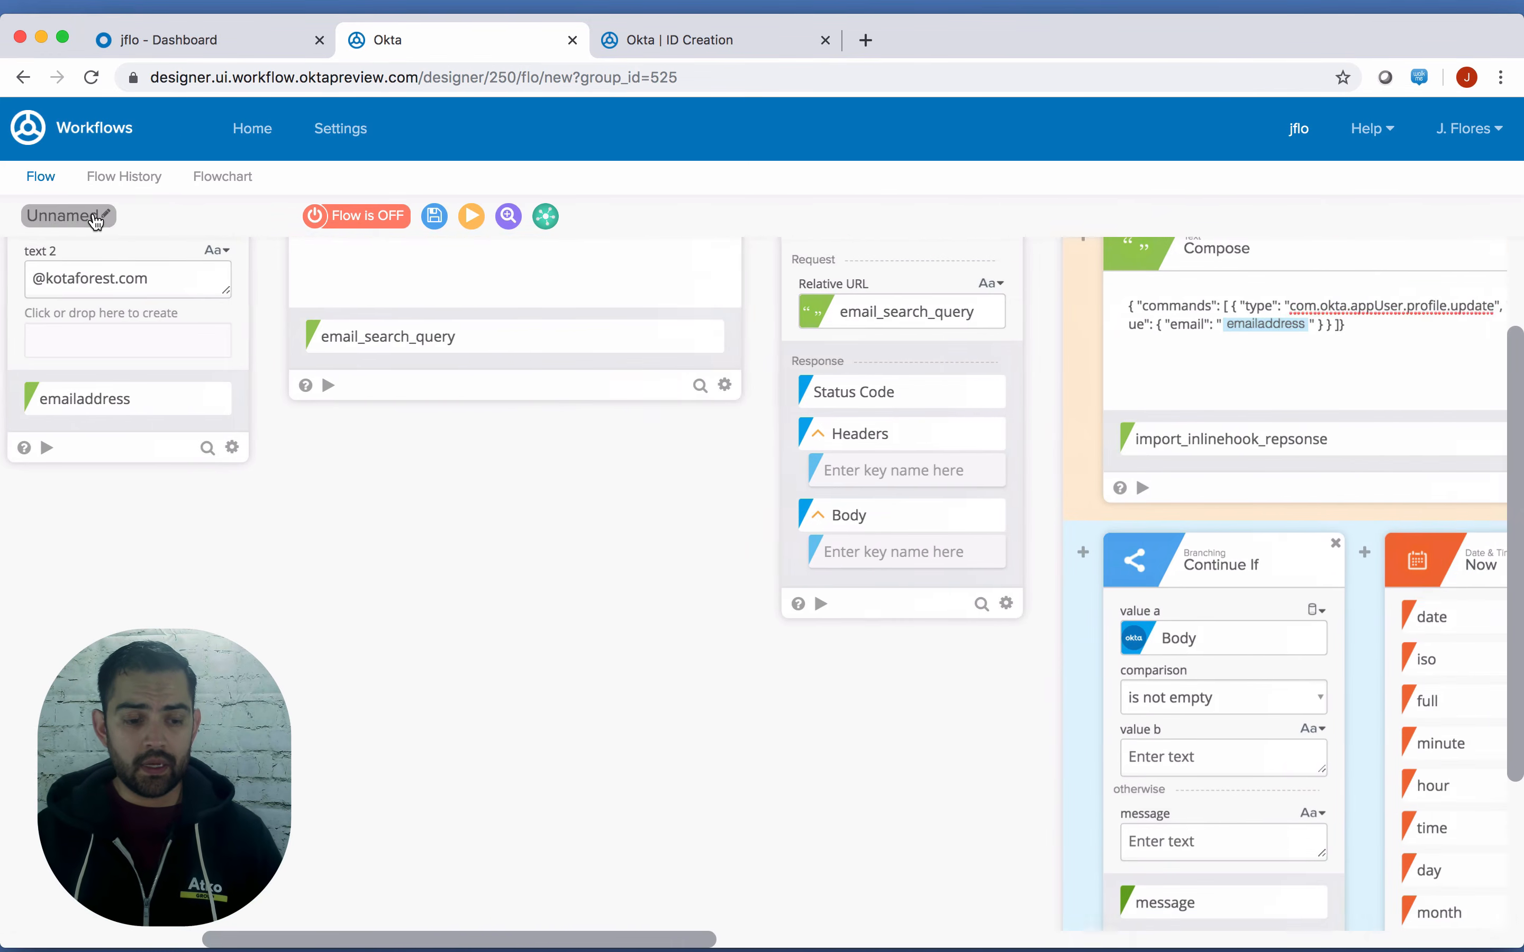
pyautogui.click(95, 217)
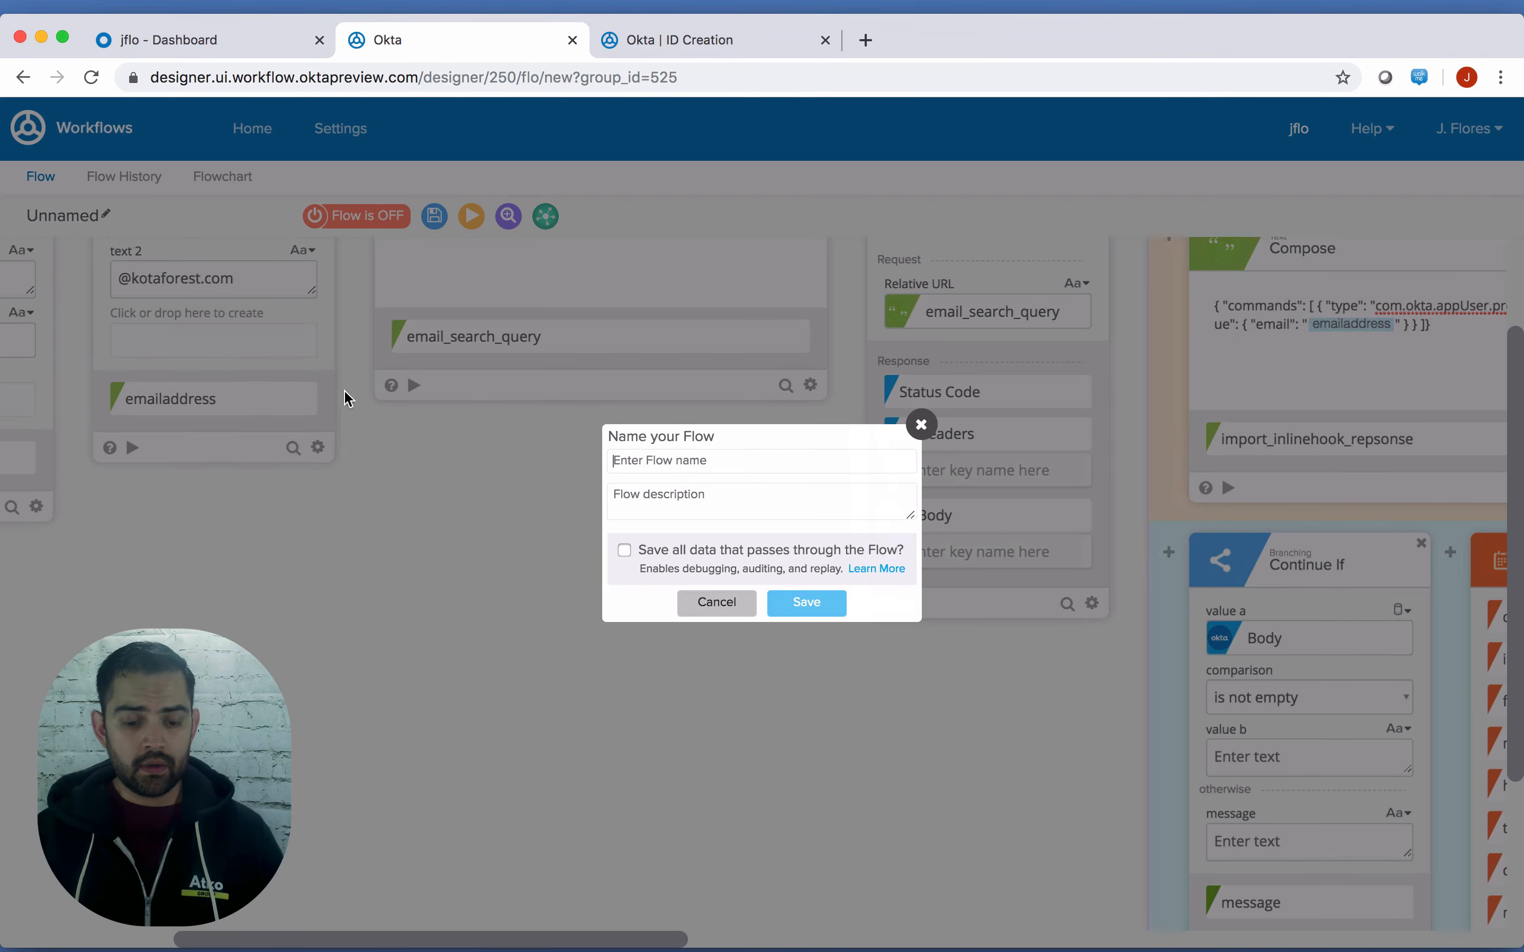
pyautogui.click(628, 460)
pyautogui.write('ID')
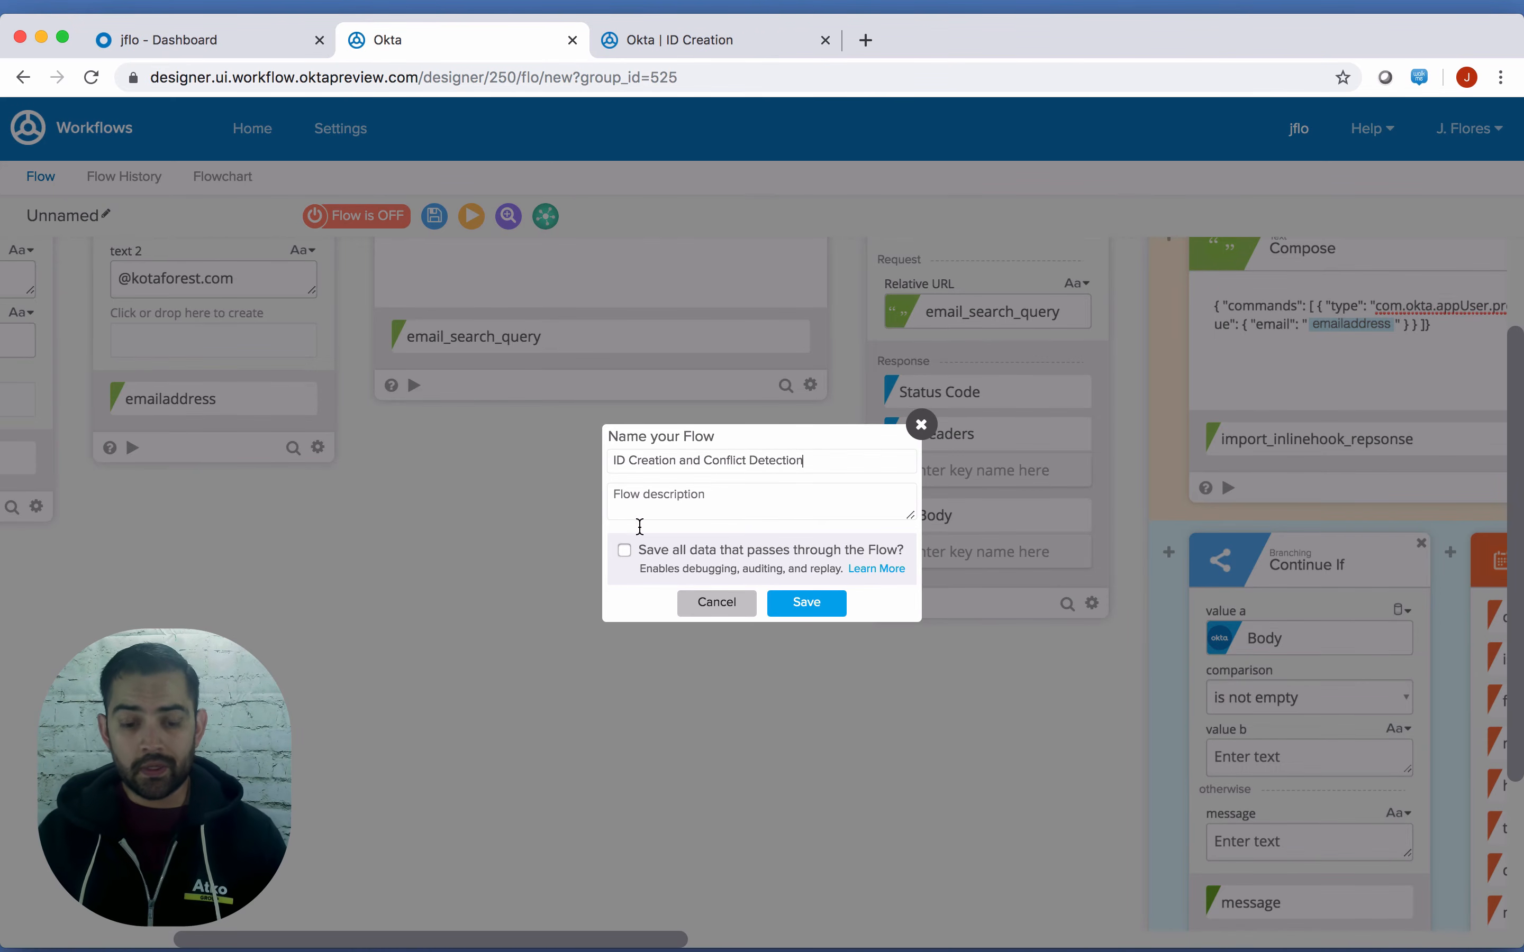
pyautogui.click(625, 550)
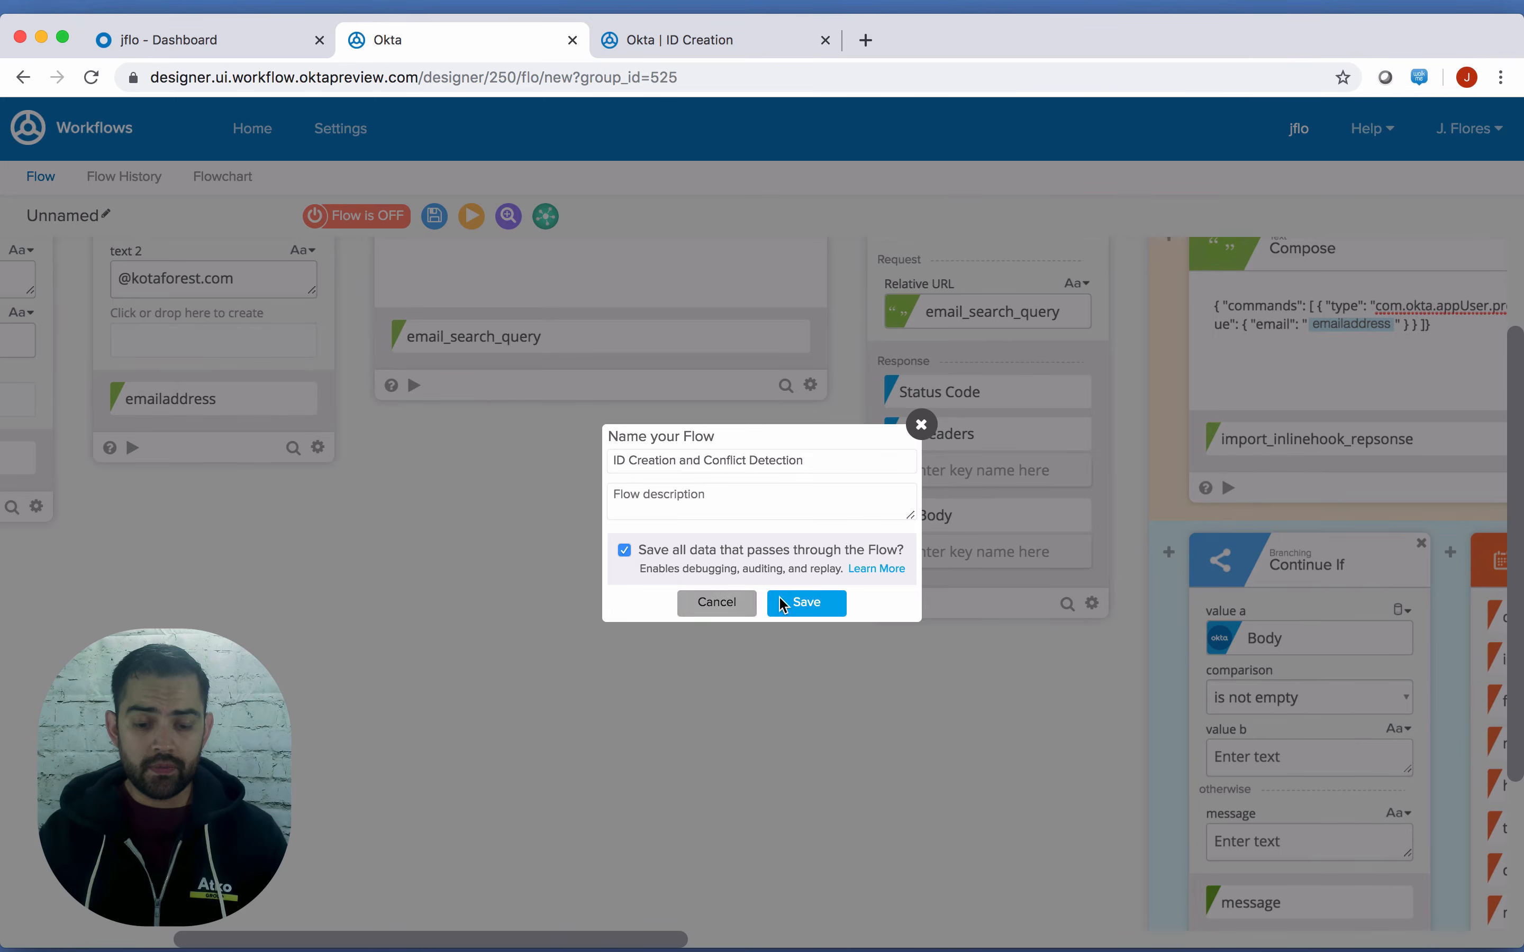
pyautogui.click(797, 604)
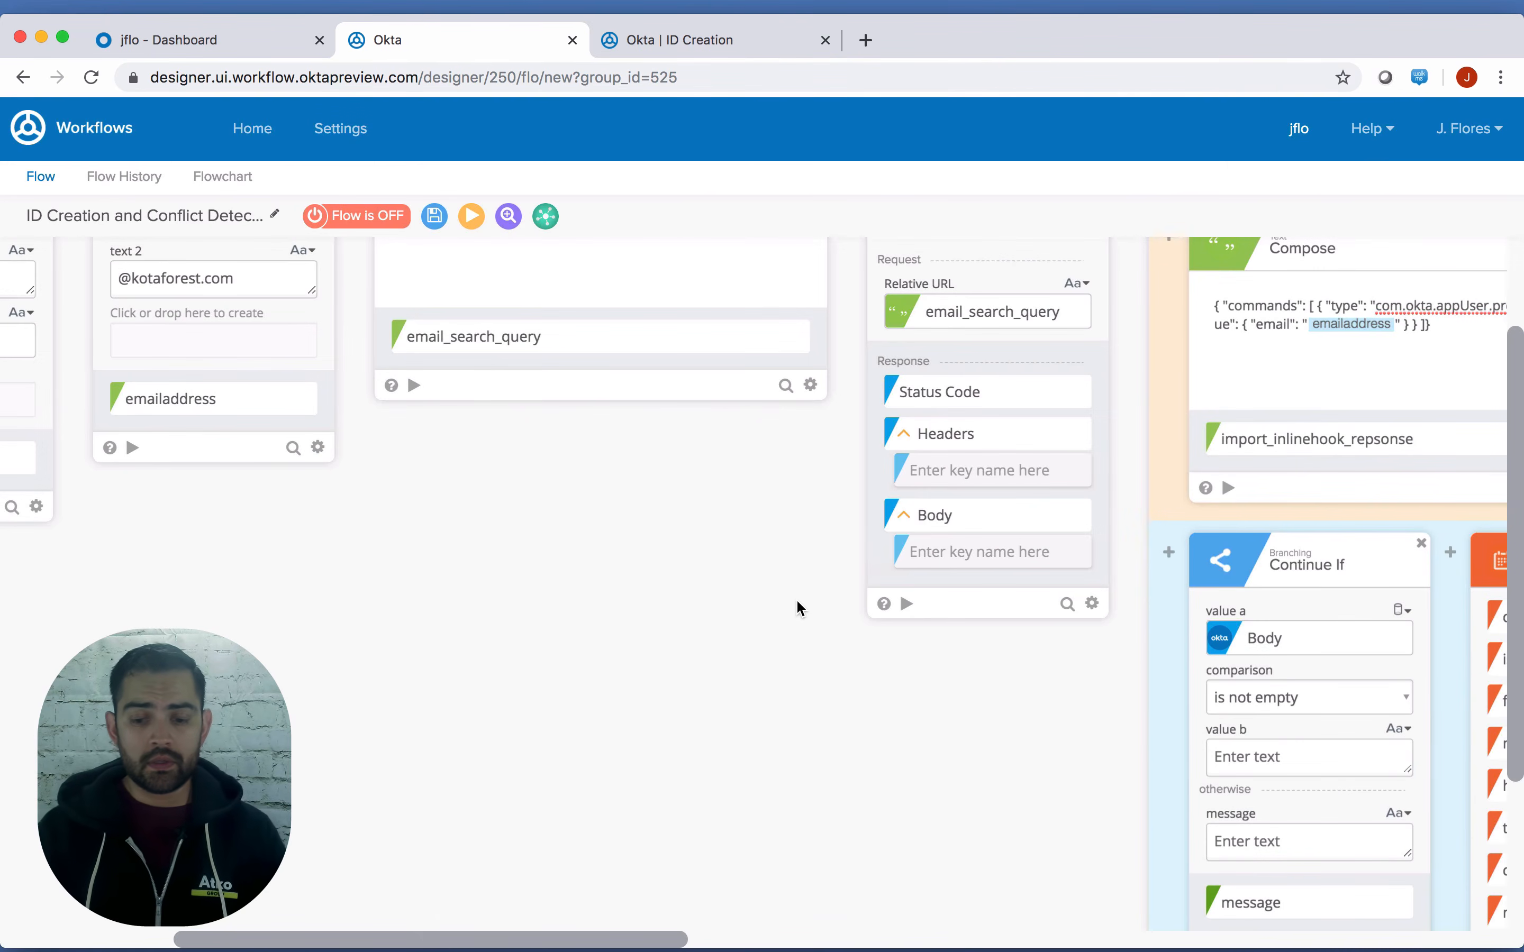
# View the invoke URL and client token fields in the API Endpoint card's endpoint settings, and close the settings
pyautogui.hscroll(-8, 728, 637)
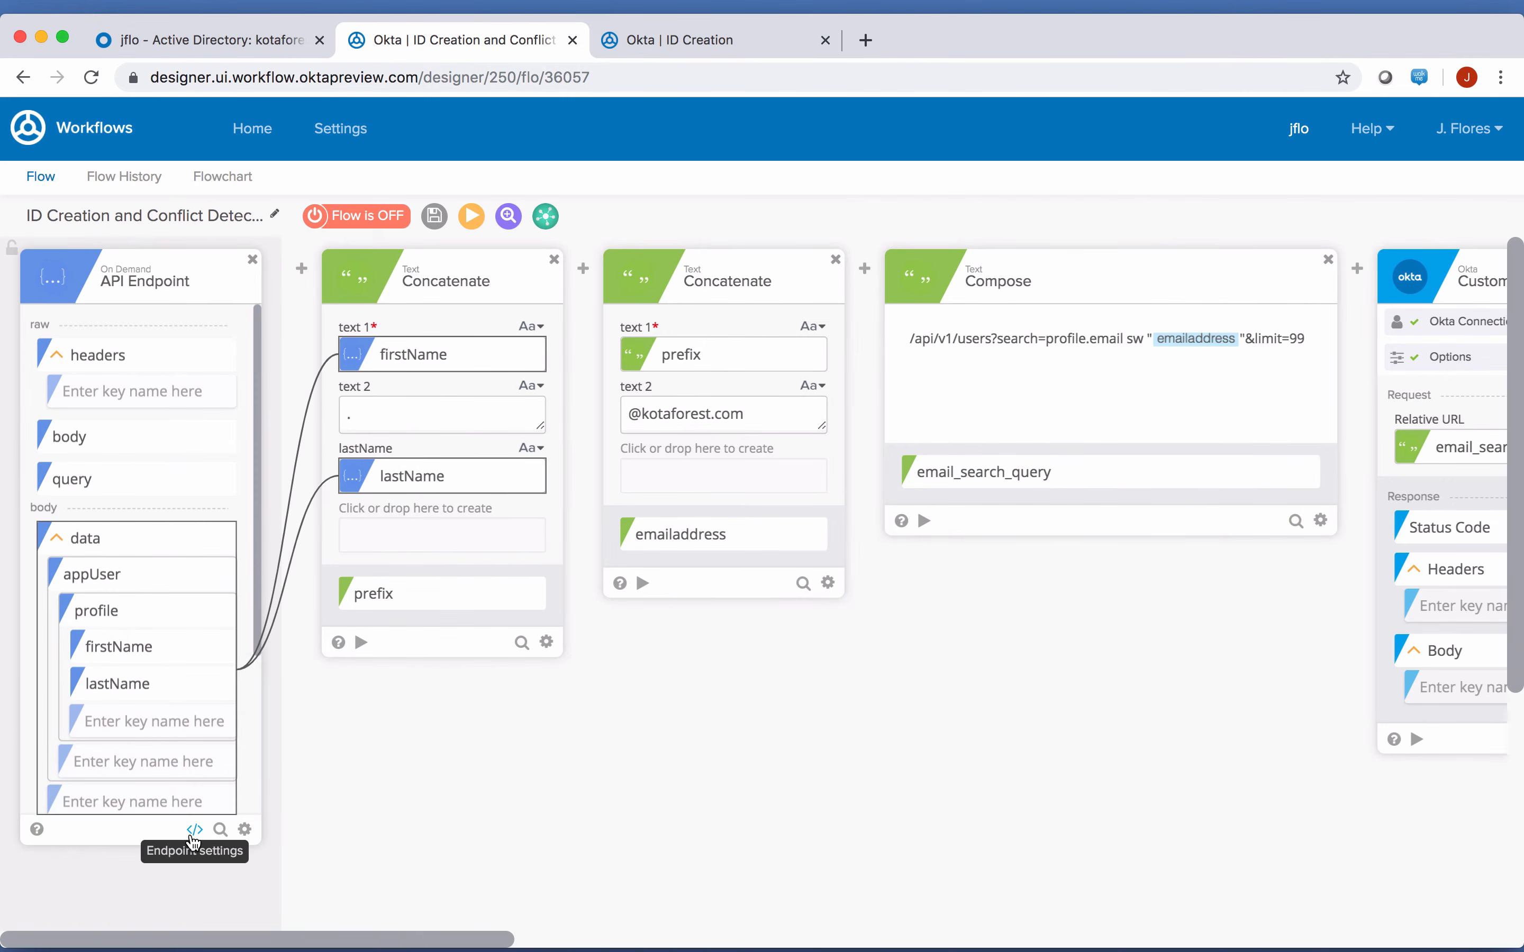
pyautogui.click(195, 830)
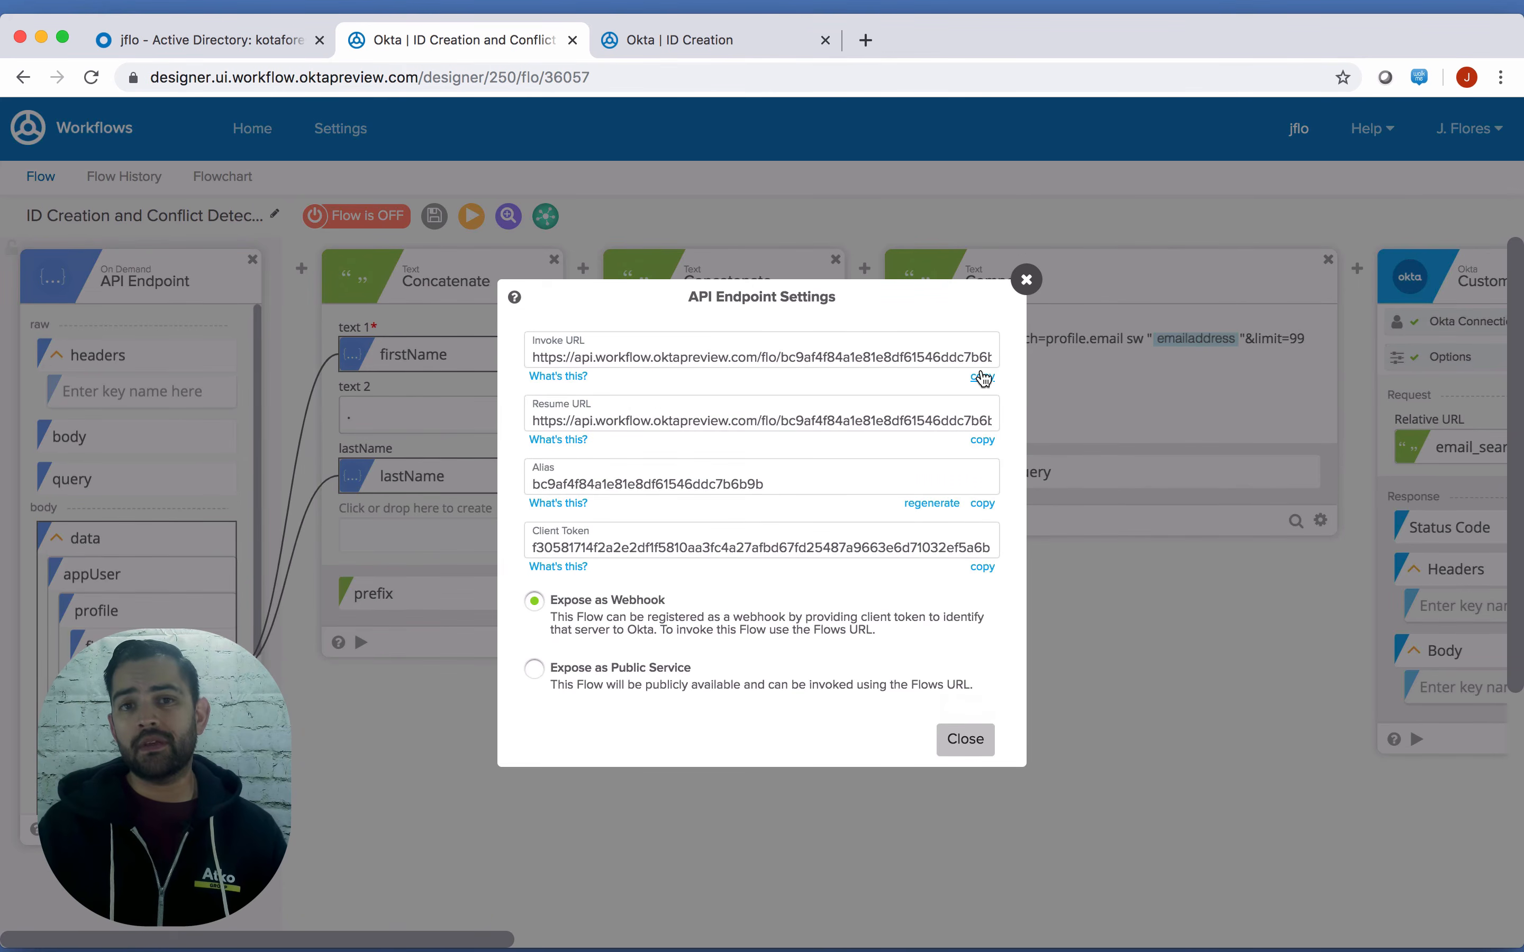
pyautogui.click(978, 740)
# Switch to the Okta admin console and open the Inline Hooks page
pyautogui.click(293, 39)
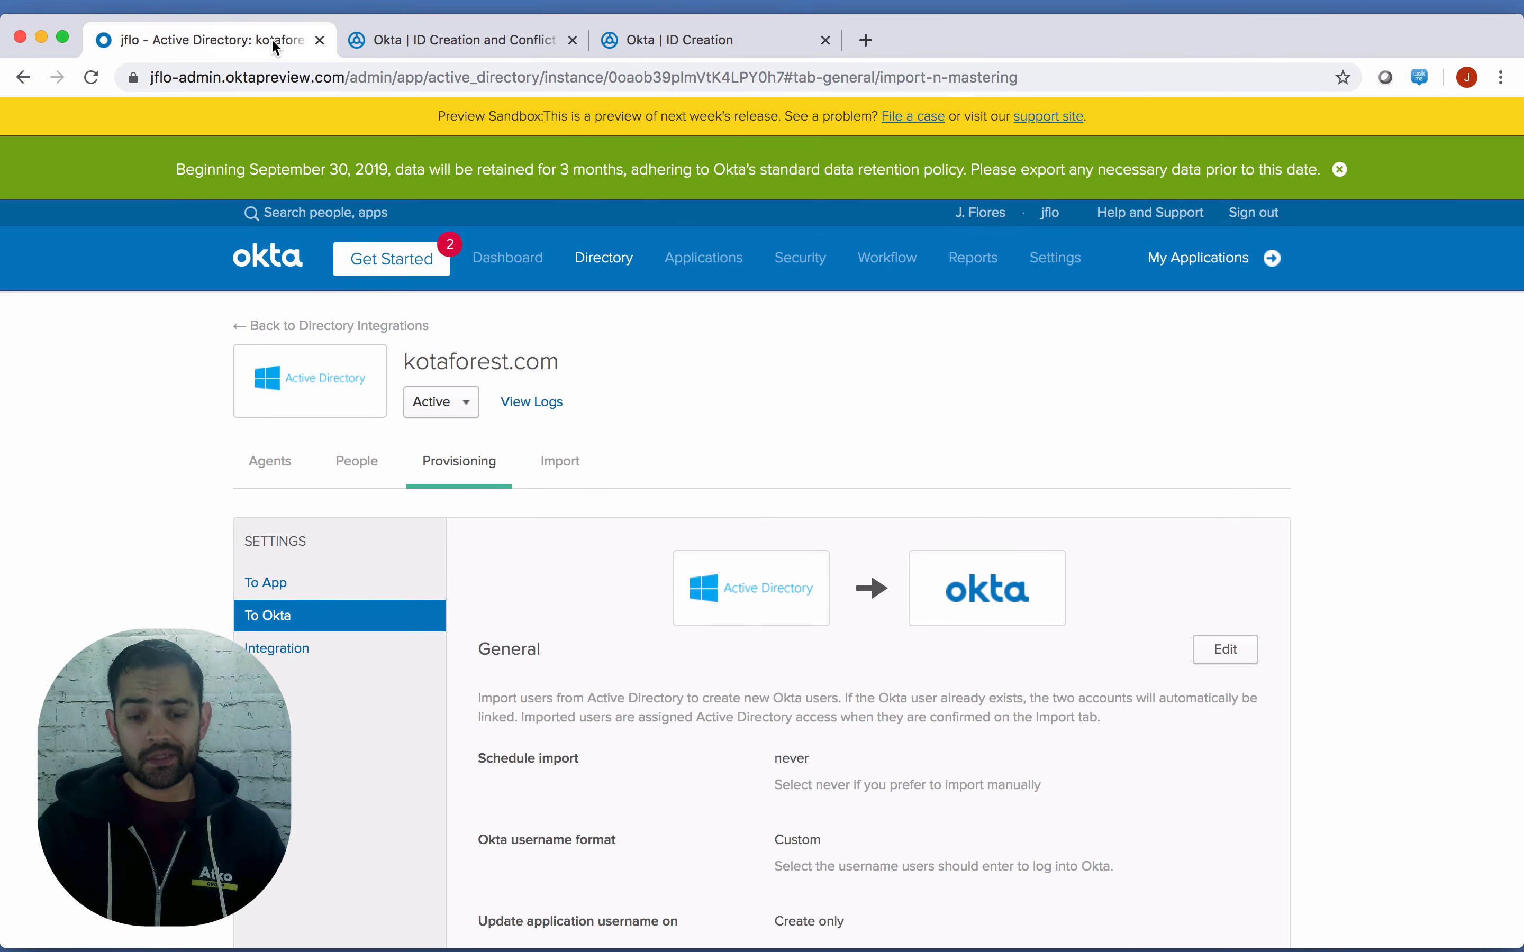
pyautogui.moveTo(889, 255)
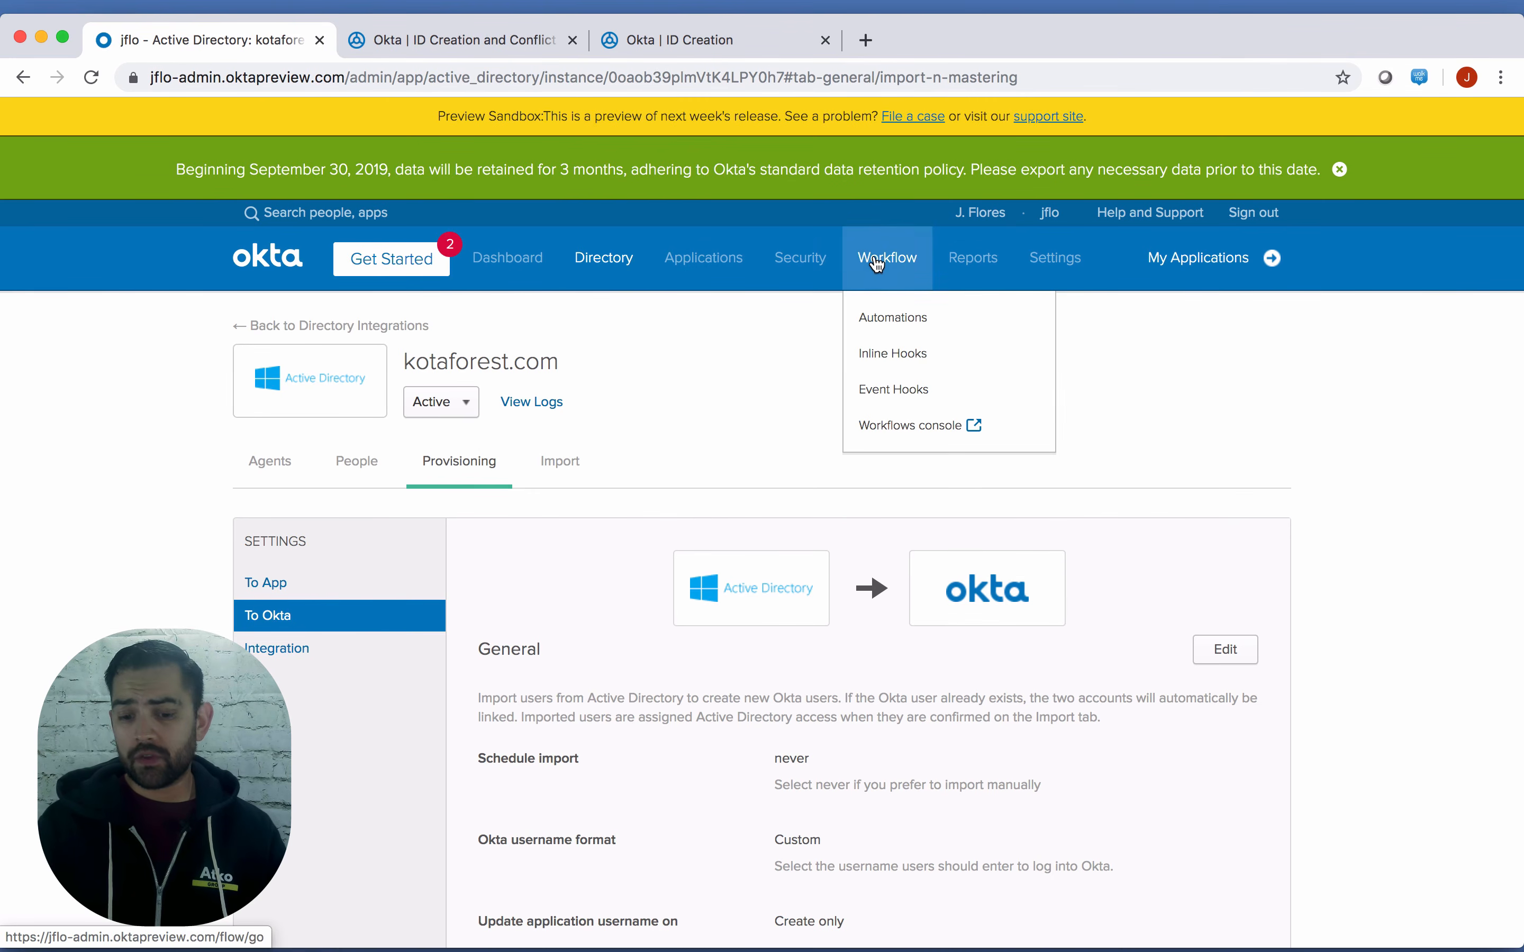
pyautogui.click(909, 354)
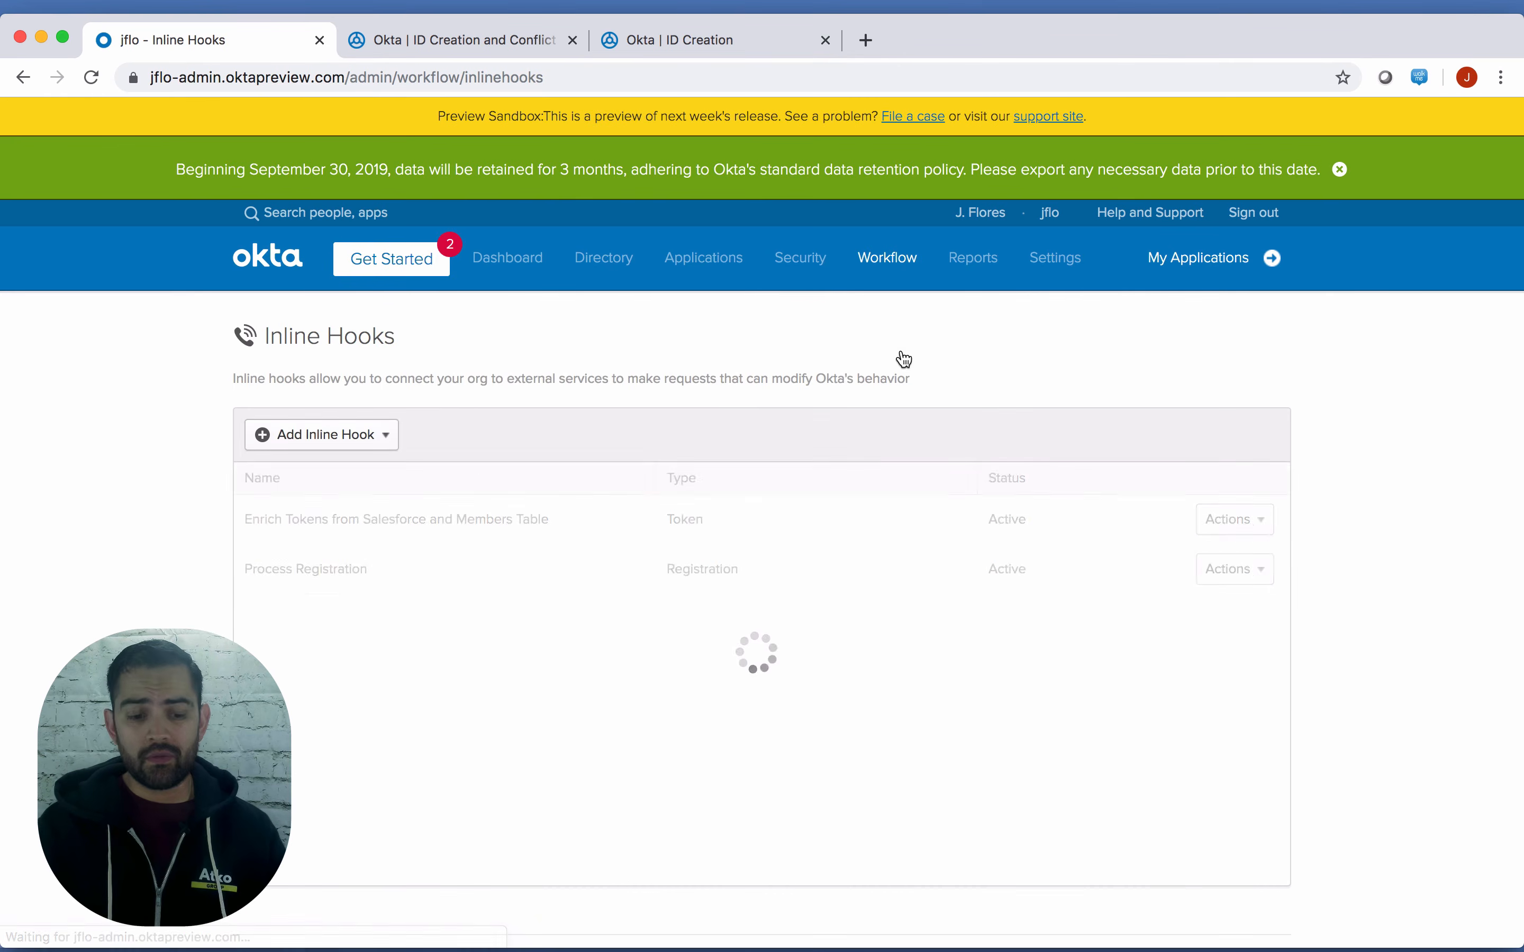
# Add an import inline hook named "AD Email Conflict Resolution" with the flow's invoke URL, including its client token, and save it
pyautogui.click(360, 440)
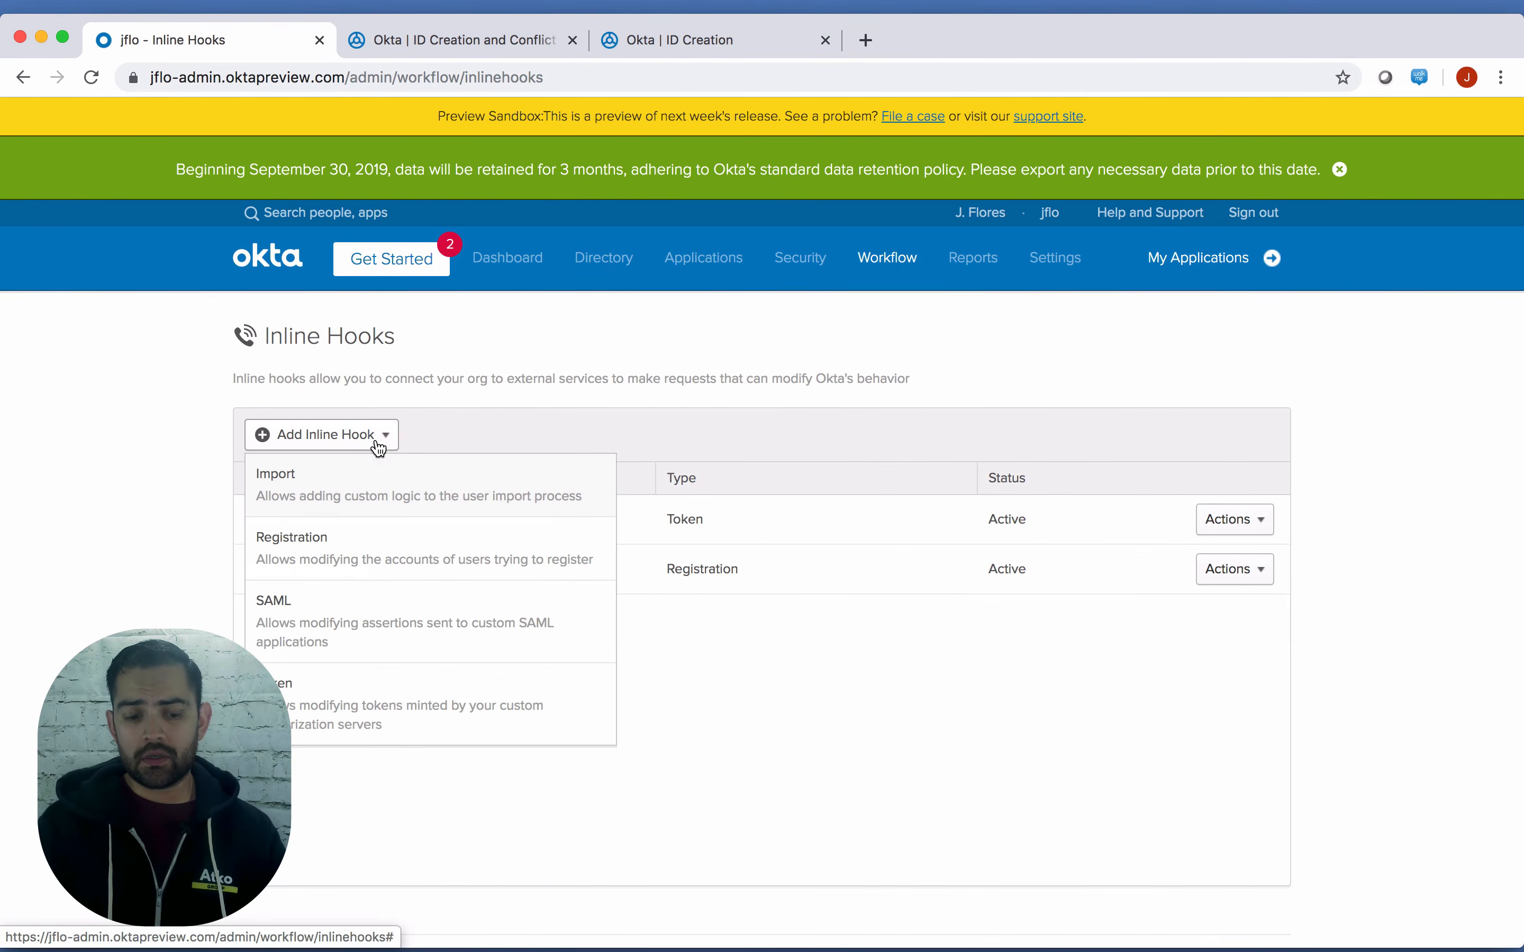
pyautogui.click(370, 499)
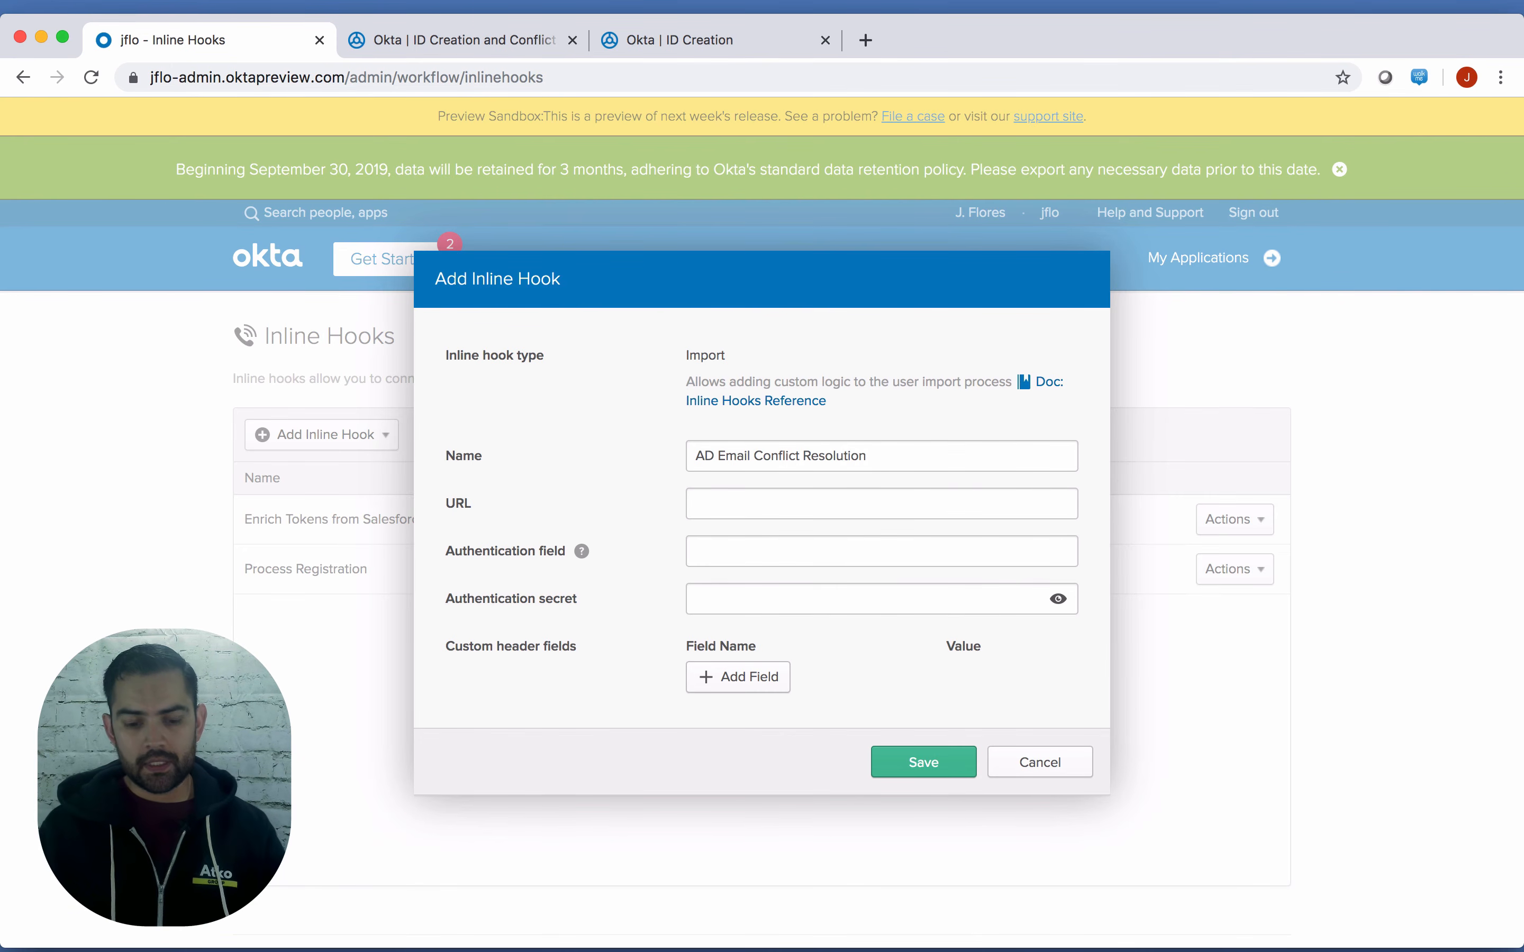
pyautogui.press('super+v')
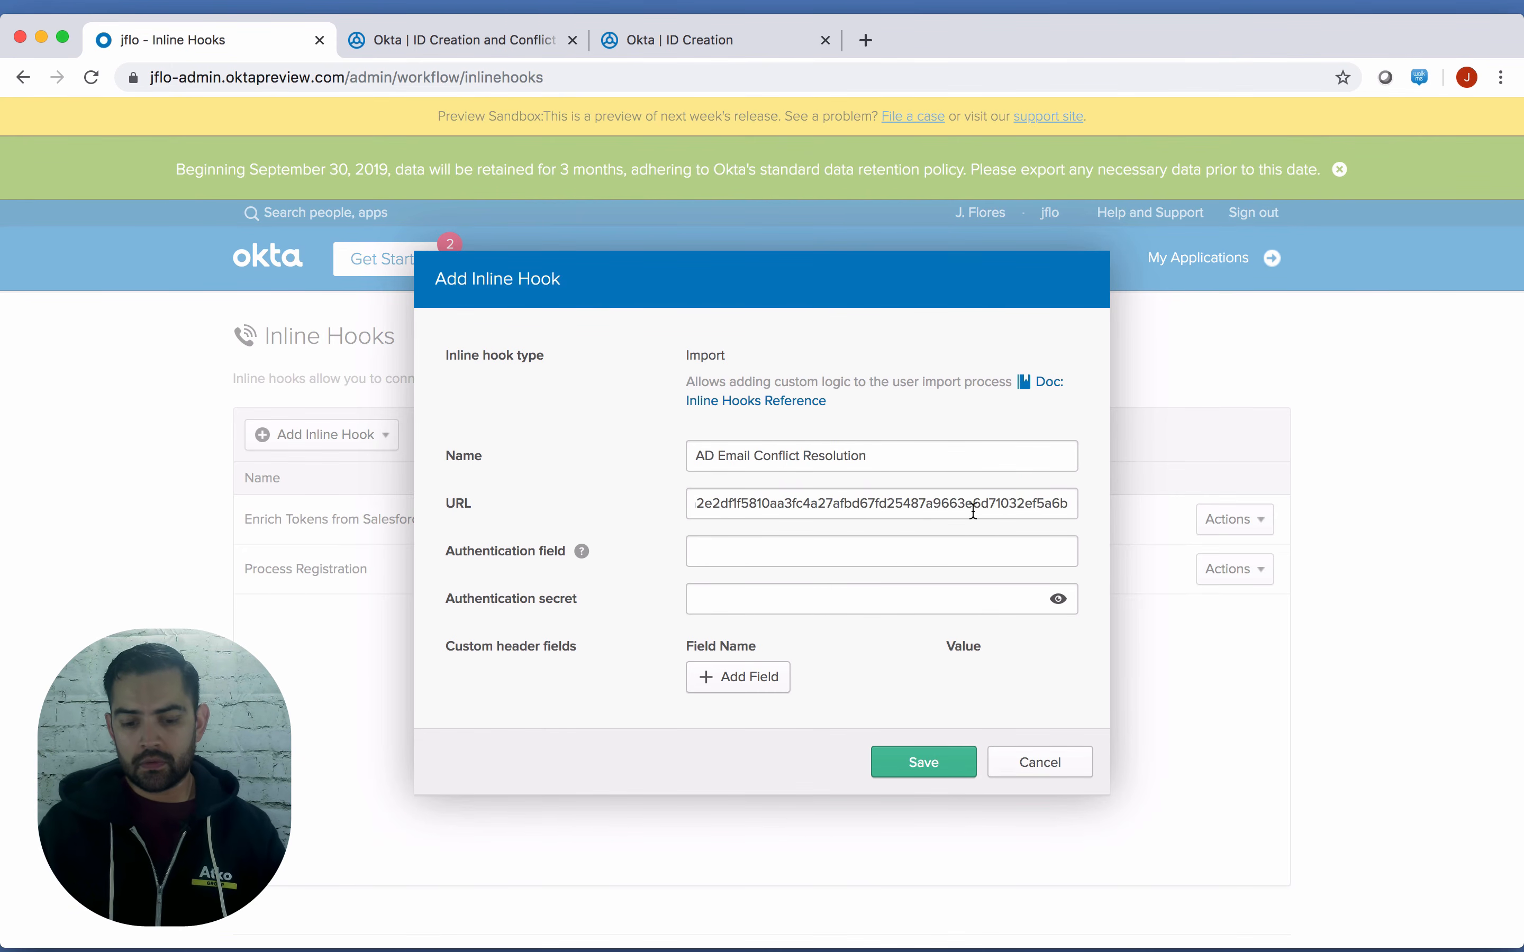
pyautogui.press('super+a')
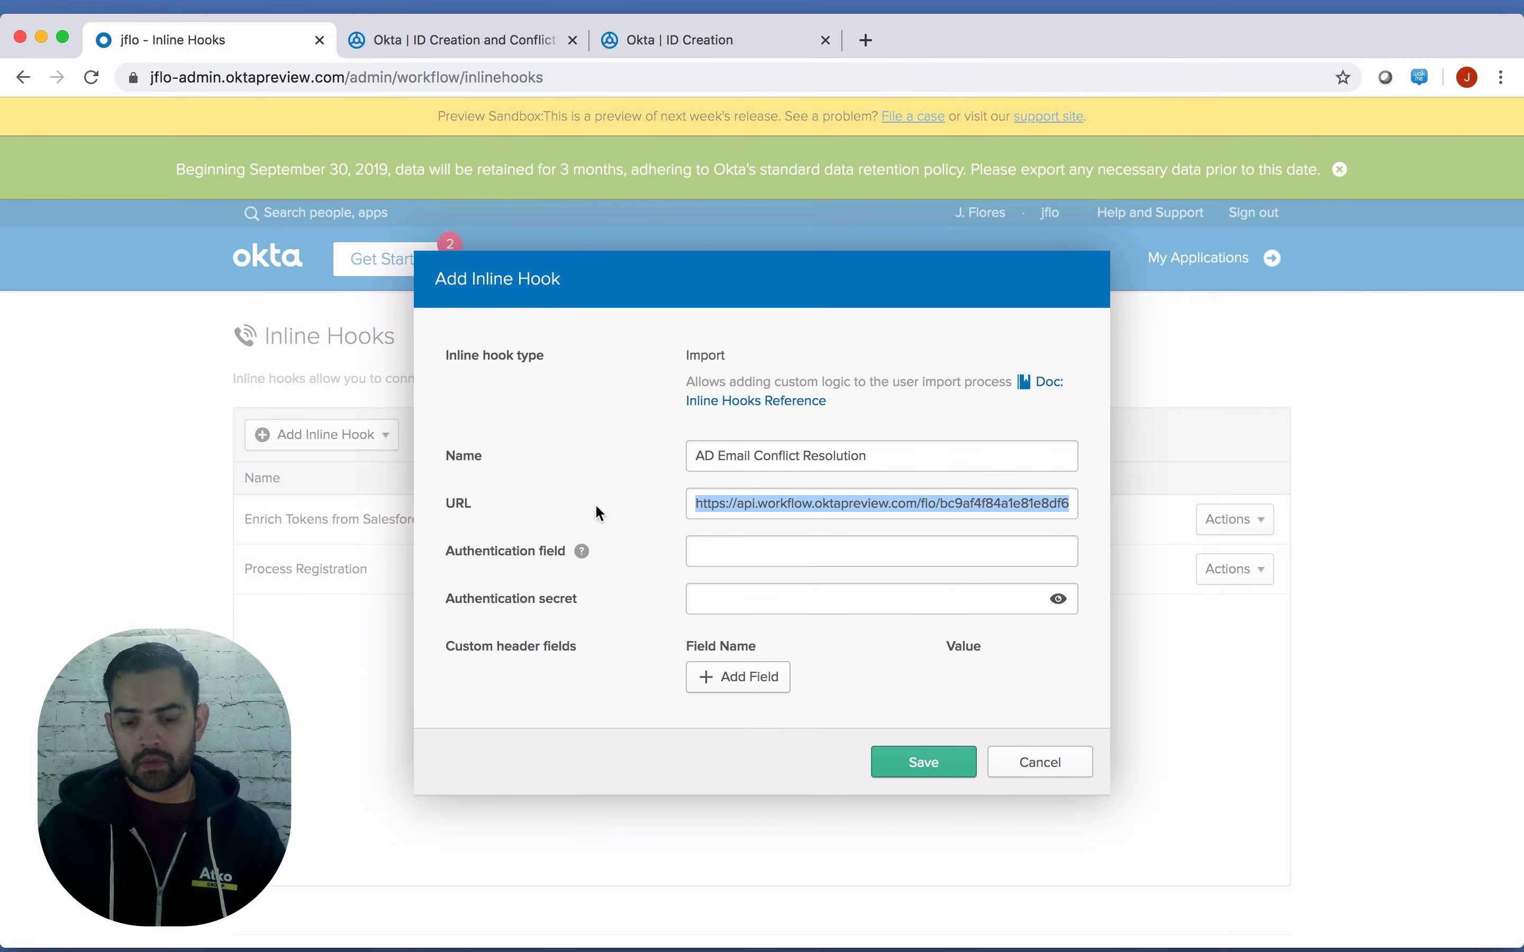
pyautogui.click(910, 762)
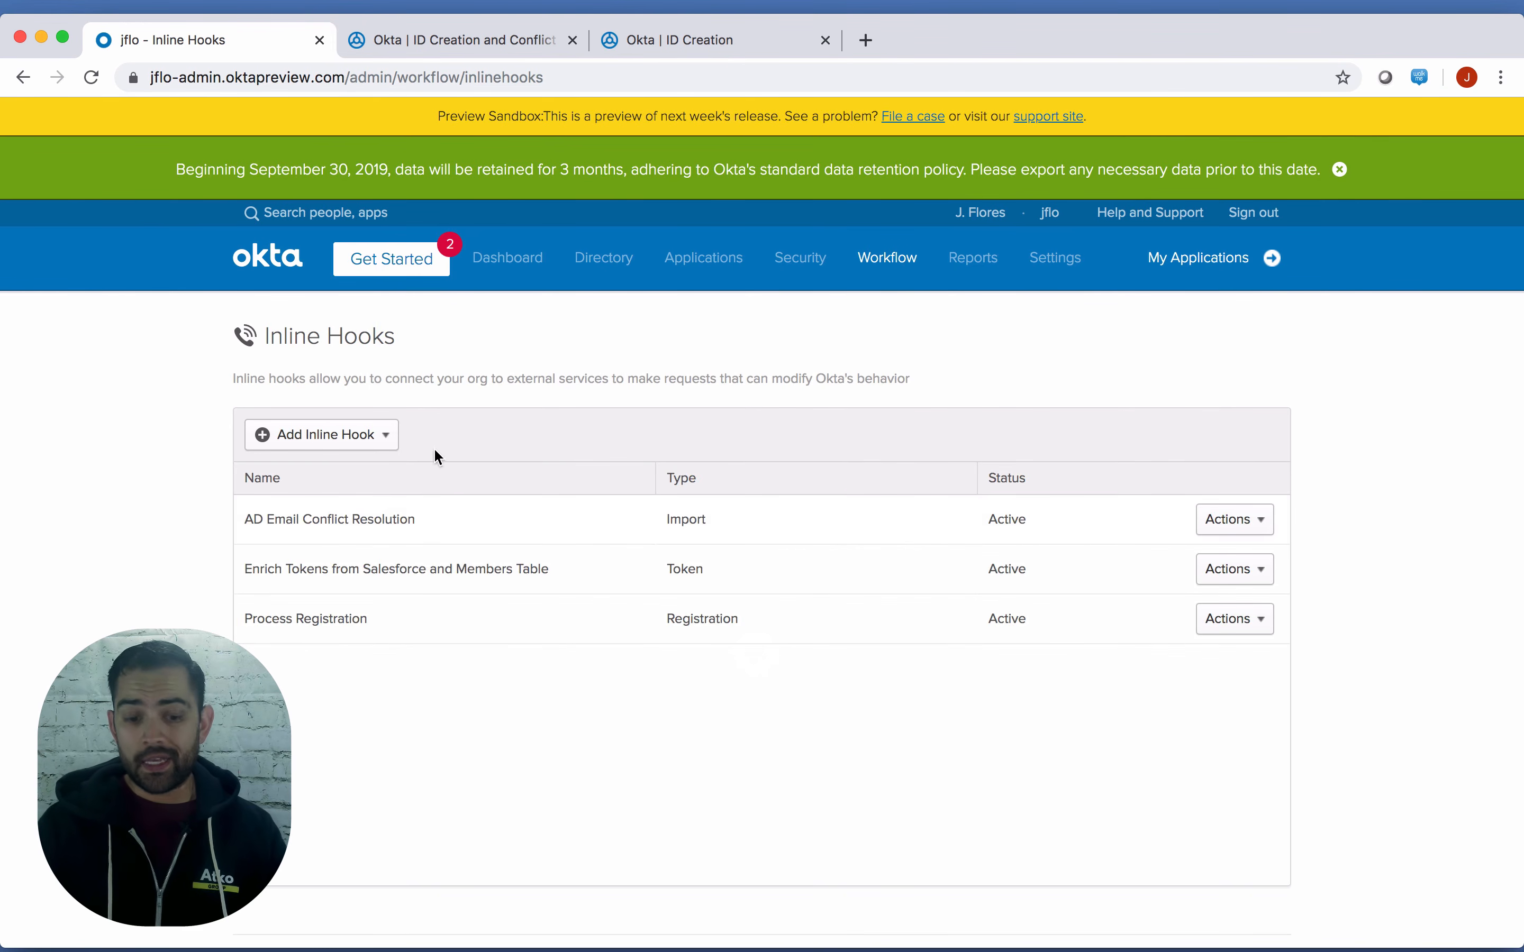
# Open the To Okta provisioning settings of the kotaforest.com Active Directory integration
pyautogui.moveTo(622, 255)
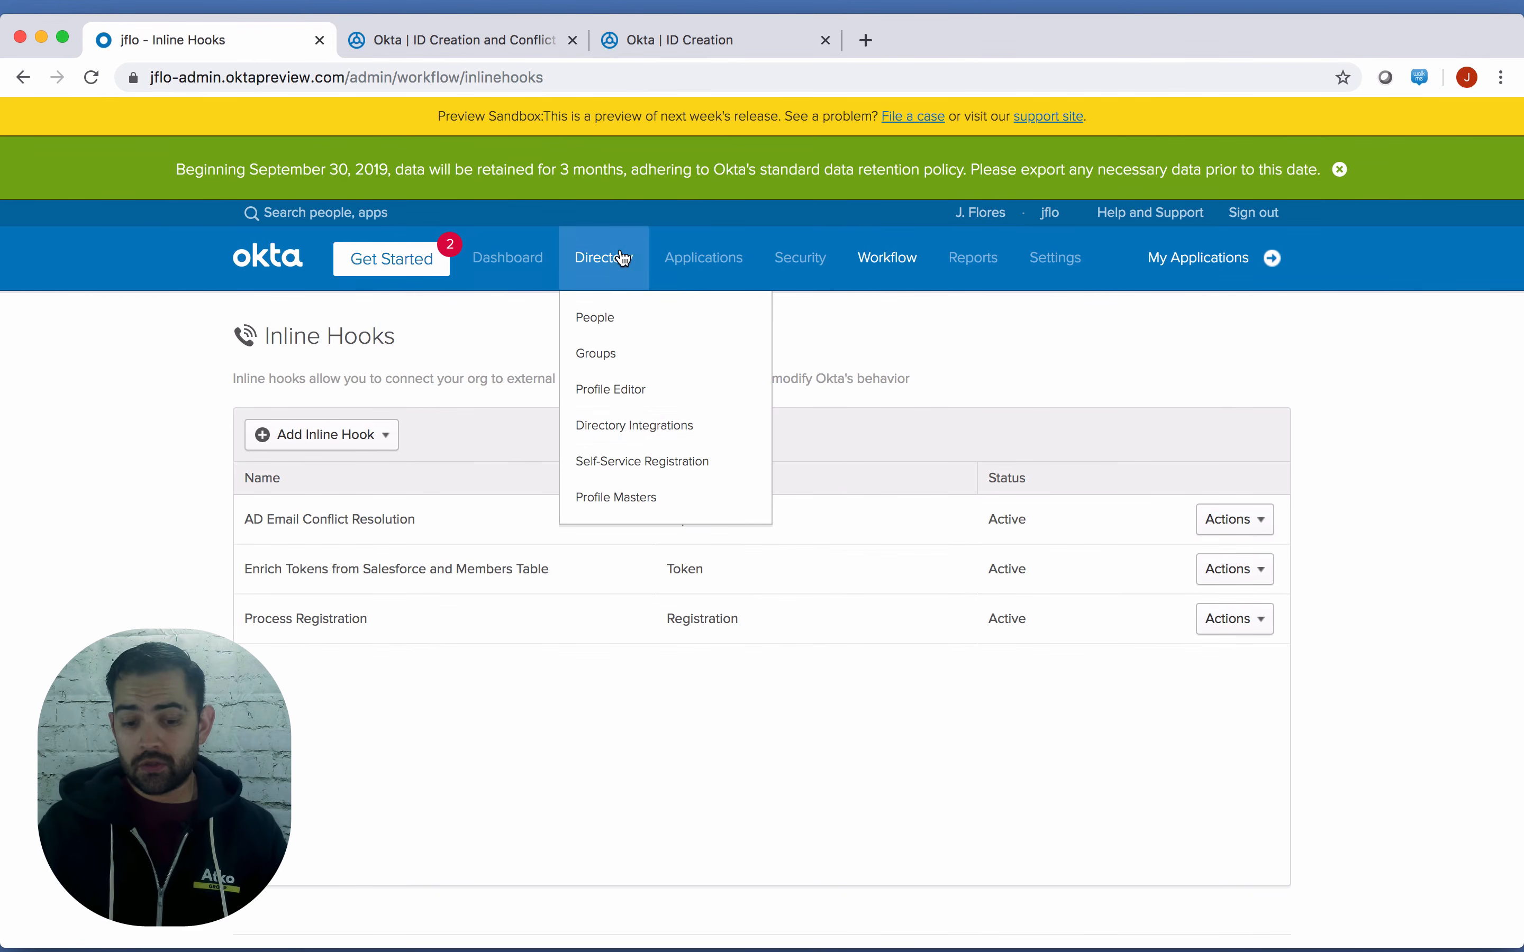
pyautogui.click(633, 428)
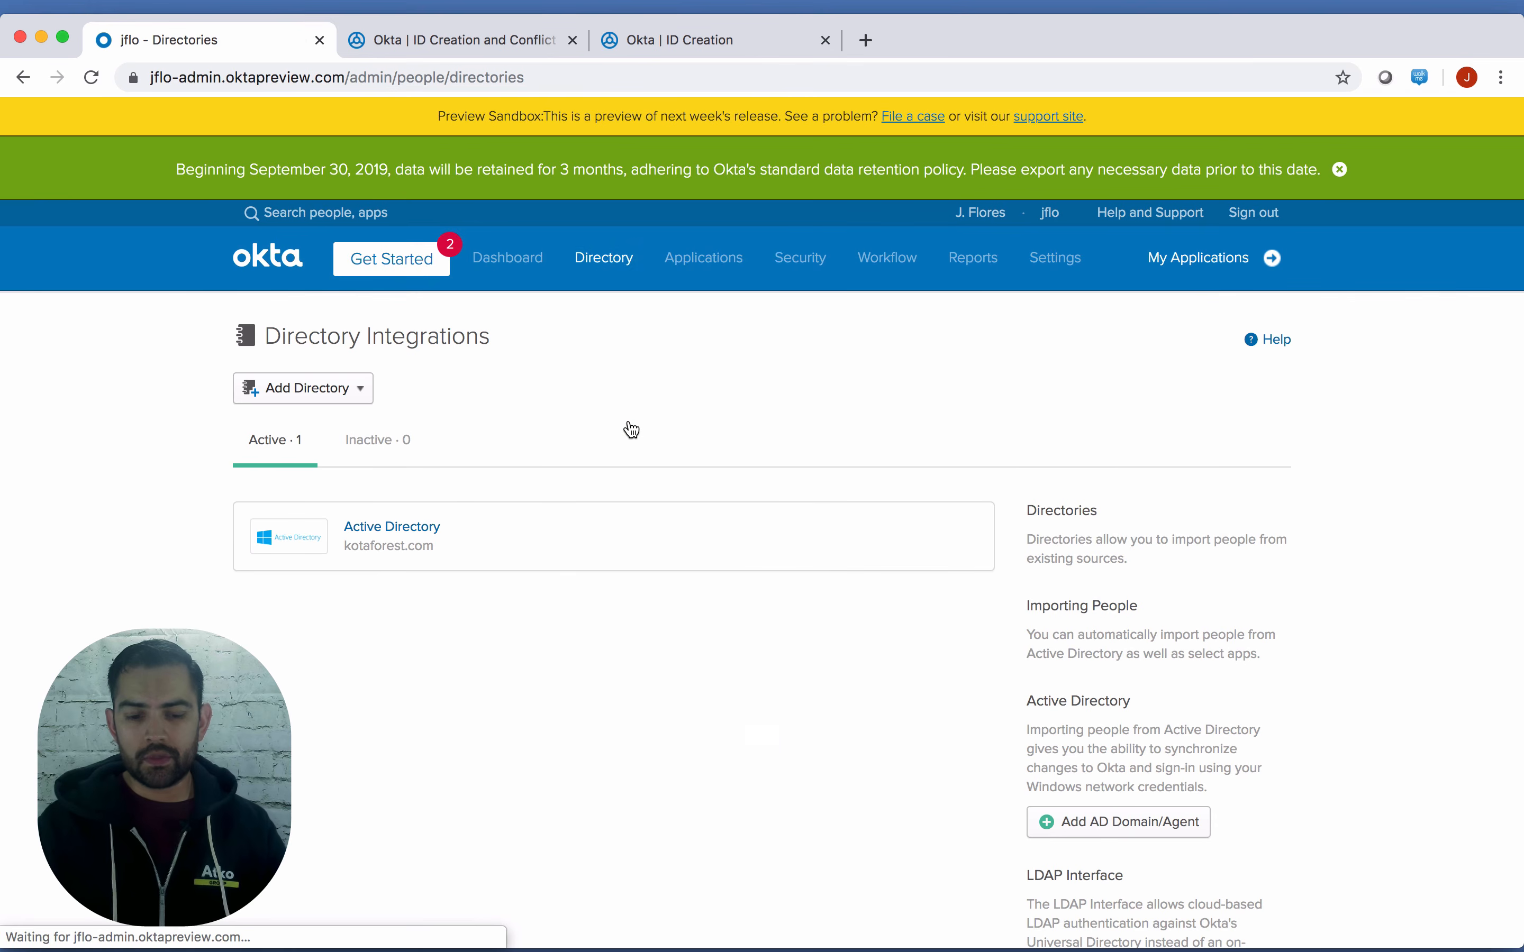
pyautogui.click(418, 530)
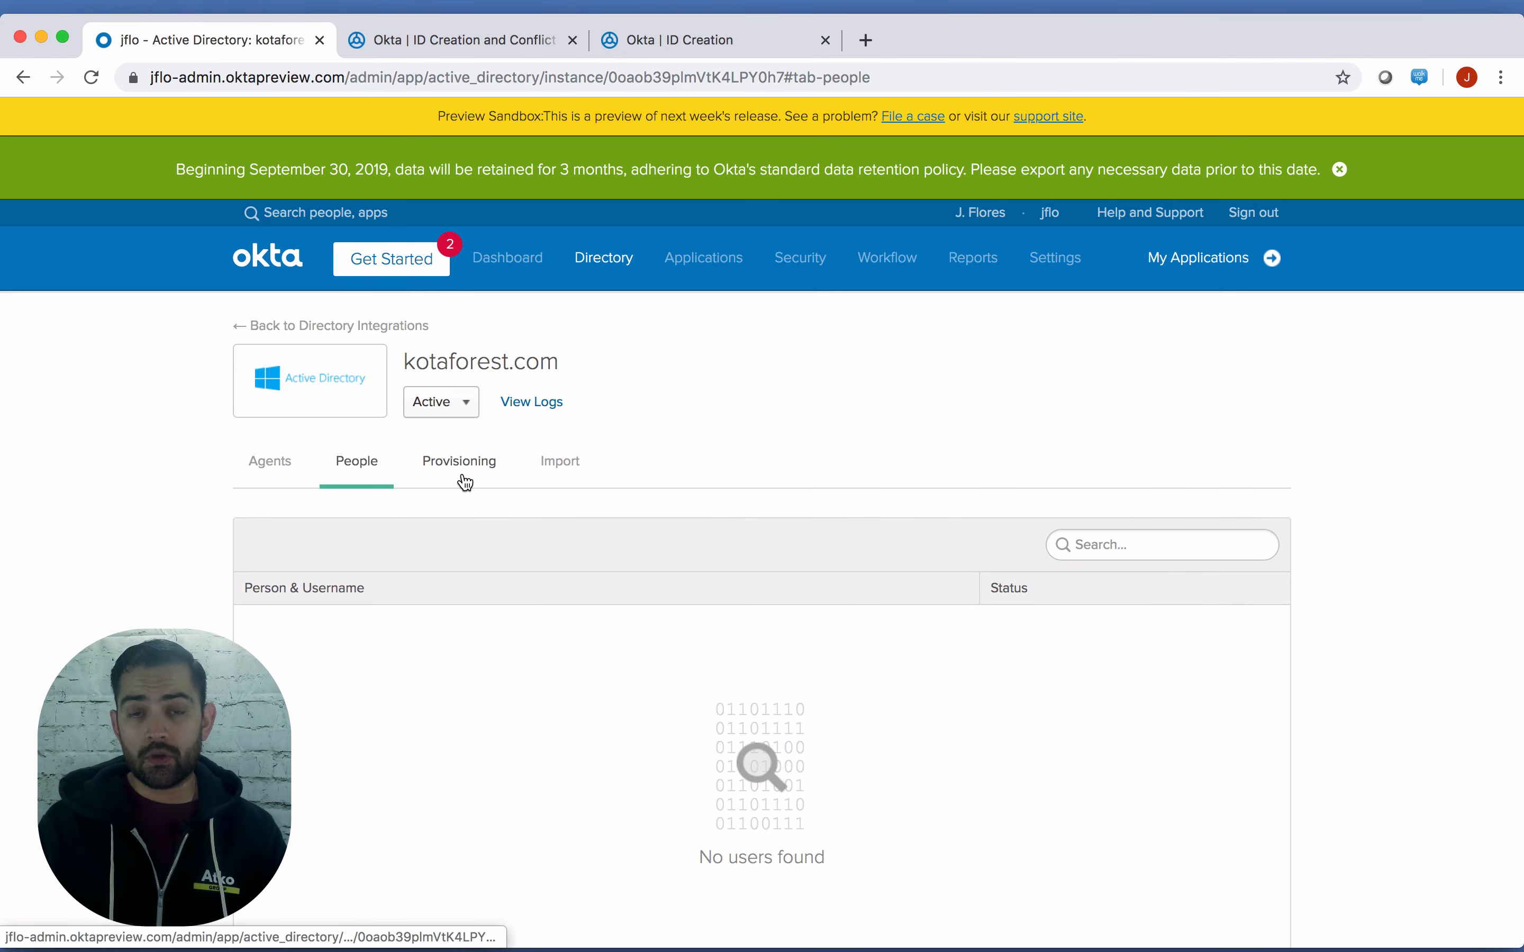
pyautogui.click(466, 474)
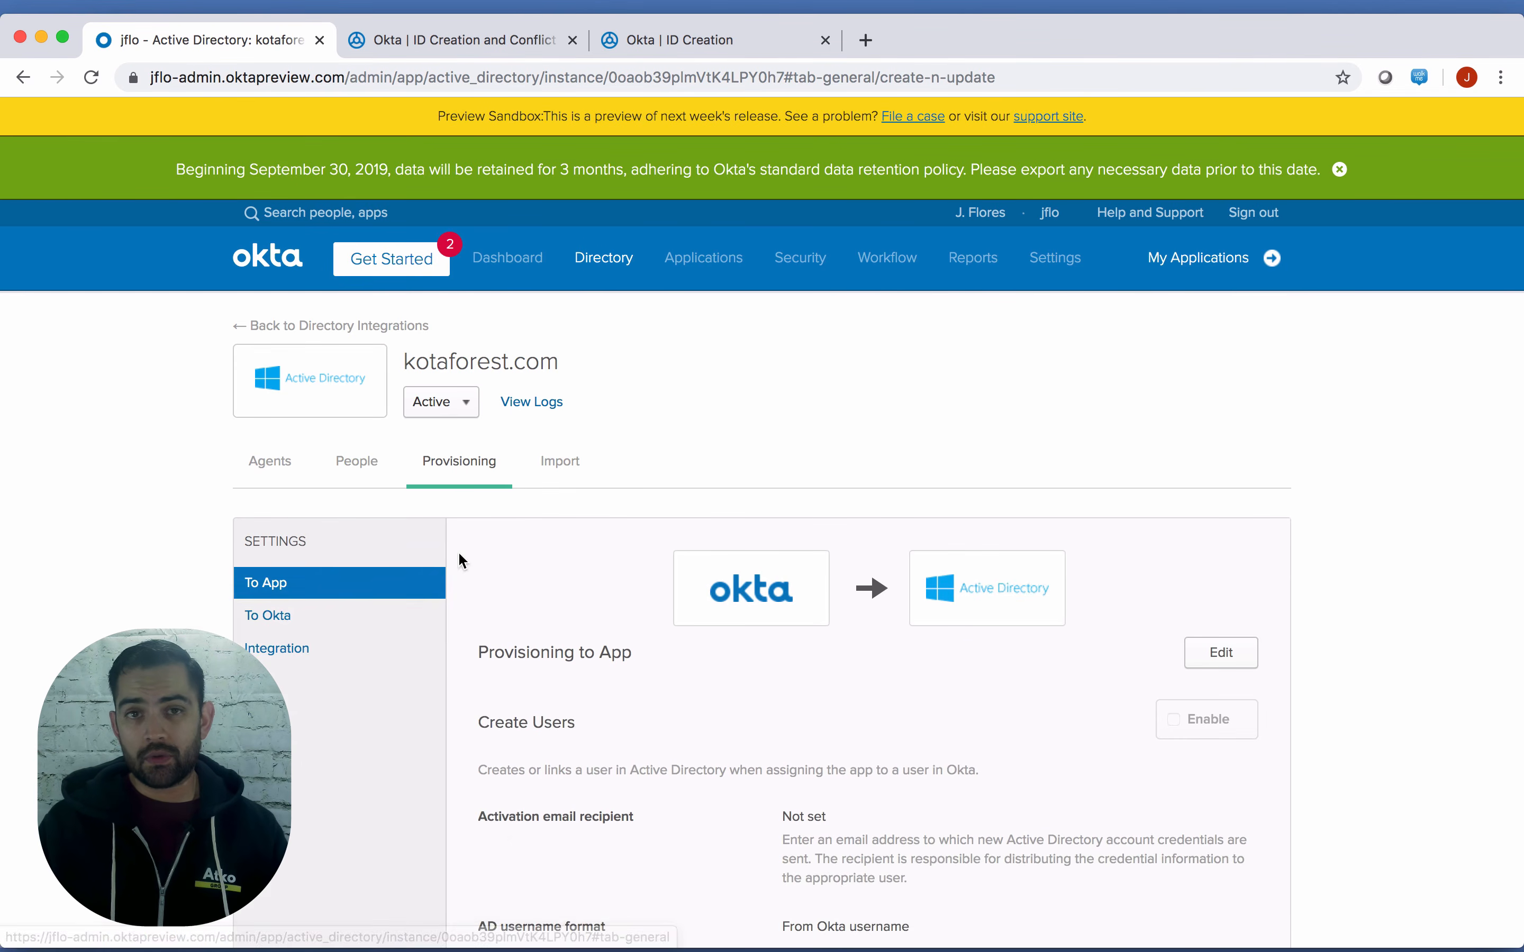
pyautogui.click(307, 626)
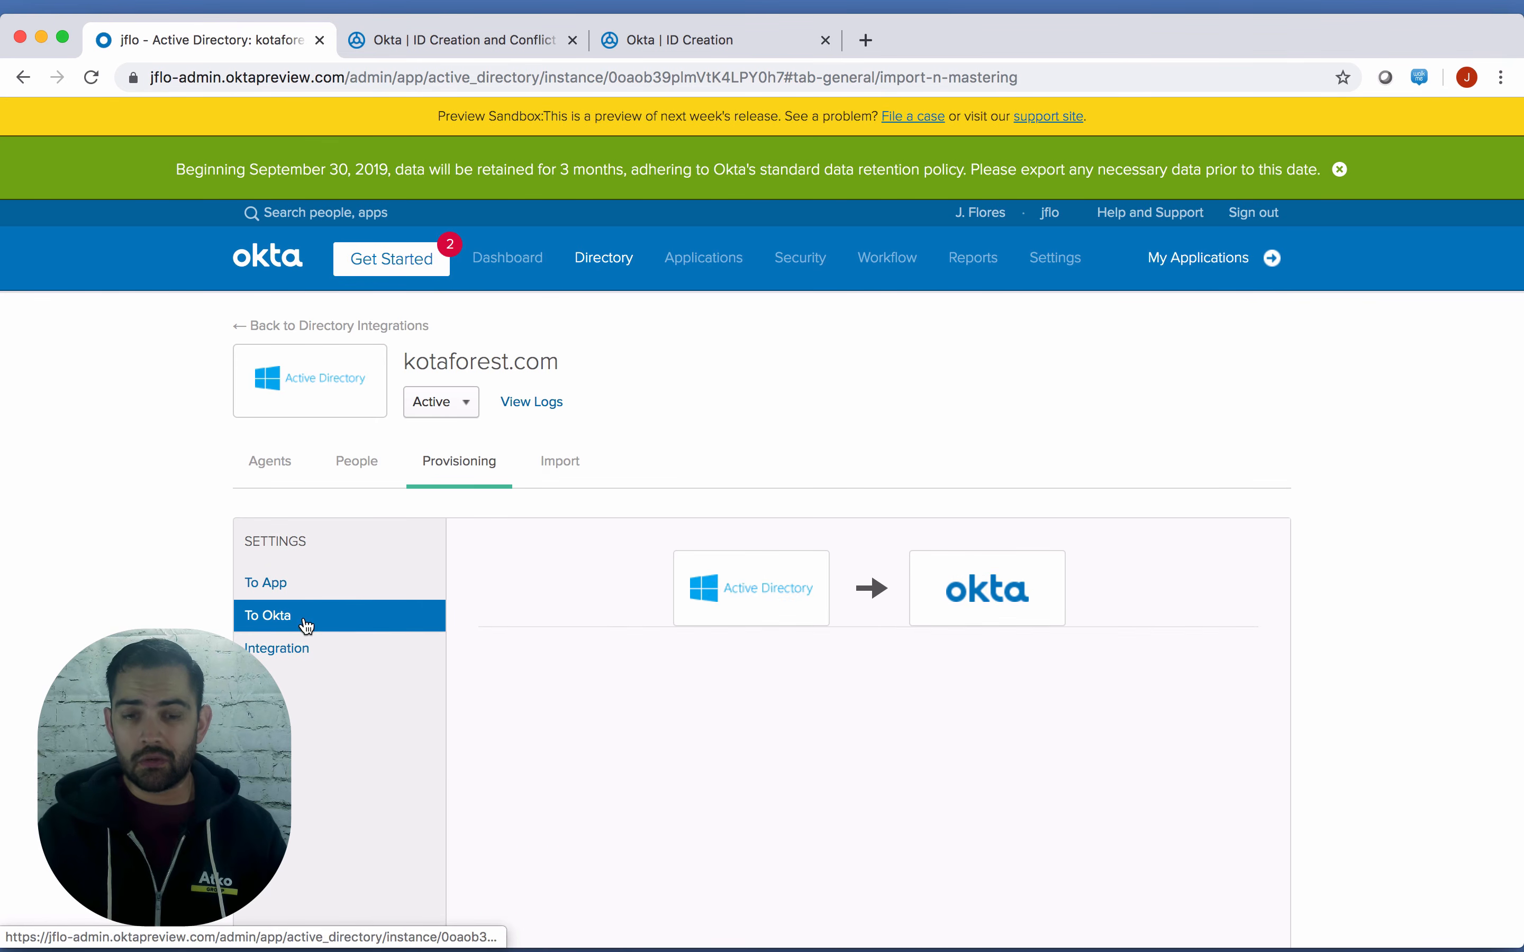
# Set the User Creation inline hook to AD Email Conflict Resolution and save
pyautogui.scroll(-20, 781, 621)
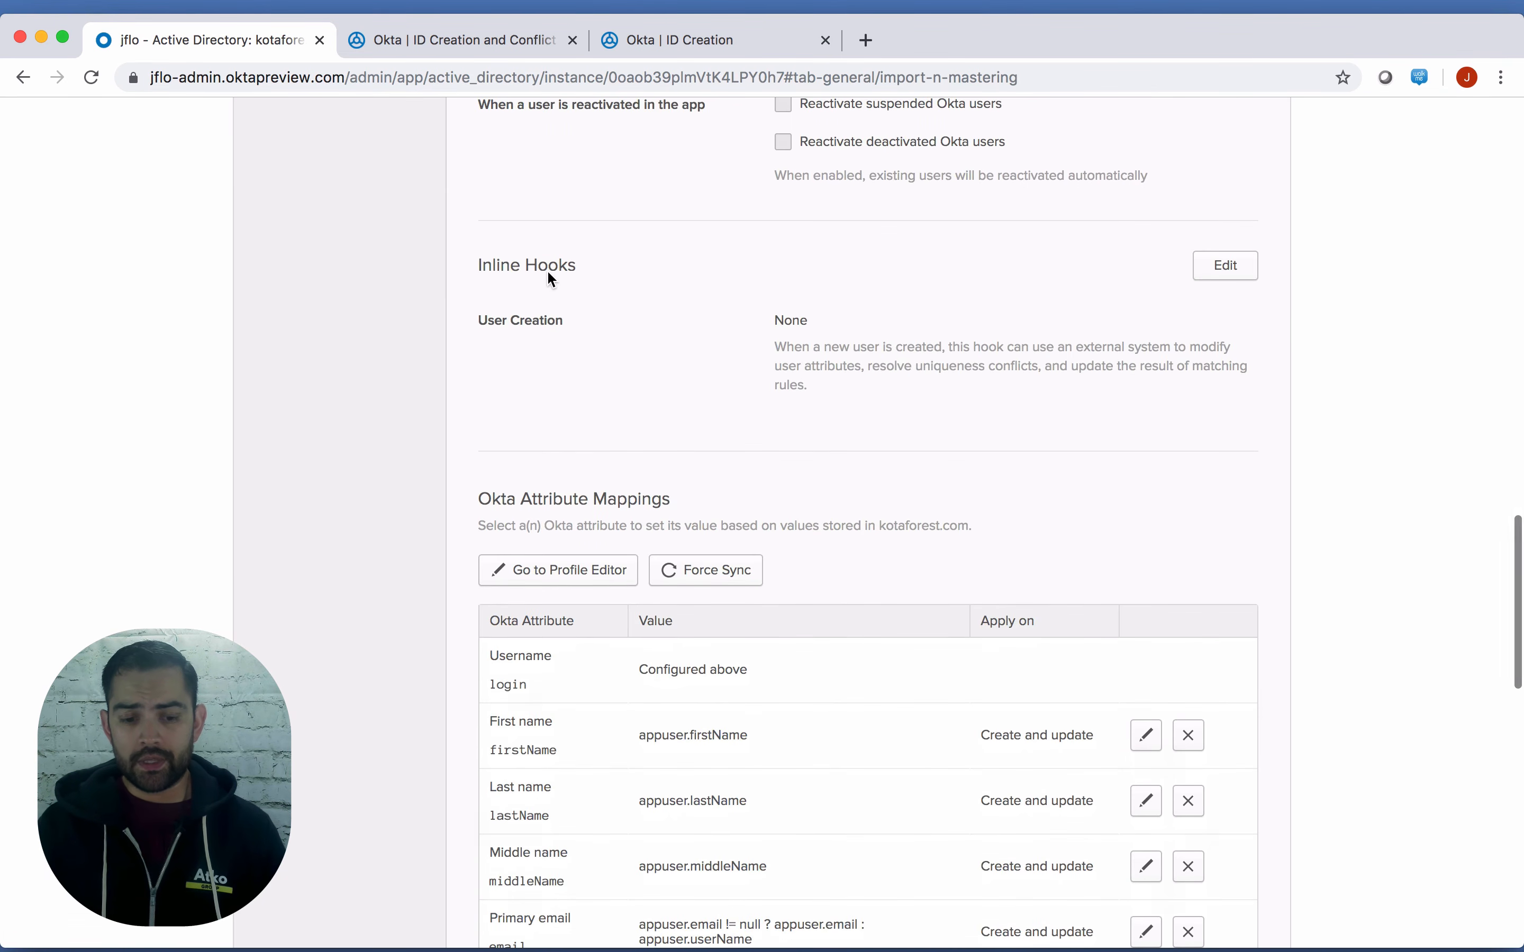
pyautogui.click(1213, 259)
pyautogui.click(963, 321)
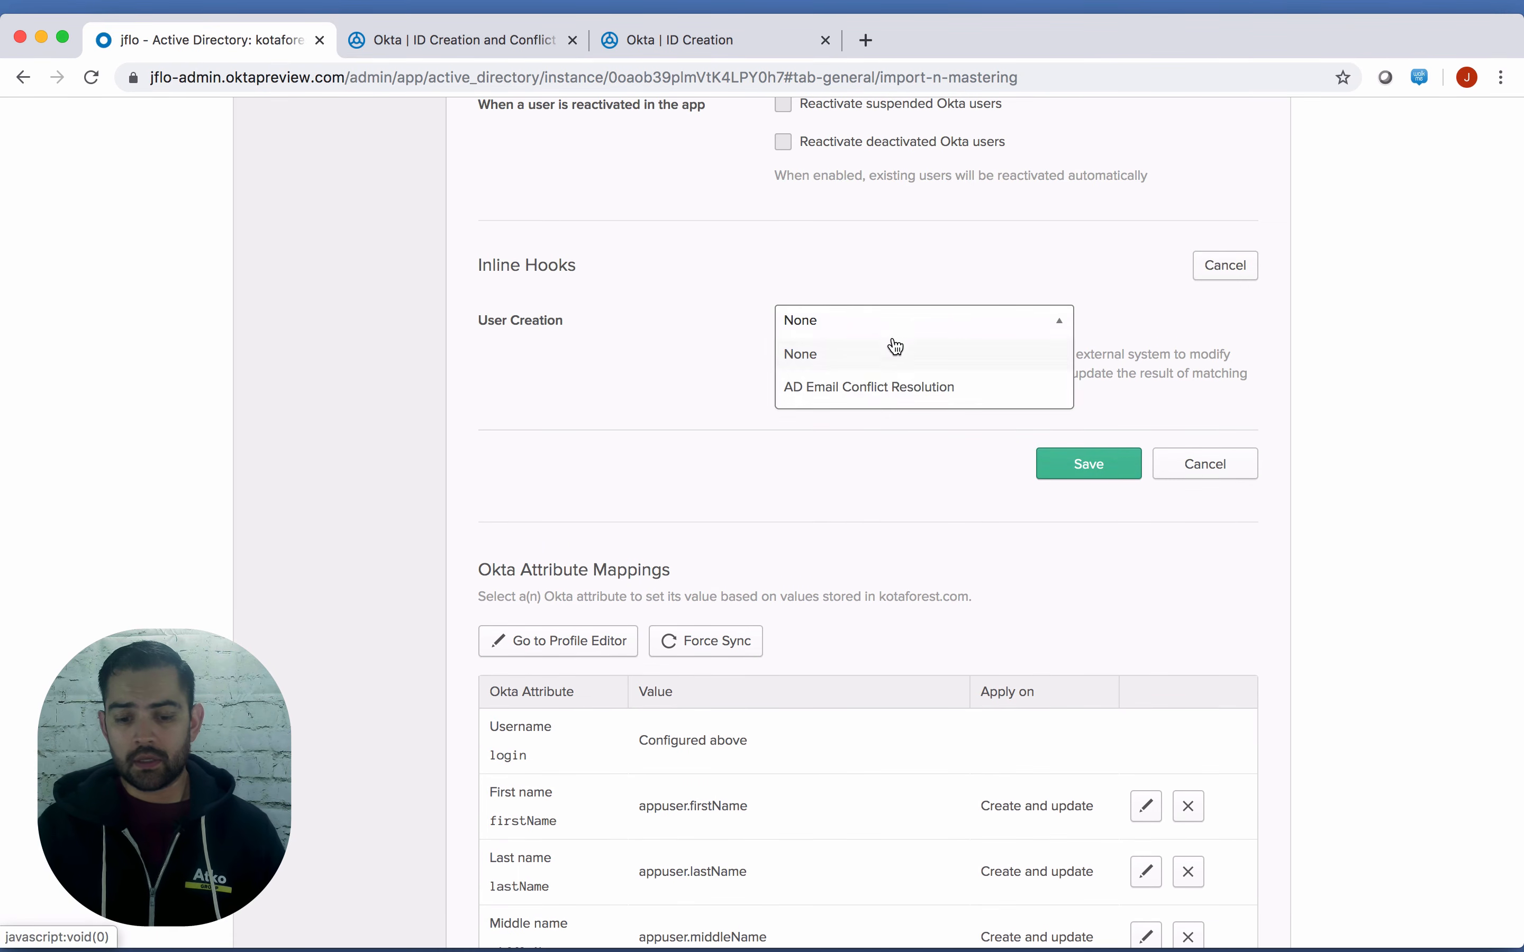
pyautogui.click(883, 388)
pyautogui.click(1079, 464)
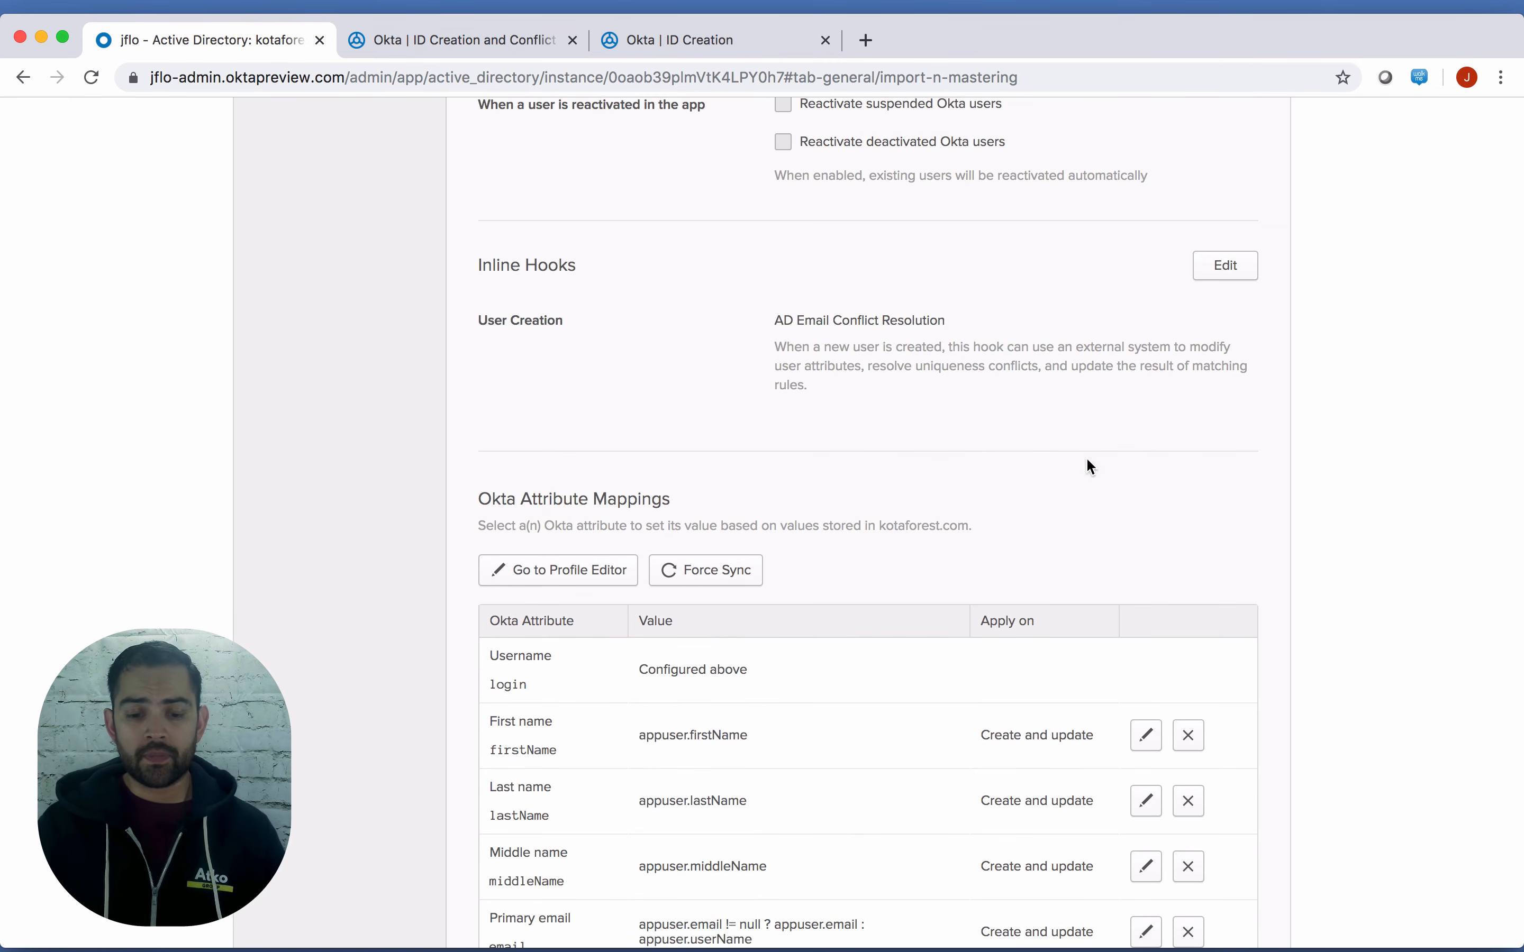
# Open the Import page of the kotaforest.com Active Directory integration from Directory Integrations
pyautogui.click(518, 47)
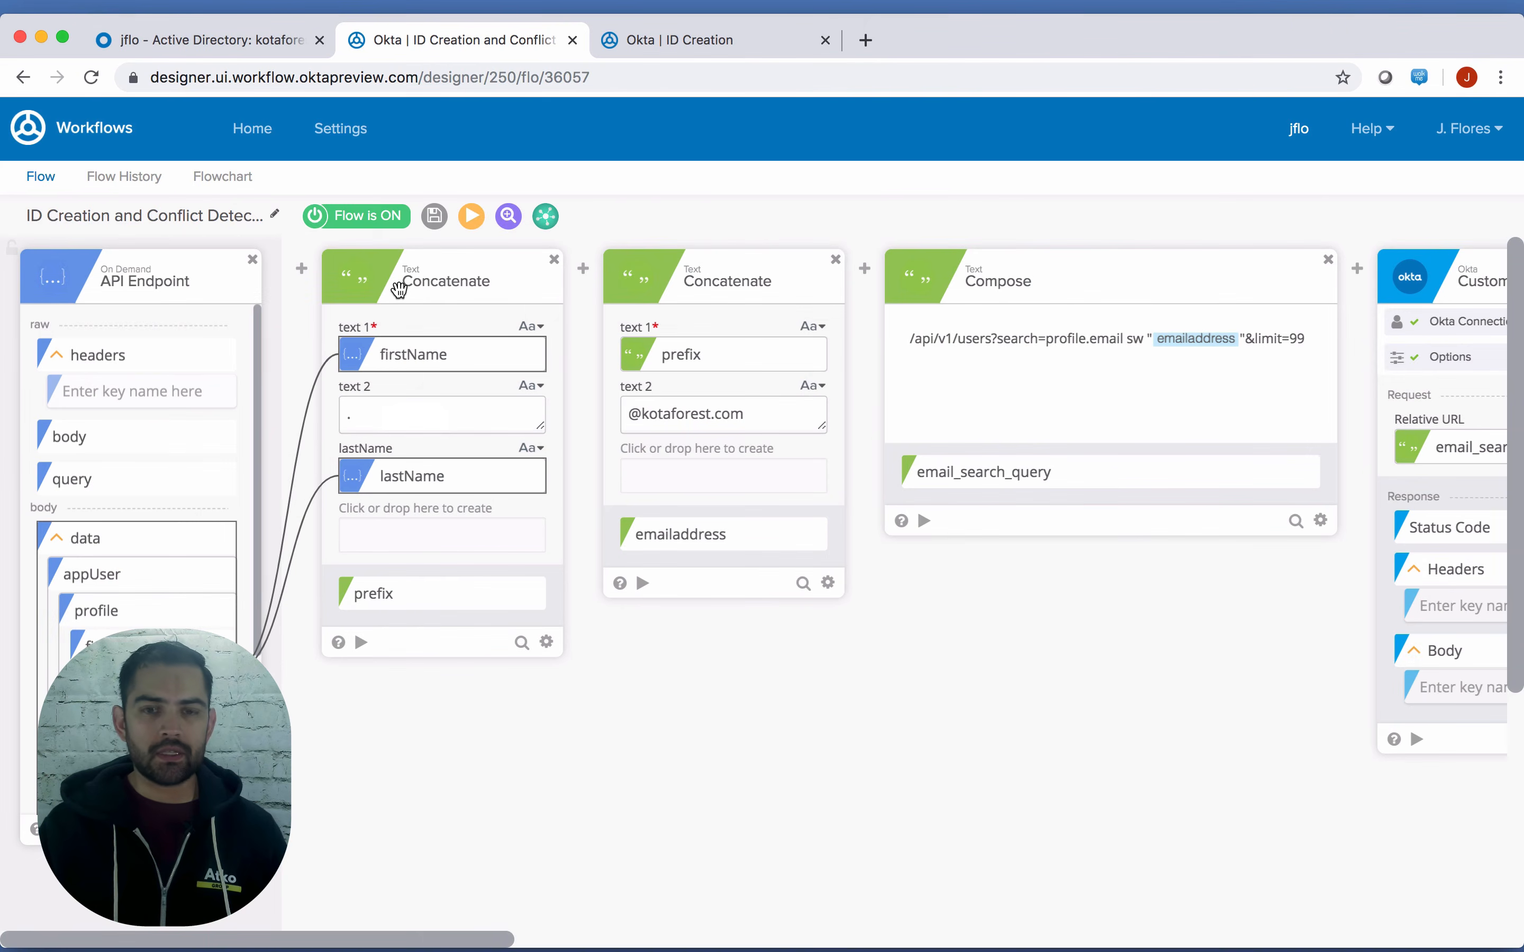
pyautogui.click(262, 40)
pyautogui.scroll(20, 597, 340)
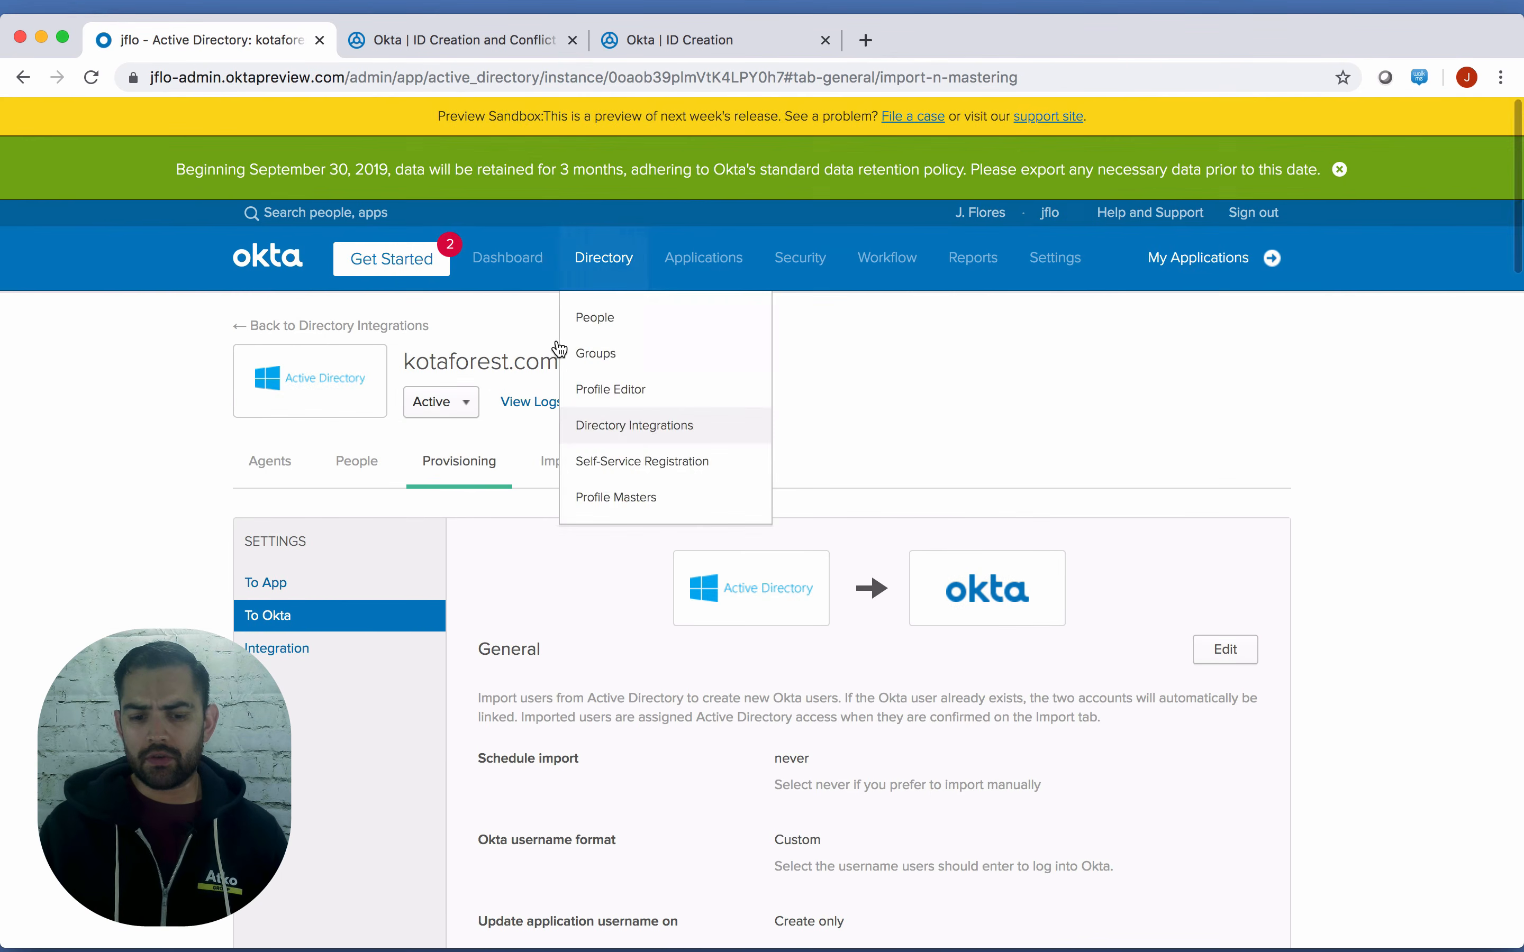
pyautogui.moveTo(593, 270)
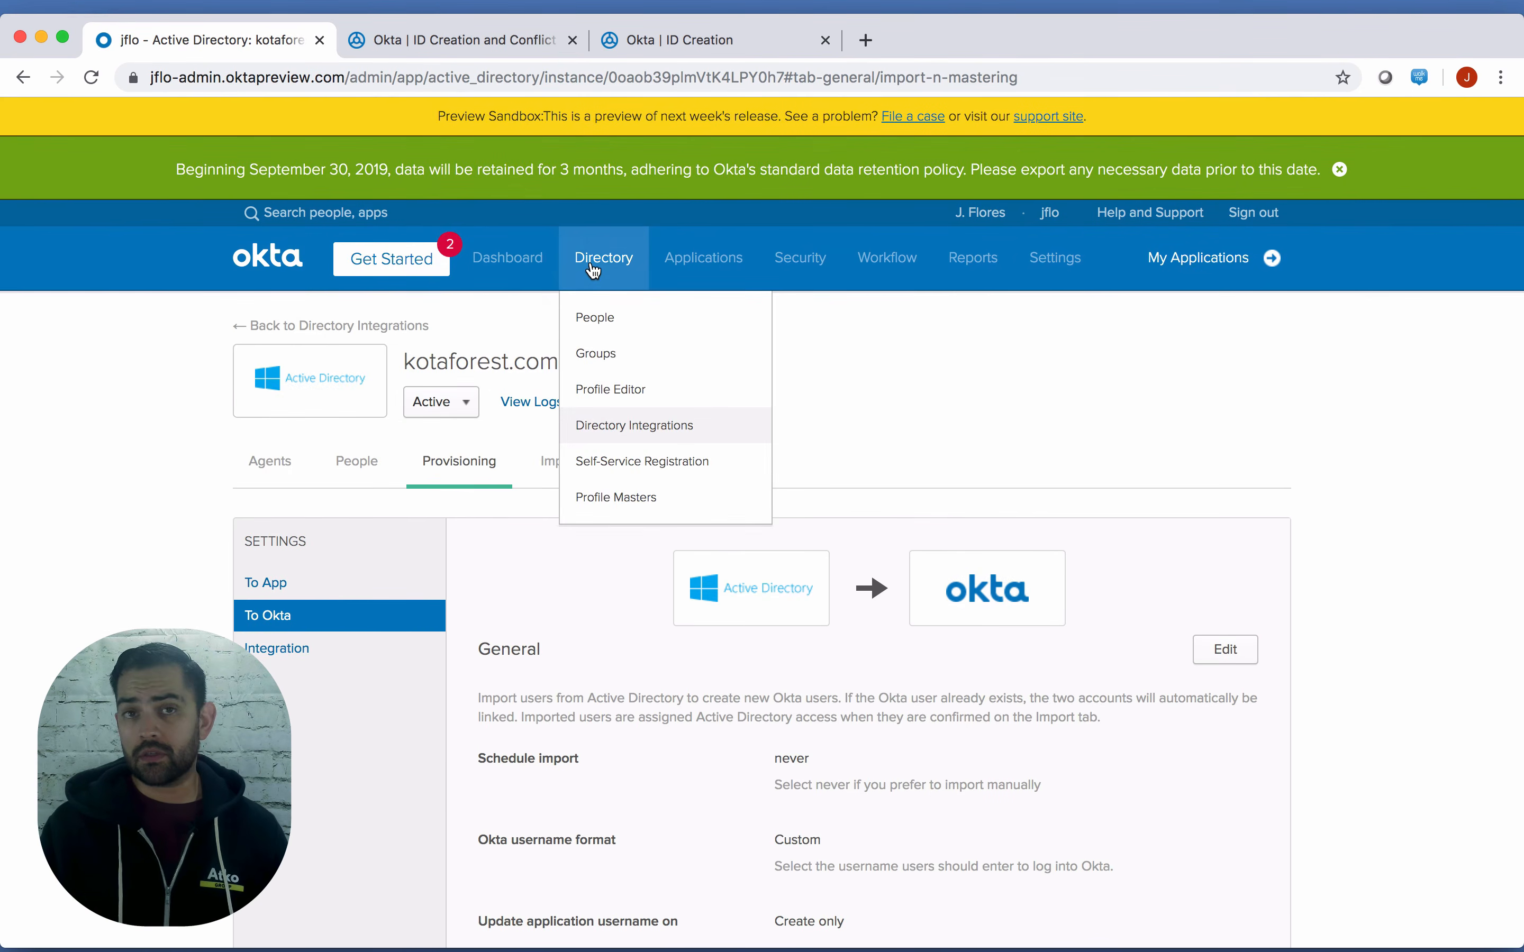
pyautogui.click(613, 426)
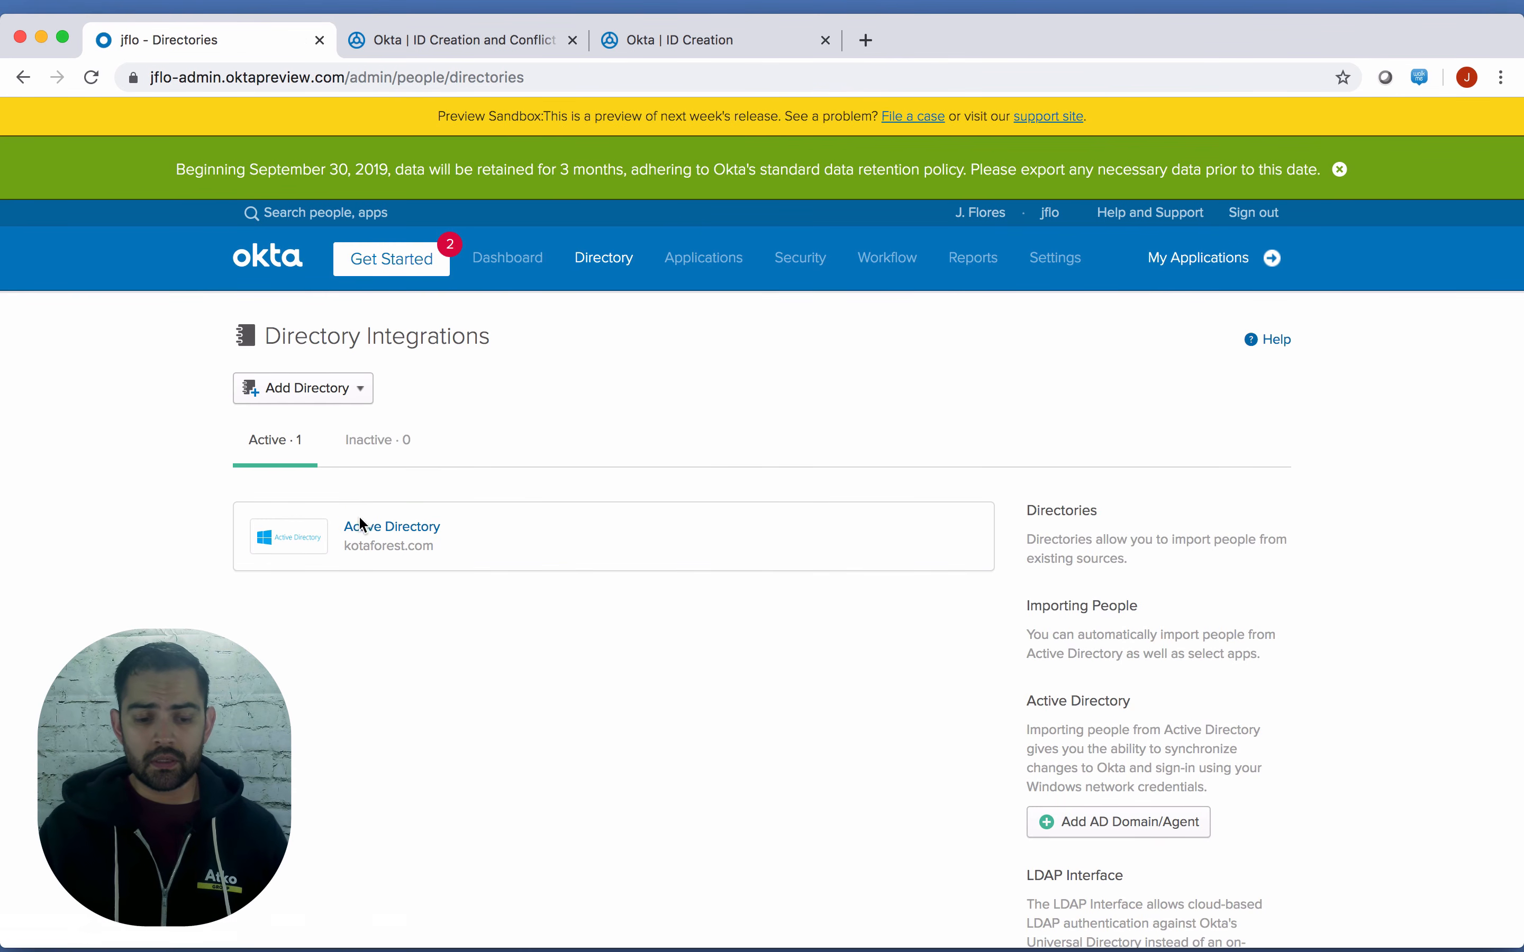
pyautogui.click(367, 526)
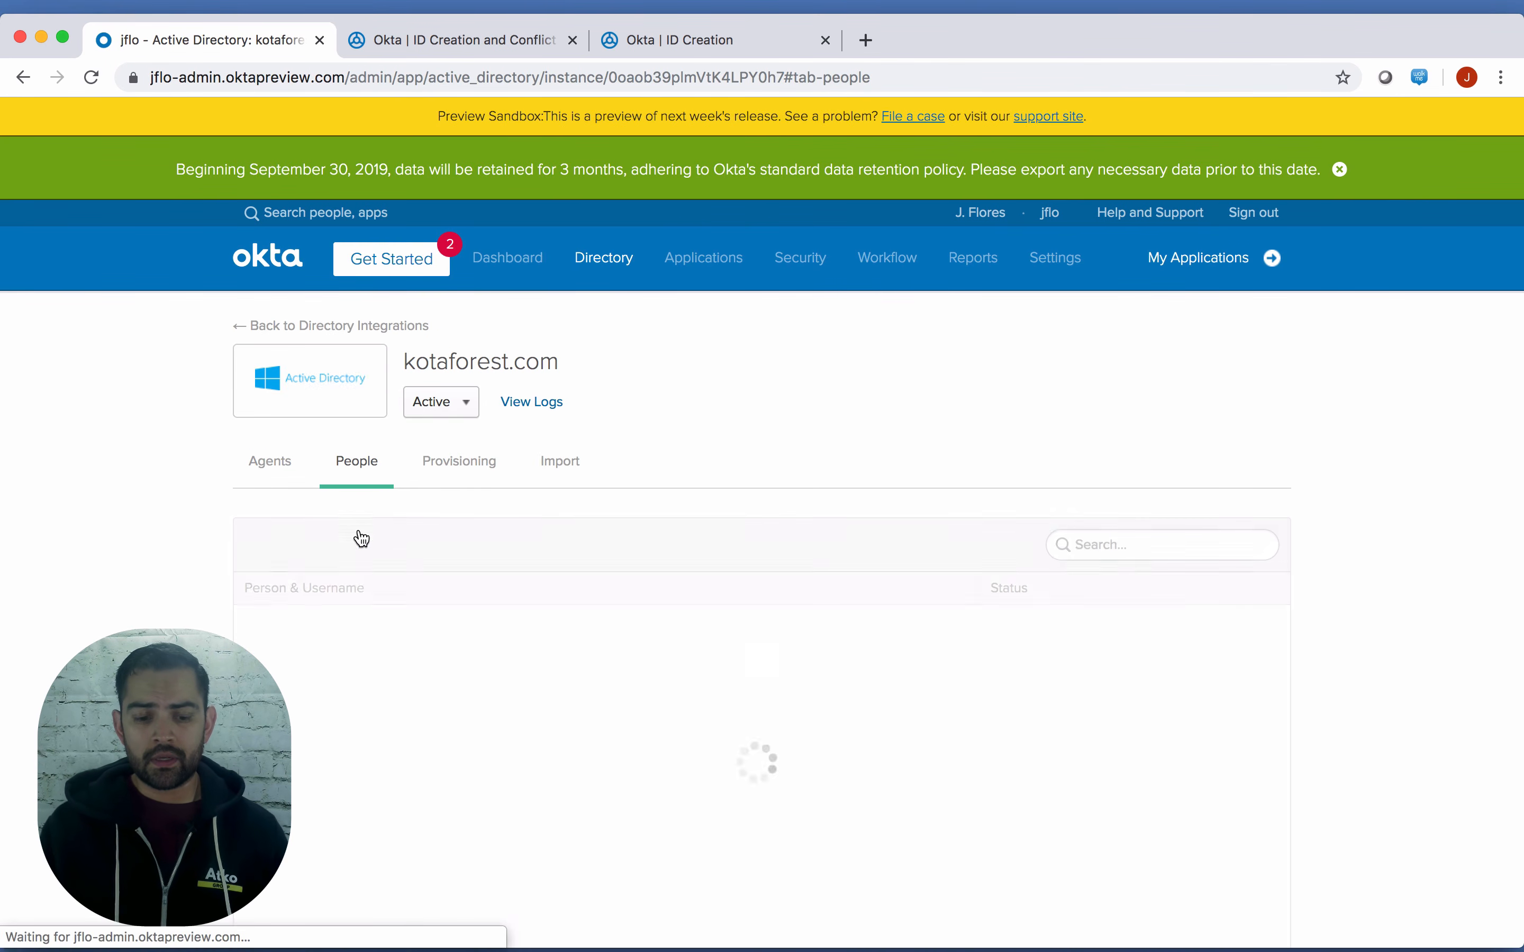
pyautogui.click(560, 465)
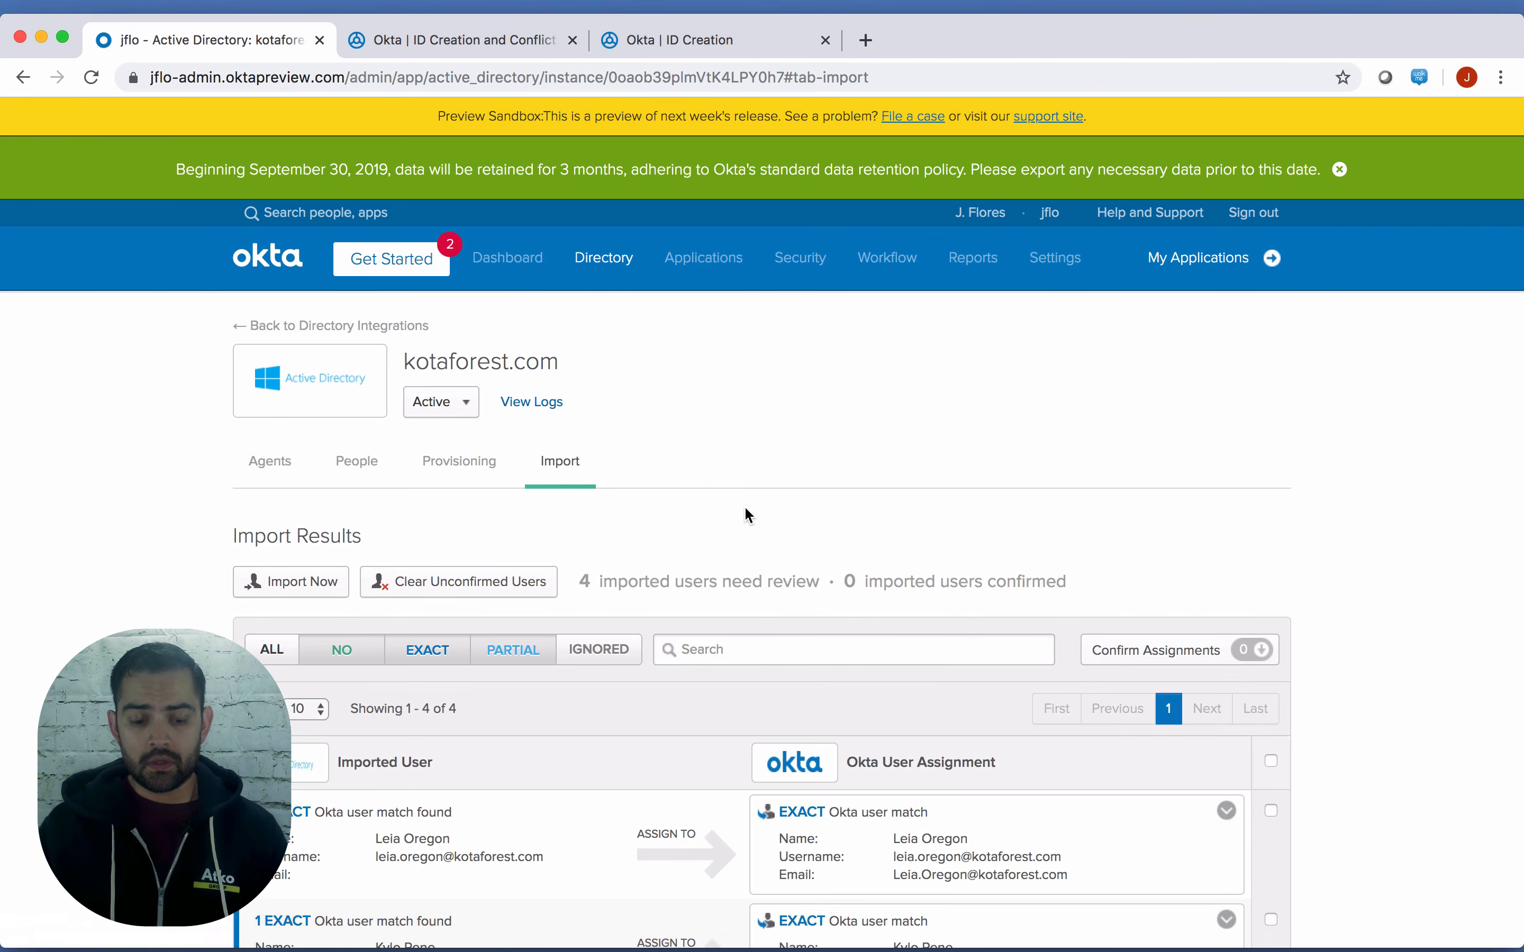
# Review the imported users' emails, run a full import from Active Directory, and dismiss its summary
pyautogui.scroll(-2, 744, 505)
pyautogui.scroll(-2, 745, 509)
pyautogui.scroll(-2, 680, 561)
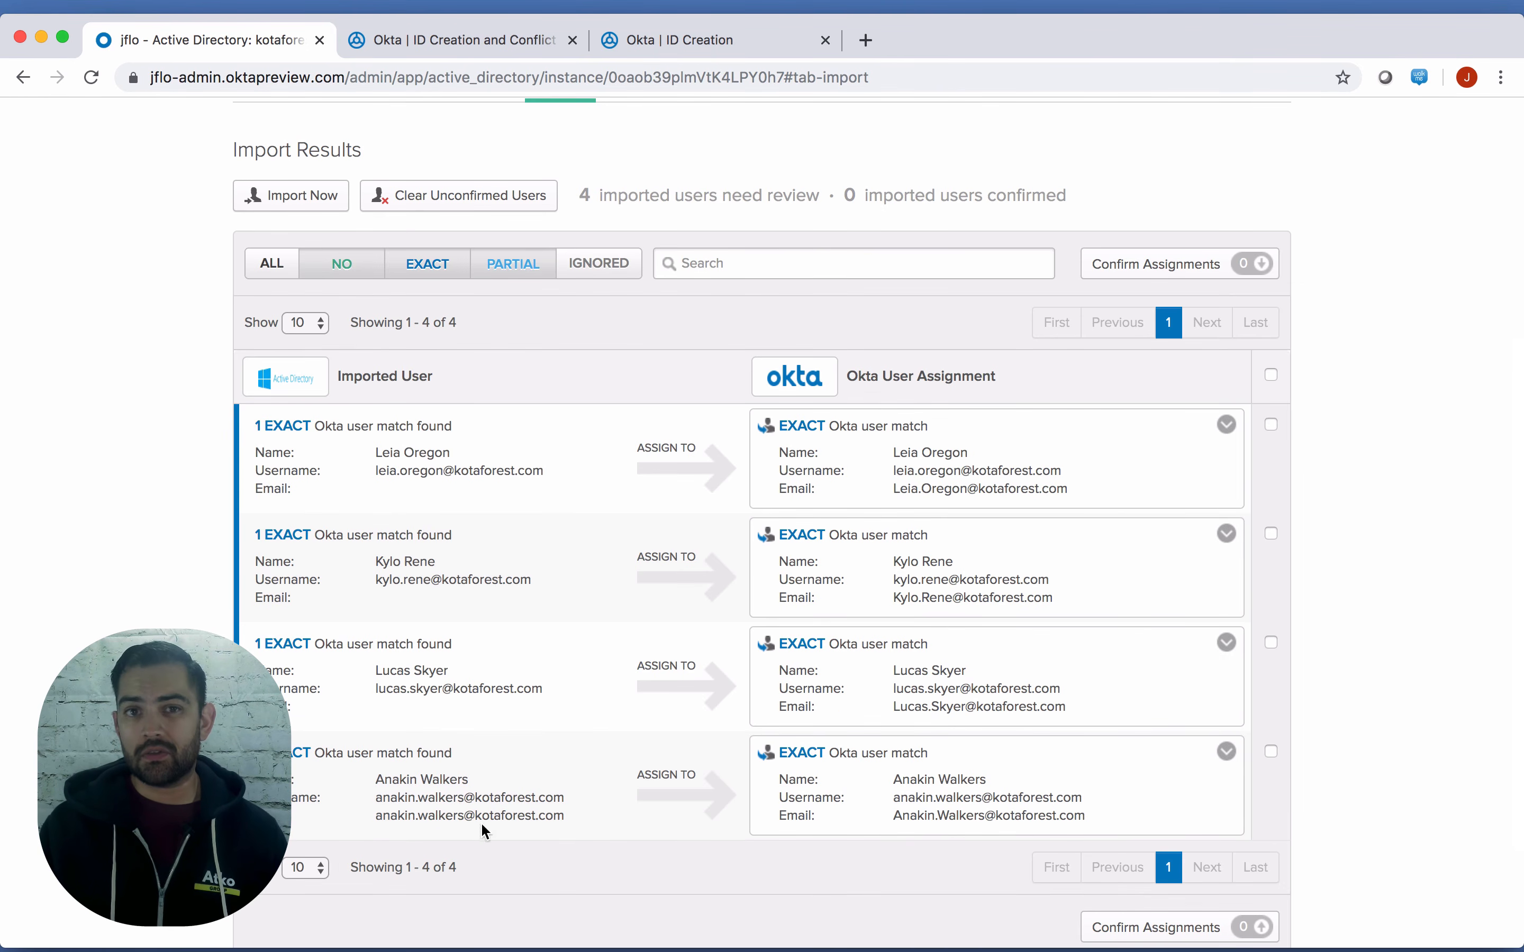
pyautogui.click(324, 203)
pyautogui.click(523, 656)
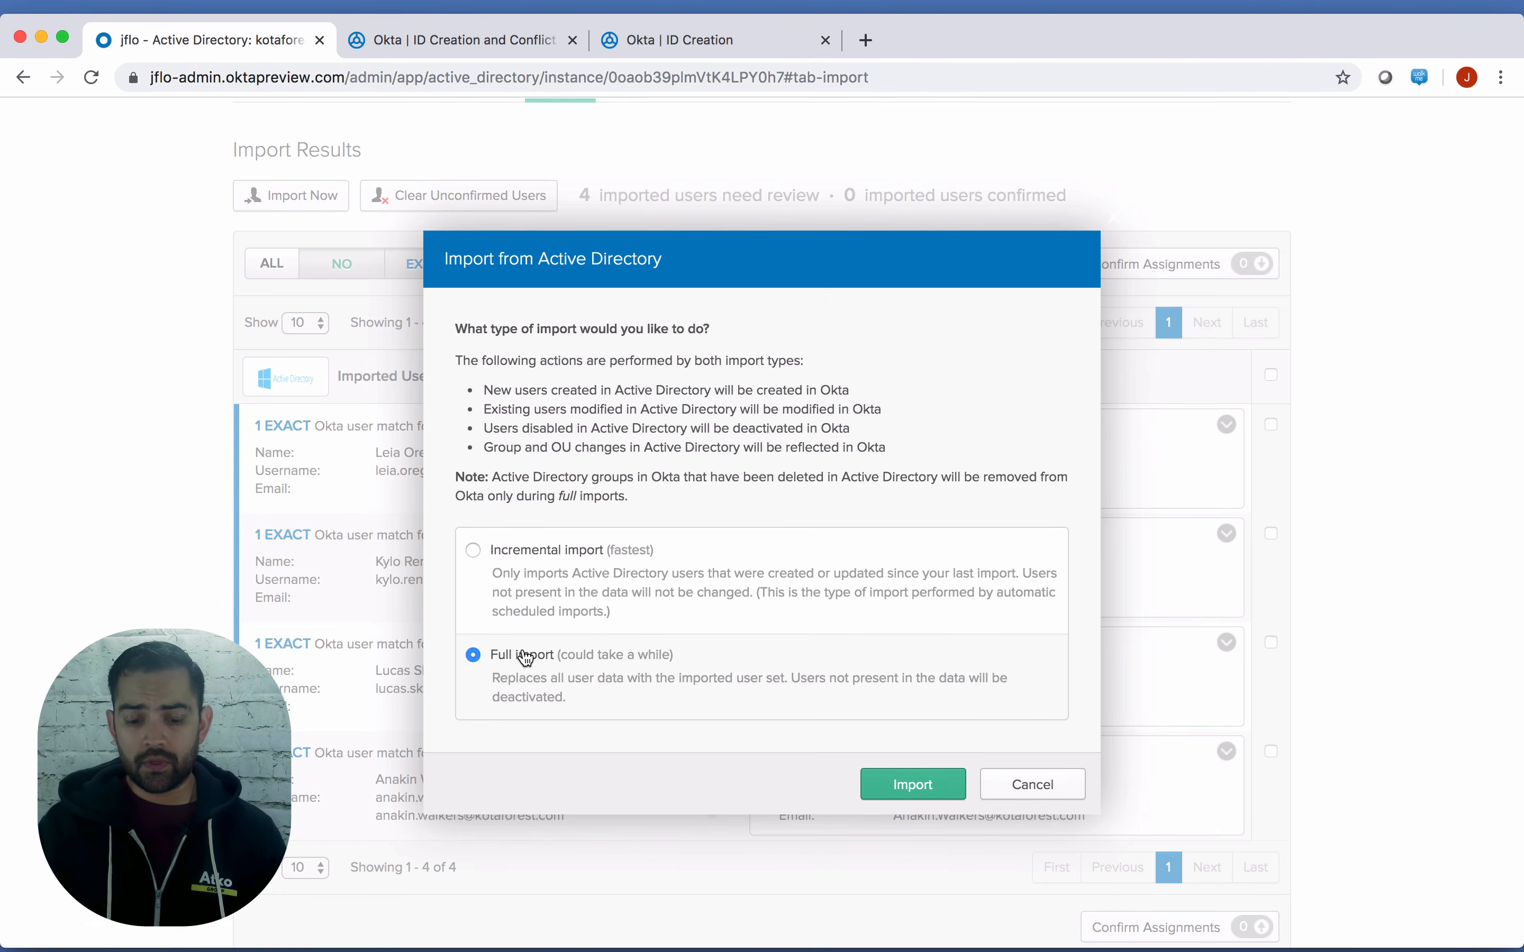
pyautogui.click(902, 786)
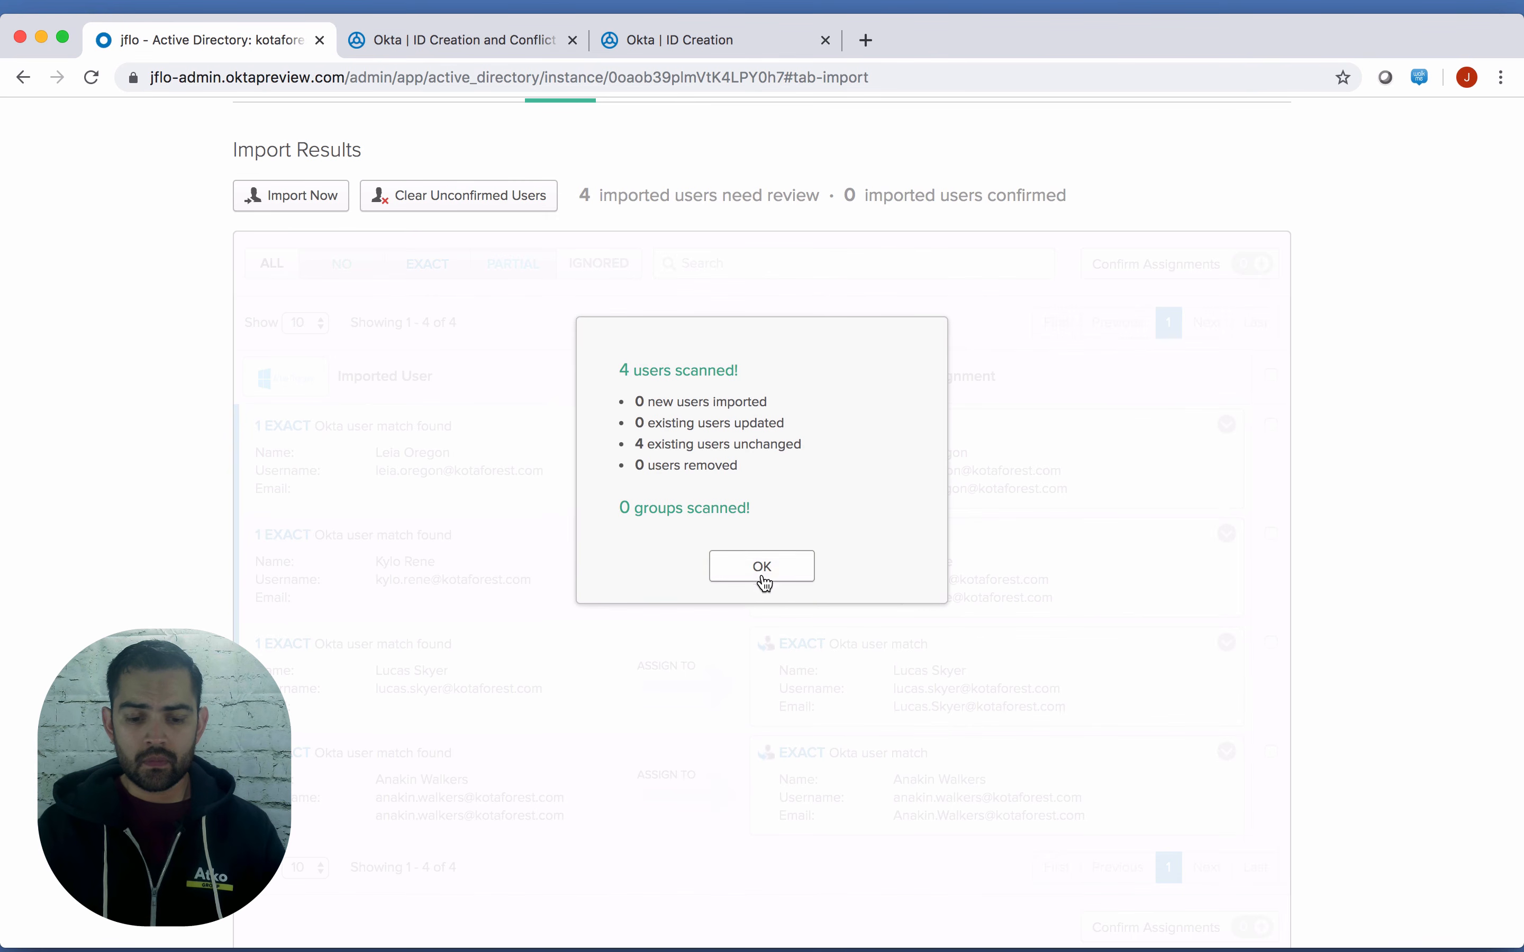
pyautogui.click(768, 572)
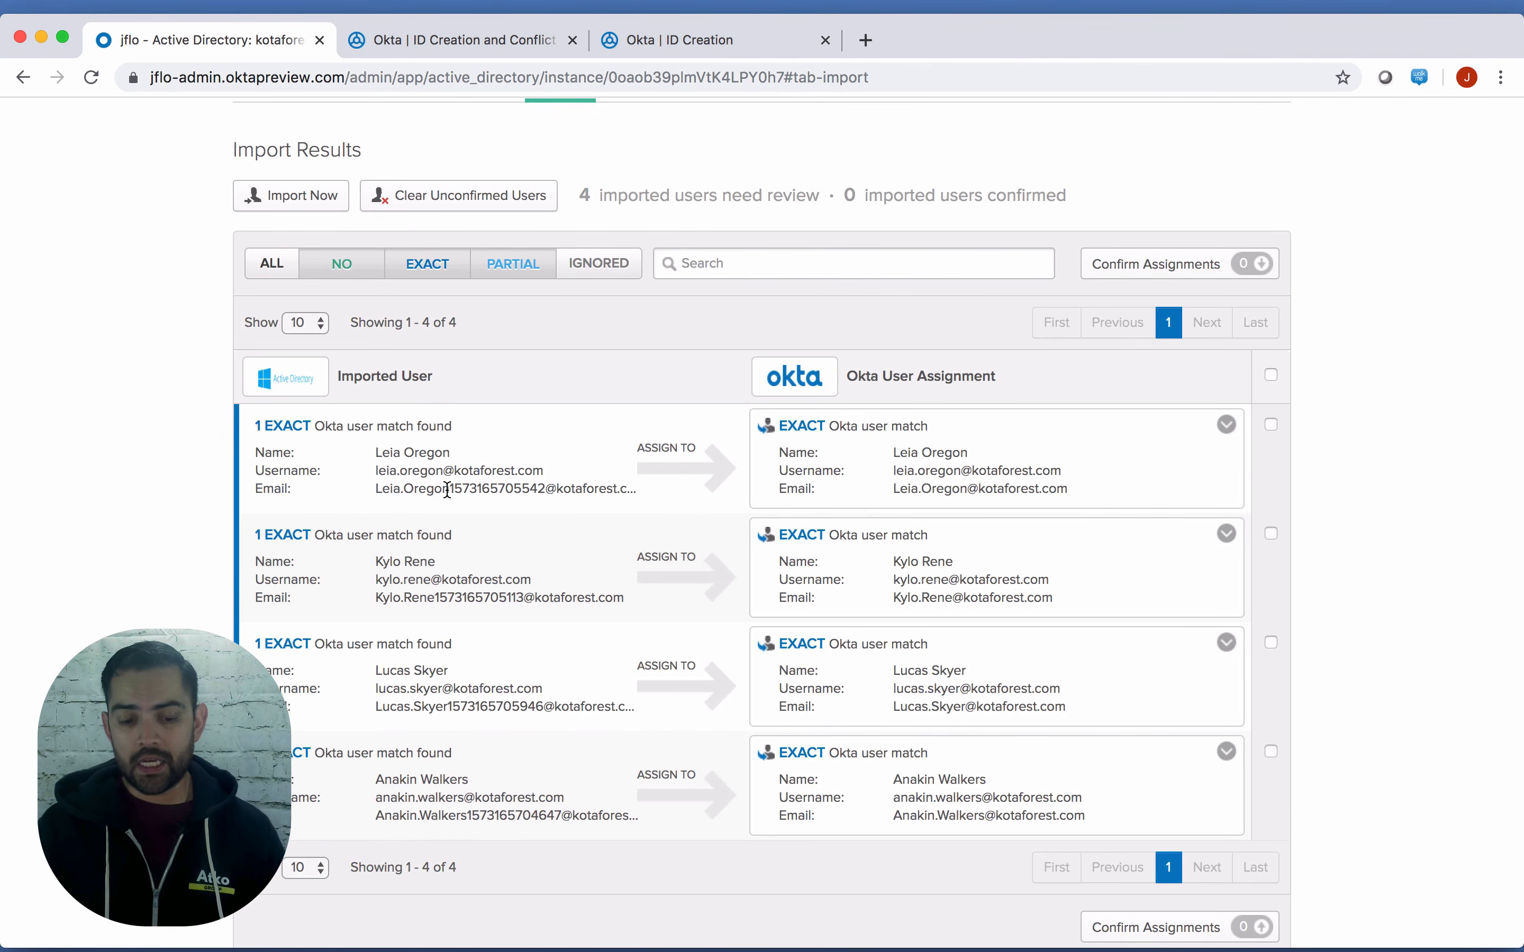
# Examine the unique numbers in the imported users' email addresses by highlighting them in the import results
pyautogui.moveTo(447, 489); pyautogui.dragTo(535, 489)
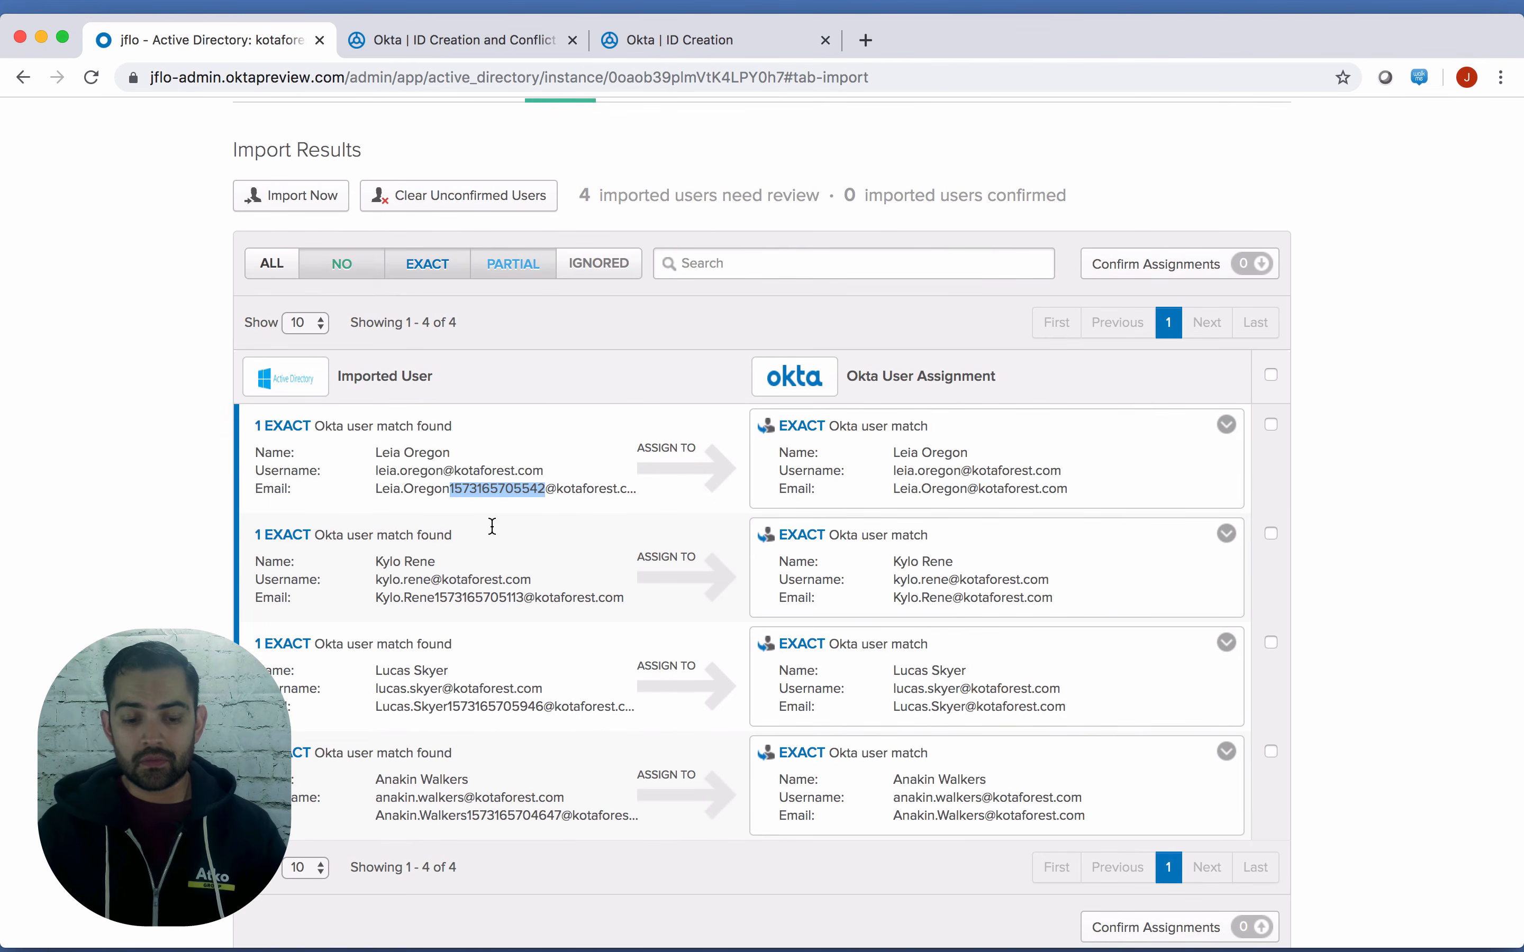
pyautogui.moveTo(436, 596); pyautogui.dragTo(505, 595)
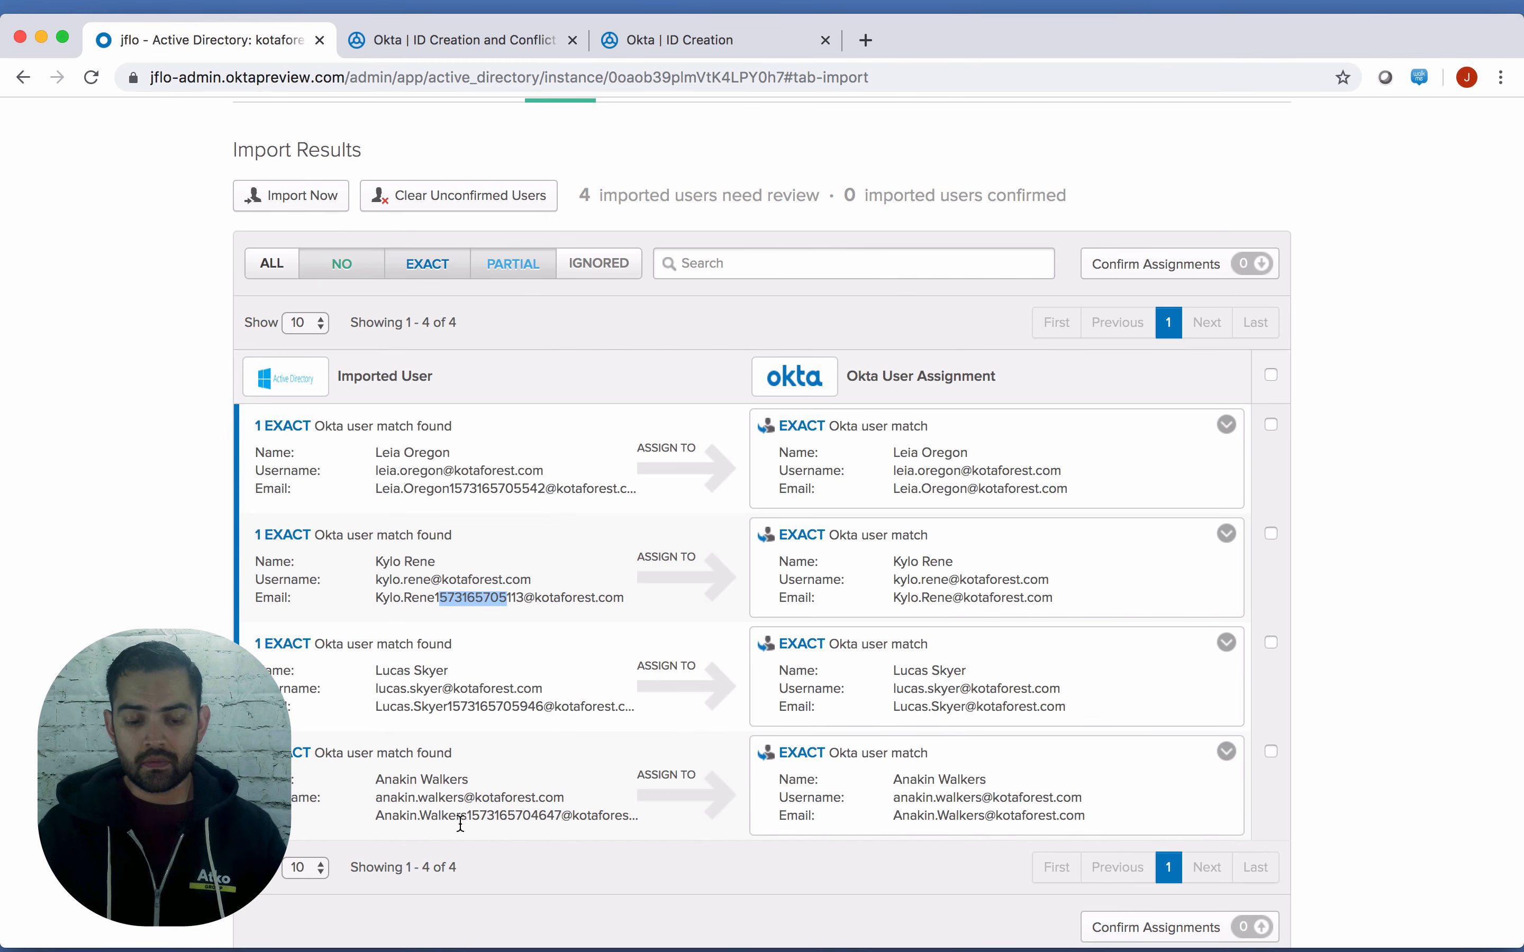
pyautogui.moveTo(469, 819); pyautogui.dragTo(560, 816)
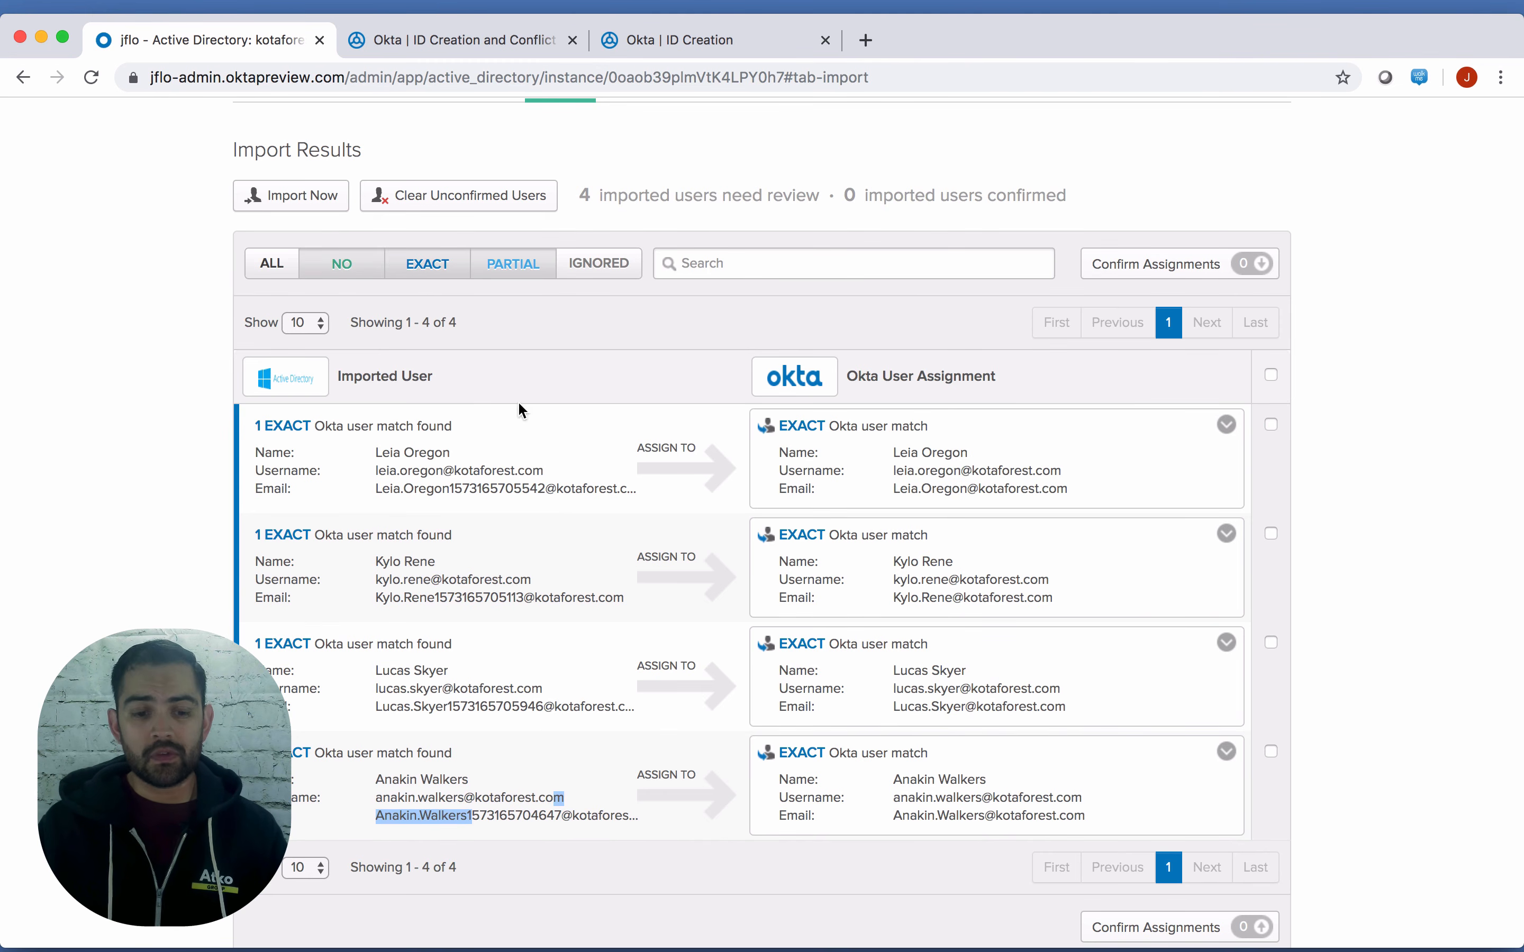
# Switch to the Okta Workflows flow and examine the latest run in its Flow History, following the card values through to Return Raw
pyautogui.click(471, 47)
pyautogui.click(117, 183)
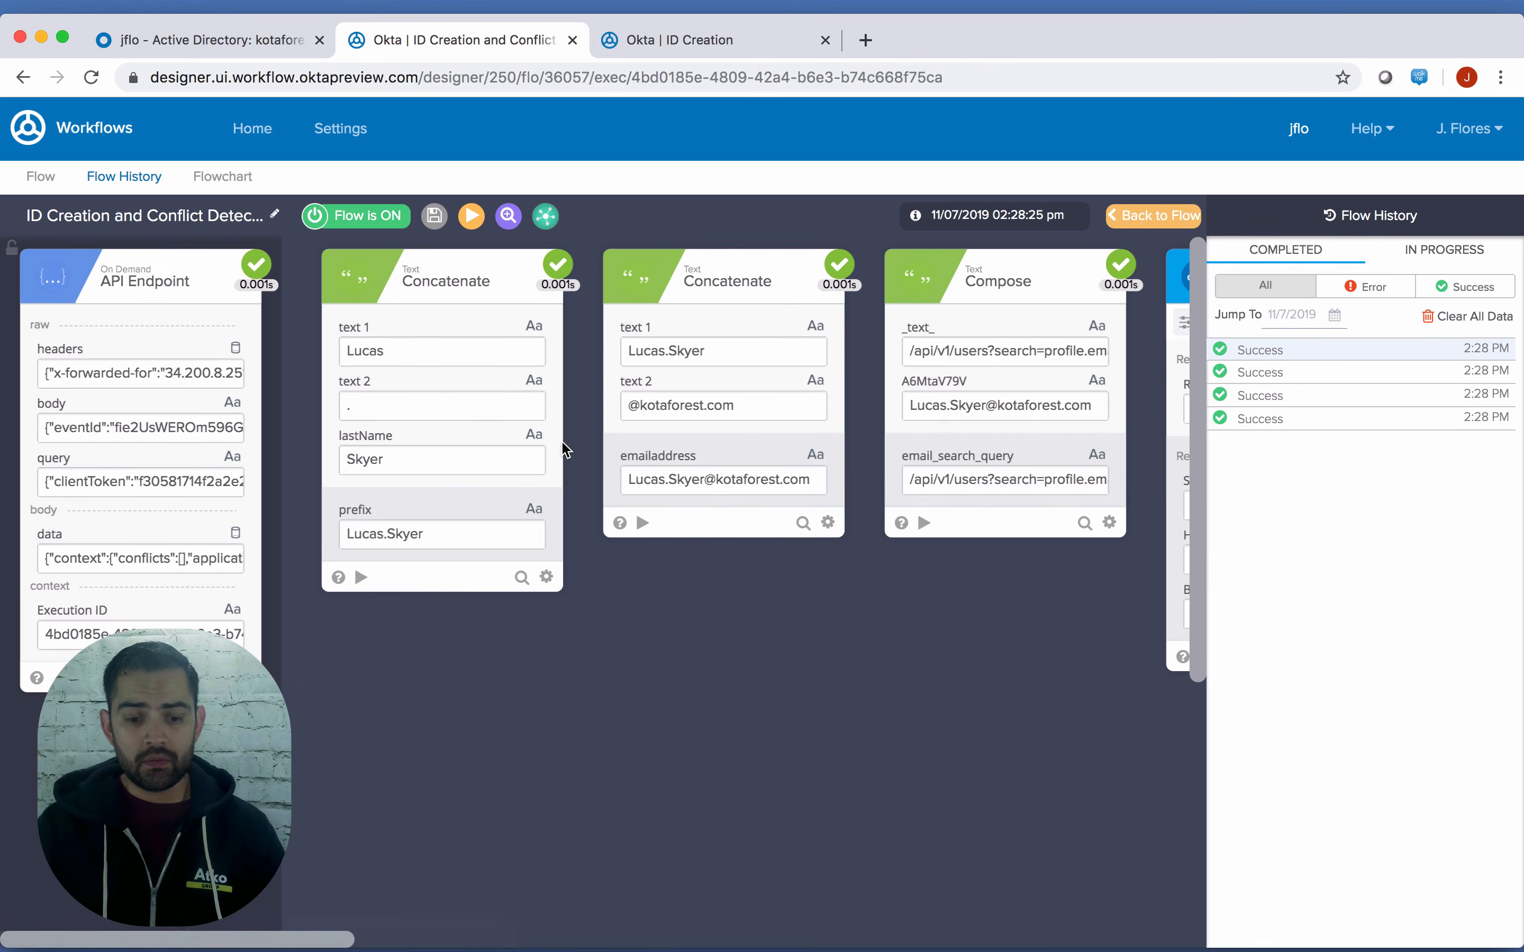
pyautogui.hscroll(5, 565, 448)
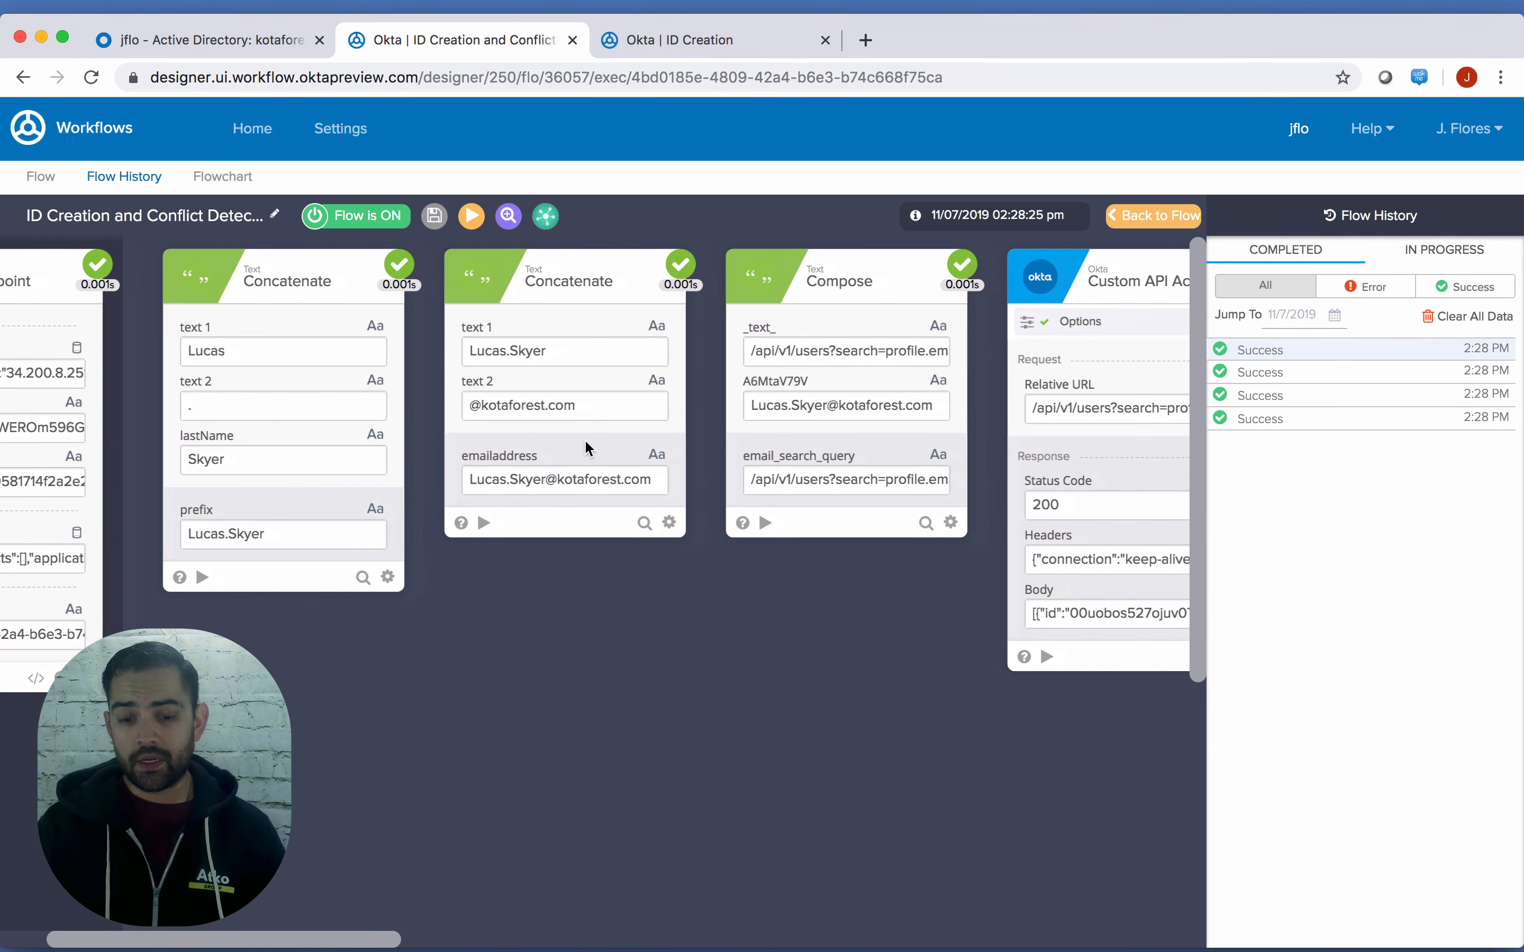
pyautogui.hscroll(12, 586, 449)
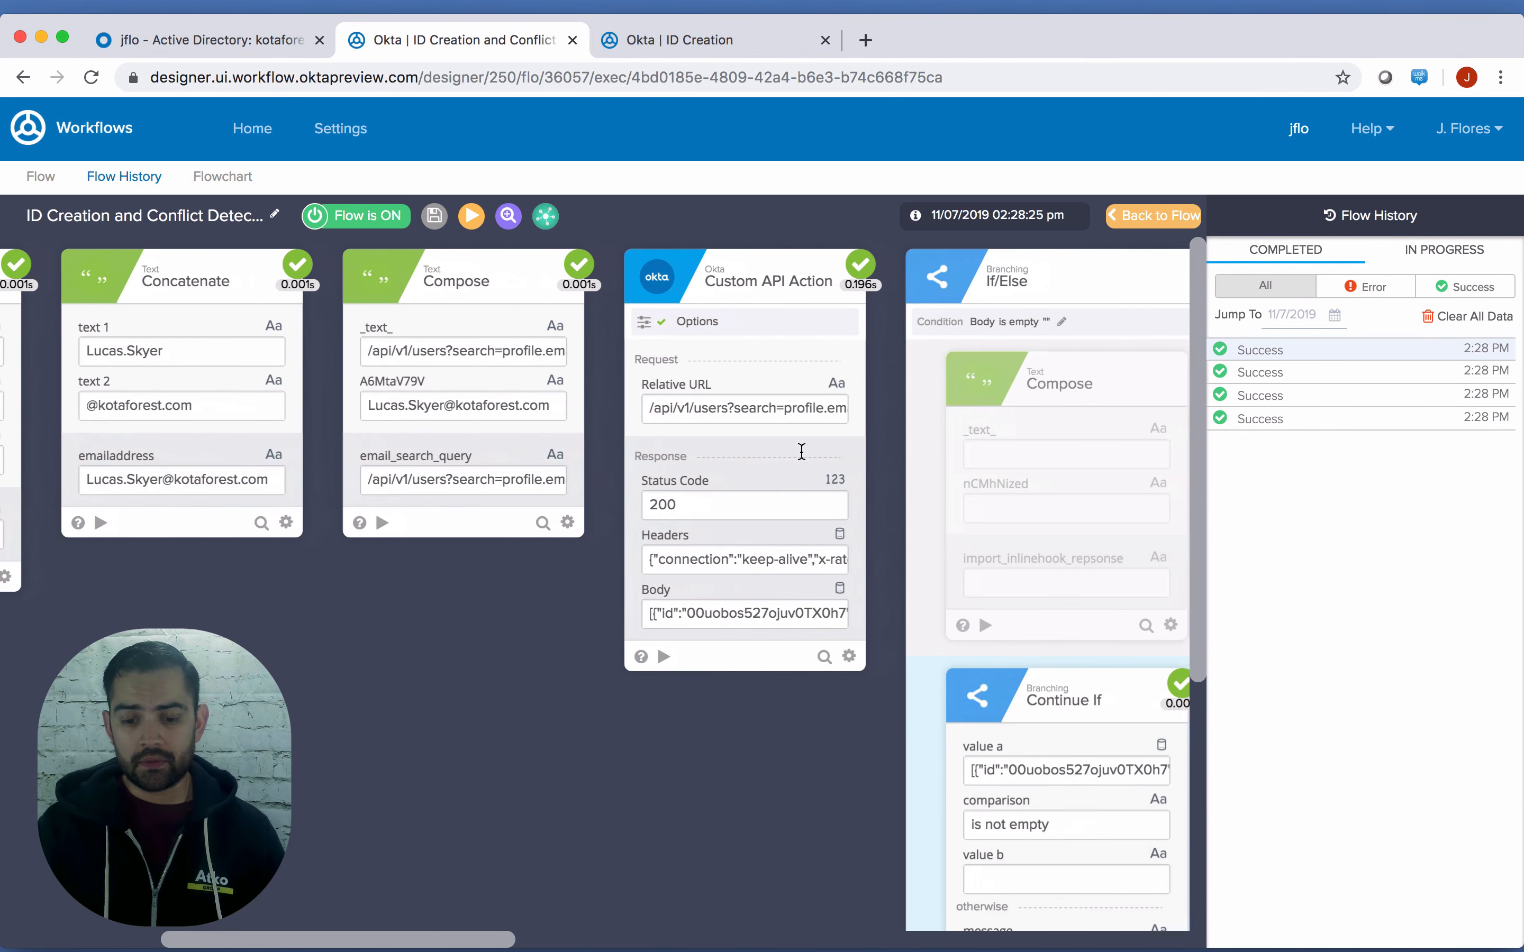
pyautogui.hscroll(10, 895, 470)
pyautogui.scroll(-4, 888, 486)
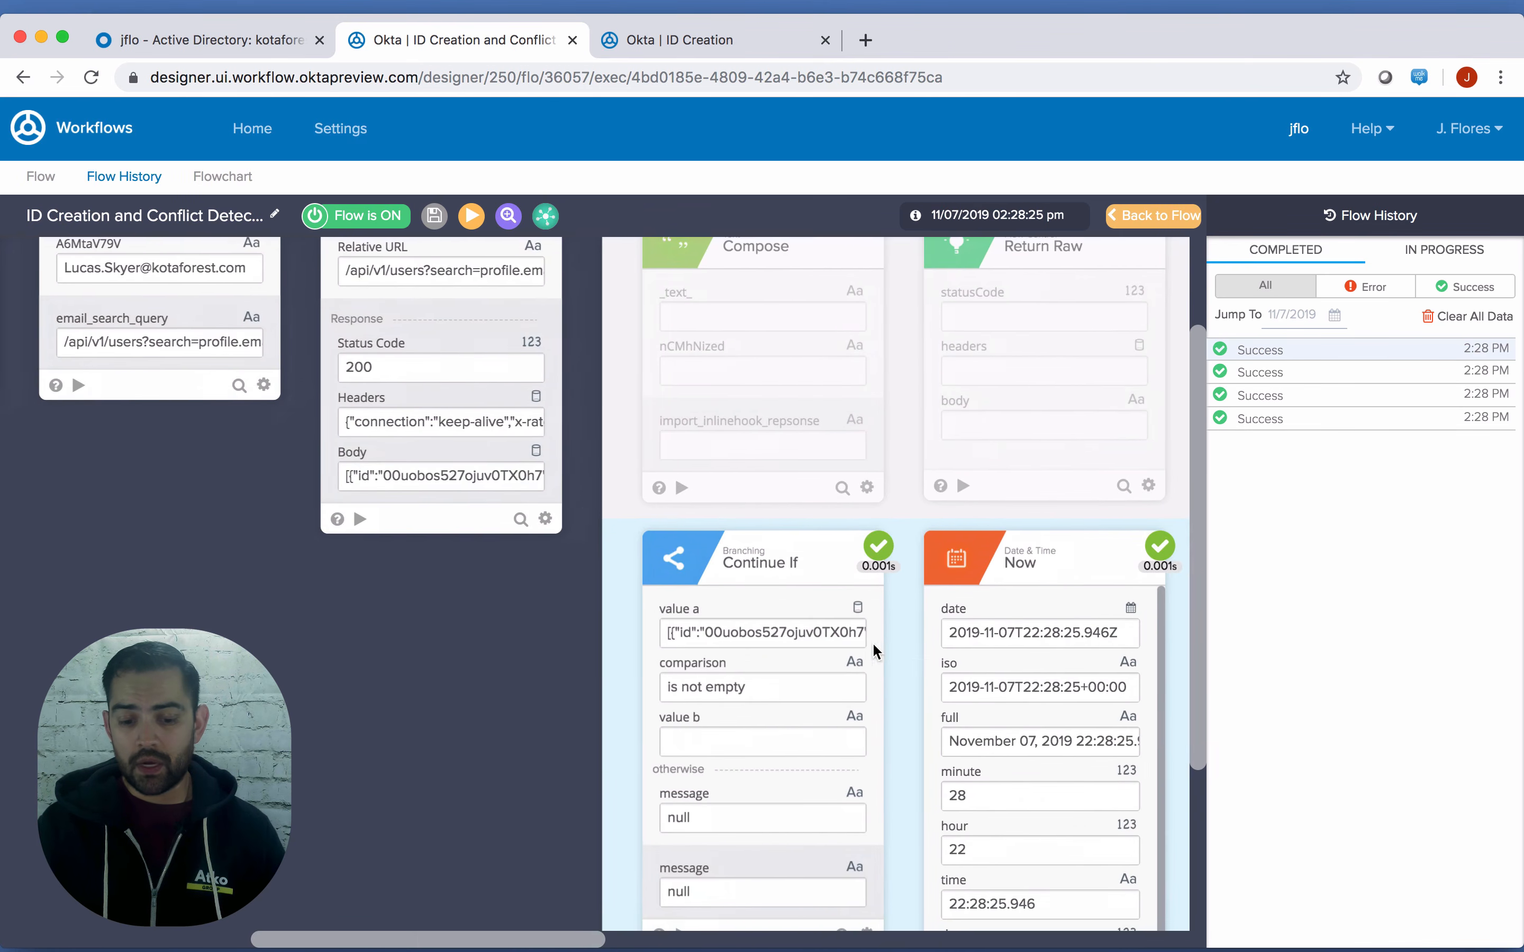
pyautogui.hscroll(7, 872, 646)
pyautogui.scroll(-3, 818, 605)
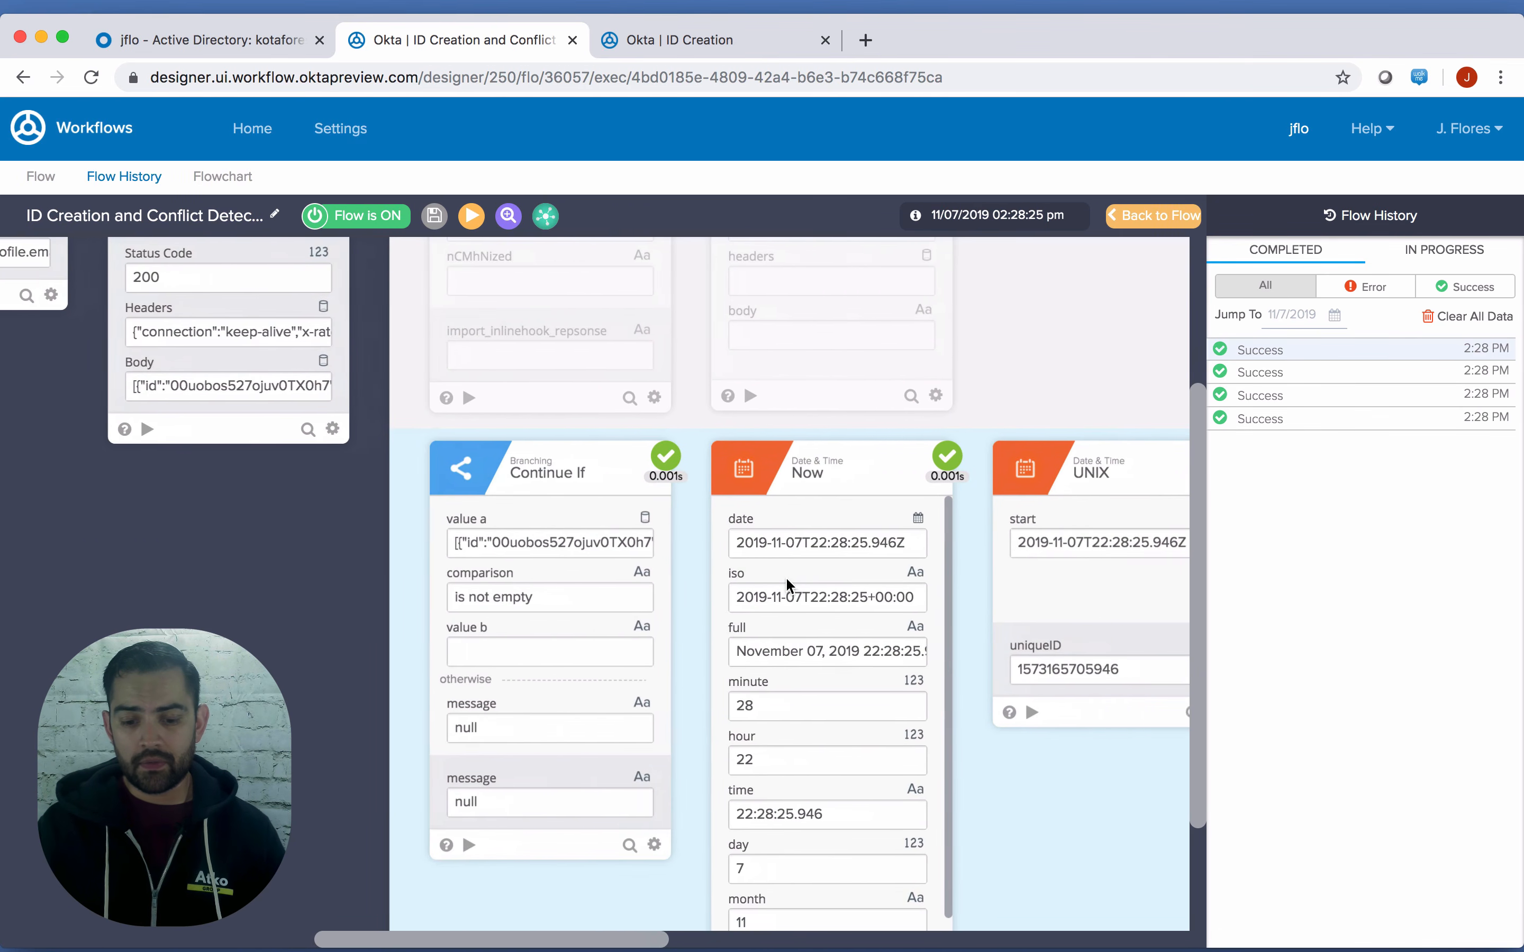
pyautogui.hscroll(8, 787, 583)
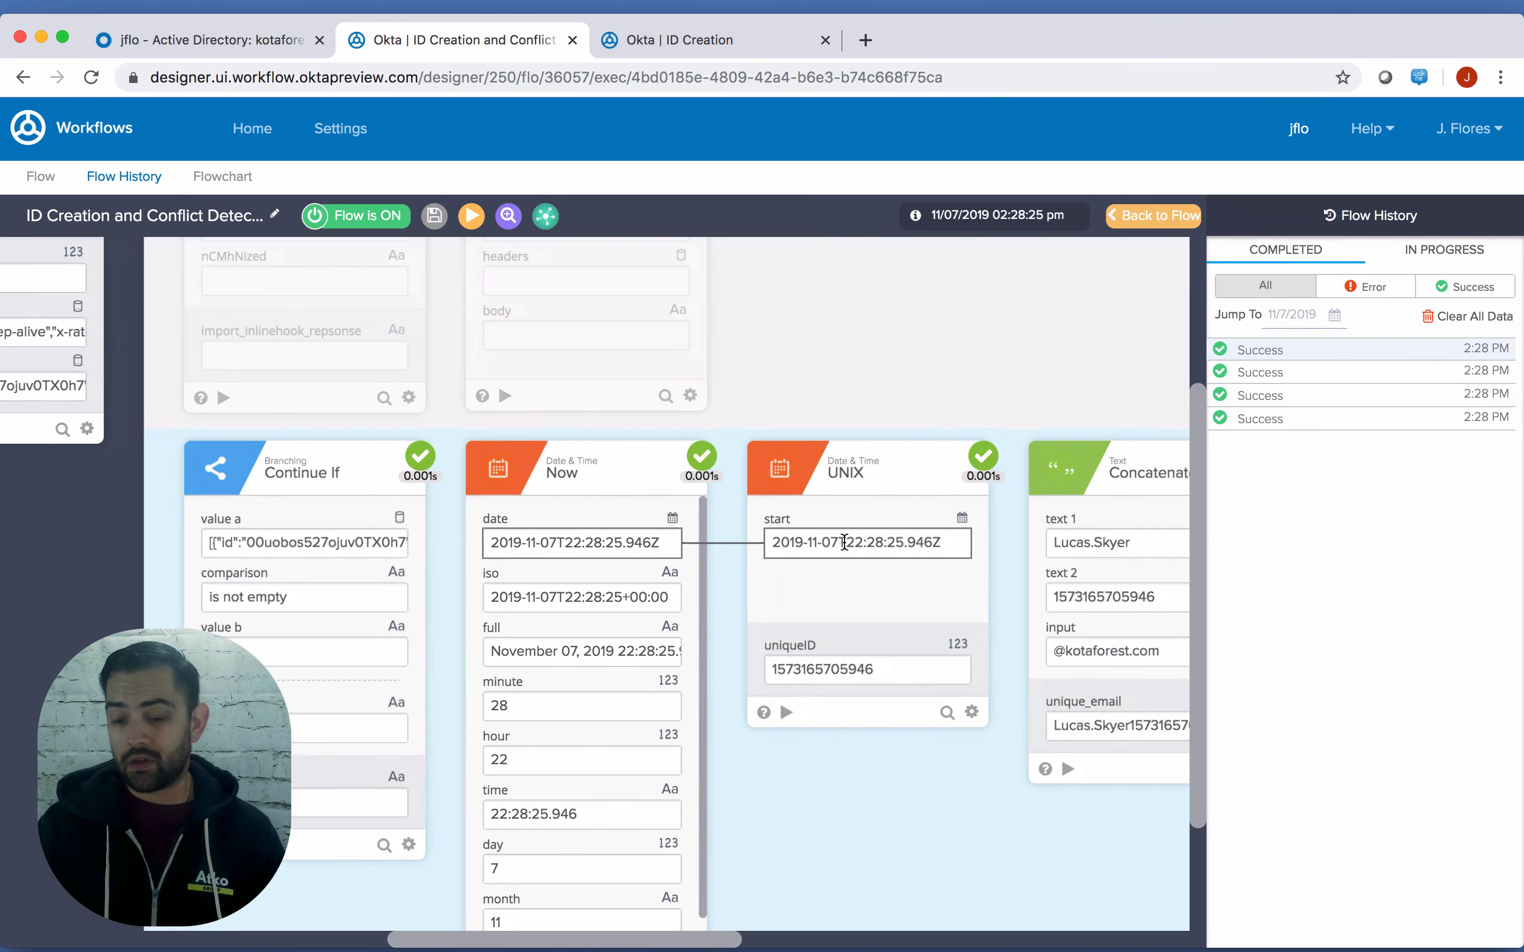
pyautogui.hscroll(15, 881, 579)
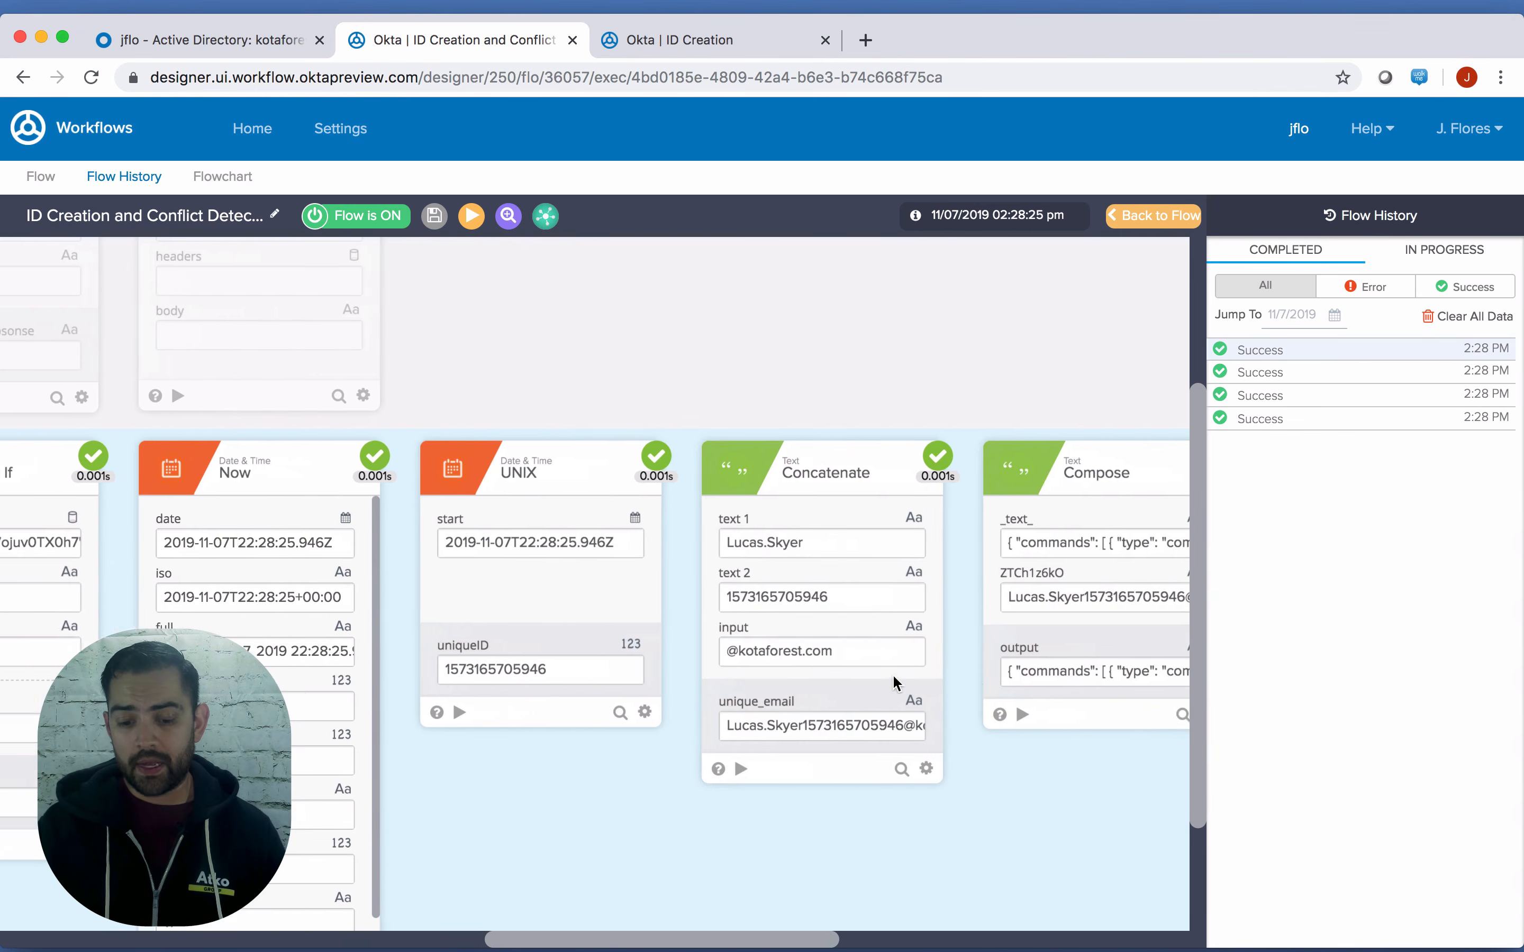
pyautogui.hscroll(5, 973, 664)
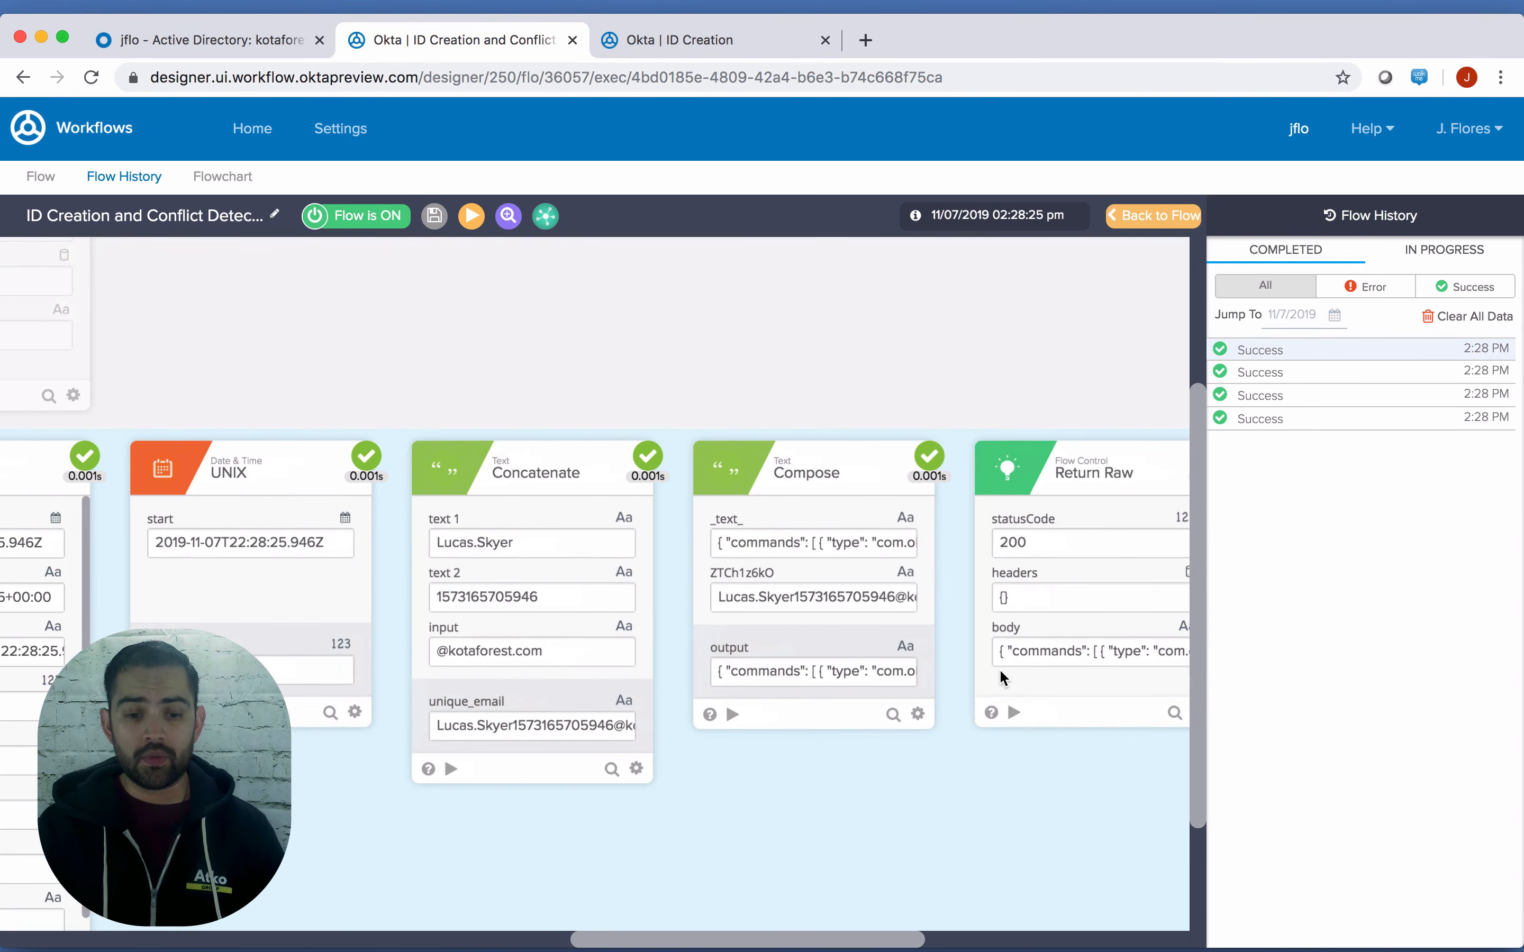